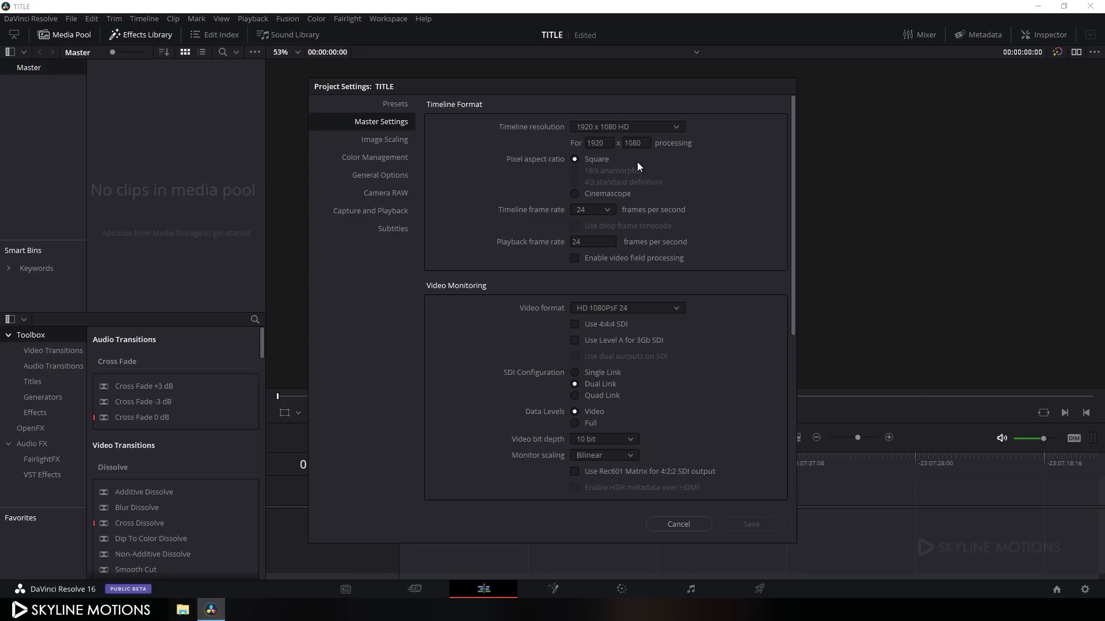
# Set the project's timeline frame rate to 30 frames per second, edit the playback frame rate, and save the settings
pyautogui.click(606, 211)
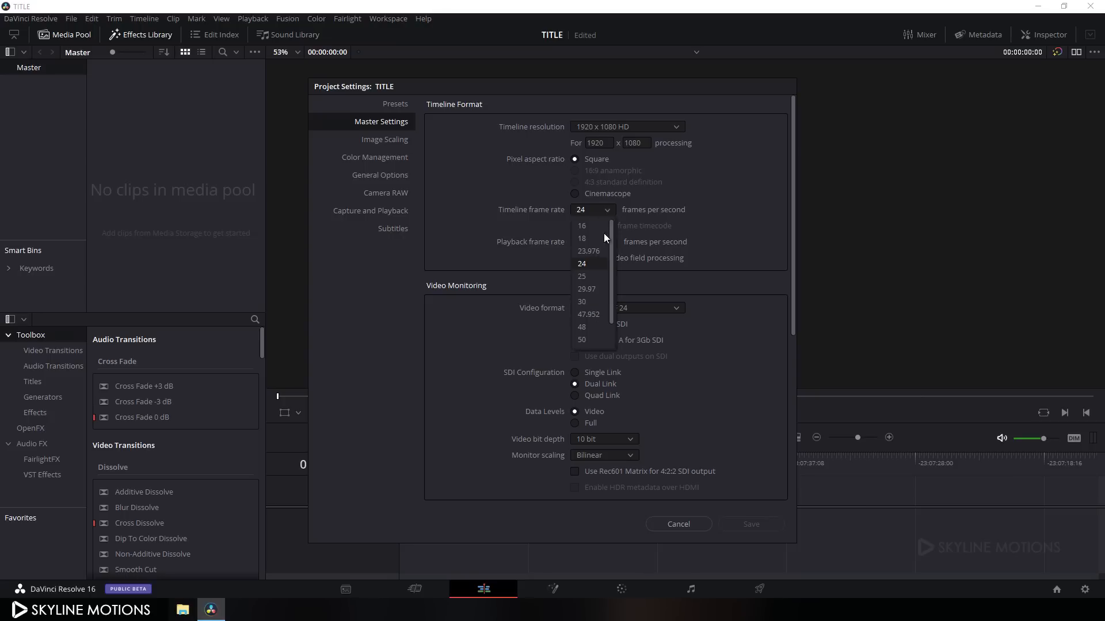
pyautogui.click(596, 303)
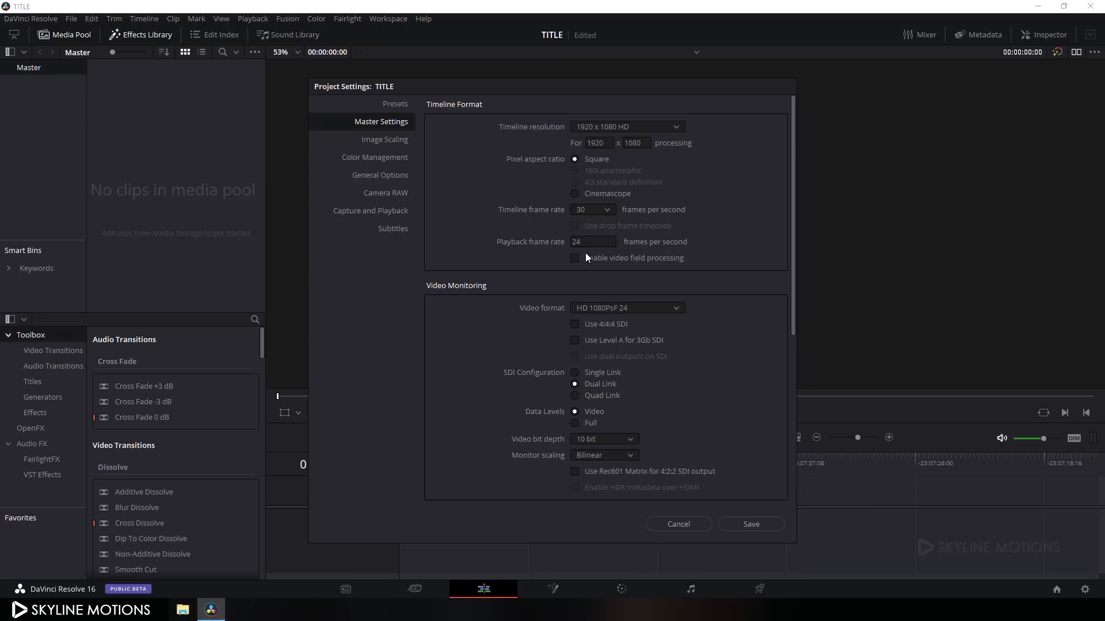
pyautogui.moveTo(581, 241); pyautogui.dragTo(567, 248)
pyautogui.click(750, 524)
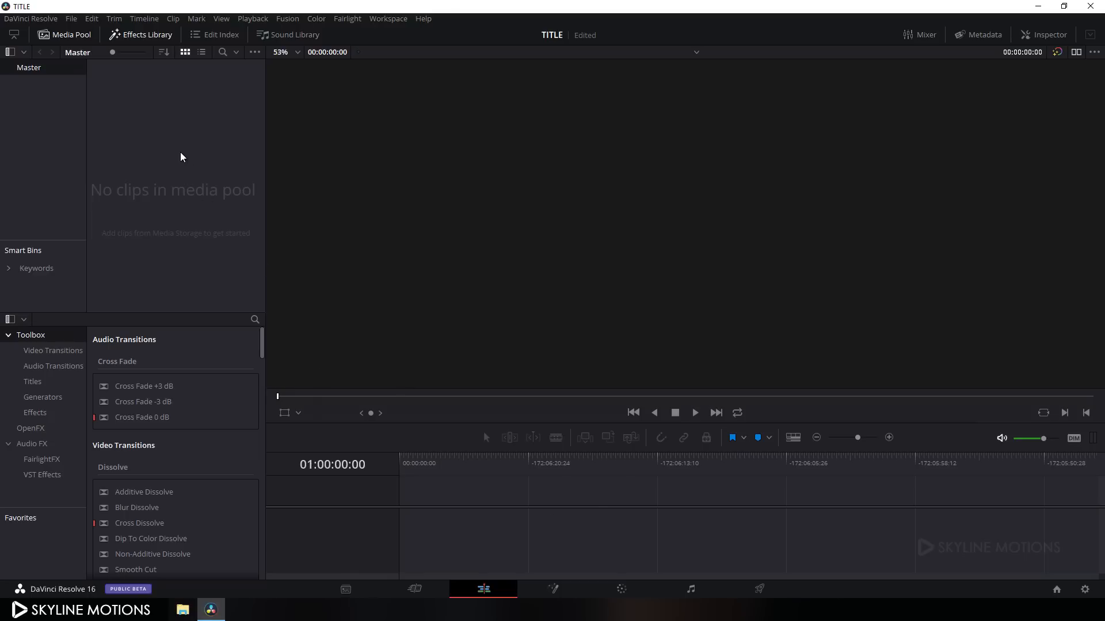
# Create a new Fusion composition clip named Fusion Comp in the media pool, lasting 5 seconds at 30 fps
pyautogui.rightClick(169, 141)
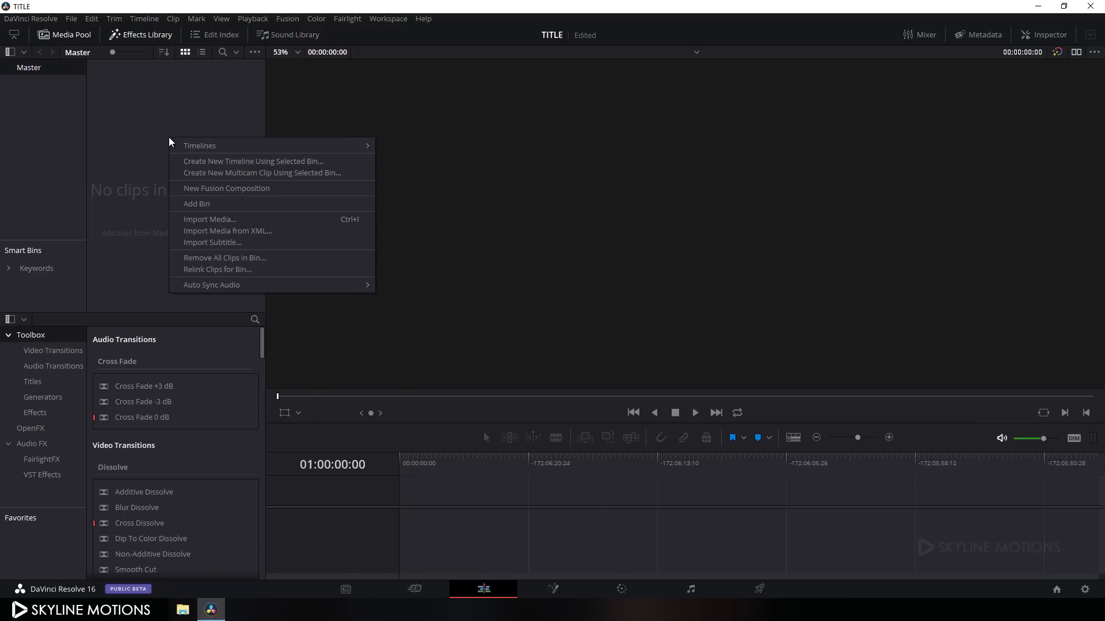
pyautogui.click(200, 195)
pyautogui.moveTo(595, 309); pyautogui.dragTo(563, 324)
pyautogui.press('BackSpace')
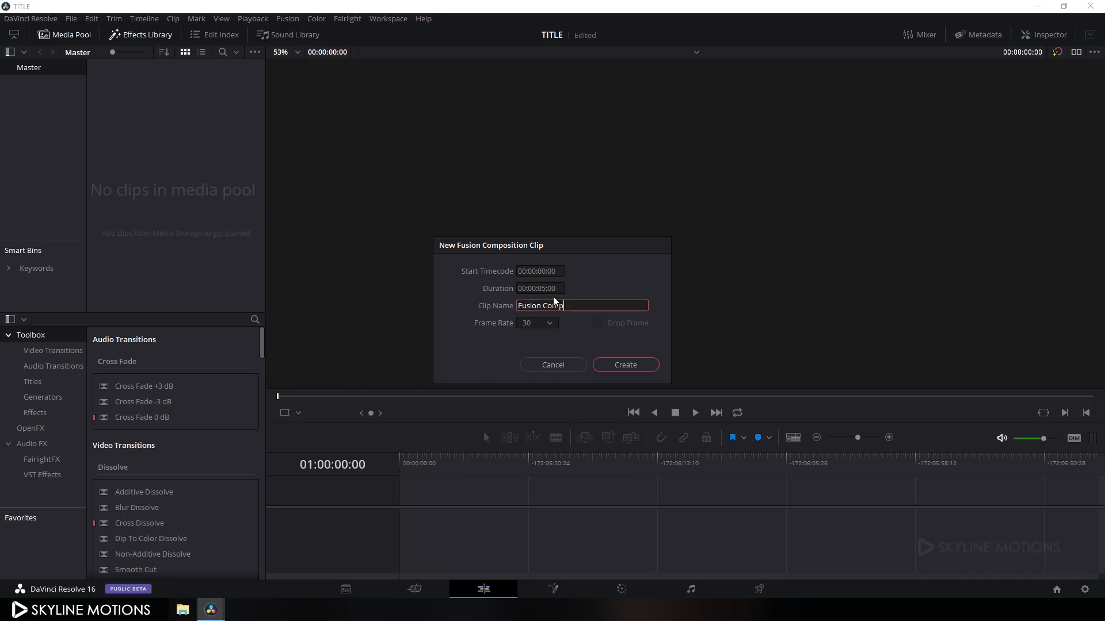
pyautogui.click(624, 365)
# Place the Fusion Comp clip at the start of a new timeline and open it for node editing, moving MediaOut1 aside
pyautogui.moveTo(121, 83); pyautogui.dragTo(396, 493)
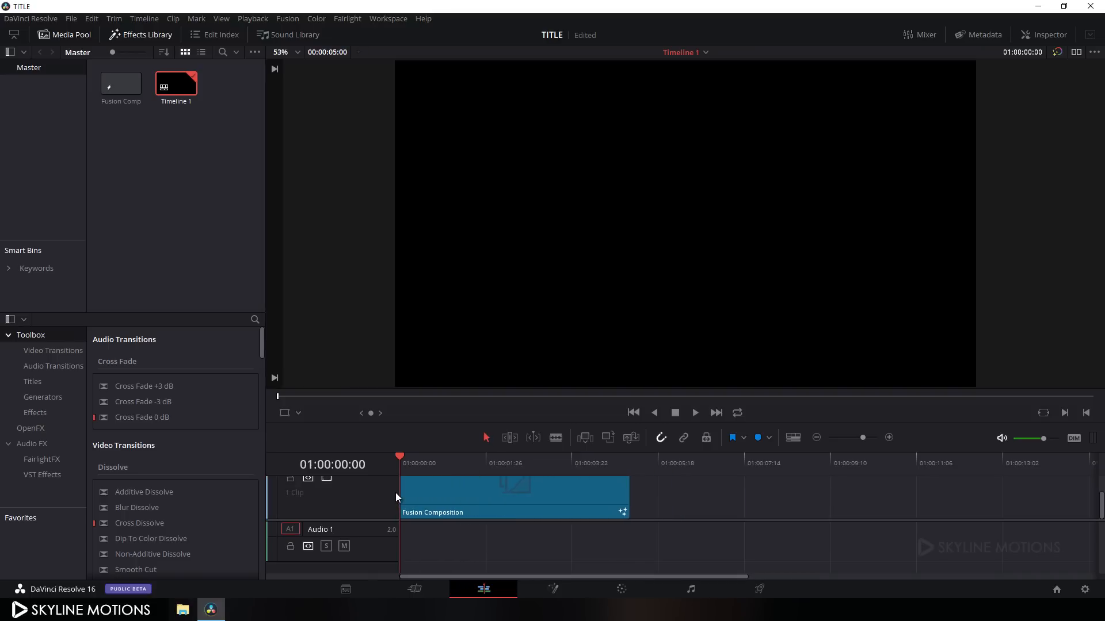
pyautogui.click(554, 589)
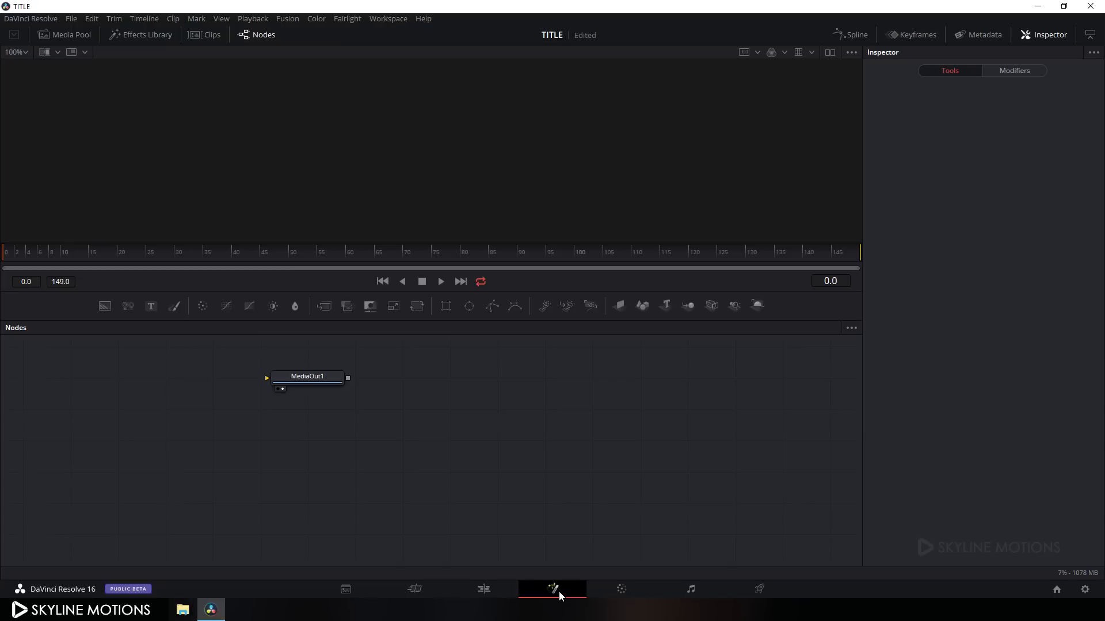
pyautogui.moveTo(304, 381); pyautogui.dragTo(792, 533)
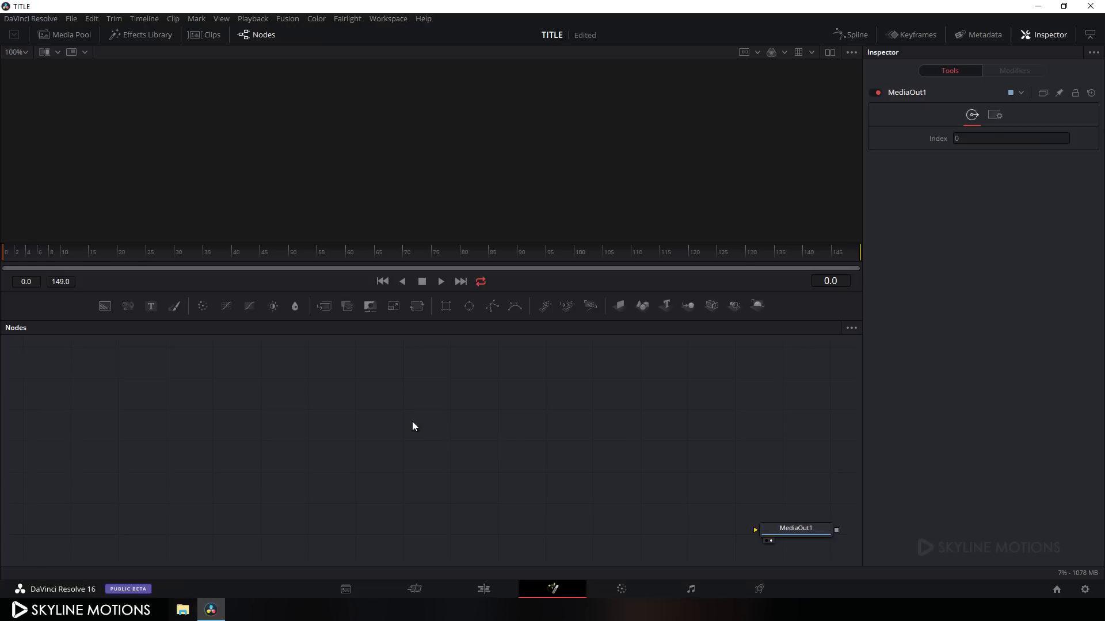
# Add a Text node to the composition with the text ANIMATED TITLES
pyautogui.click(152, 307)
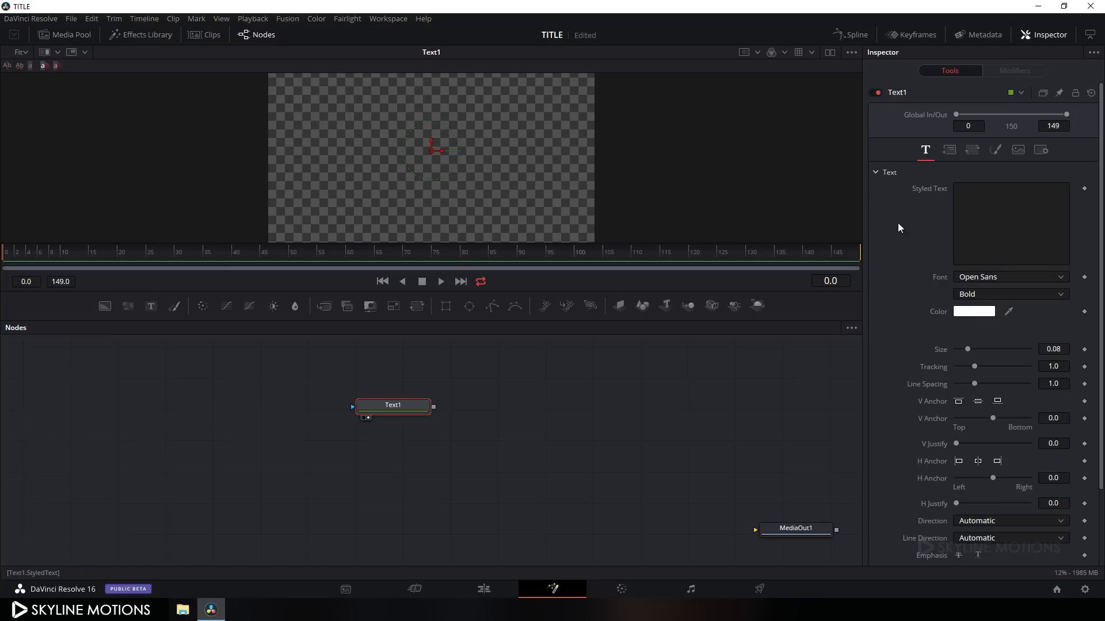
pyautogui.click(974, 202)
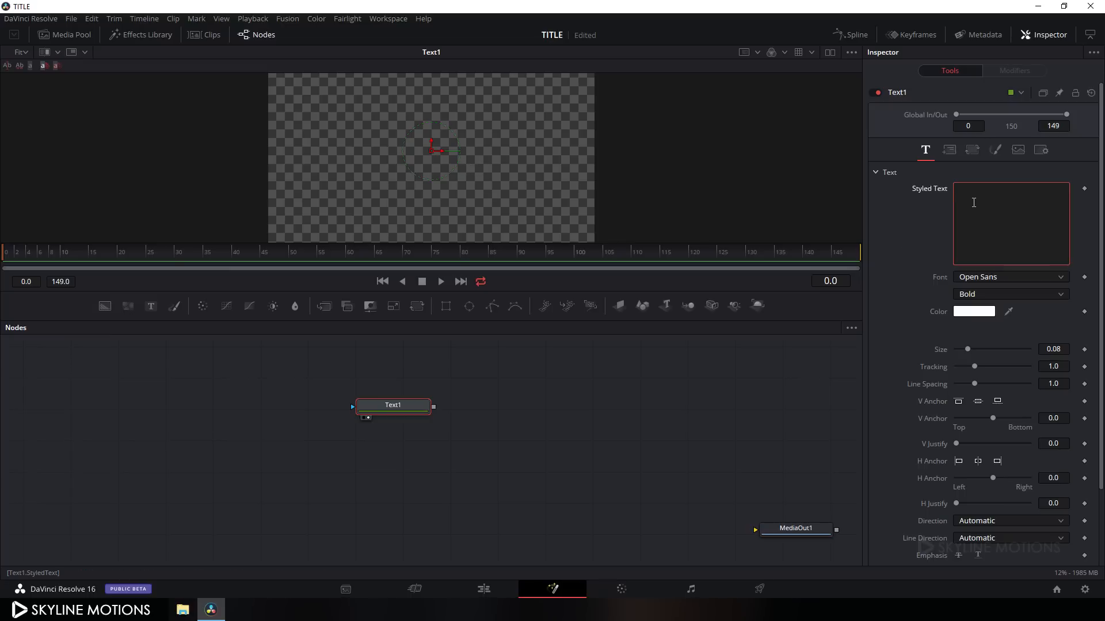
pyautogui.write('ANIM')
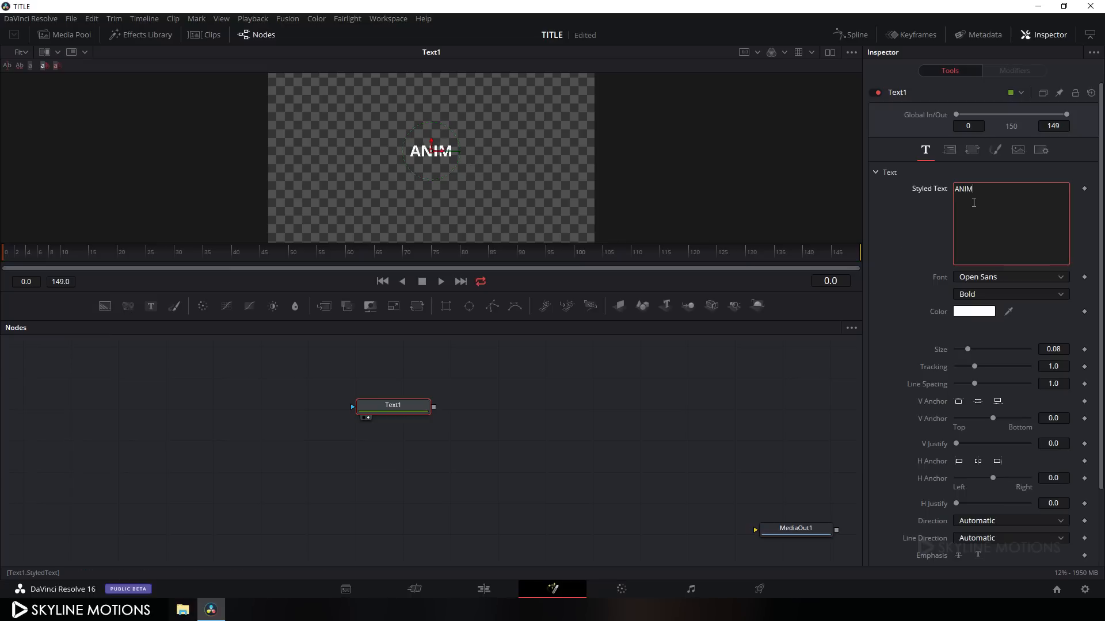
pyautogui.write('ATED TITLES')
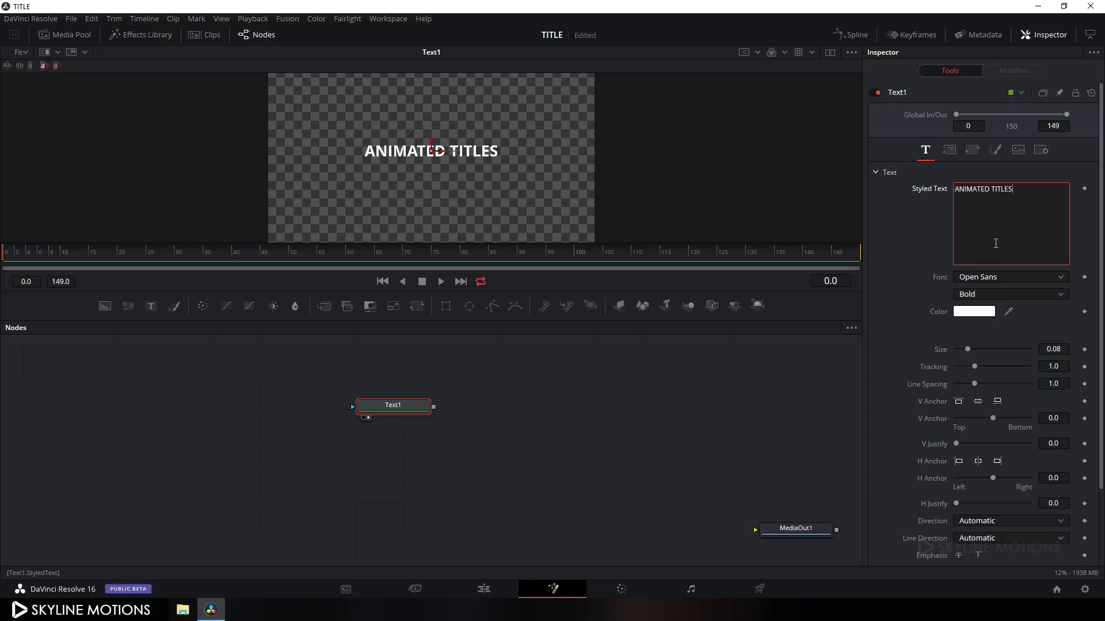
# Change the title text's font to Android
pyautogui.click(993, 276)
pyautogui.scroll(15, 996, 336)
pyautogui.scroll(20, 996, 336)
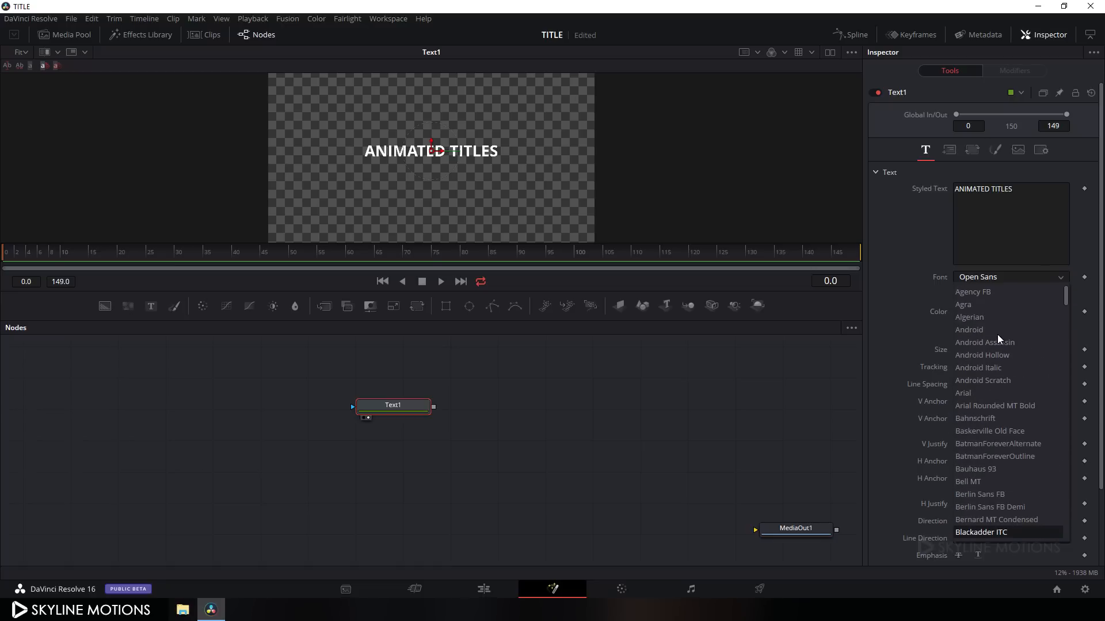
pyautogui.click(987, 332)
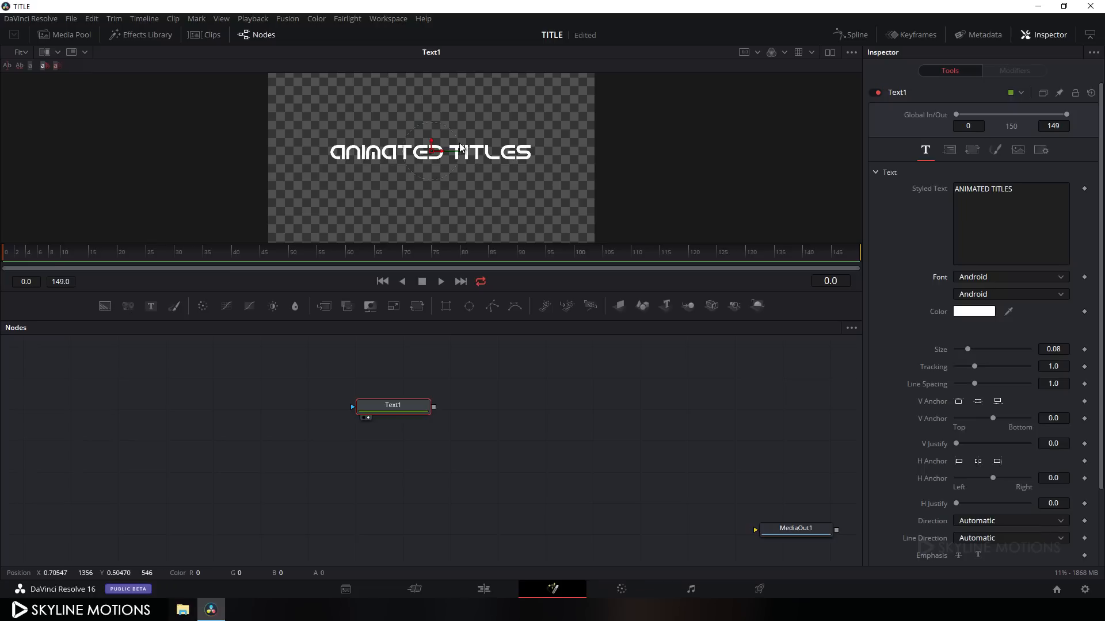
# Add a Background node renamed Matte, show it in the viewer and place it directly above Text1
pyautogui.click(475, 402)
pyautogui.moveTo(475, 396); pyautogui.dragTo(460, 417)
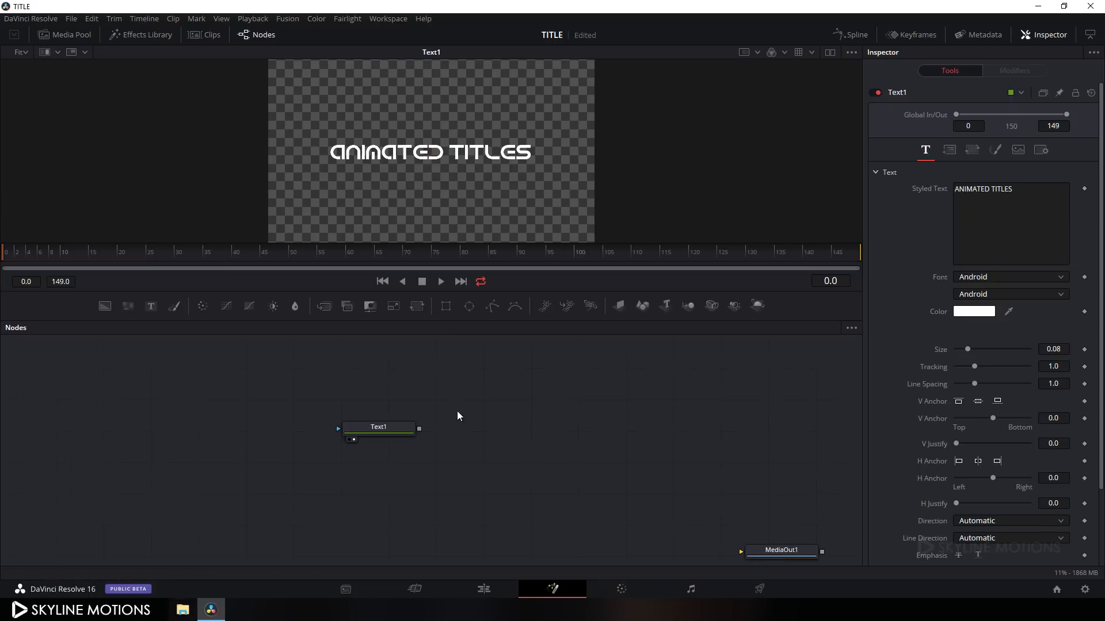
pyautogui.click(105, 307)
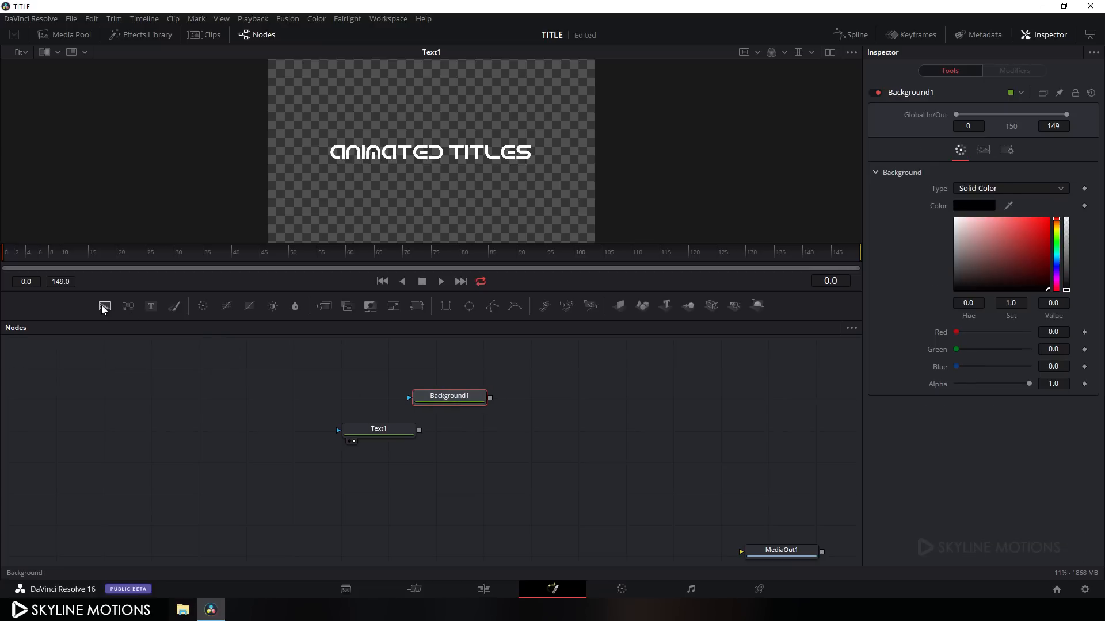
pyautogui.moveTo(454, 399); pyautogui.dragTo(444, 393)
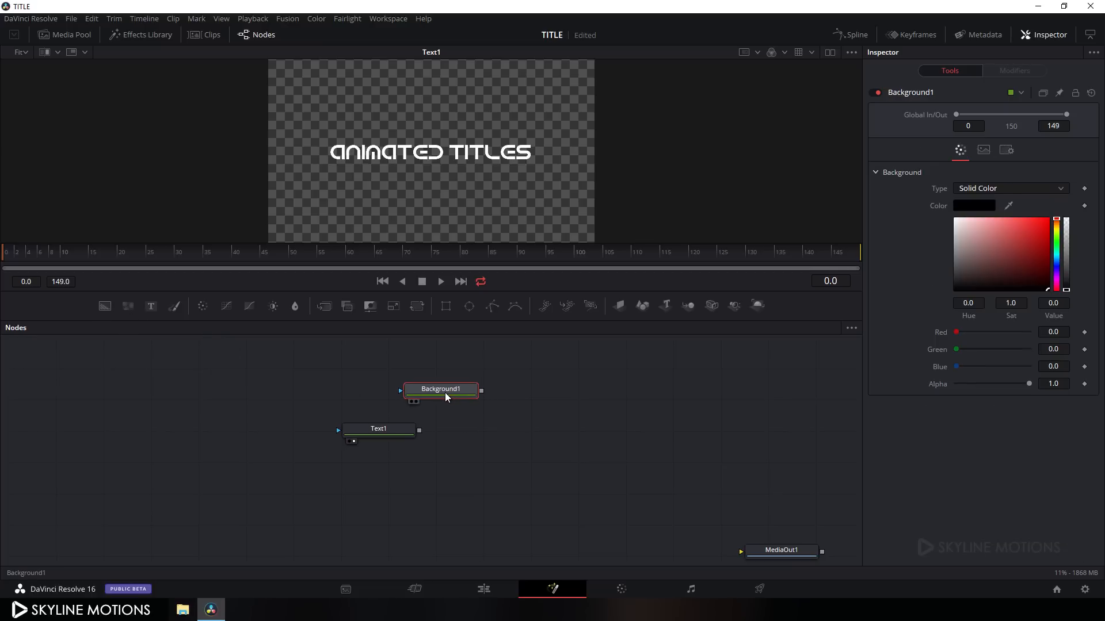
pyautogui.press('F2')
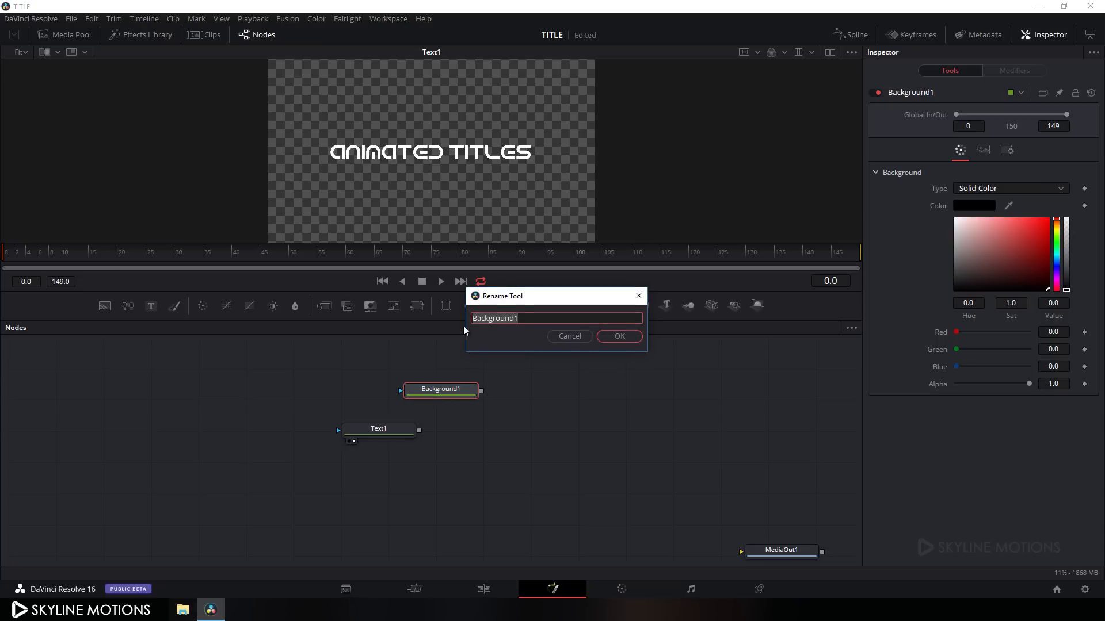
pyautogui.write('Matte')
pyautogui.click(620, 337)
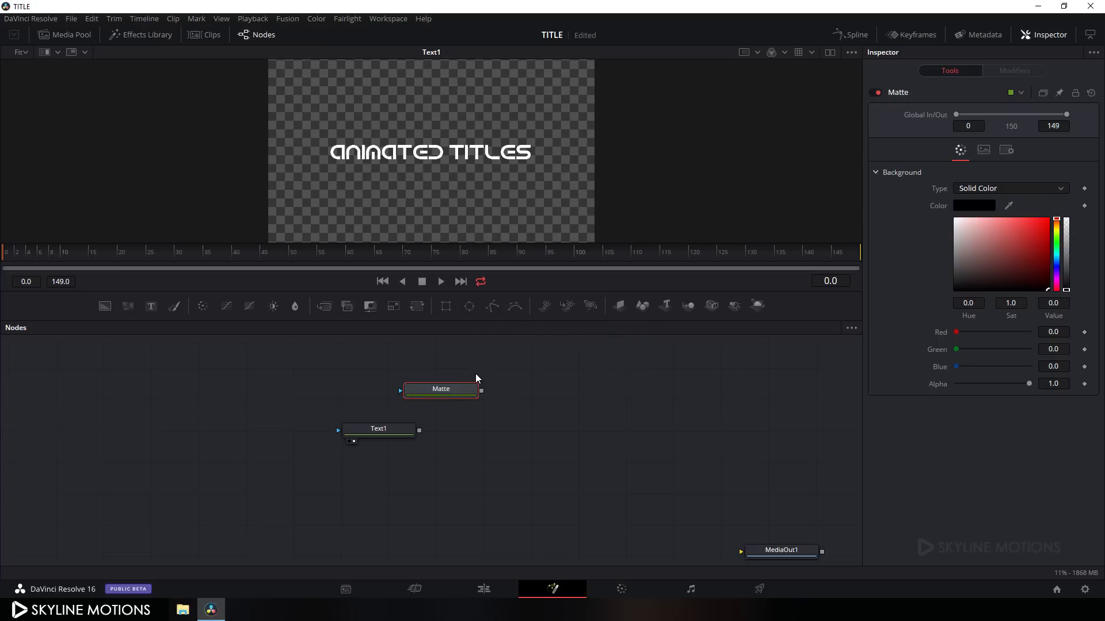
pyautogui.moveTo(454, 392); pyautogui.dragTo(490, 104)
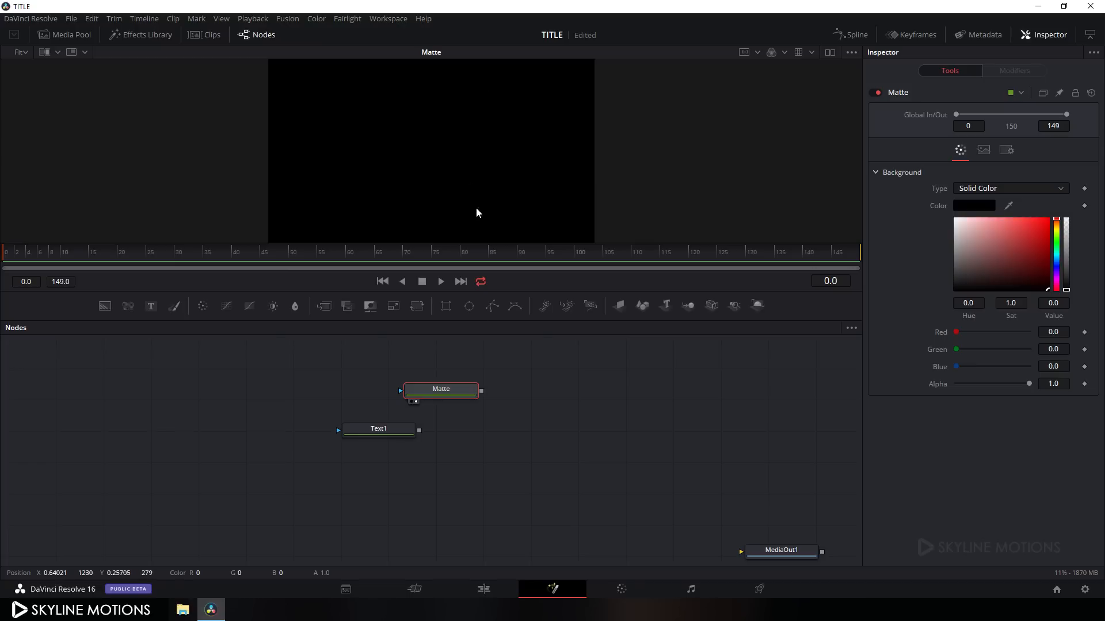
pyautogui.moveTo(453, 394); pyautogui.dragTo(396, 395)
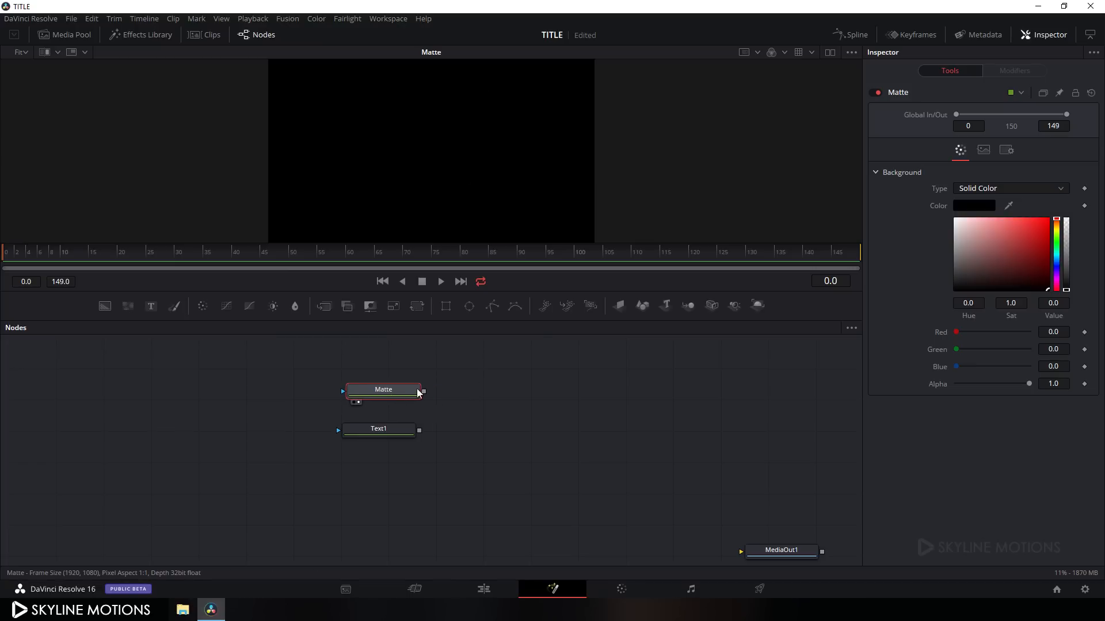
# Add a Rectangle mask feeding the Matte node and rename it Mask
pyautogui.click(458, 375)
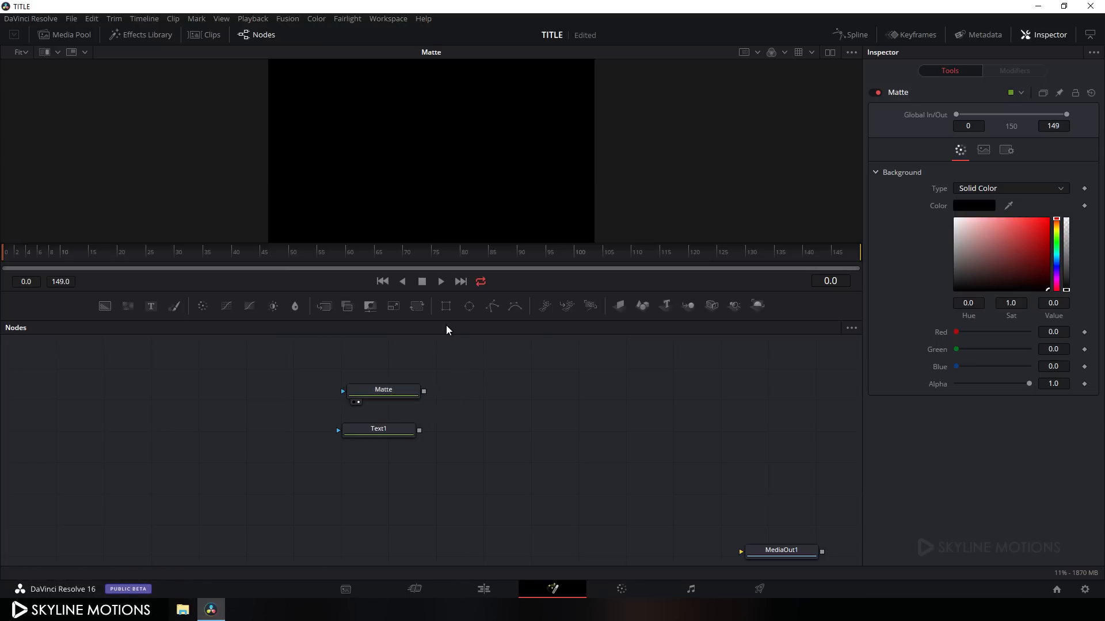
pyautogui.click(446, 306)
pyautogui.moveTo(461, 378); pyautogui.dragTo(370, 392)
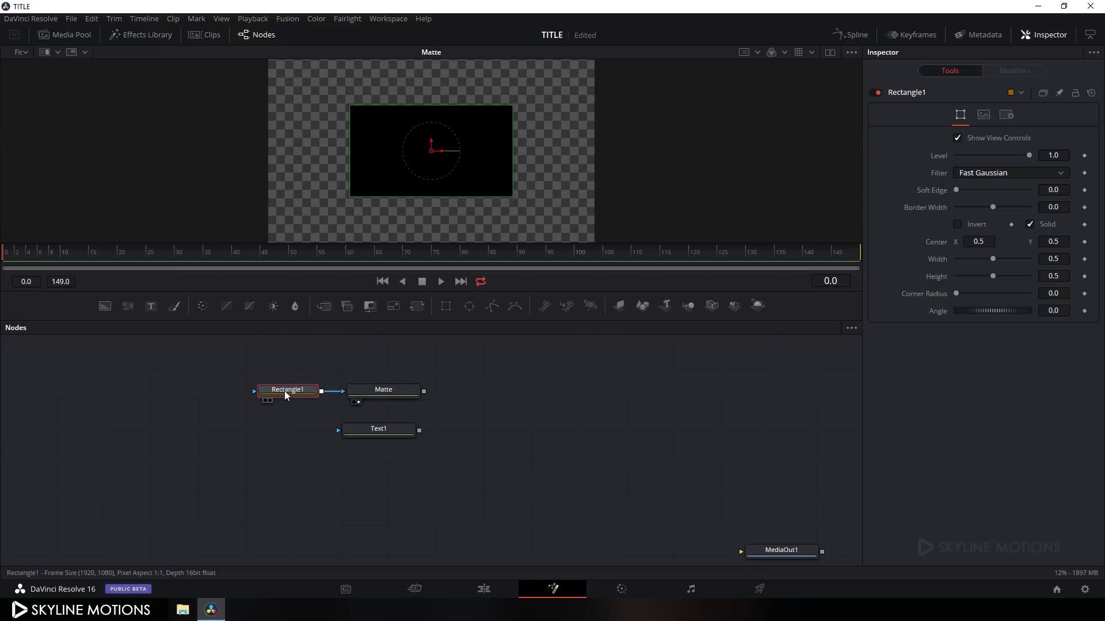
pyautogui.press('F2')
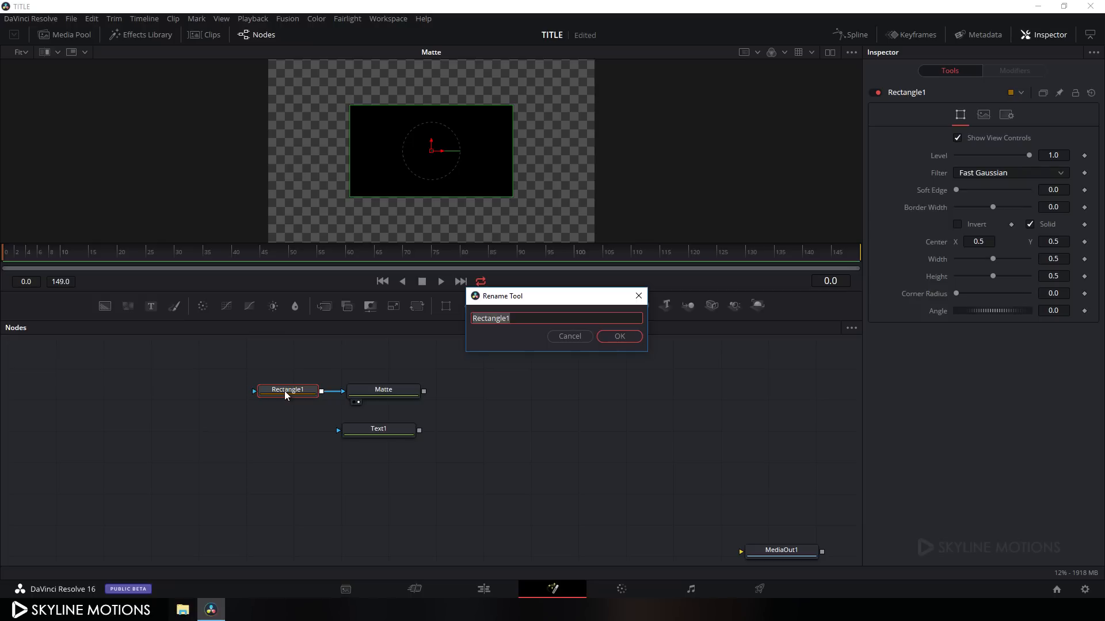
pyautogui.write('Mask')
pyautogui.click(618, 335)
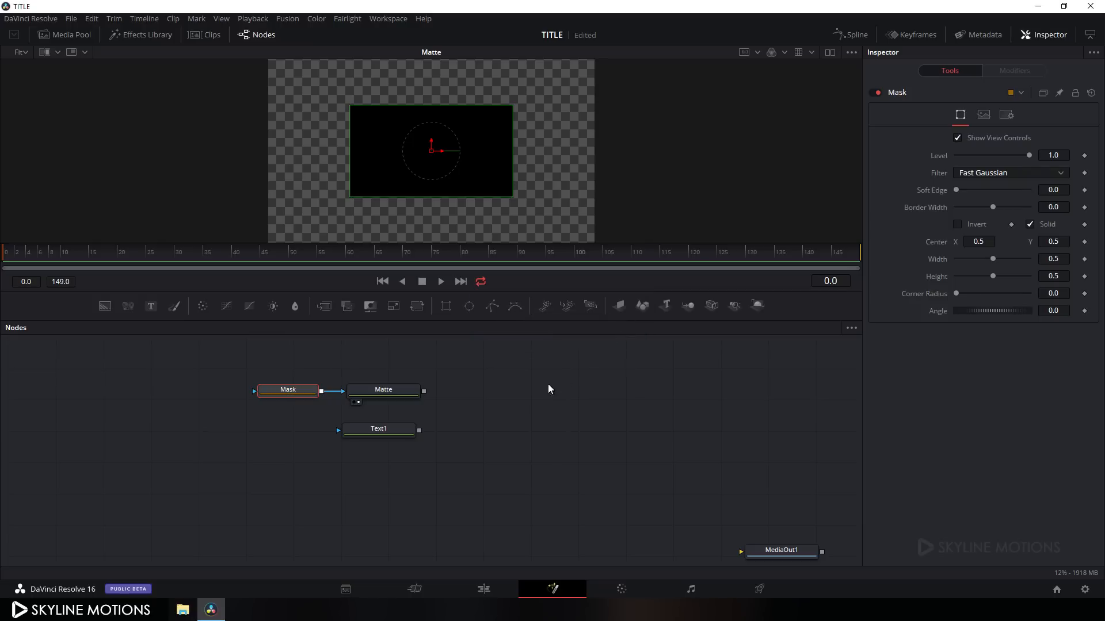
# Add a Merge node with Matte as background and Text1 as foreground, and show the merge in the viewer
pyautogui.click(460, 396)
pyautogui.click(328, 308)
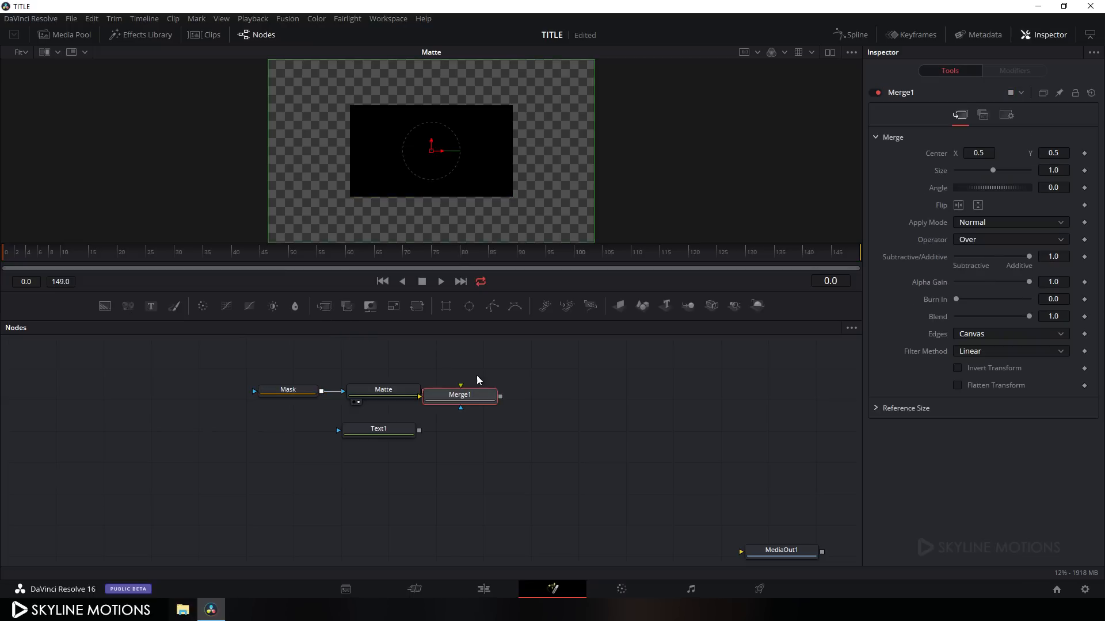
pyautogui.moveTo(489, 399); pyautogui.dragTo(584, 398)
pyautogui.moveTo(514, 396); pyautogui.dragTo(397, 391)
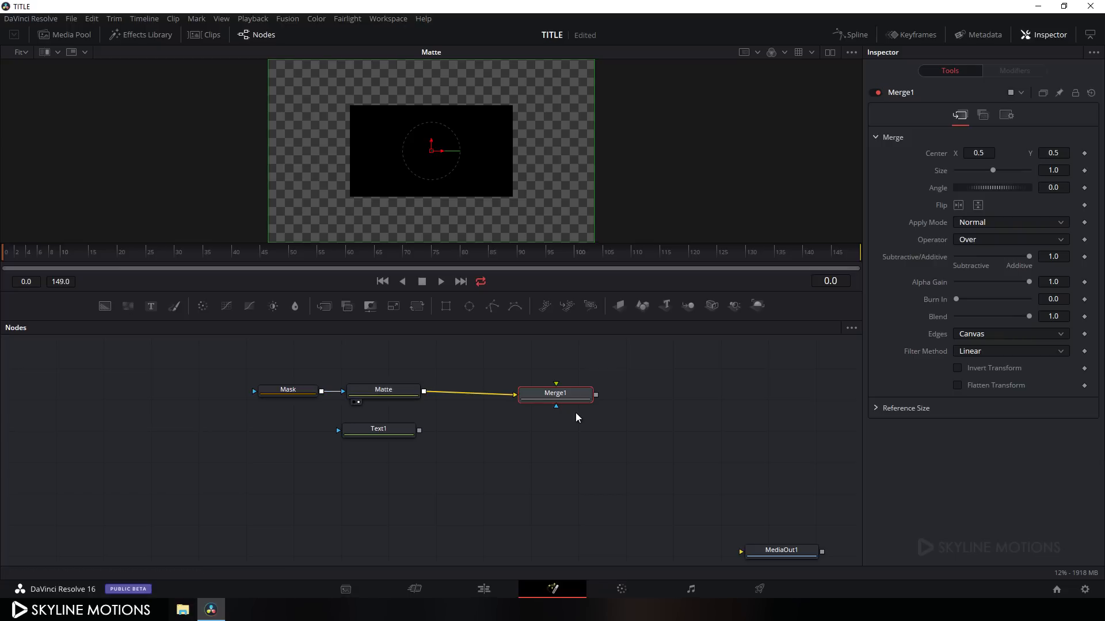
pyautogui.moveTo(555, 384); pyautogui.dragTo(380, 434)
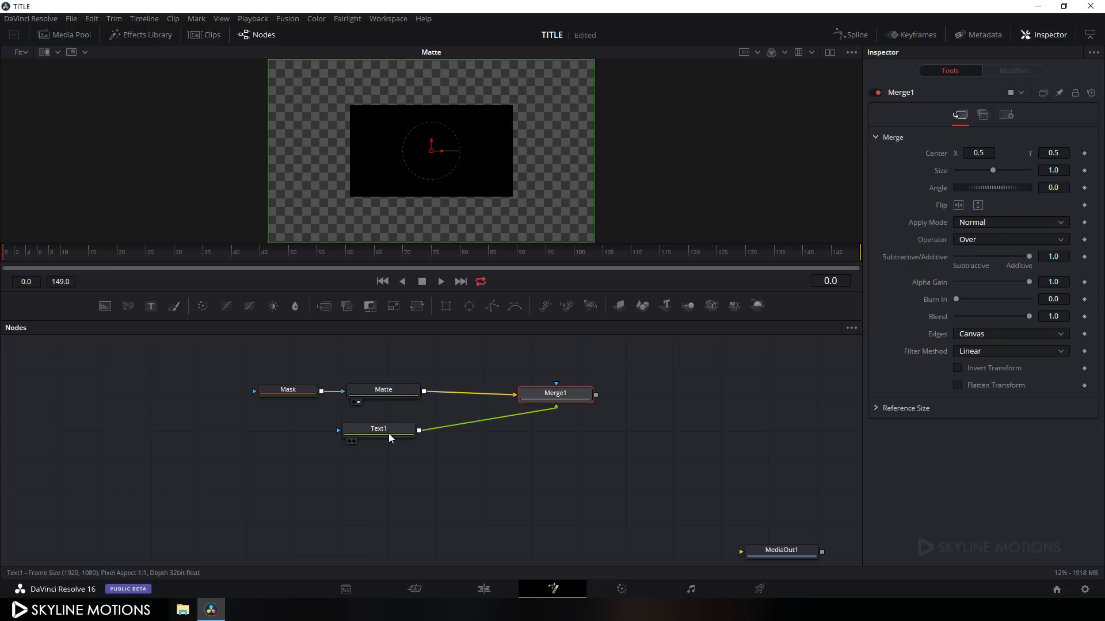
pyautogui.moveTo(573, 403); pyautogui.dragTo(509, 394)
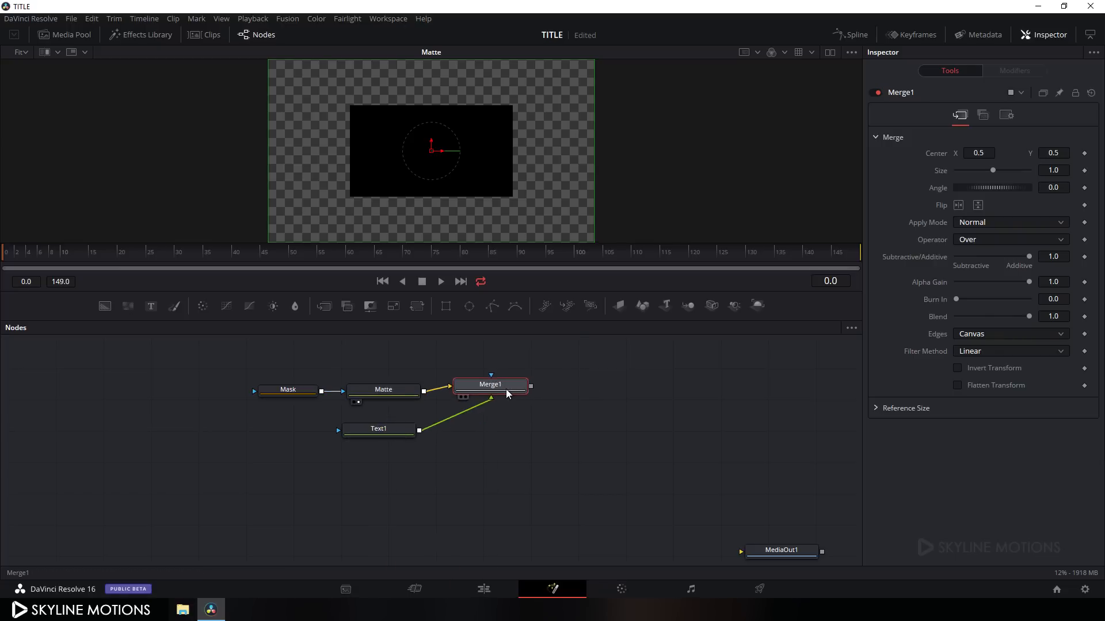
pyautogui.press('1')
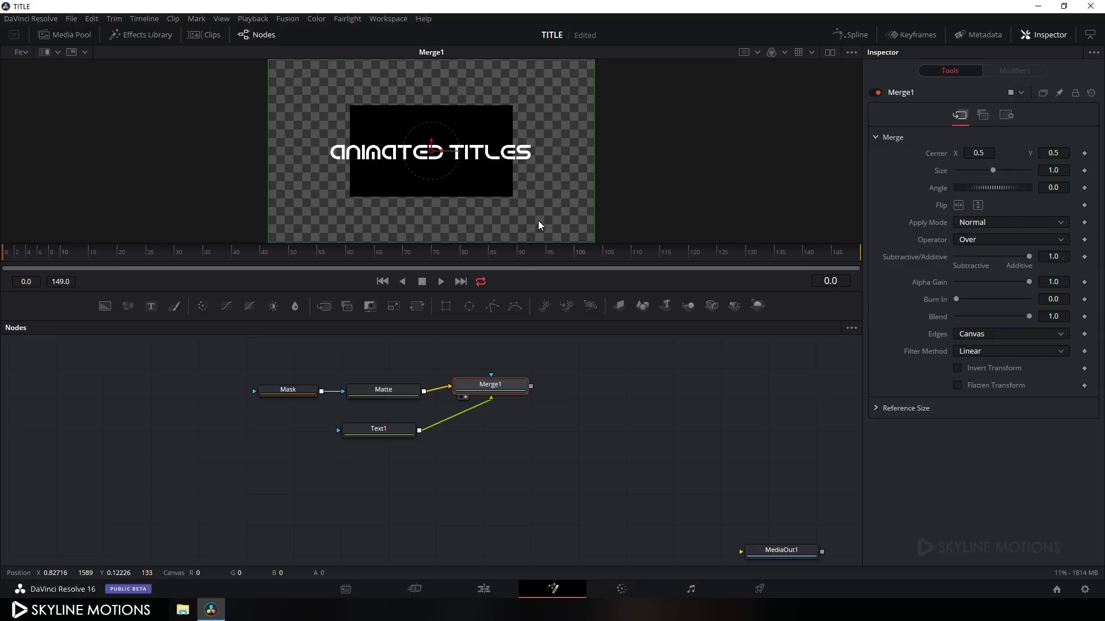
# Reshape the Mask rectangle into a strip behind the title, about 1.01 wide and 0.143 high, with center Y about 0.495
pyautogui.click(290, 392)
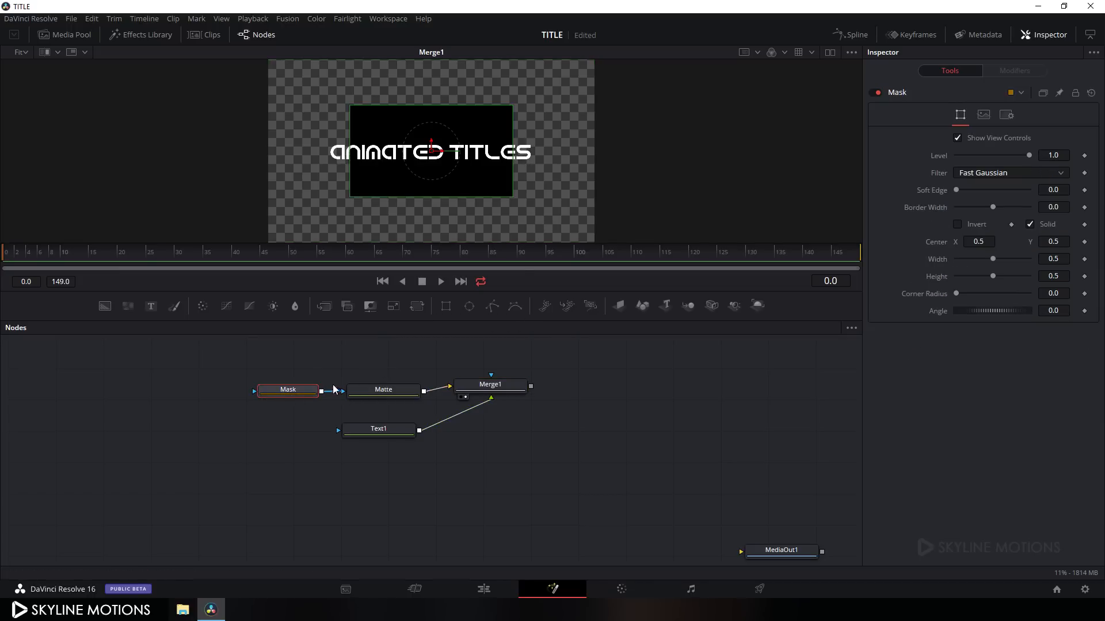
pyautogui.moveTo(368, 325); pyautogui.dragTo(475, 405)
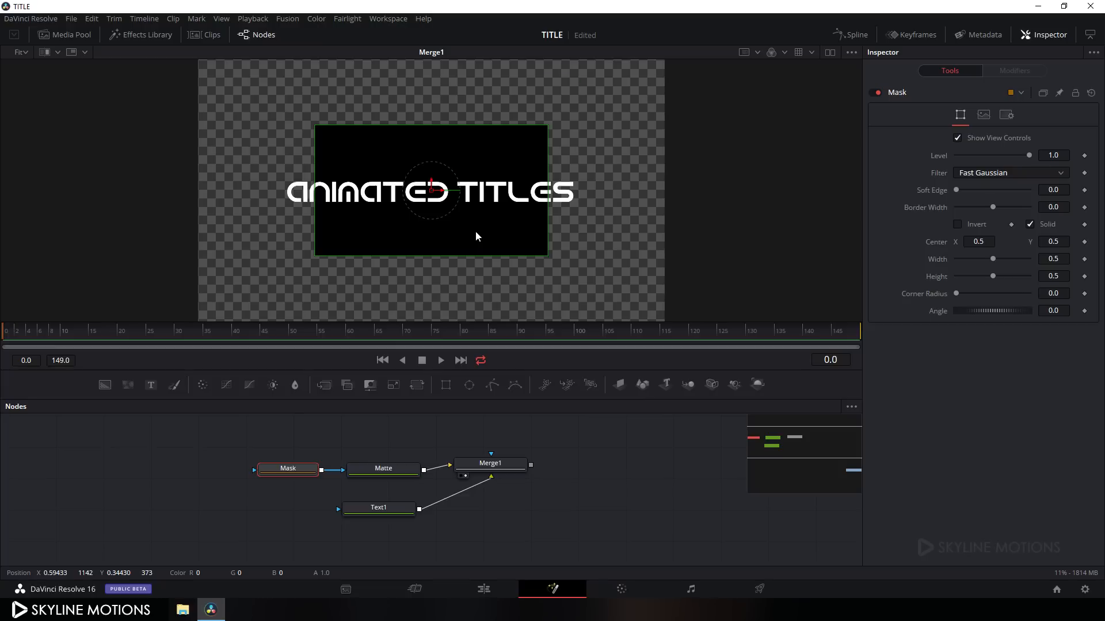
pyautogui.scroll(2, 475, 232)
pyautogui.moveTo(578, 201); pyautogui.dragTo(746, 206)
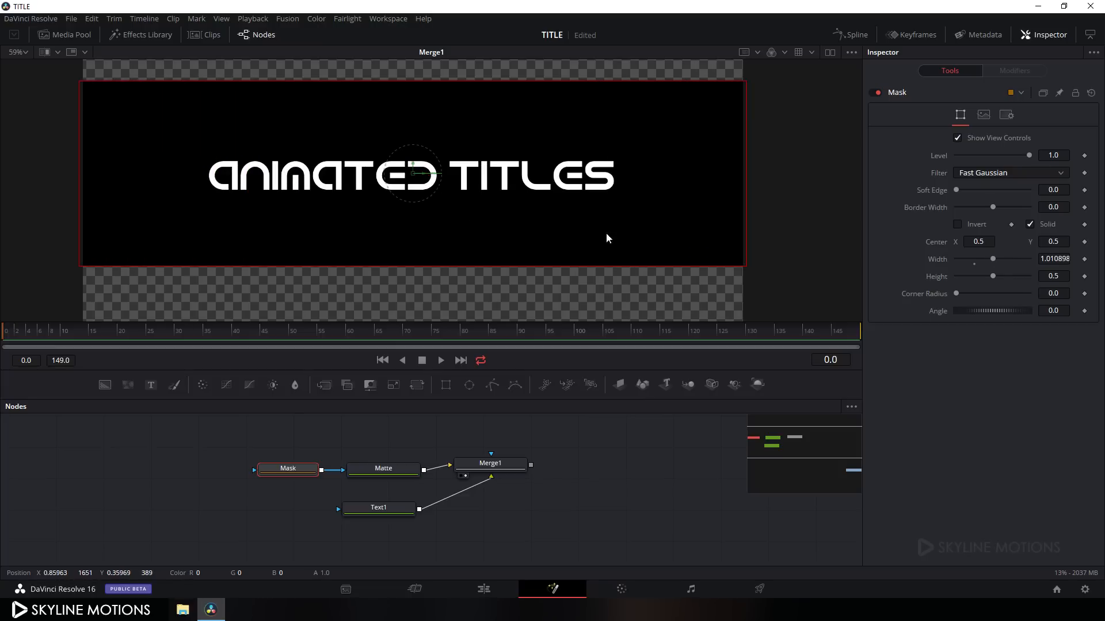
pyautogui.moveTo(553, 264); pyautogui.dragTo(556, 199)
pyautogui.moveTo(413, 164); pyautogui.dragTo(413, 167)
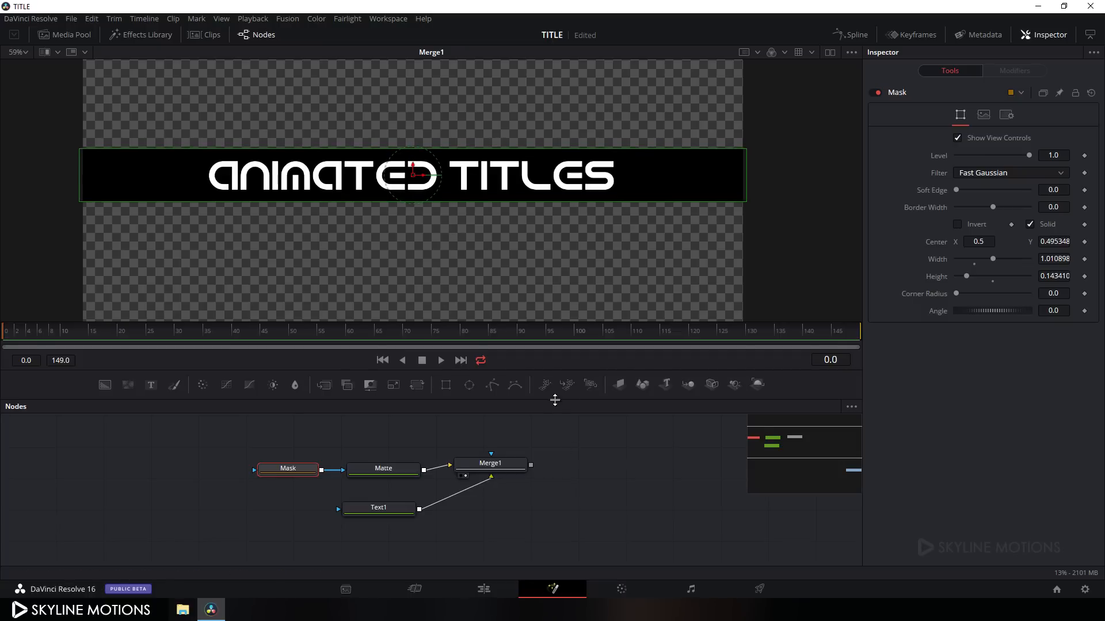
pyautogui.moveTo(557, 401); pyautogui.dragTo(557, 329)
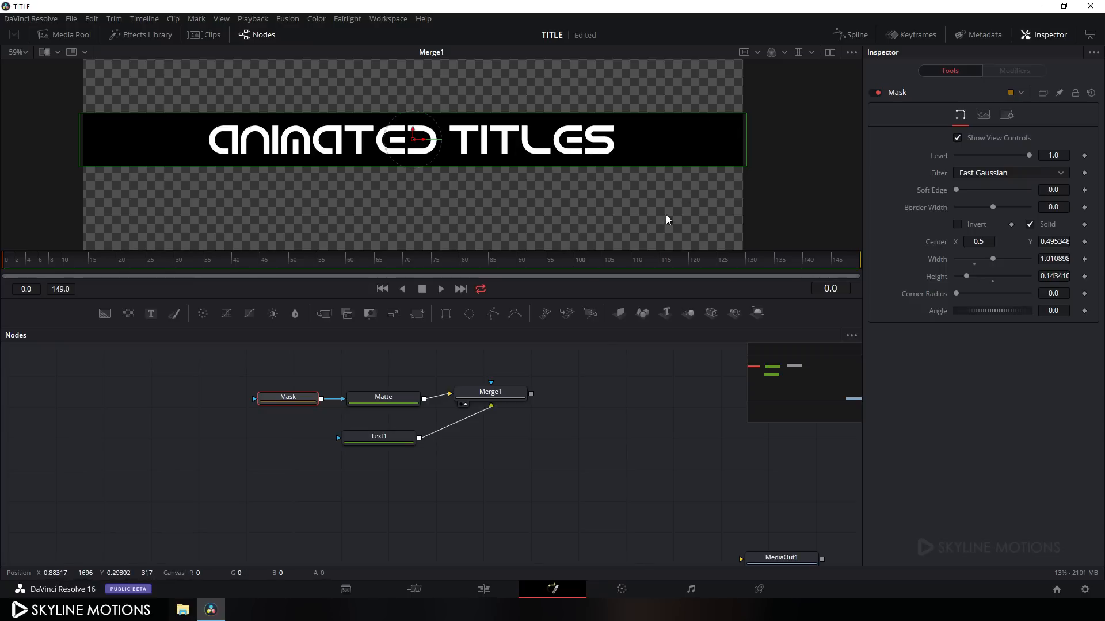
# Set the Merge1 operator to In so the title is limited to the matte's area
pyautogui.click(502, 396)
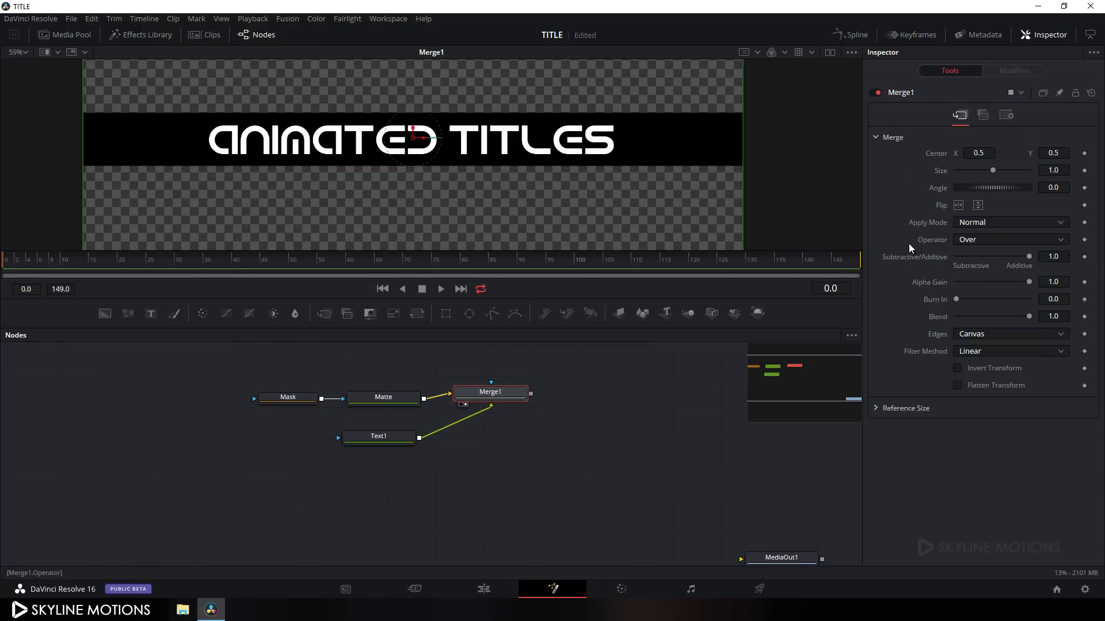
pyautogui.click(988, 240)
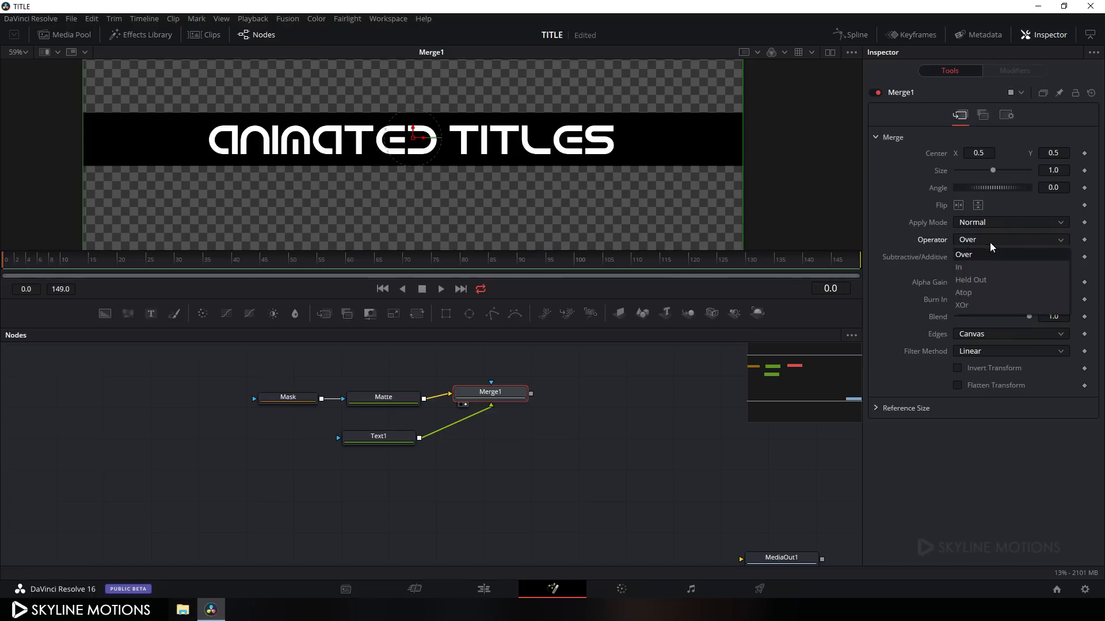
pyautogui.click(968, 267)
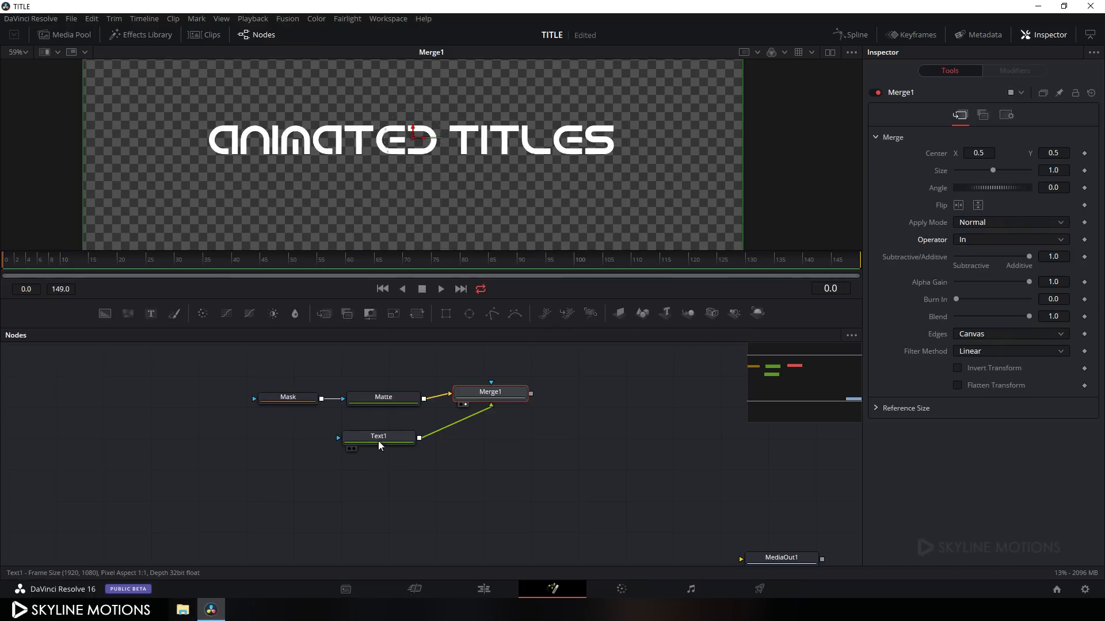
# Show the viewer guides and shift the Mask rectangle horizontally to center X about -0.003, so its edge meets the center guide
pyautogui.click(281, 399)
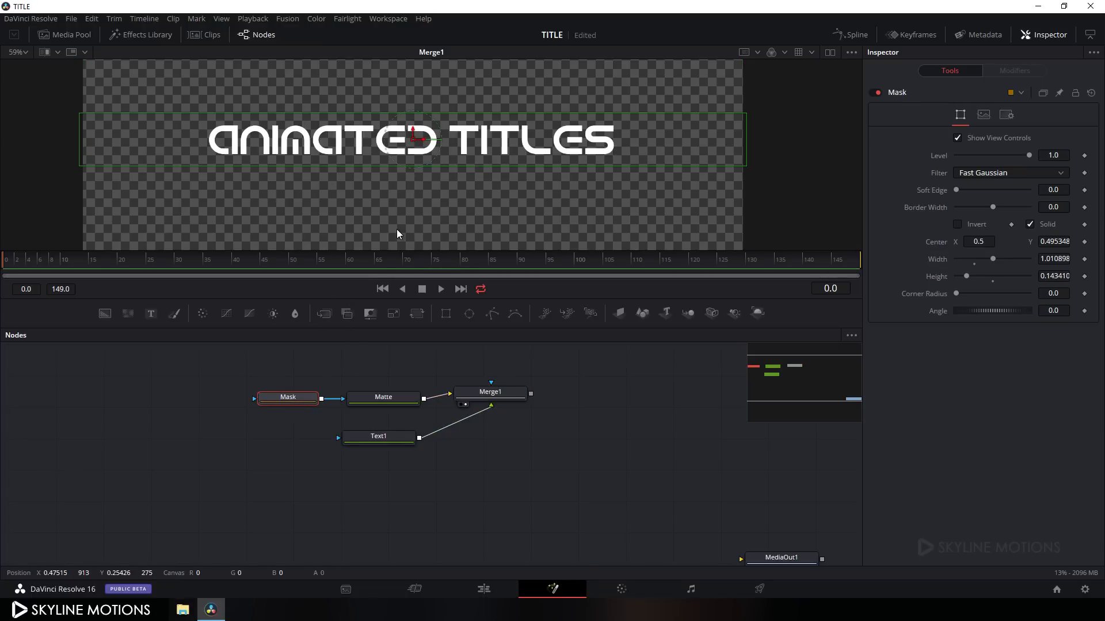
pyautogui.rightClick(414, 92)
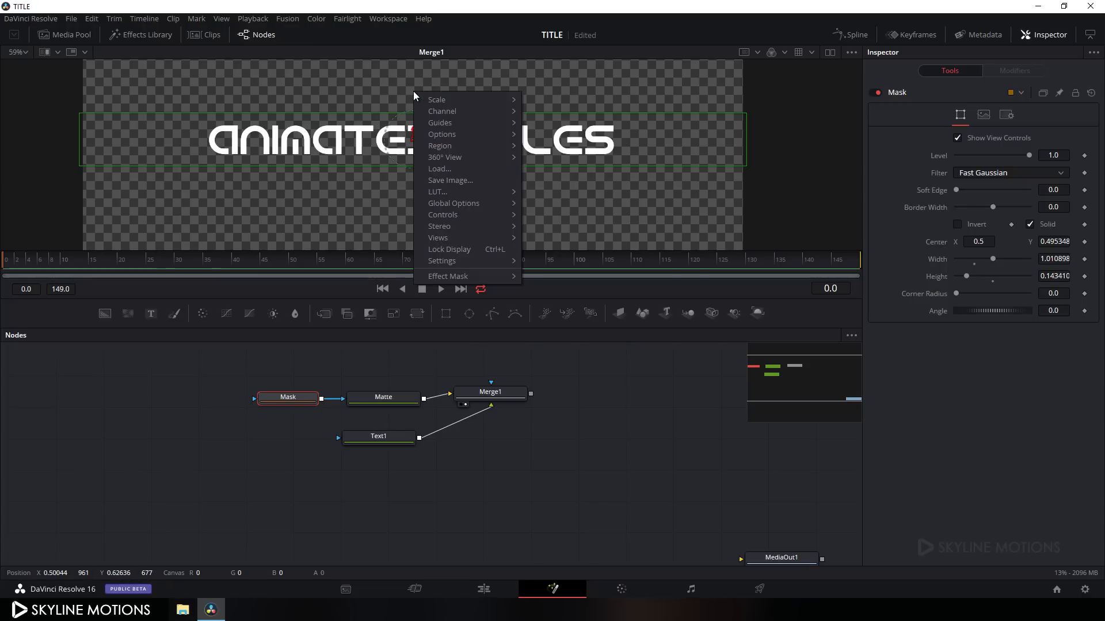
pyautogui.moveTo(434, 123)
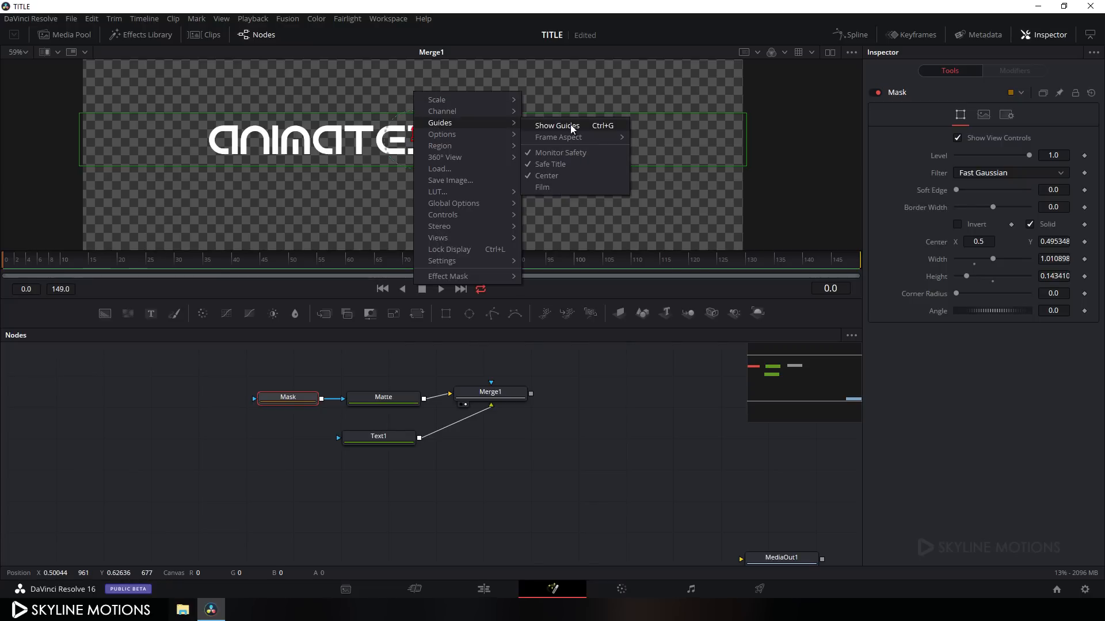
pyautogui.click(543, 124)
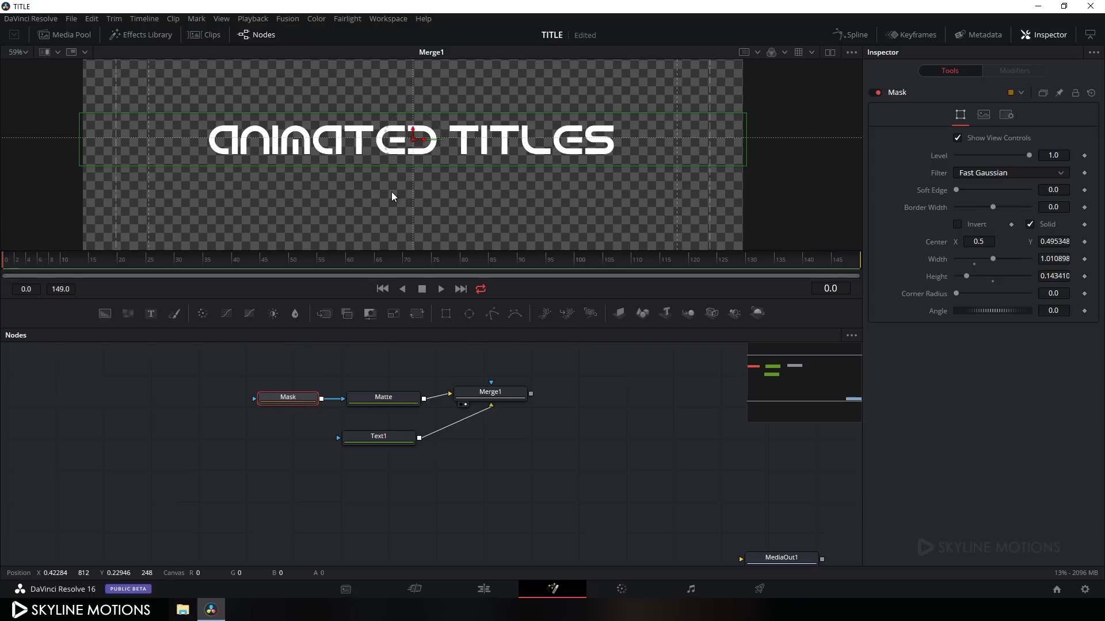
pyautogui.moveTo(419, 144); pyautogui.dragTo(95, 147)
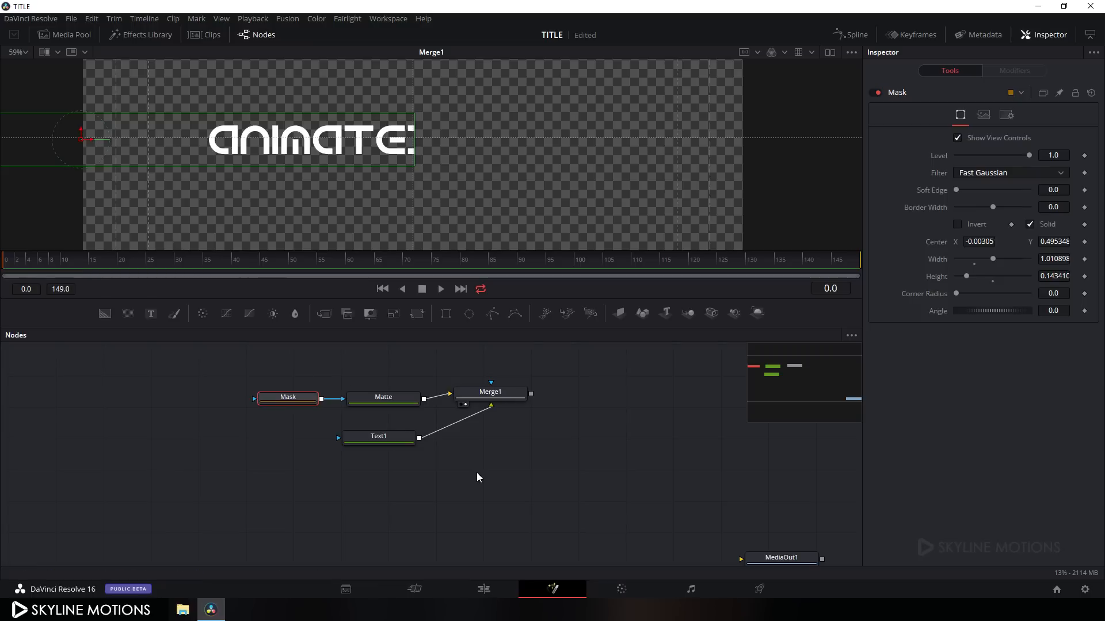
# Turn on arranging tools to grid and align Mask, Matte and Merge1 in one row, with Text1 directly below Matte
pyautogui.moveTo(290, 397); pyautogui.dragTo(270, 403)
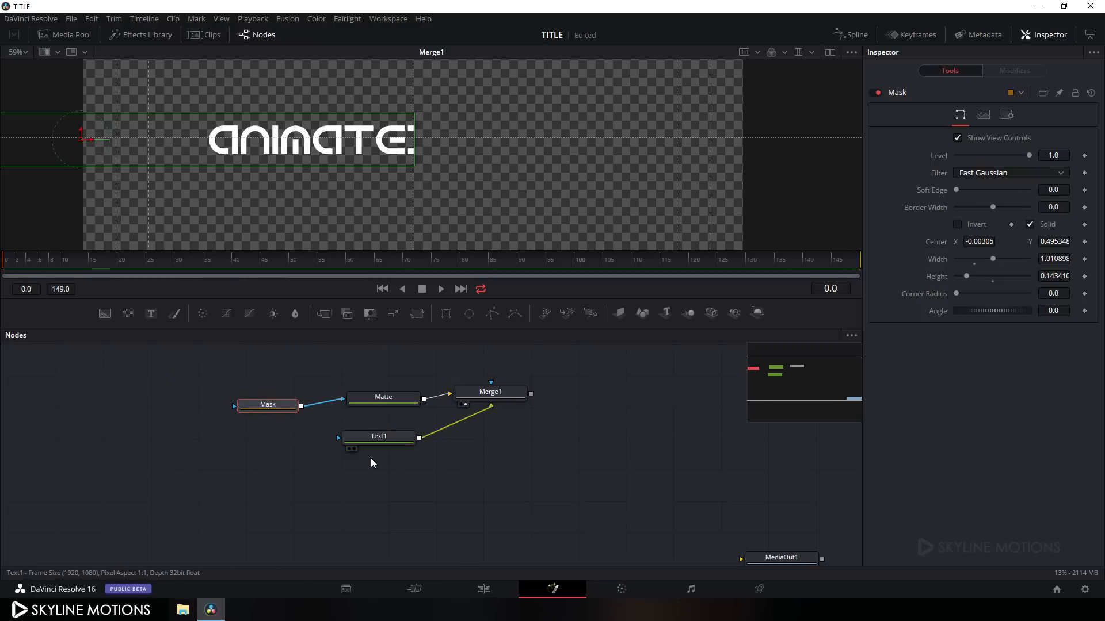
pyautogui.moveTo(508, 444); pyautogui.dragTo(481, 459)
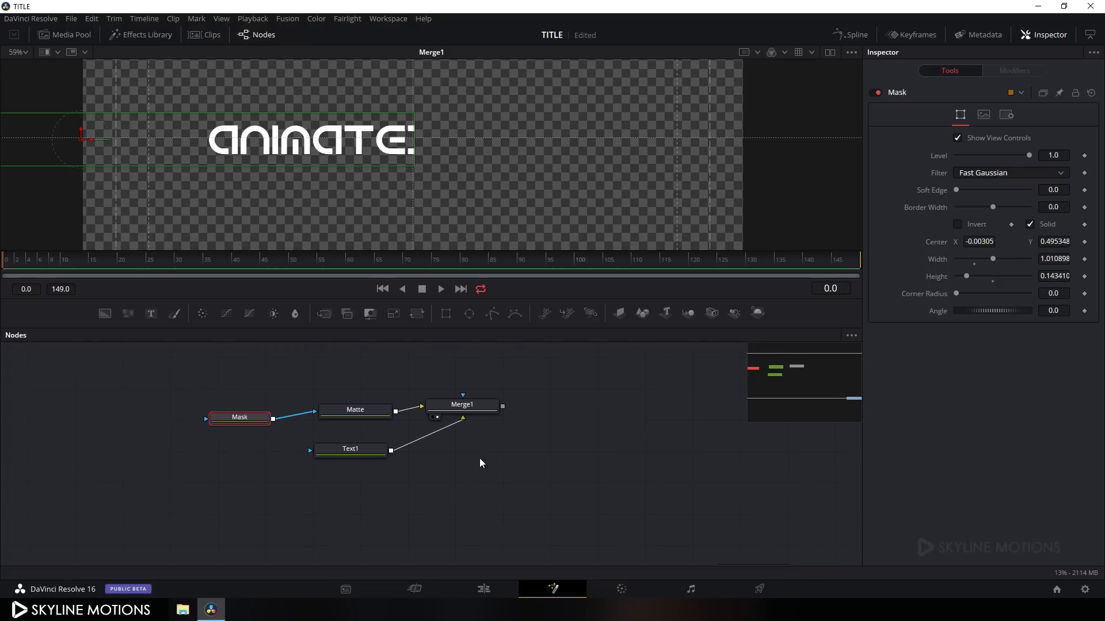
pyautogui.click(503, 451)
pyautogui.rightClick(504, 454)
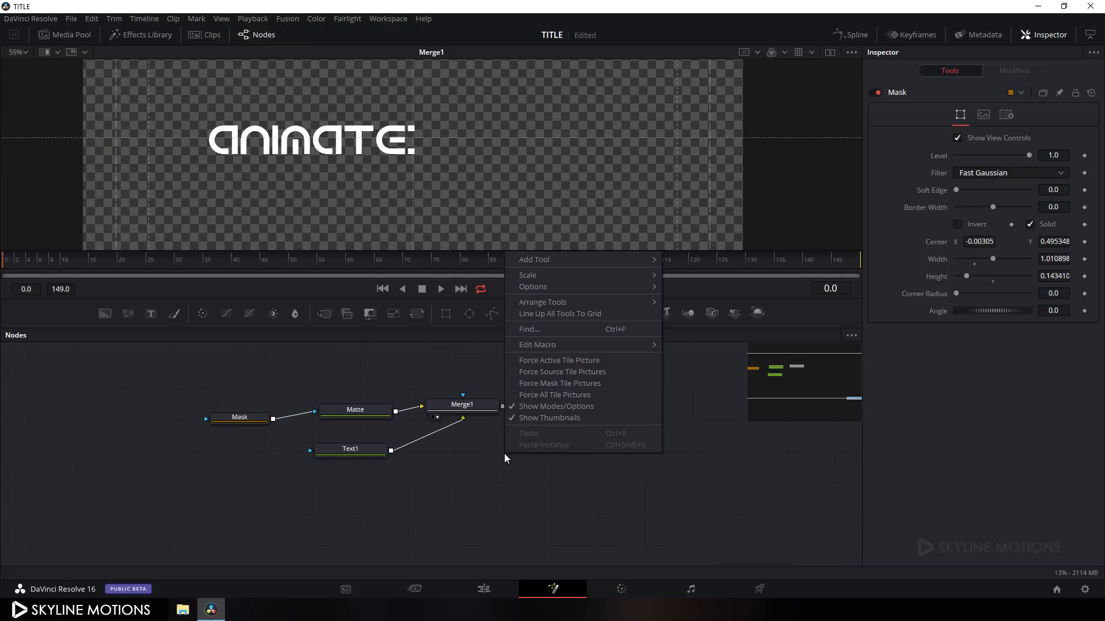
pyautogui.moveTo(564, 307)
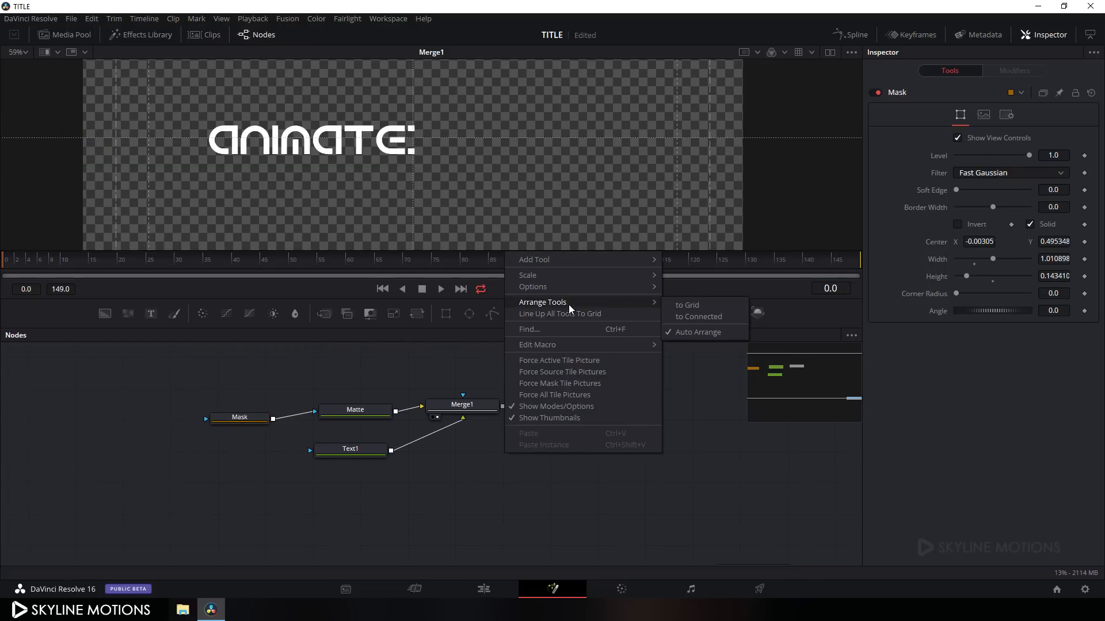
pyautogui.click(670, 309)
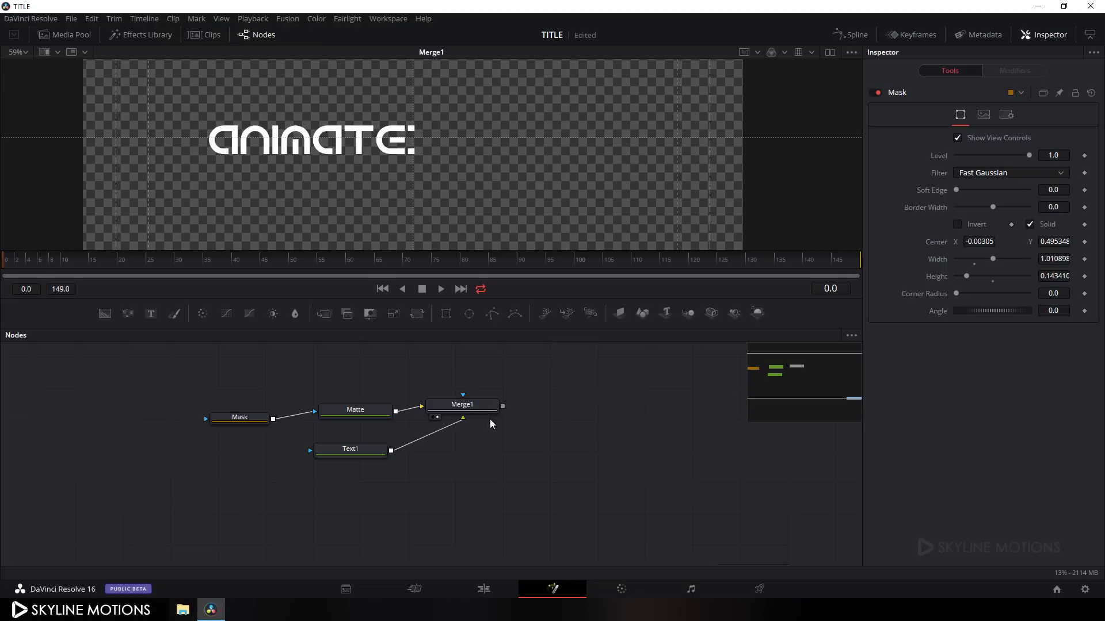
pyautogui.moveTo(247, 417); pyautogui.dragTo(273, 417)
pyautogui.moveTo(355, 410); pyautogui.dragTo(359, 419)
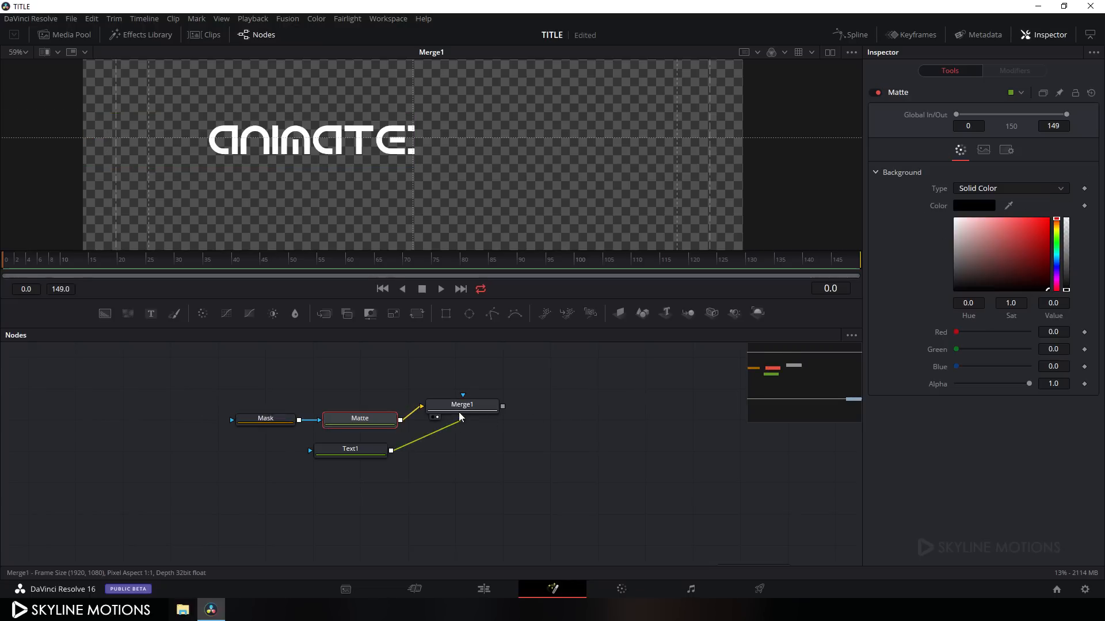
pyautogui.moveTo(462, 405); pyautogui.dragTo(454, 419)
pyautogui.moveTo(372, 451); pyautogui.dragTo(381, 452)
pyautogui.click(549, 443)
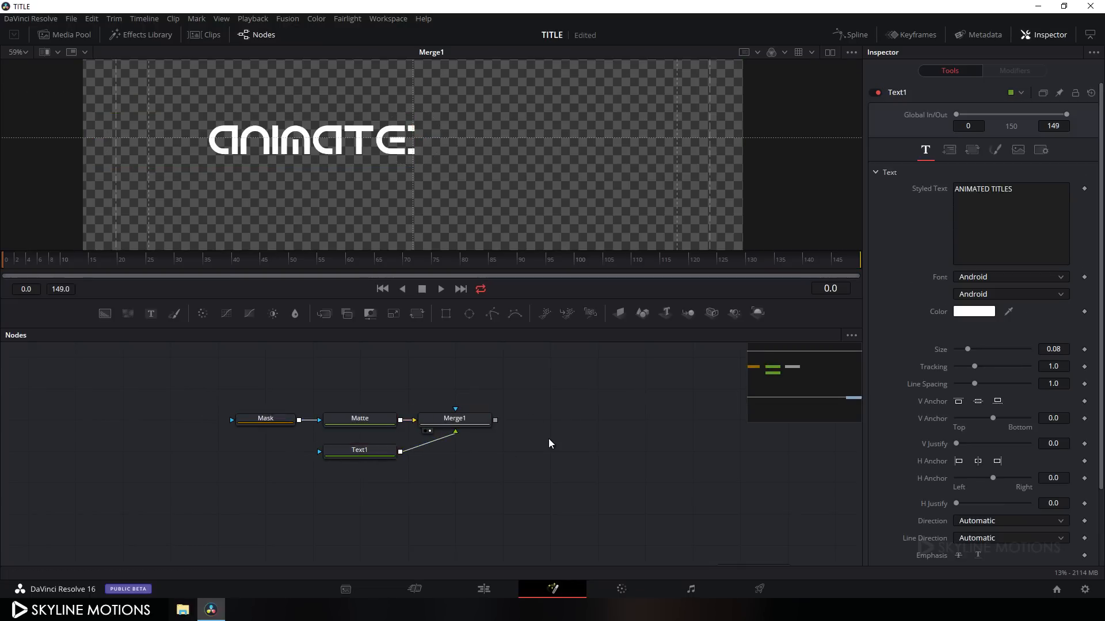
pyautogui.moveTo(544, 427); pyautogui.dragTo(538, 434)
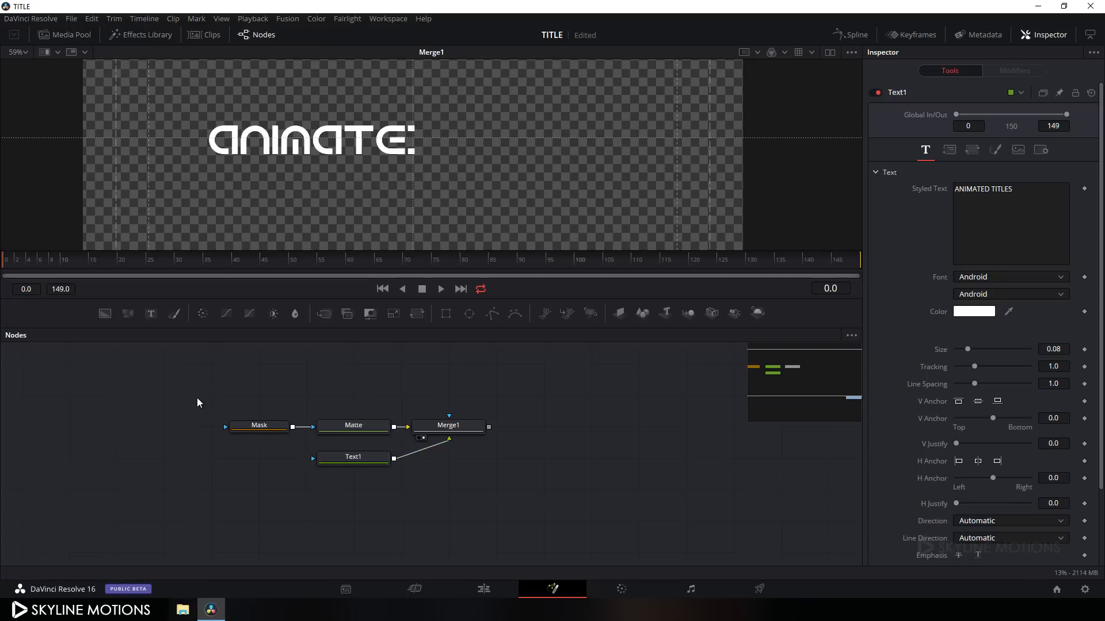
# Duplicate the Mask, Matte, Text1 and Merge1 nodes together and place the copies in rows above the originals
pyautogui.moveTo(194, 396); pyautogui.dragTo(527, 489)
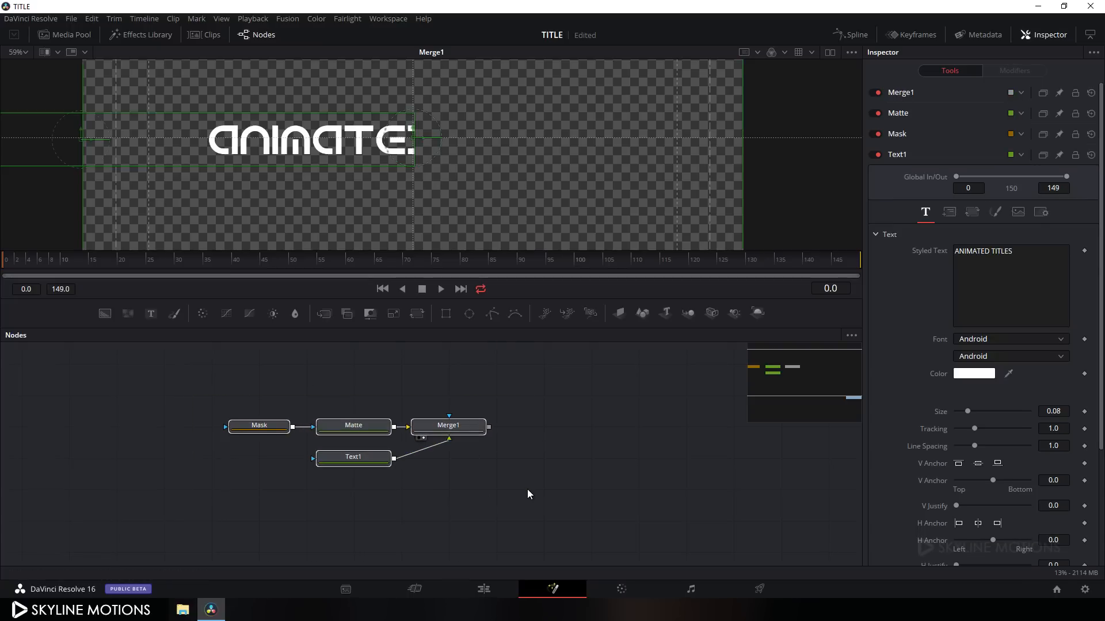
pyautogui.moveTo(550, 440); pyautogui.dragTo(525, 486)
pyautogui.click(423, 405)
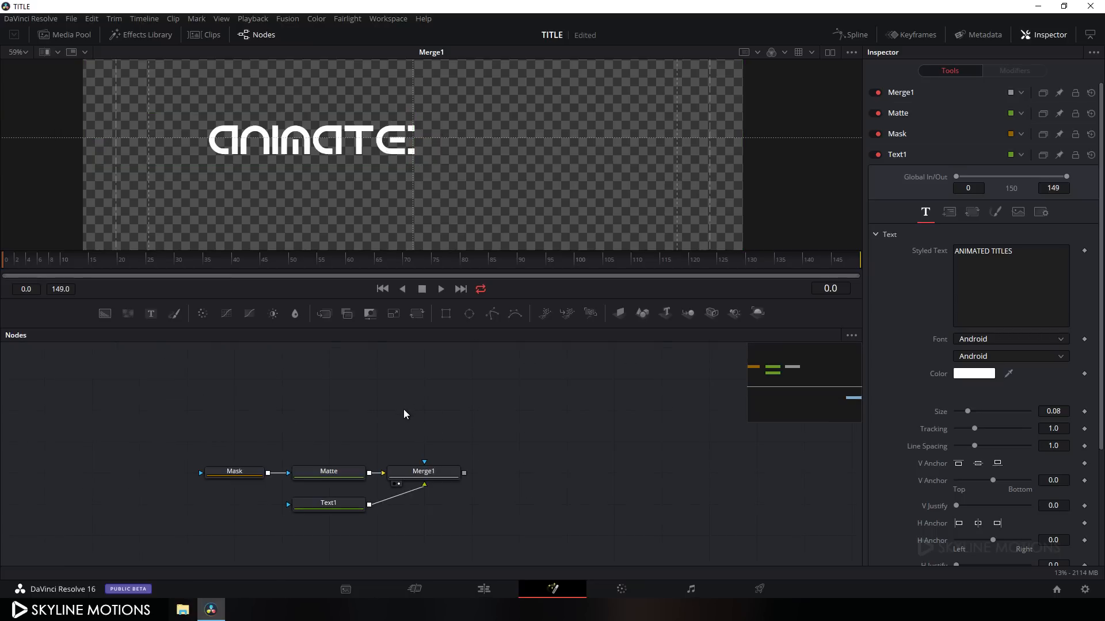
pyautogui.hotkey('ctrl', 'v')
pyautogui.moveTo(621, 420); pyautogui.dragTo(429, 421)
pyautogui.moveTo(517, 436); pyautogui.dragTo(515, 407)
pyautogui.click(479, 421)
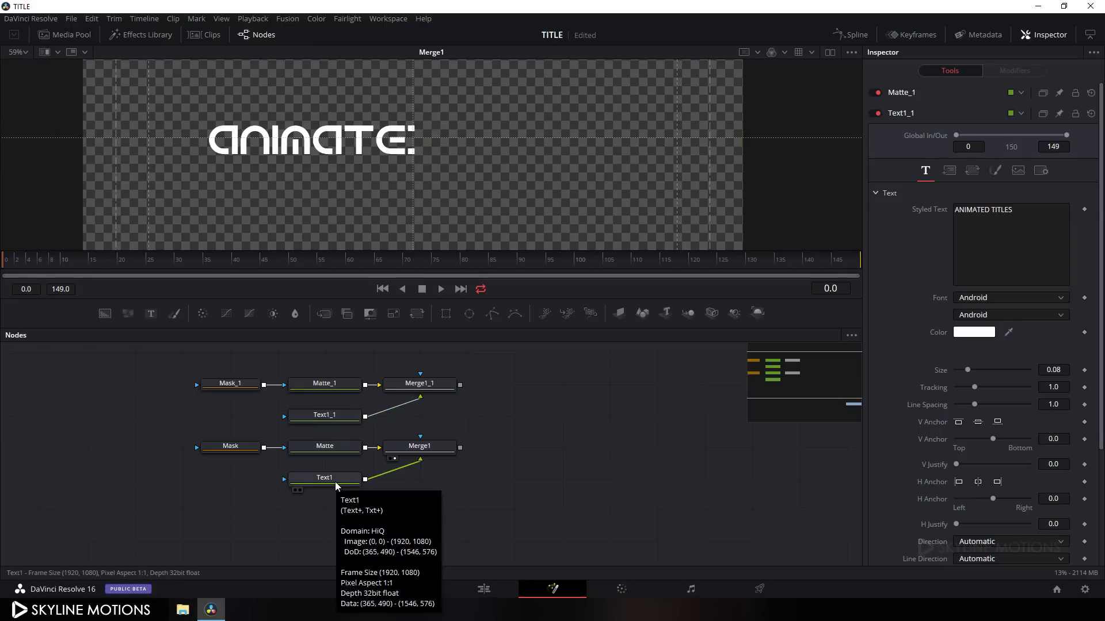
# Replace the copied Text1_1 node with an instance of Text1 connected as the foreground of Merge1_1
pyautogui.click(332, 417)
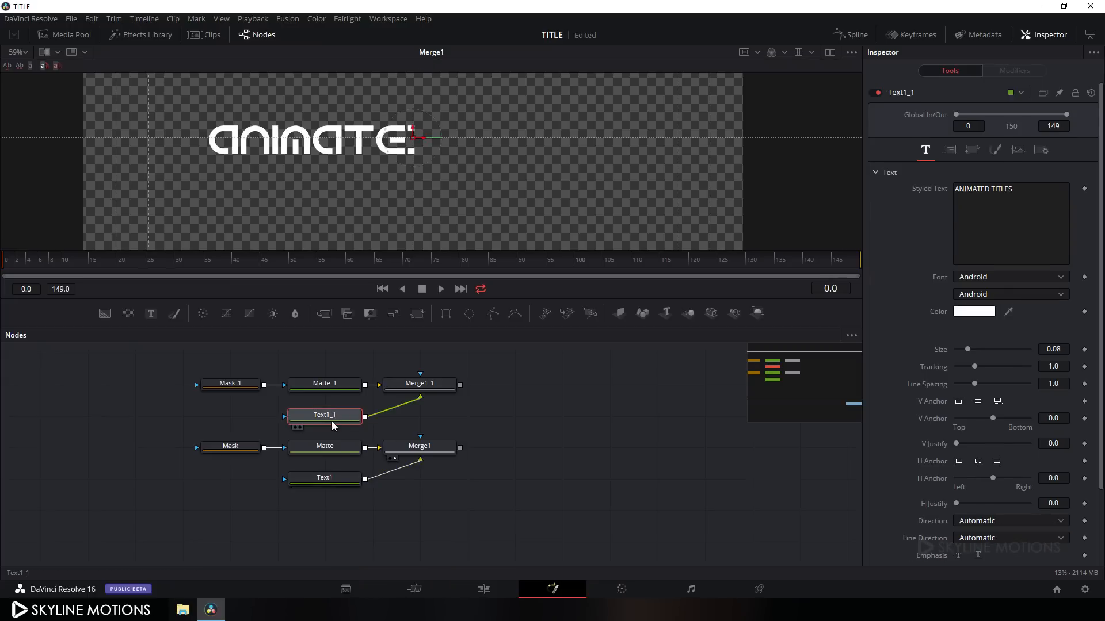
pyautogui.press('Delete')
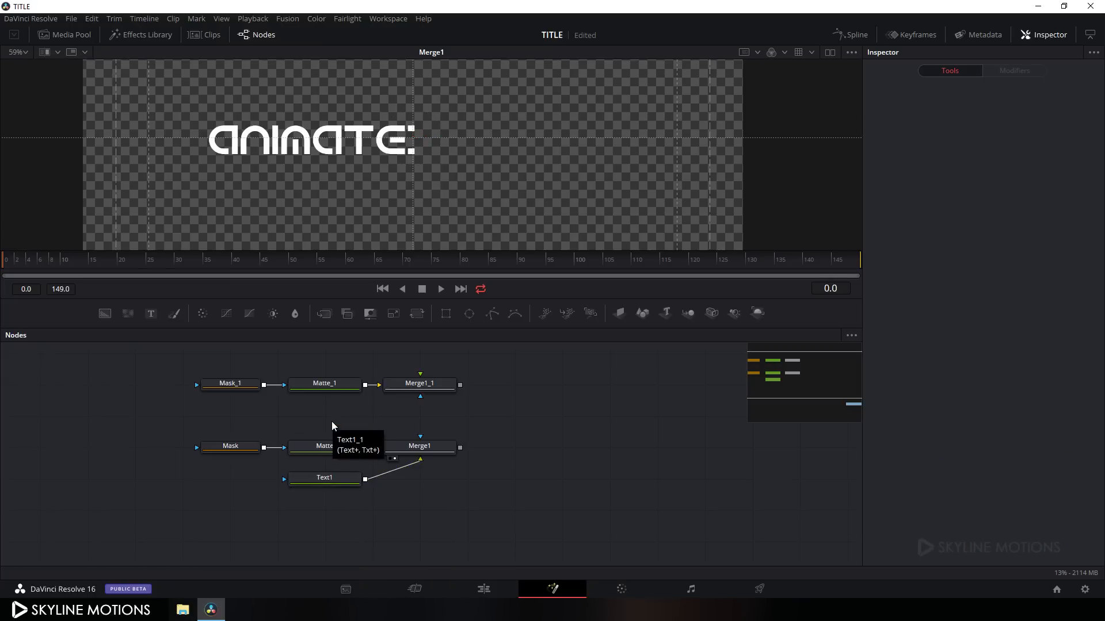
pyautogui.click(326, 482)
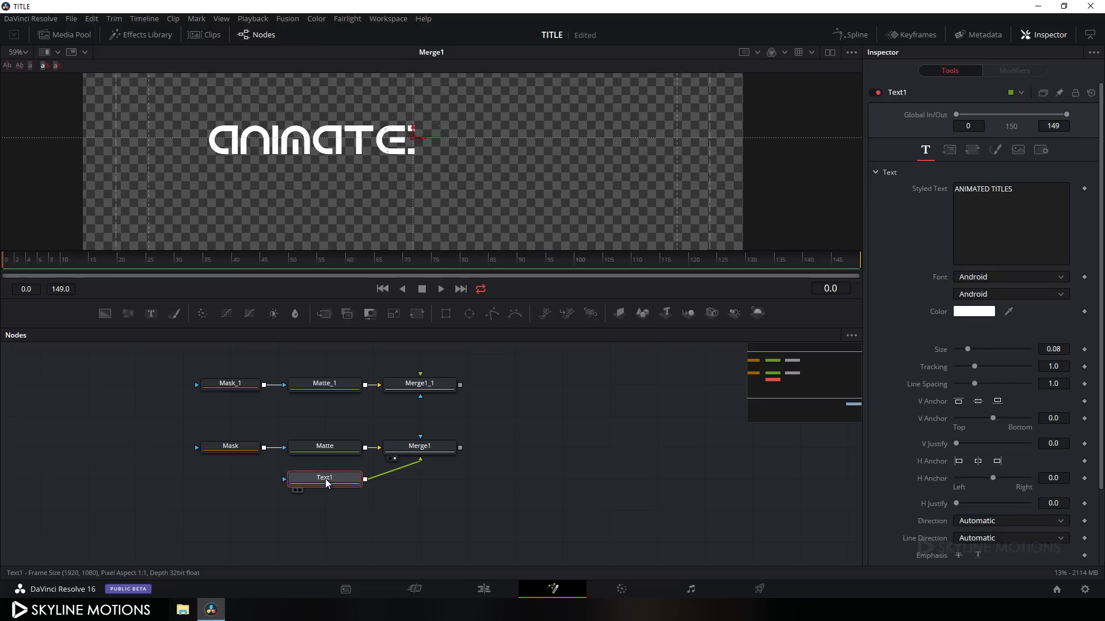
pyautogui.click(332, 429)
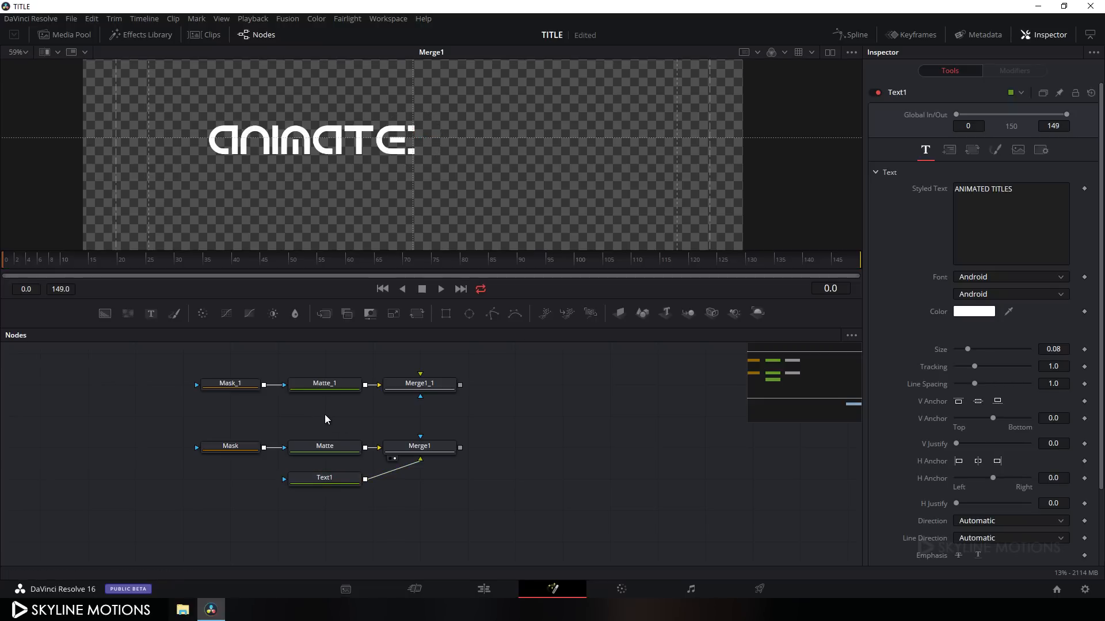
pyautogui.rightClick(326, 414)
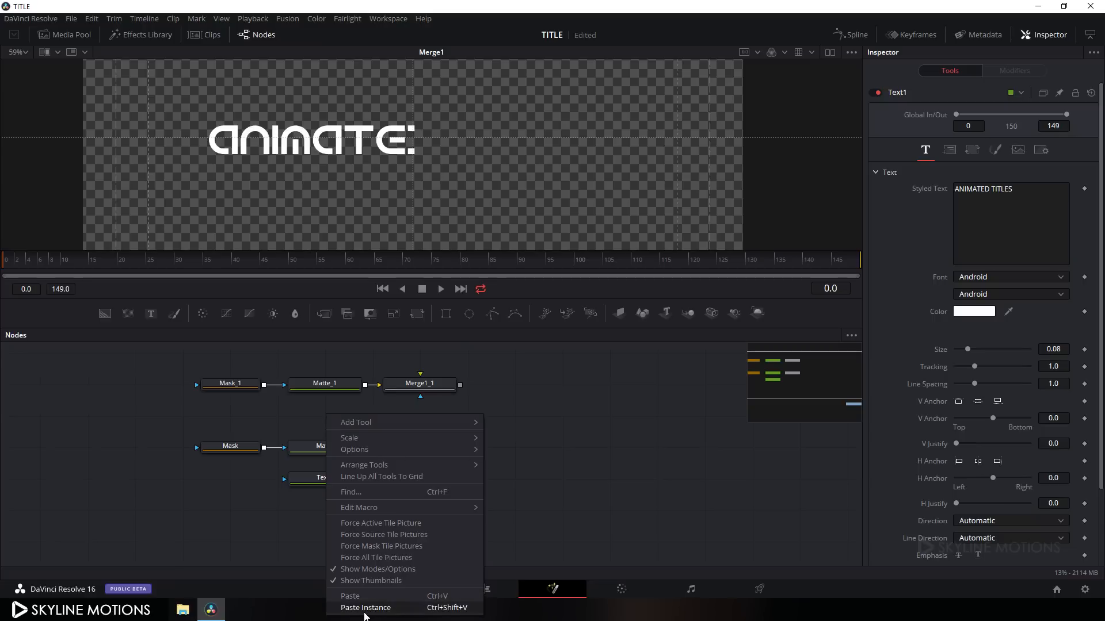
pyautogui.click(364, 608)
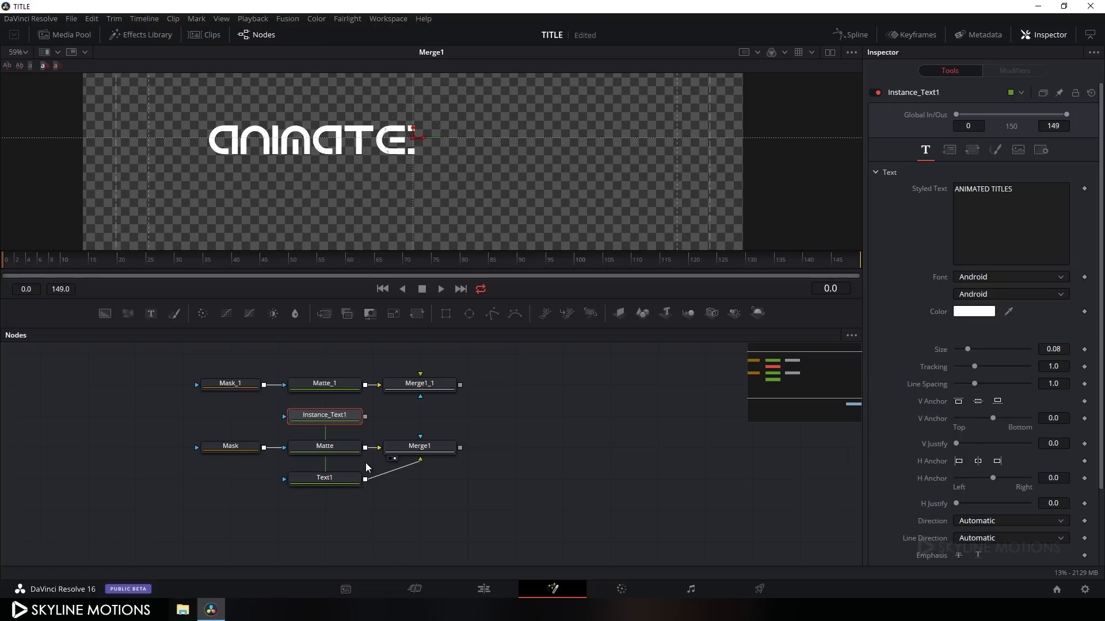
pyautogui.moveTo(420, 374); pyautogui.dragTo(337, 420)
# Show Merge1_1 in the viewer and shift the Mask_1 rectangle horizontally to center X about 1.003, covering the title's second half
pyautogui.moveTo(433, 385); pyautogui.dragTo(500, 127)
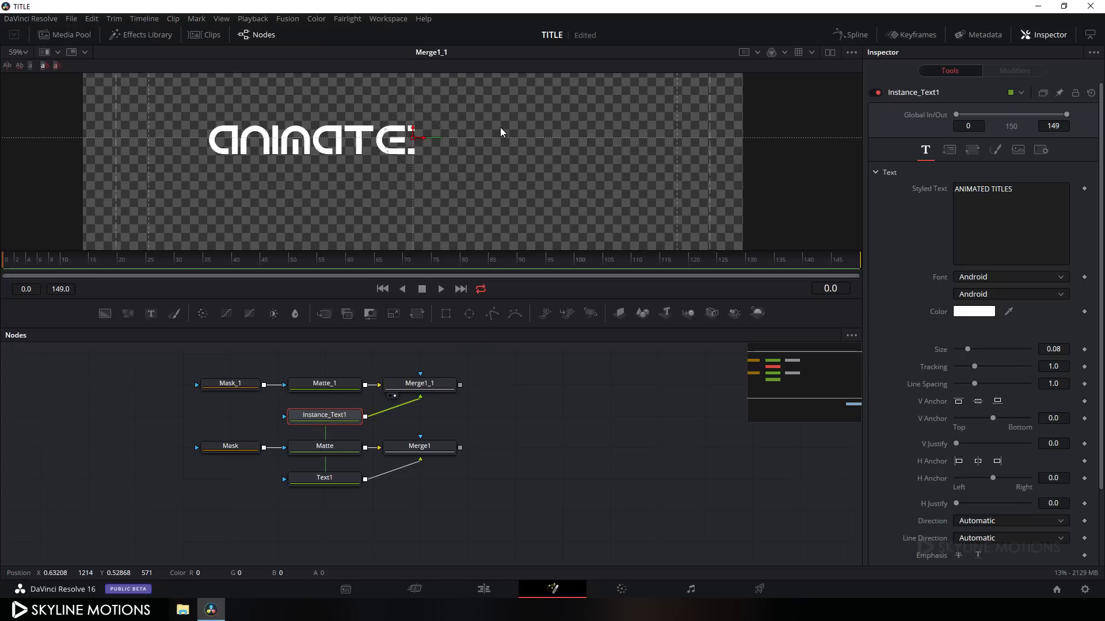
pyautogui.click(239, 383)
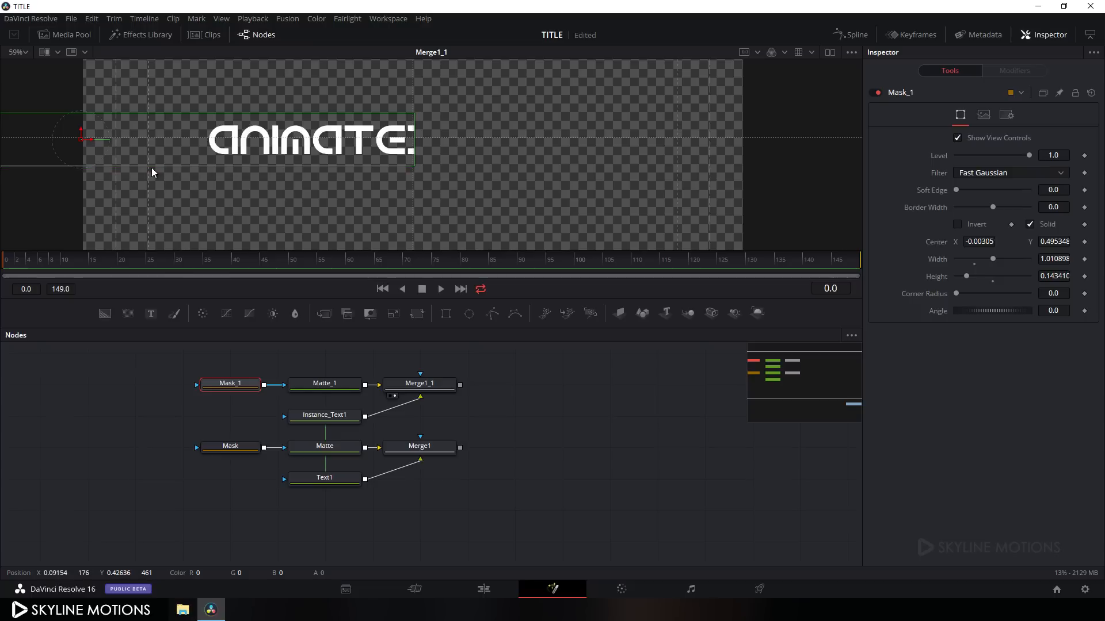
pyautogui.moveTo(96, 140); pyautogui.dragTo(757, 154)
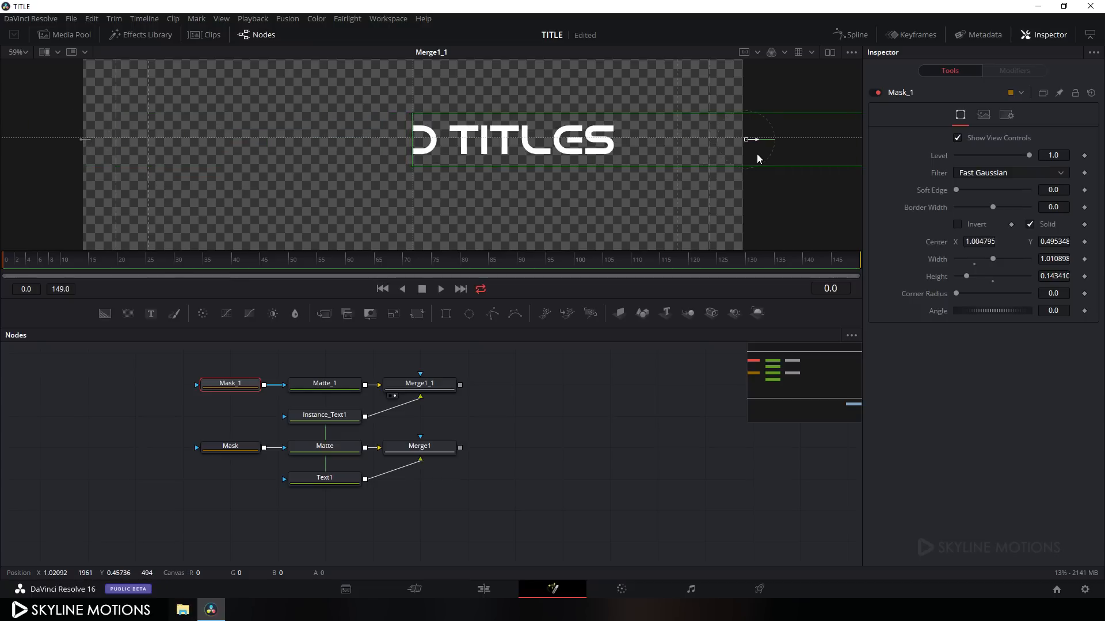
pyautogui.moveTo(480, 407); pyautogui.dragTo(482, 401)
pyautogui.click(485, 401)
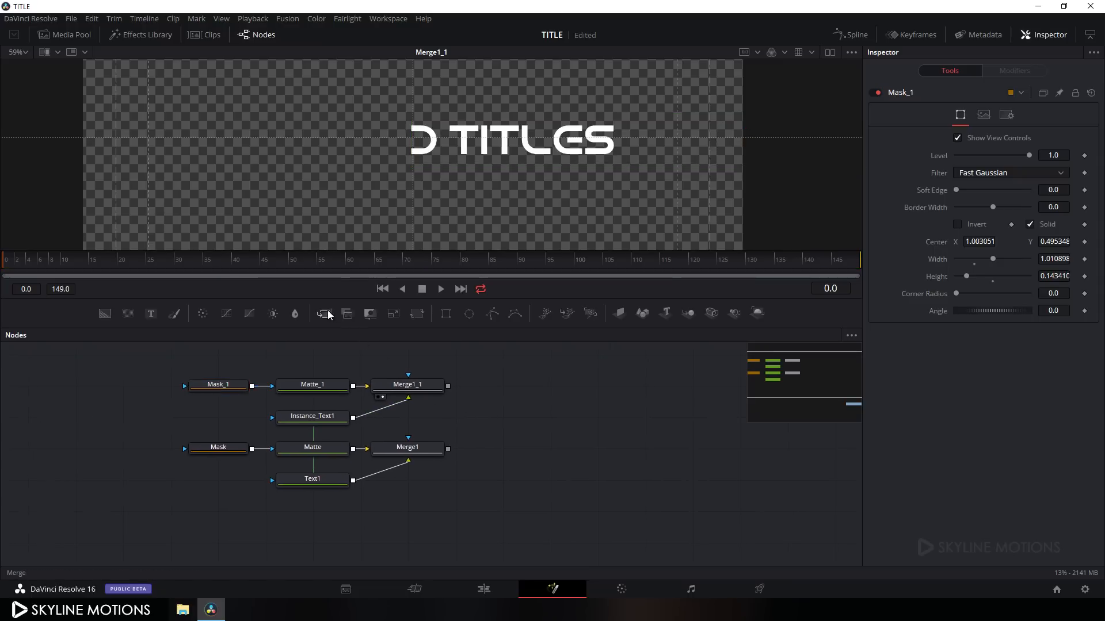
# Add a Merge node with Merge1_1 as background and Merge1 as foreground, and show it in the viewer
pyautogui.moveTo(328, 315); pyautogui.dragTo(448, 449)
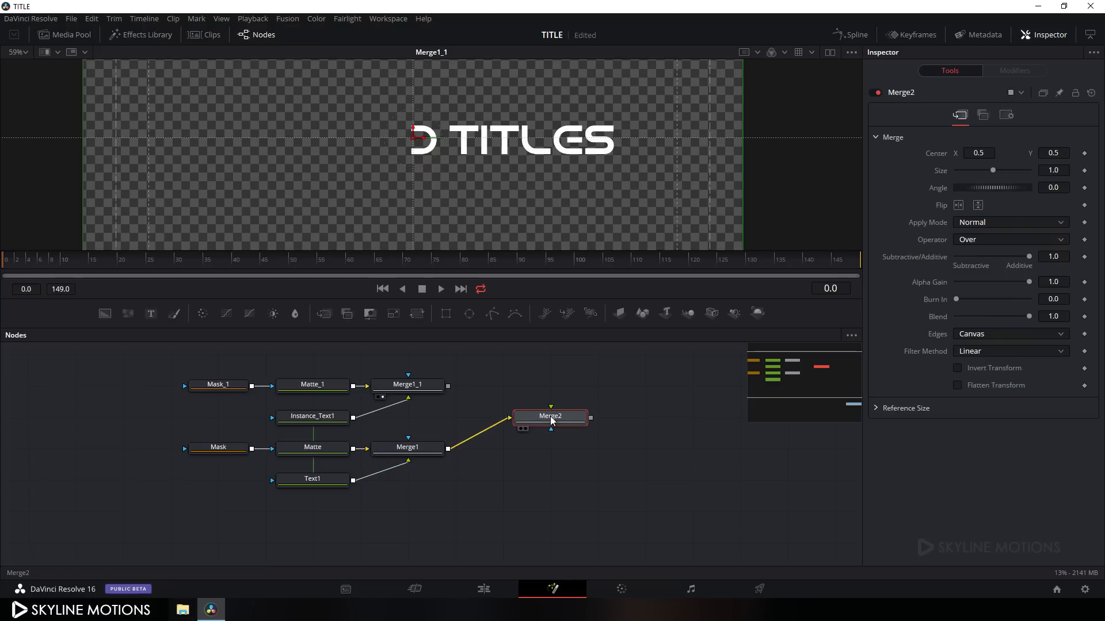
pyautogui.moveTo(550, 407); pyautogui.dragTo(505, 393)
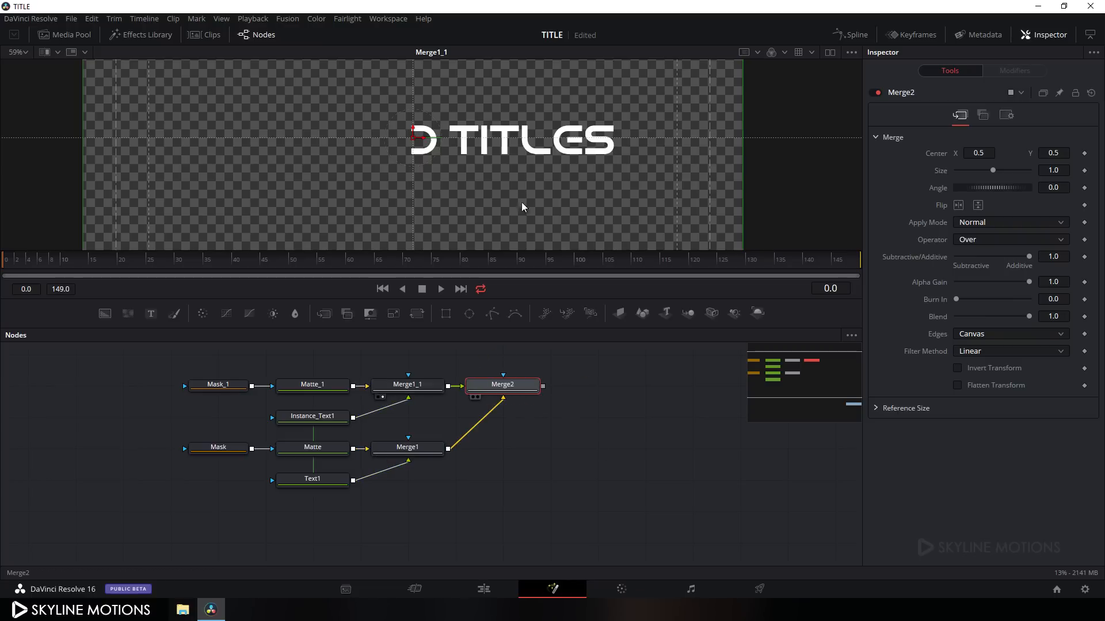
pyautogui.press('1')
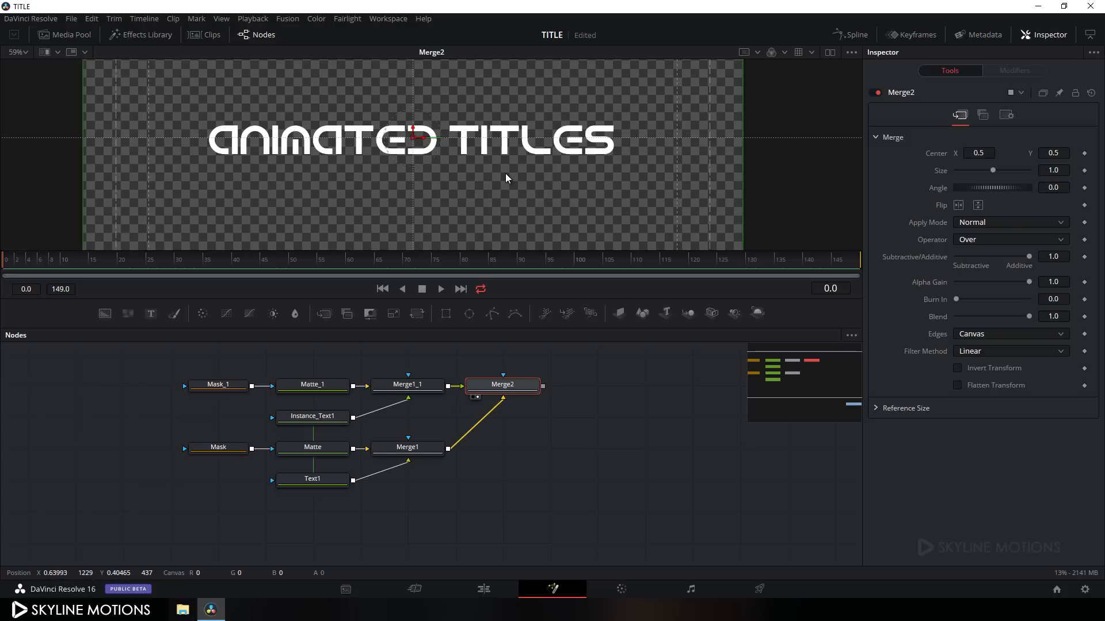
# View the separate Merge1_1 and Merge1 outputs for comparison and return the viewer to Merge2
pyautogui.press('2')
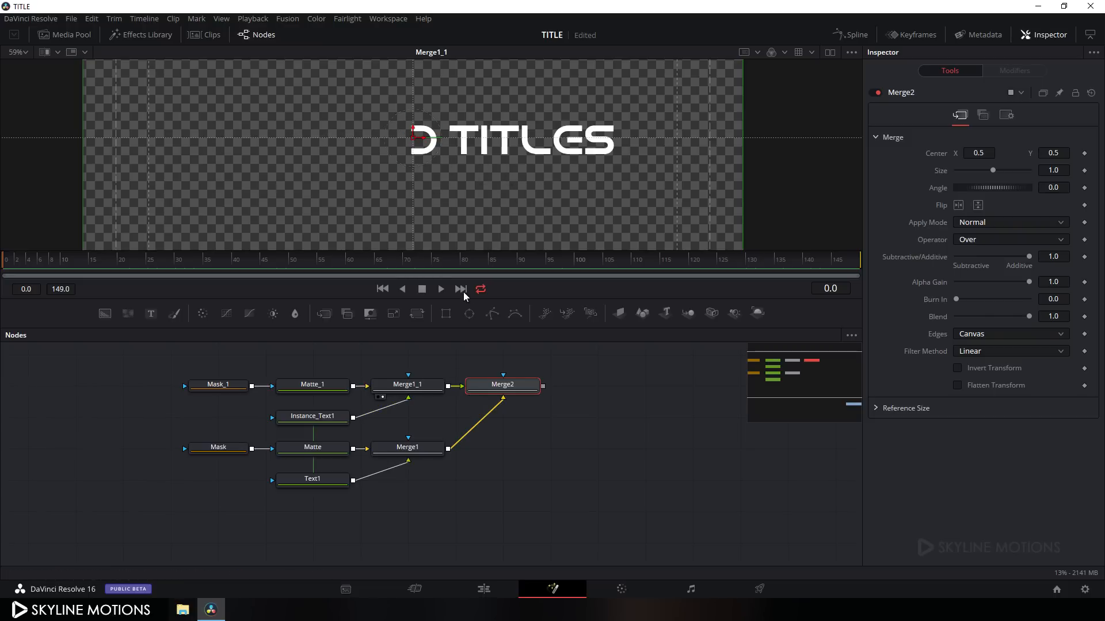
pyautogui.press('2')
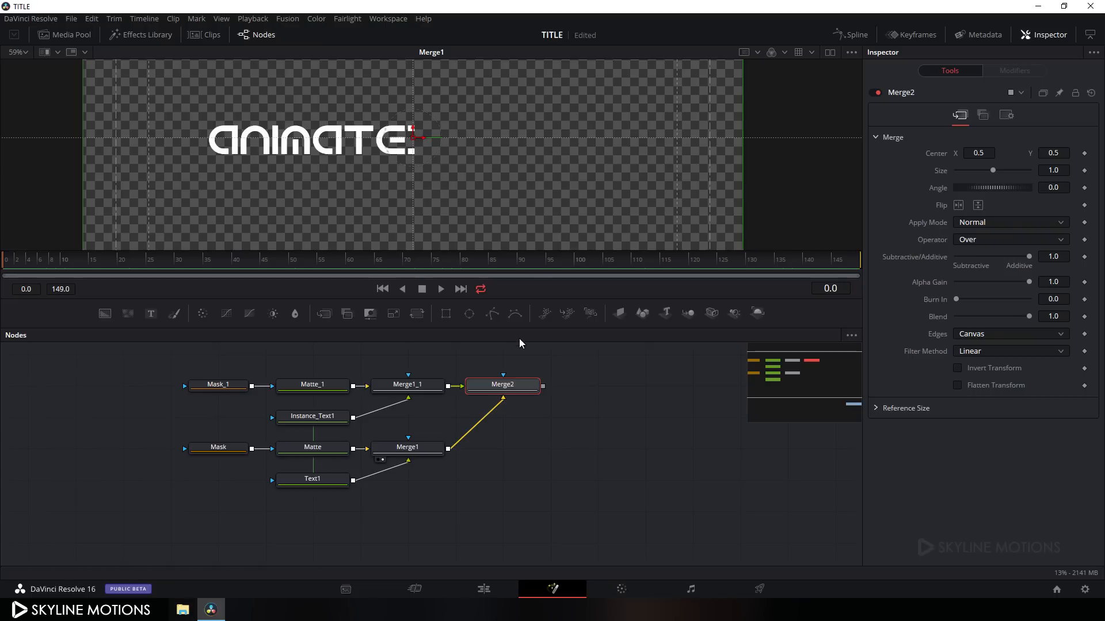
pyautogui.press('2')
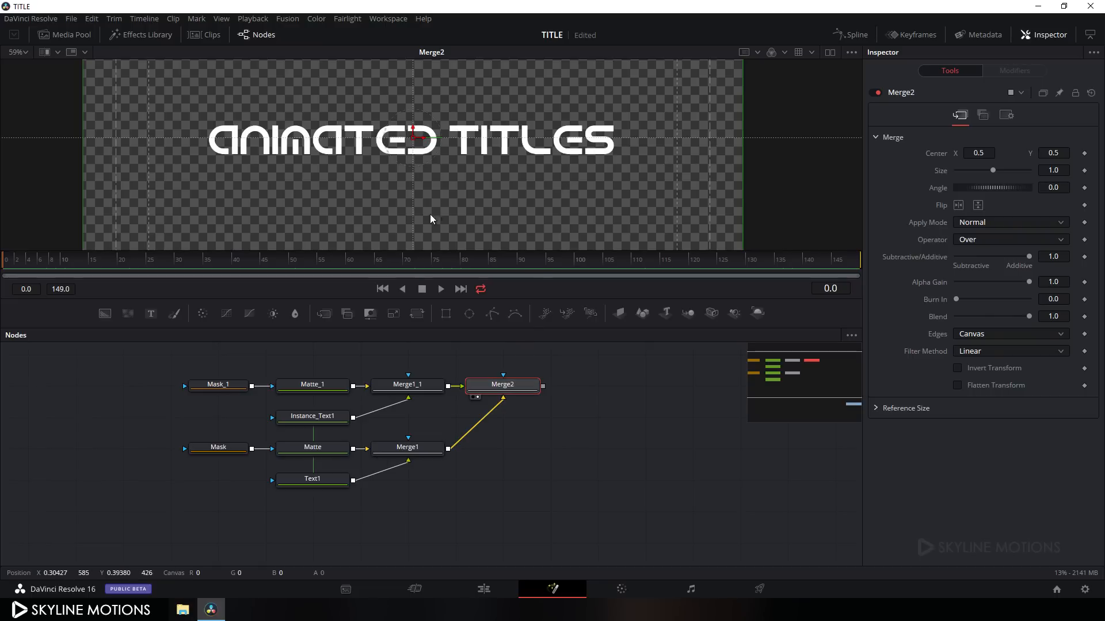
# Deinstance the layout Center of the Instance_Text1 node so its position is independent of Text1
pyautogui.click(319, 419)
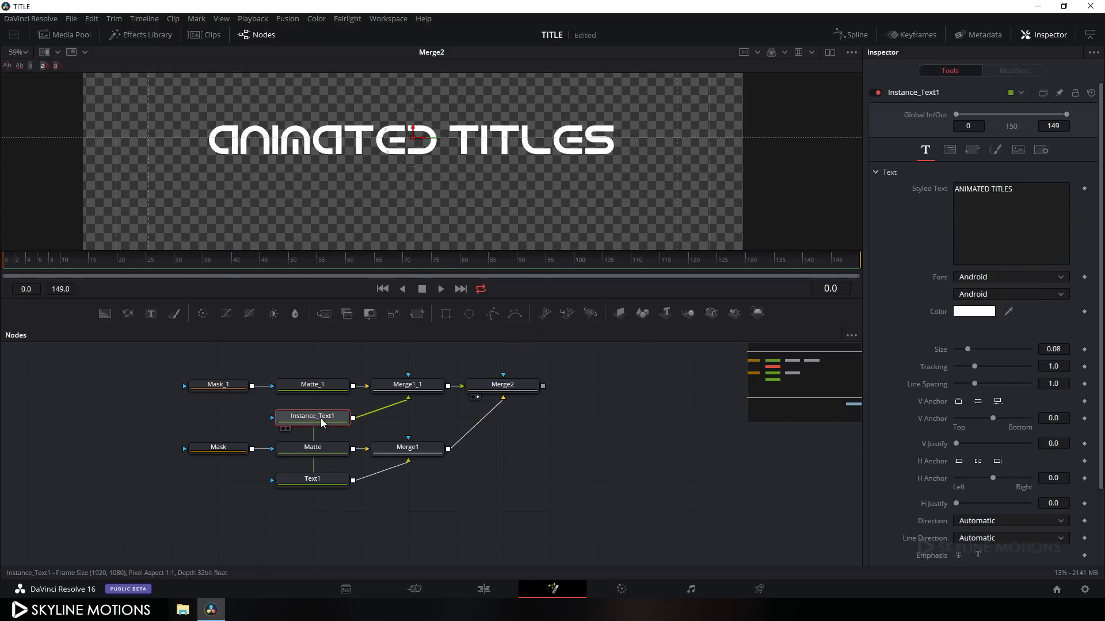
pyautogui.click(949, 151)
pyautogui.rightClick(937, 209)
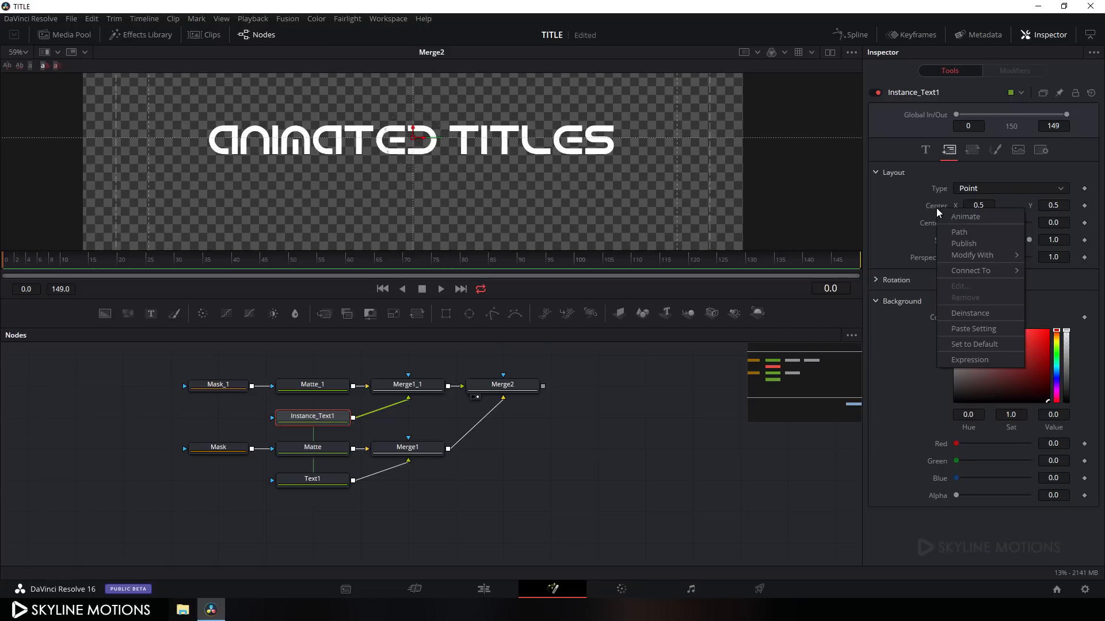
pyautogui.click(959, 314)
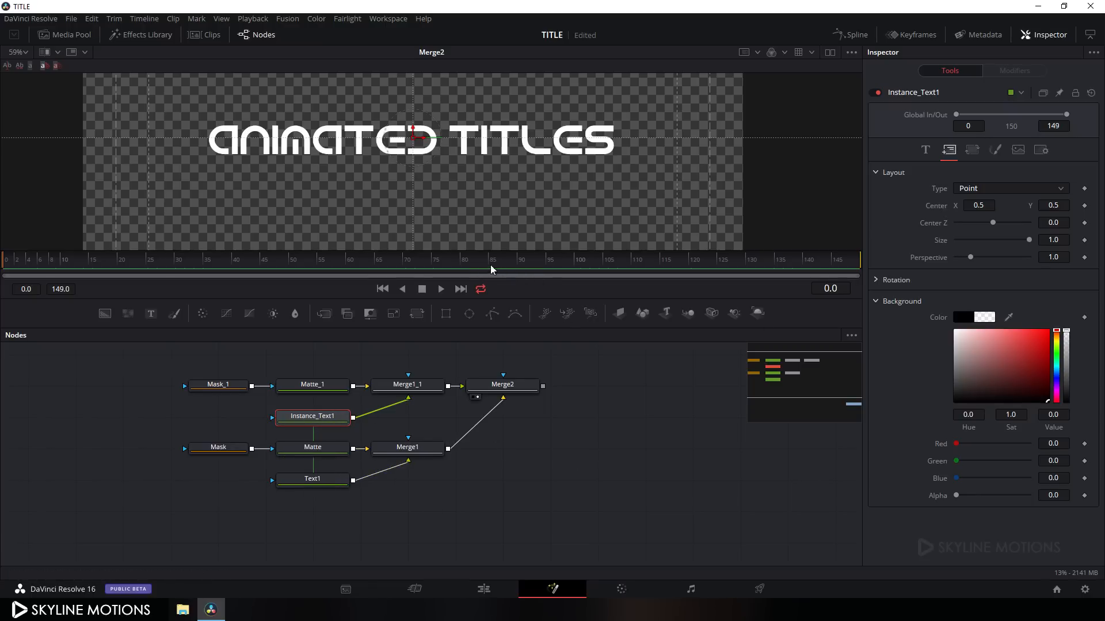
# Animate the layout Center of both Instance_Text1 and Text1 with keyframes at frame 90
pyautogui.moveTo(451, 265); pyautogui.dragTo(522, 272)
pyautogui.rightClick(935, 209)
pyautogui.click(941, 213)
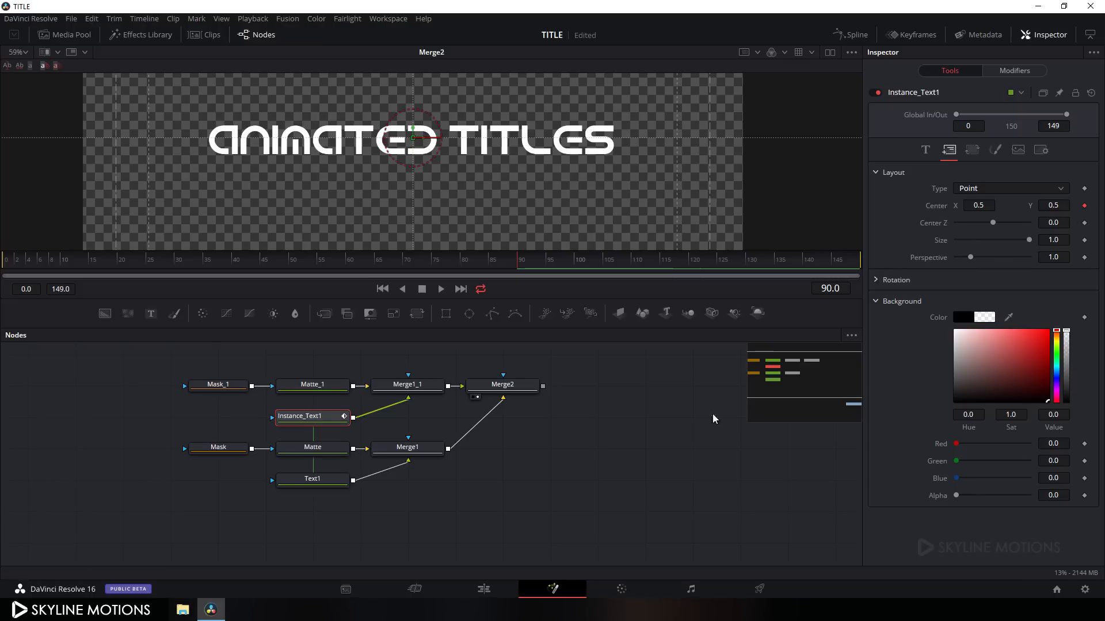
pyautogui.click(315, 481)
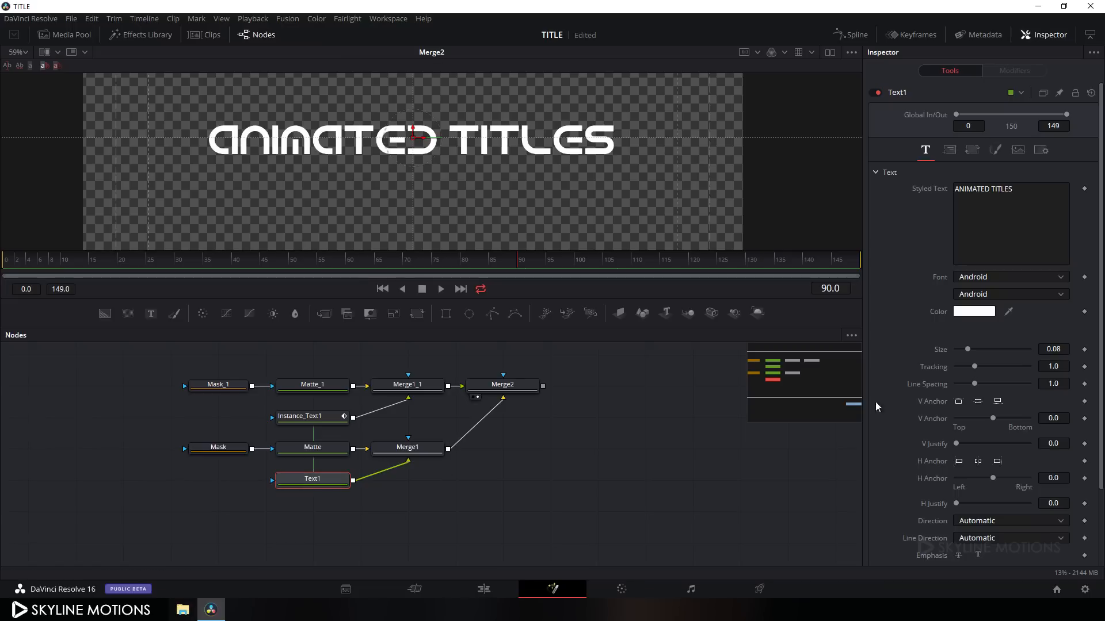
pyautogui.click(948, 151)
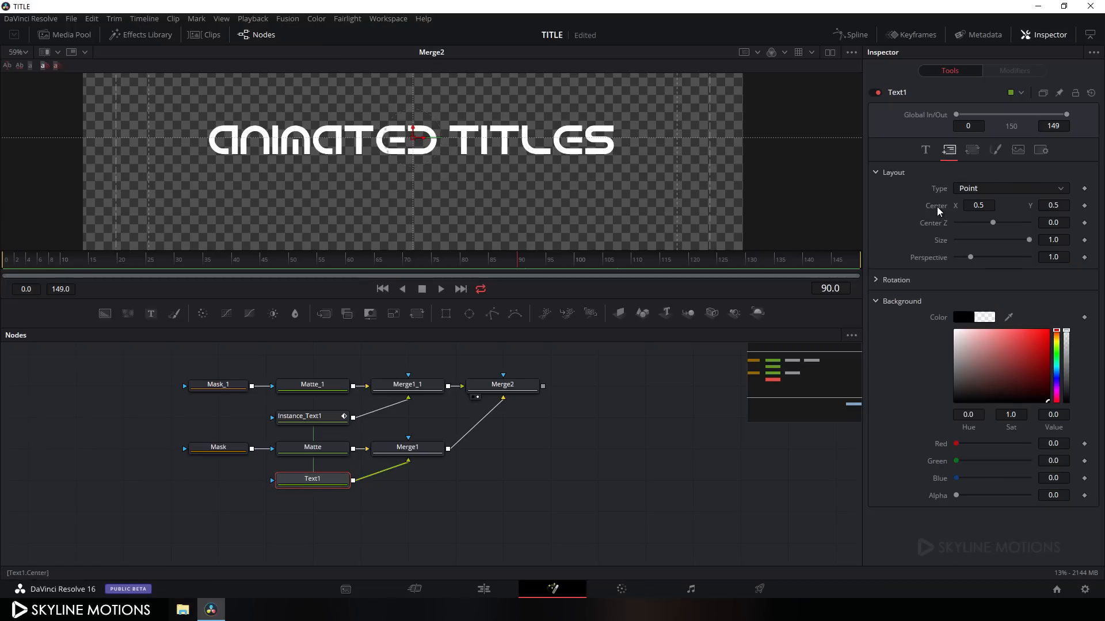
pyautogui.rightClick(937, 208)
pyautogui.click(947, 213)
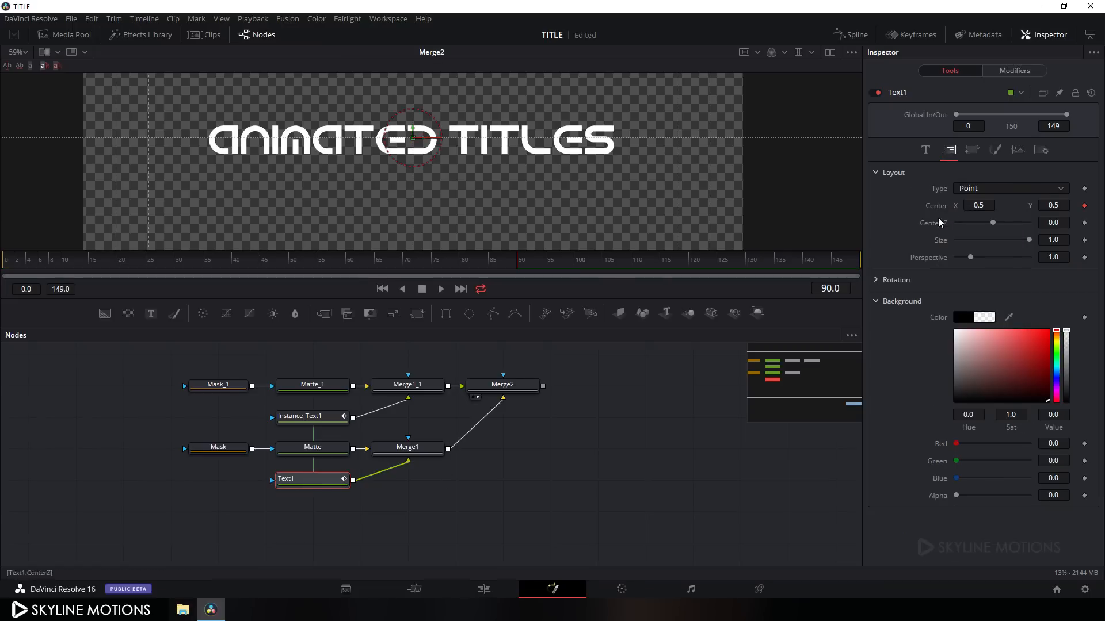
# At frame 30, move Text1 horizontally to center X about 0.989 and Instance_Text1 to about 0.011, and scrub through the motion
pyautogui.moveTo(513, 262); pyautogui.dragTo(178, 282)
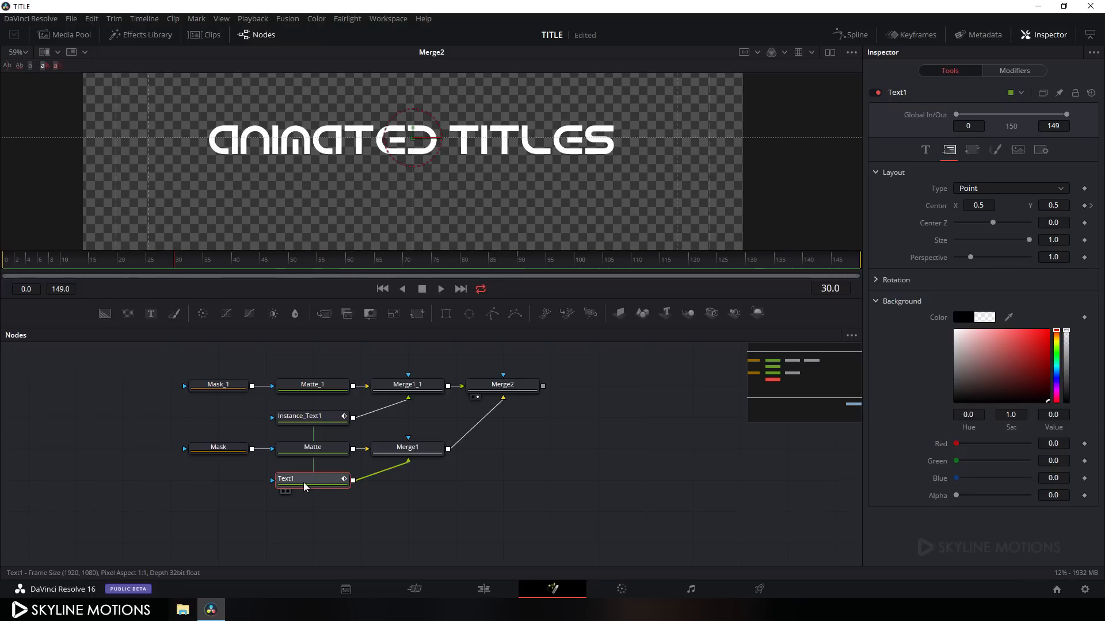
pyautogui.moveTo(417, 145); pyautogui.dragTo(744, 163)
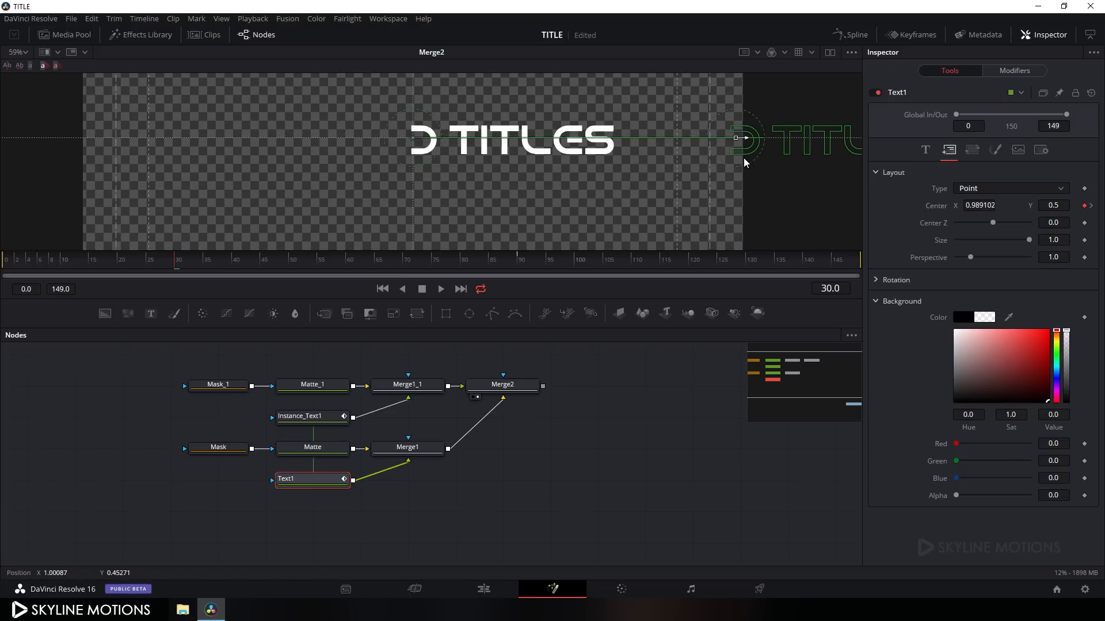
pyautogui.click(312, 425)
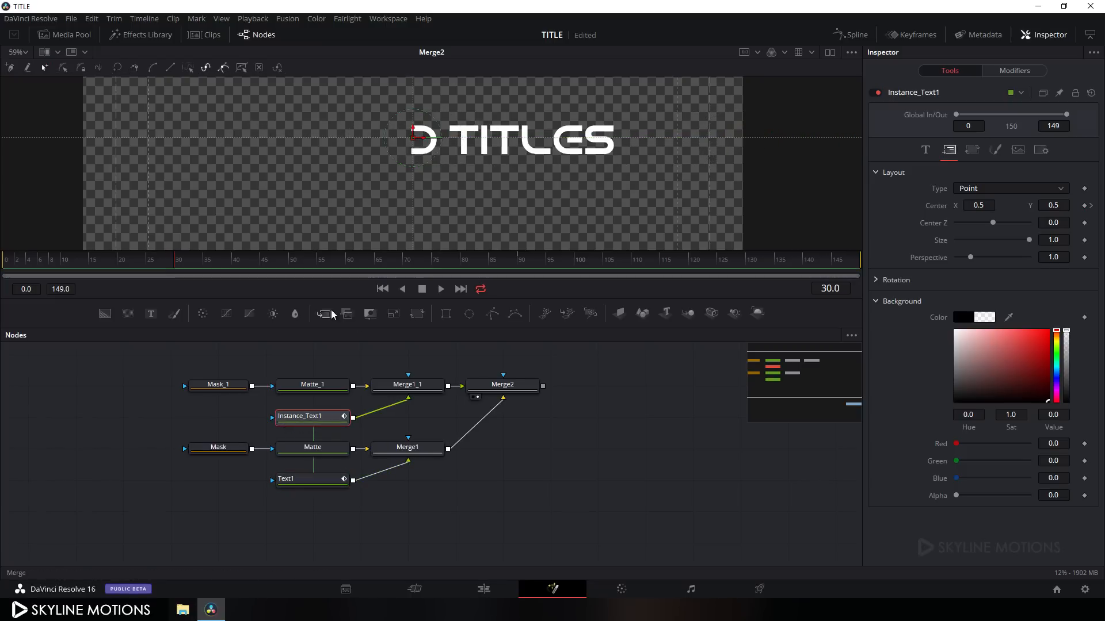
pyautogui.moveTo(426, 141); pyautogui.dragTo(104, 148)
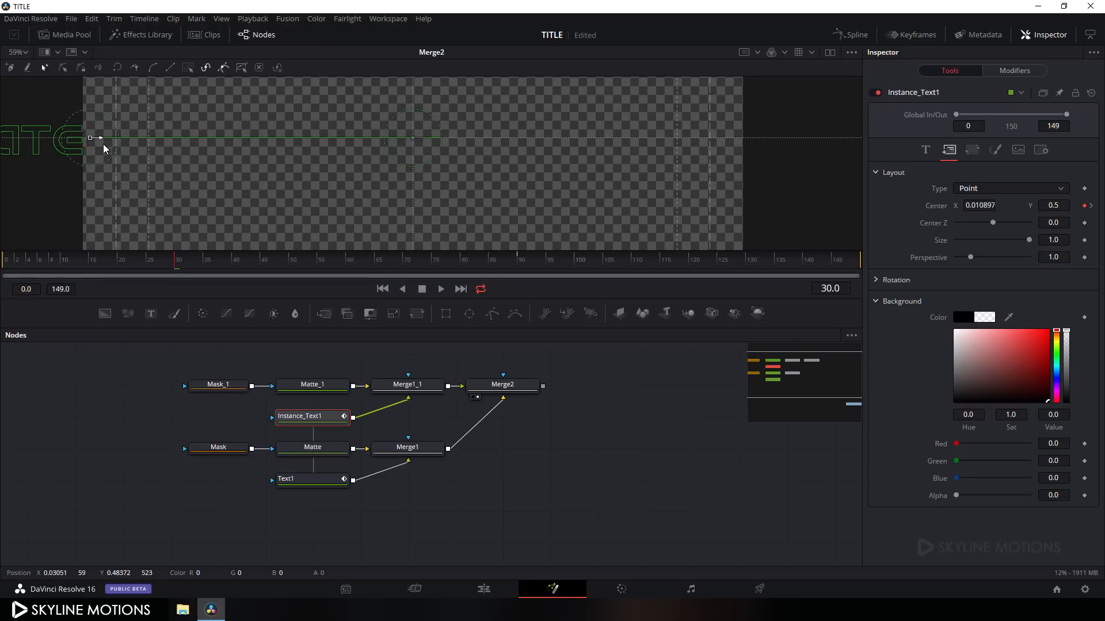
pyautogui.moveTo(175, 260); pyautogui.dragTo(456, 265)
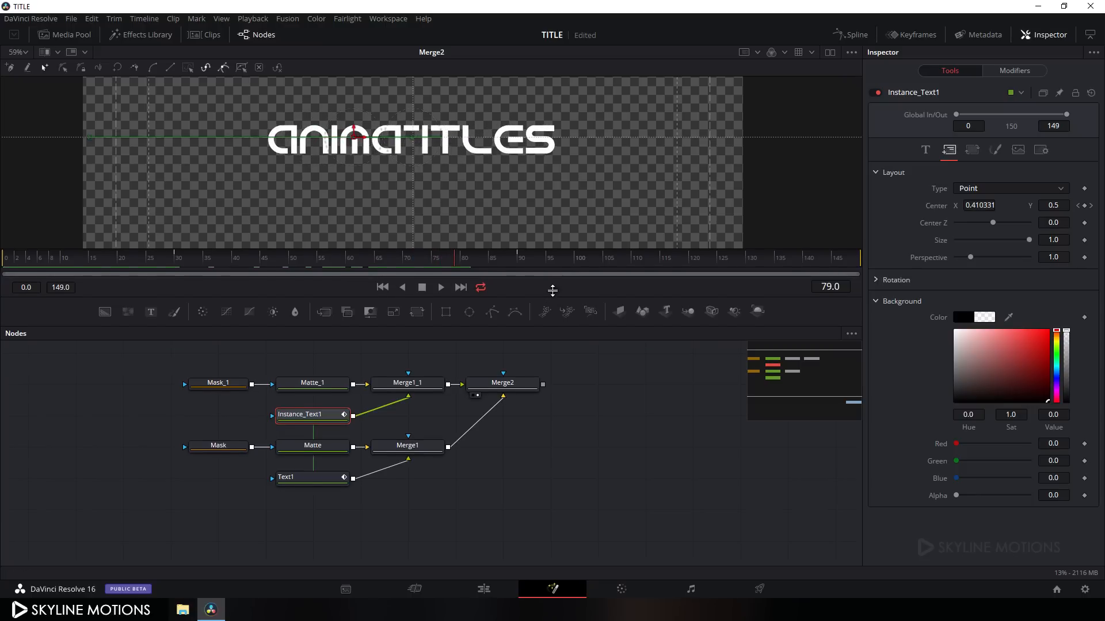
# Open an enlarged Spline editor and display the Text1 and Instance_Text1 curves, fitted to the view
pyautogui.moveTo(561, 299); pyautogui.dragTo(567, 287)
pyautogui.click(852, 34)
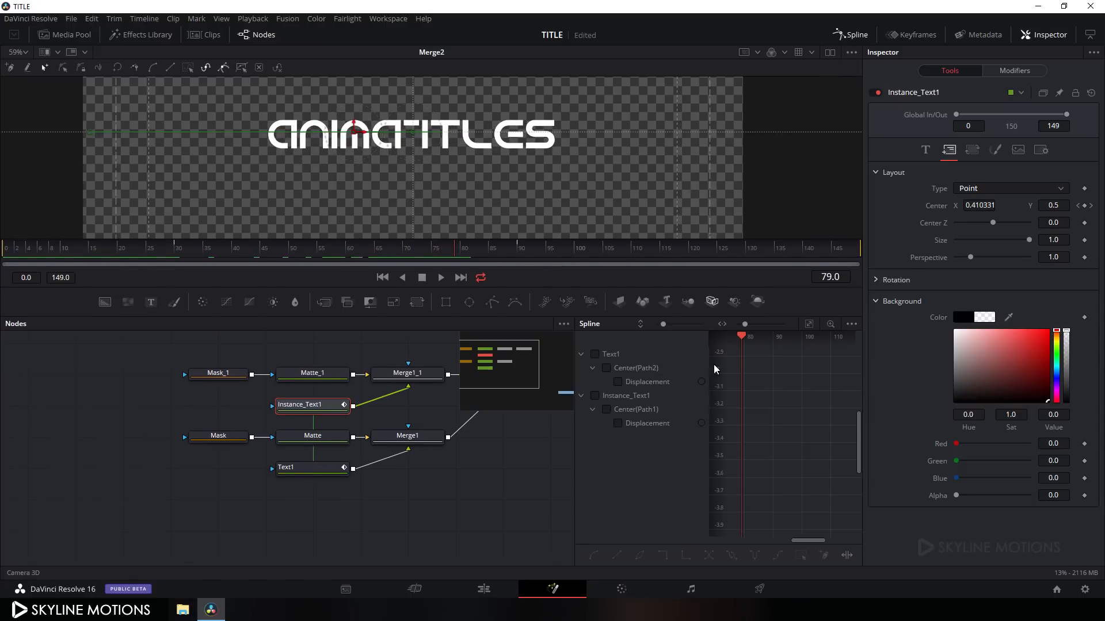
pyautogui.press('F4')
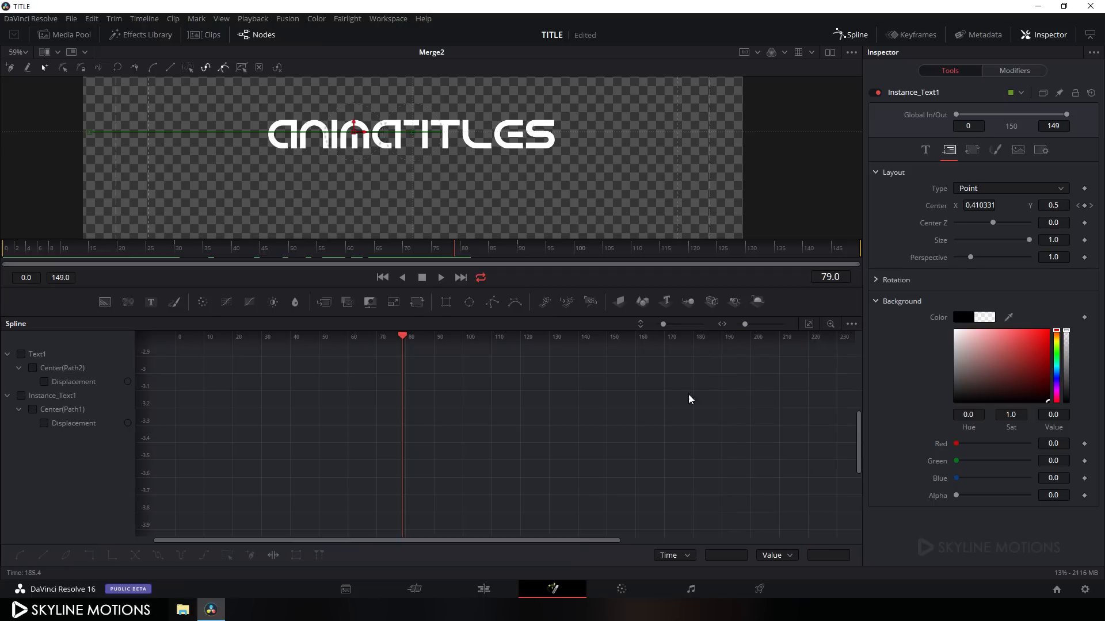
pyautogui.click(7, 355)
pyautogui.click(8, 369)
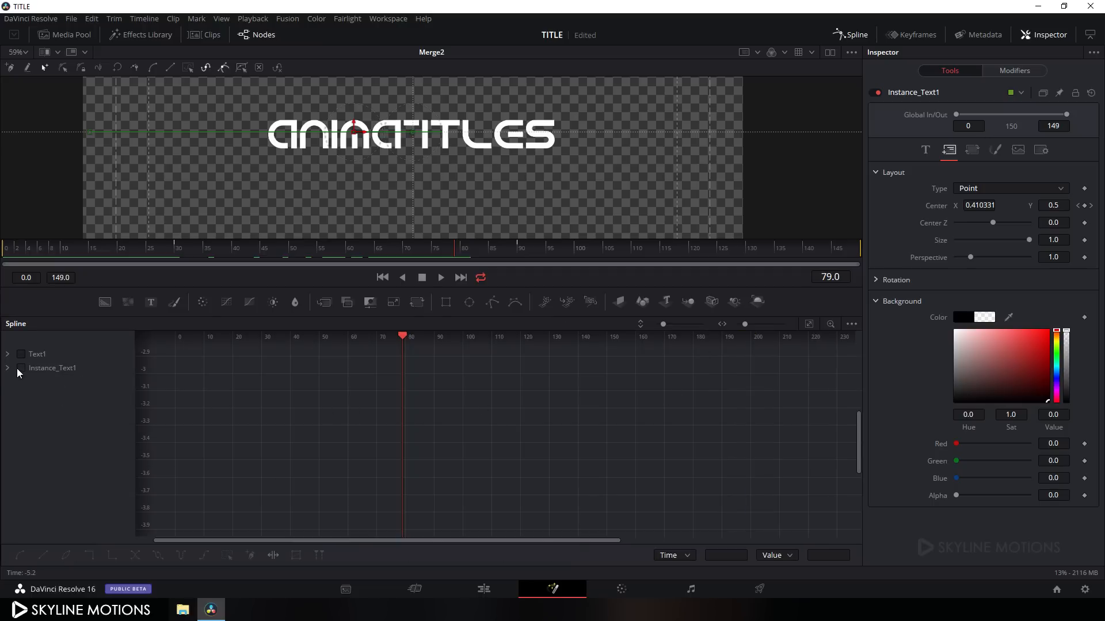
pyautogui.click(21, 354)
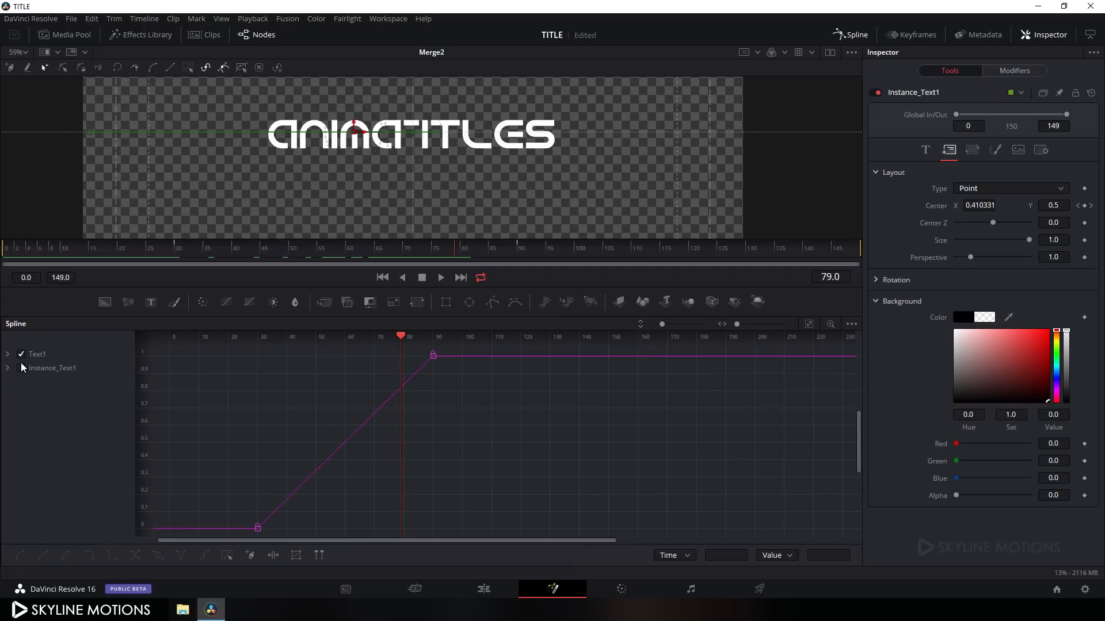
pyautogui.click(21, 369)
pyautogui.click(810, 325)
# Smooth the keyframes of both curves, stretch both end-keyframe handles back to frame 30, and close the Spline editor
pyautogui.moveTo(811, 351); pyautogui.dragTo(208, 527)
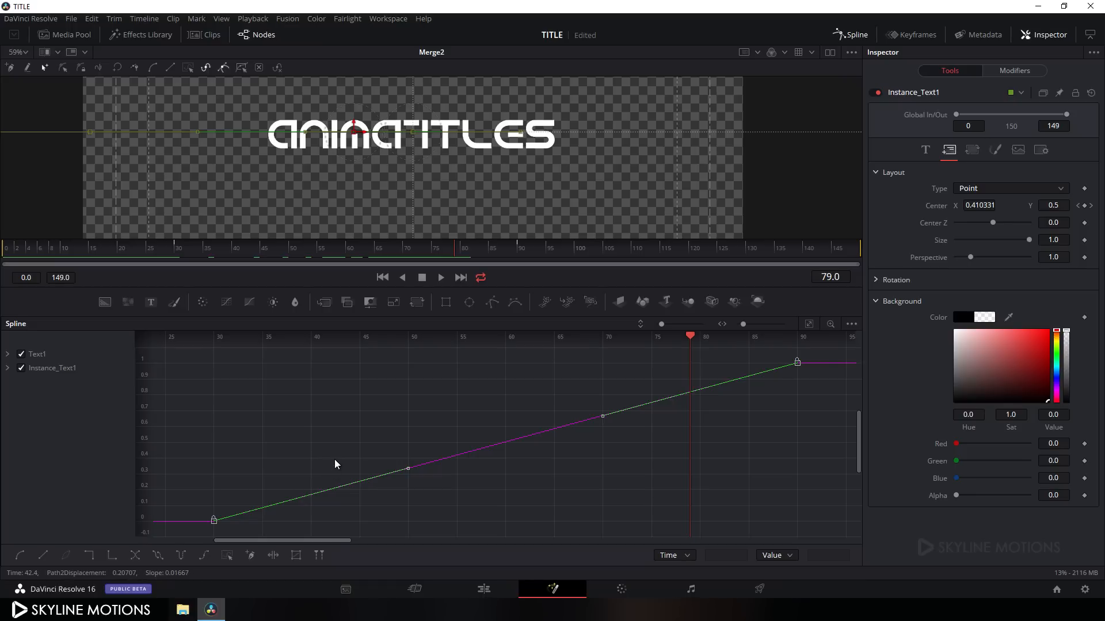
pyautogui.hotkey('shift', 's')
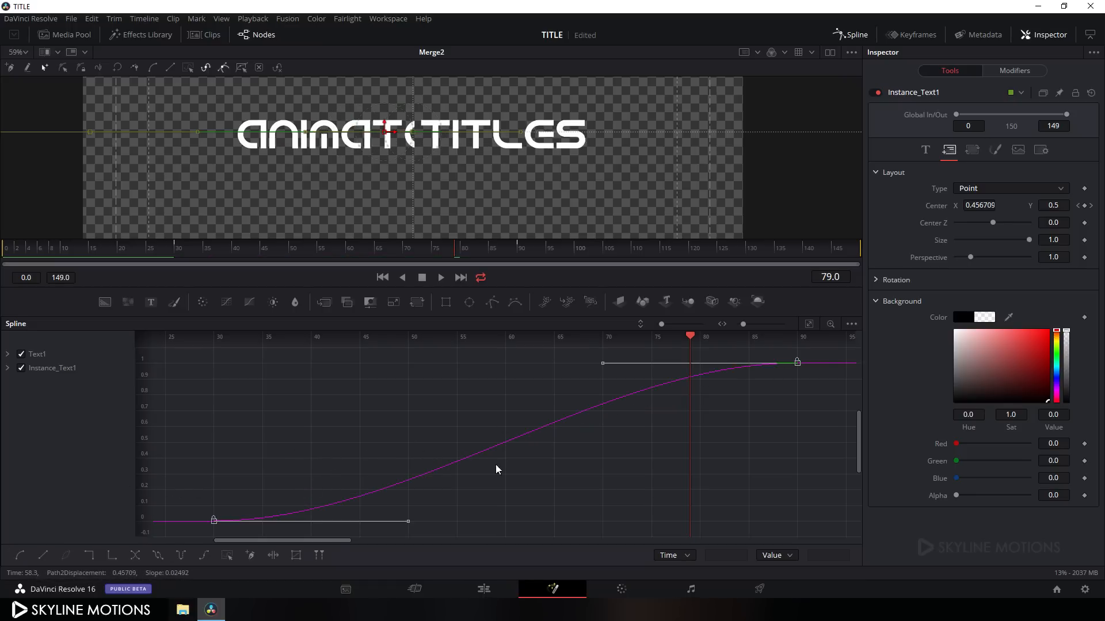
pyautogui.moveTo(690, 339); pyautogui.dragTo(215, 380)
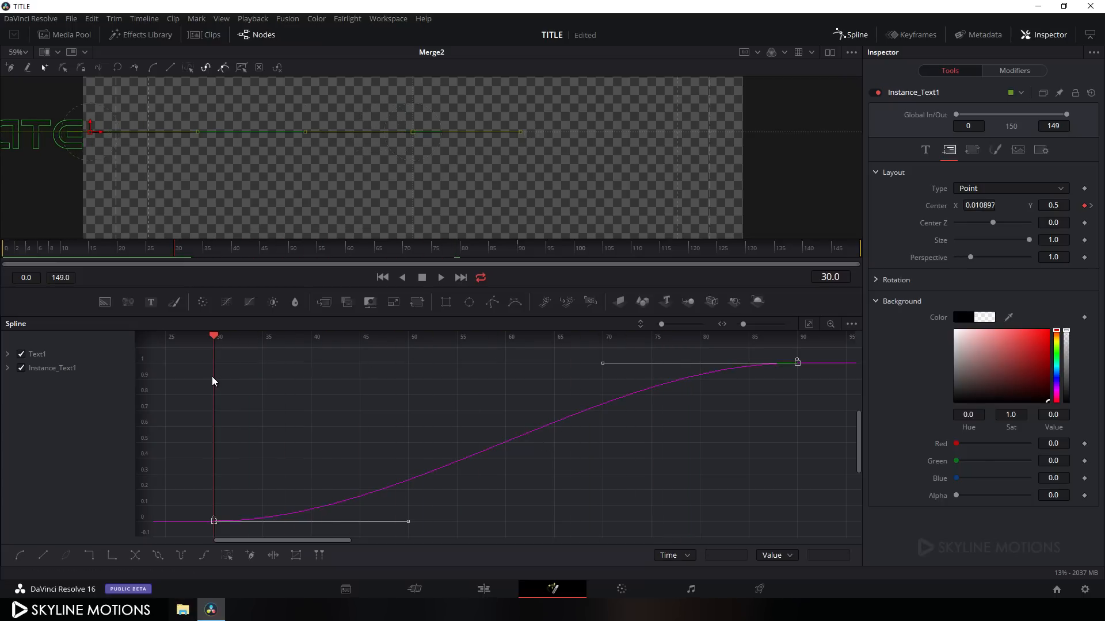
pyautogui.moveTo(600, 366); pyautogui.dragTo(210, 367)
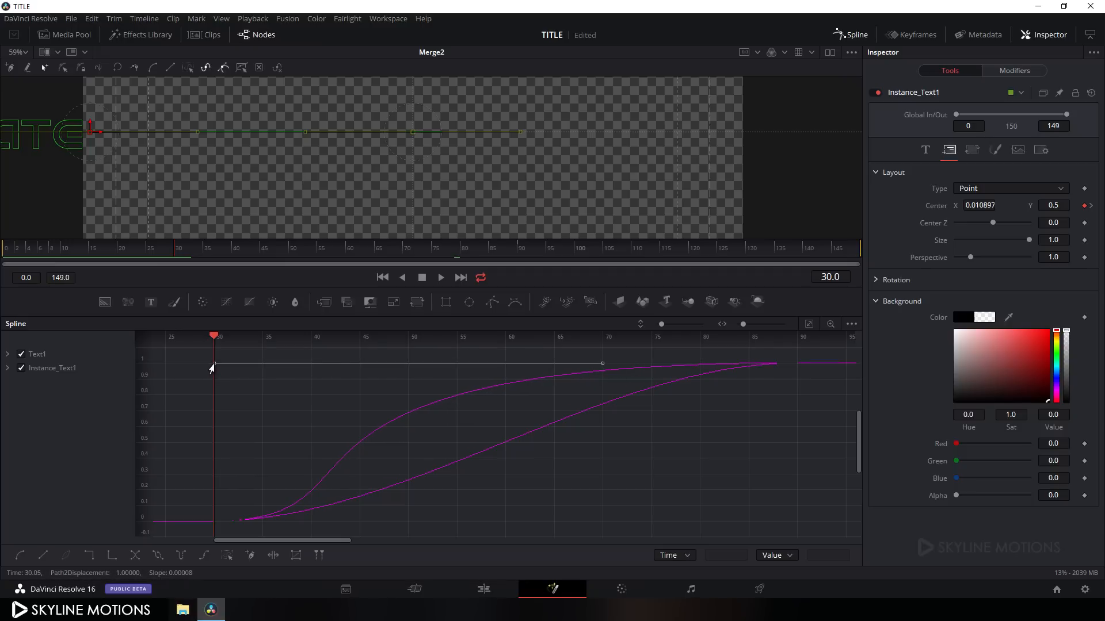
pyautogui.moveTo(602, 364); pyautogui.dragTo(212, 368)
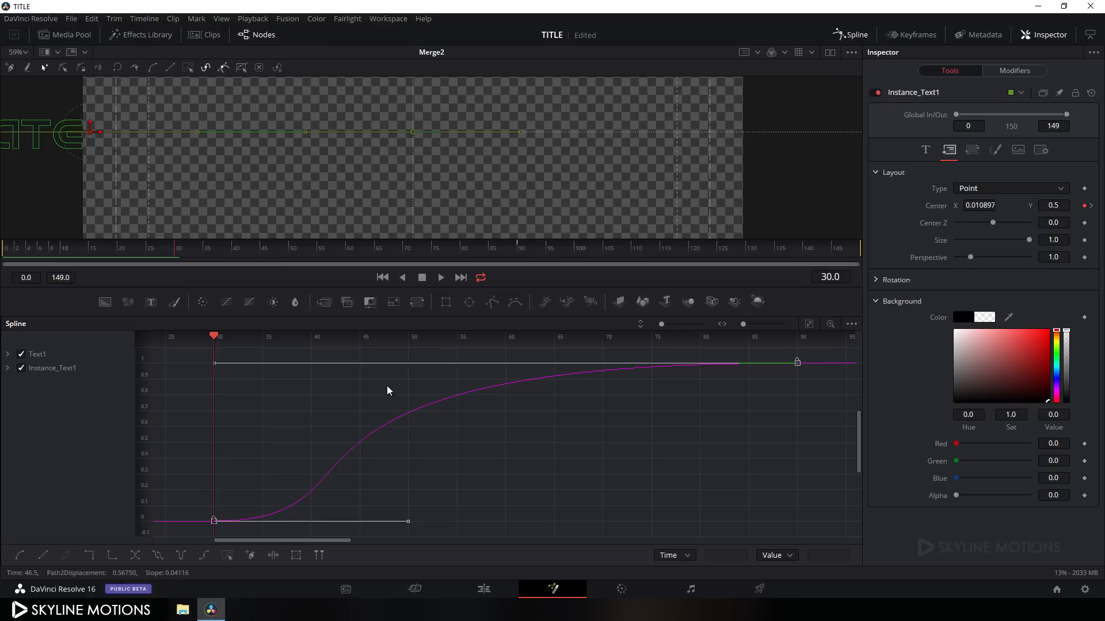
pyautogui.press('F4')
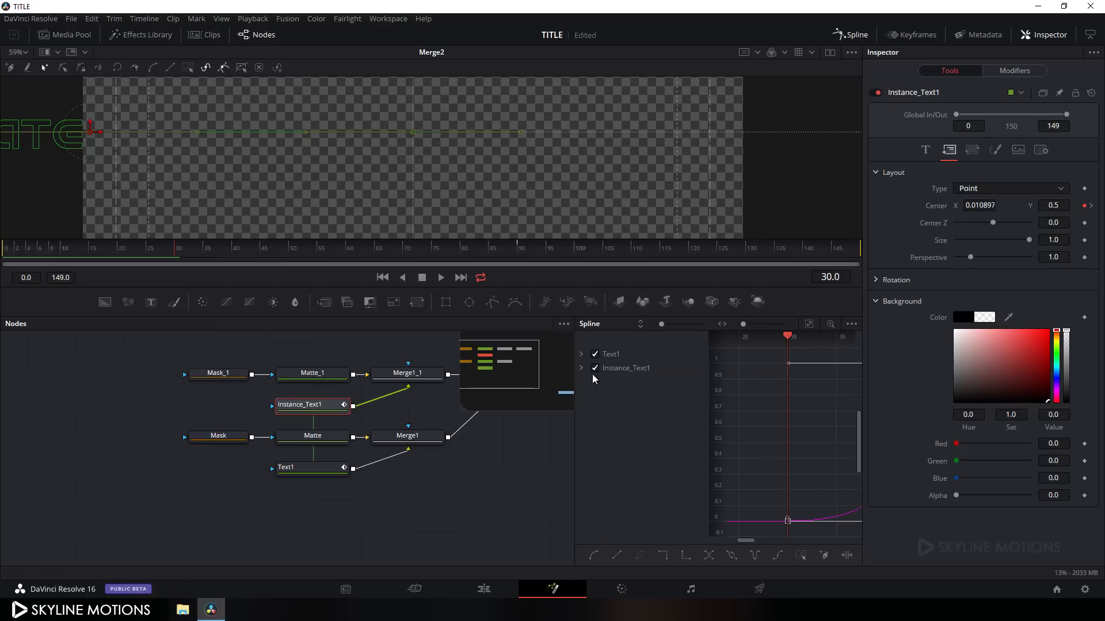
pyautogui.click(850, 35)
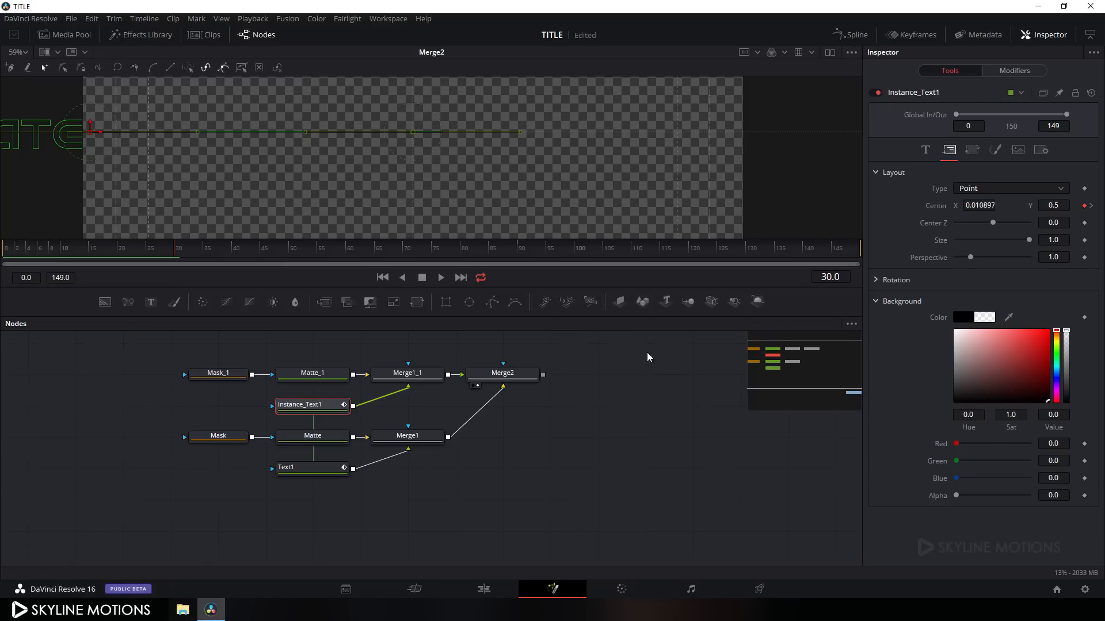
# Play the title animation from the first frame and stop it after the two halves meet
pyautogui.click(382, 278)
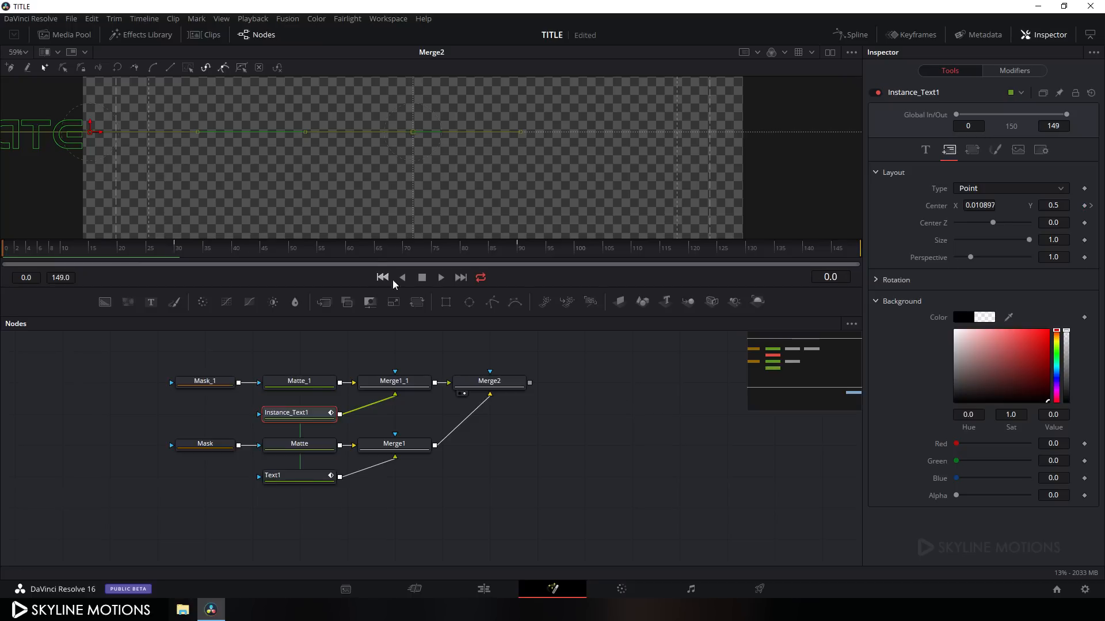
pyautogui.click(612, 401)
pyautogui.click(441, 278)
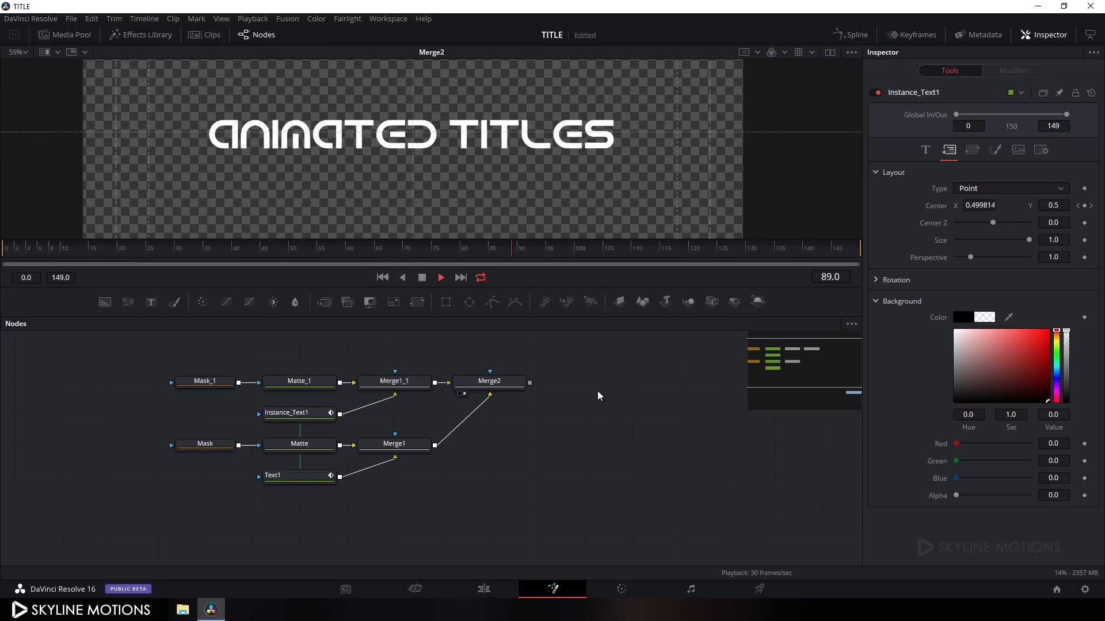
pyautogui.click(422, 278)
# Add a Background node above the title nodes and rename it ShapeBG
pyautogui.moveTo(583, 359); pyautogui.dragTo(574, 385)
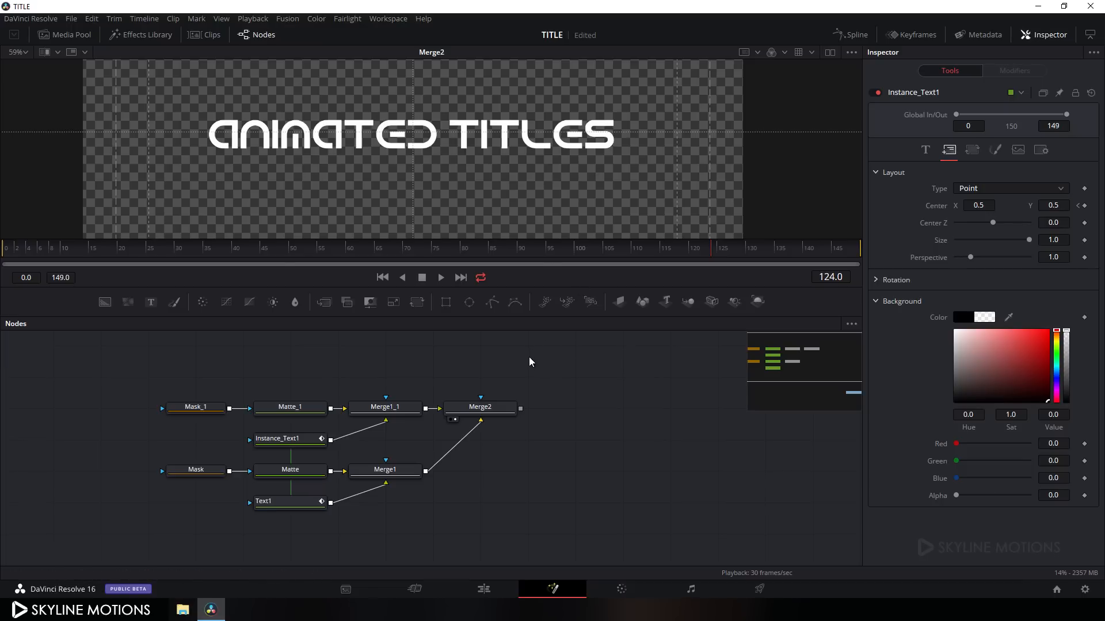
pyautogui.click(104, 304)
pyautogui.moveTo(539, 363); pyautogui.dragTo(353, 374)
pyautogui.press('F2')
pyautogui.press('BackSpace')
pyautogui.write('ShapeBG')
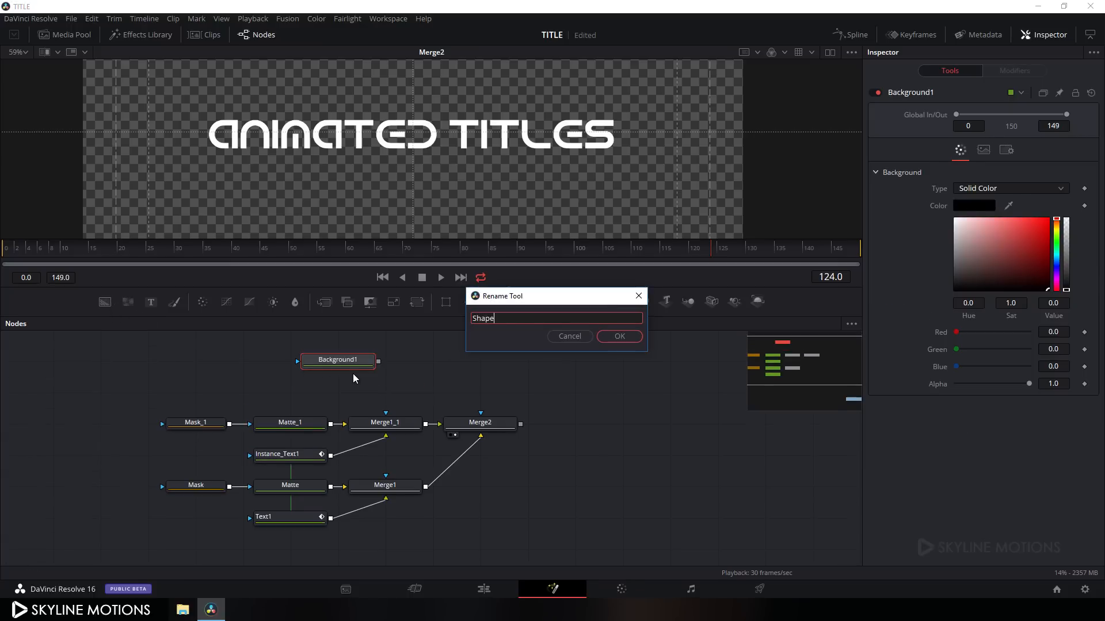
pyautogui.click(619, 339)
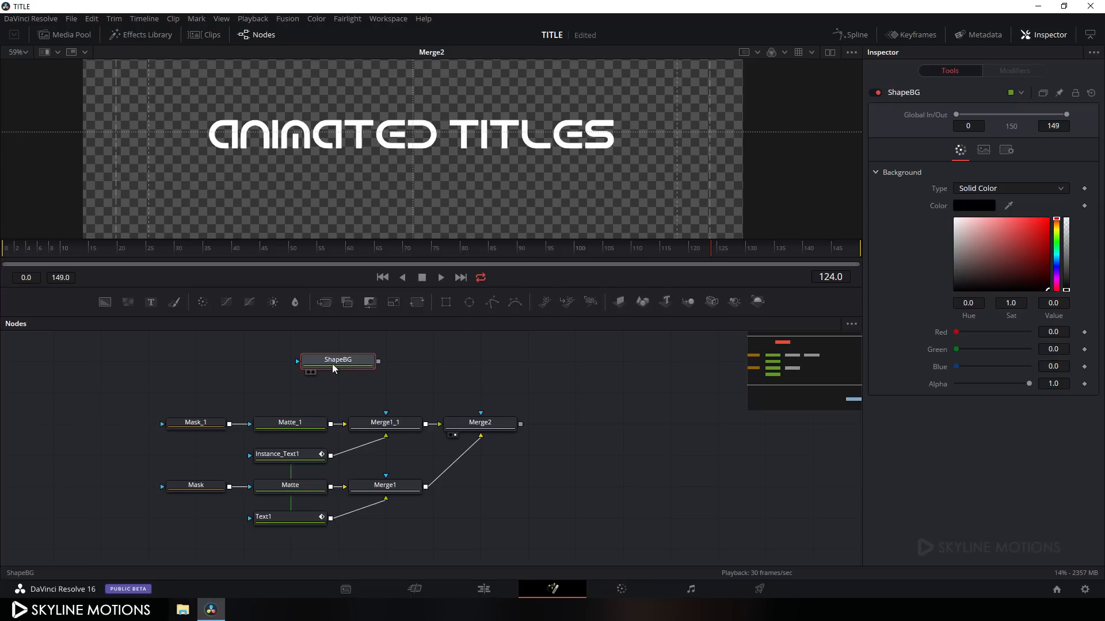
# Add a Rectangle mask to ShapeBG, placed before it in the node graph, and rename it Shape
pyautogui.click(445, 306)
pyautogui.moveTo(353, 362); pyautogui.dragTo(251, 391)
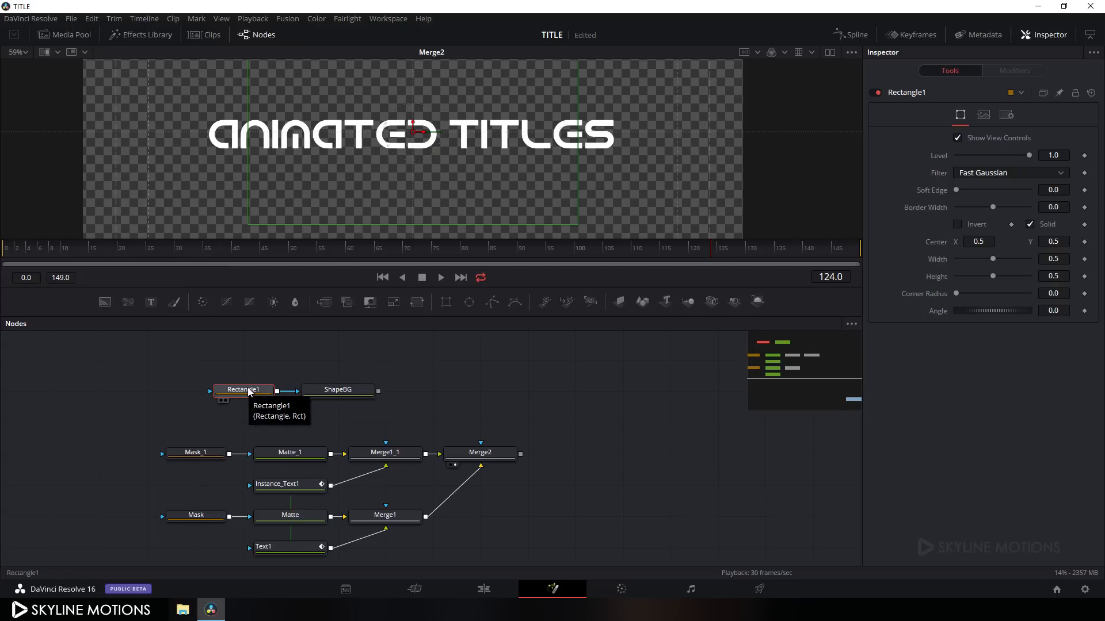
pyautogui.press('F2')
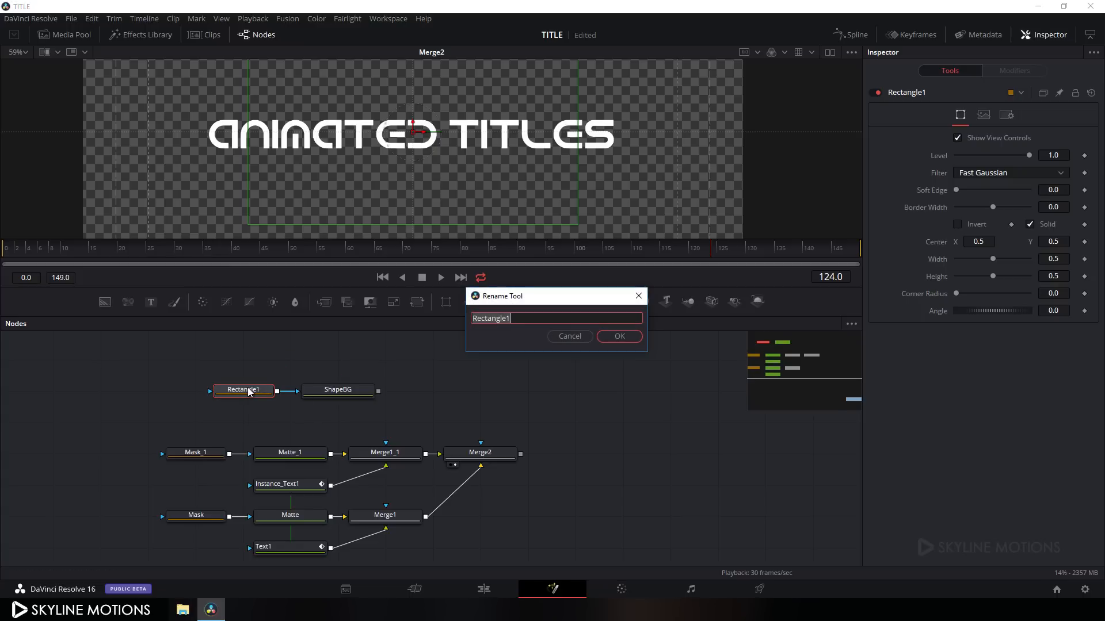
pyautogui.write('Shape')
pyautogui.click(619, 341)
# Move the Shape and ShapeBG nodes together into alignment just above the Mask_1 and Matte_1 row
pyautogui.moveTo(352, 369); pyautogui.dragTo(412, 349)
pyautogui.moveTo(275, 347); pyautogui.dragTo(414, 393)
pyautogui.moveTo(408, 367); pyautogui.dragTo(360, 398)
pyautogui.click(361, 401)
pyautogui.moveTo(468, 386); pyautogui.dragTo(401, 387)
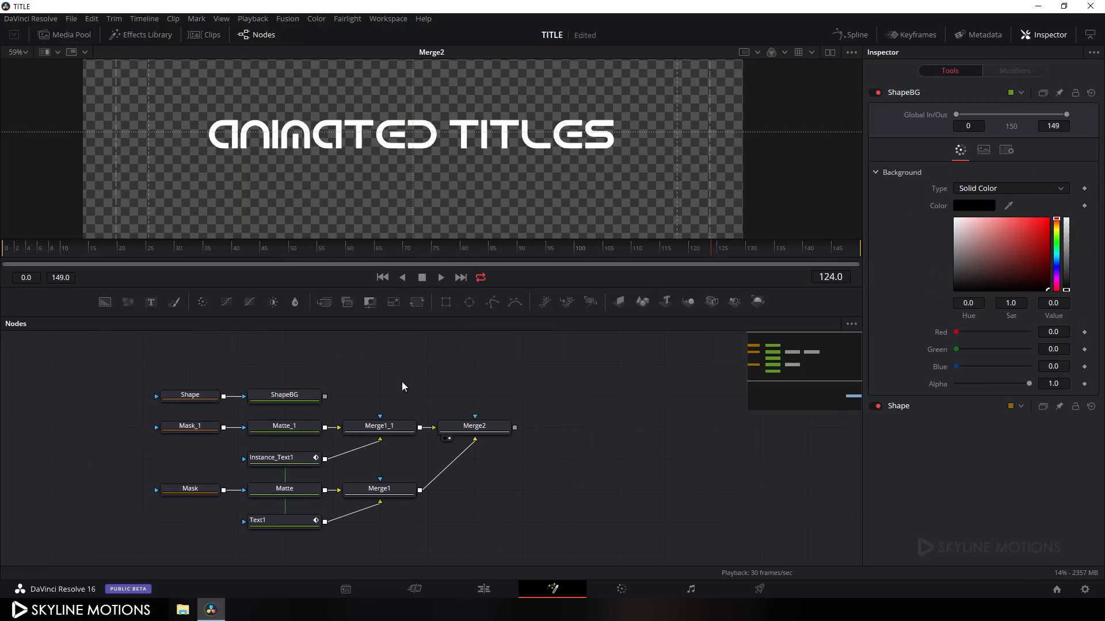
# Add a Merge node with ShapeBG as background and Merge2 as foreground, and show it in the viewer
pyautogui.moveTo(324, 302); pyautogui.dragTo(325, 396)
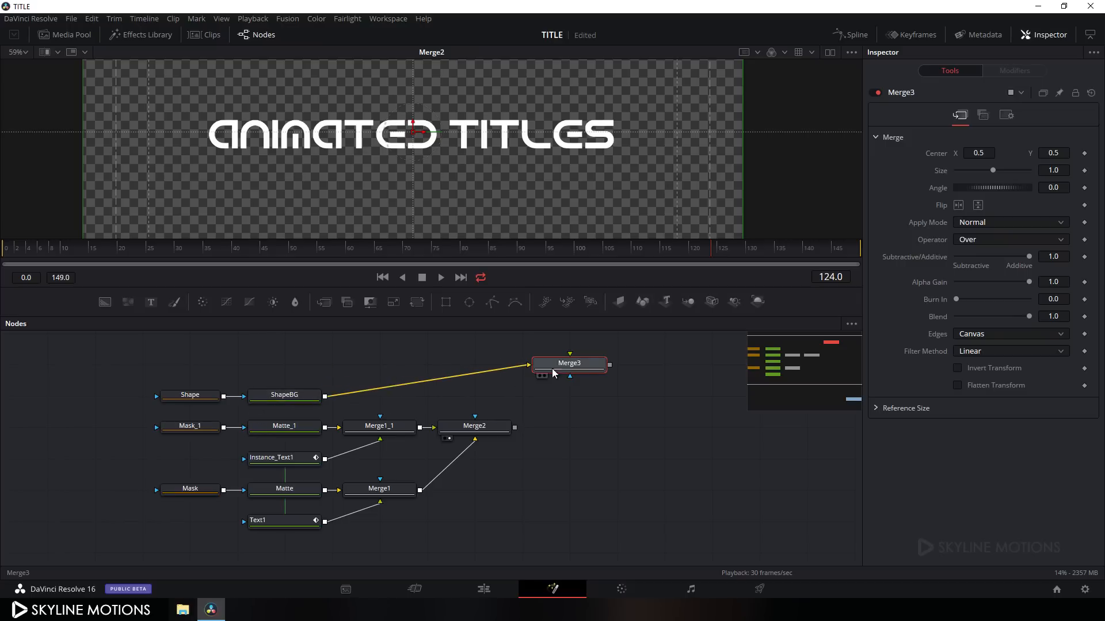
pyautogui.moveTo(570, 353); pyautogui.dragTo(494, 427)
pyautogui.moveTo(562, 371); pyautogui.dragTo(516, 372)
pyautogui.press('1')
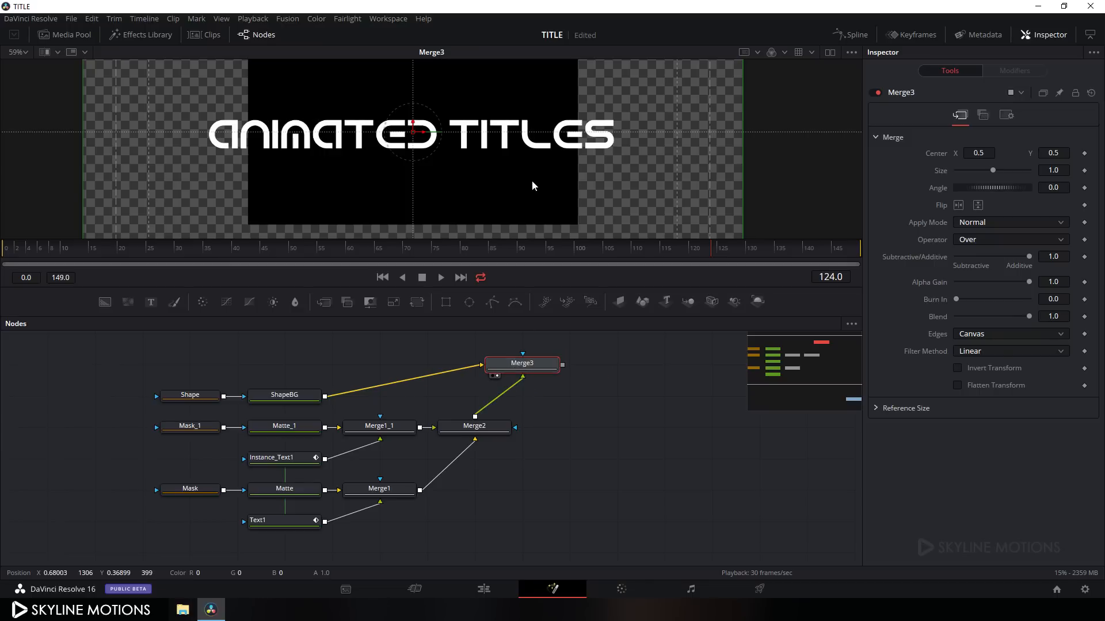
# Set the ShapeBG color to dark red with a Value of 0.465
pyautogui.click(282, 396)
pyautogui.moveTo(1018, 243); pyautogui.dragTo(1067, 257)
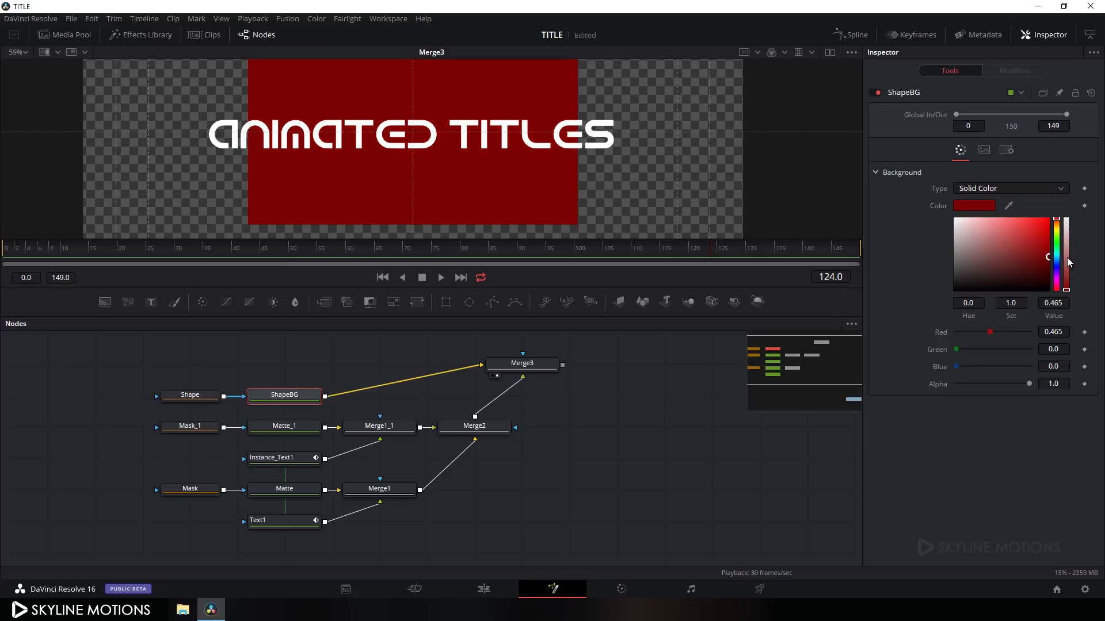
# Resize the Shape mask around the title text to about 0.69 wide and 0.15 high, and set its Corner Radius to 1.0
pyautogui.click(193, 395)
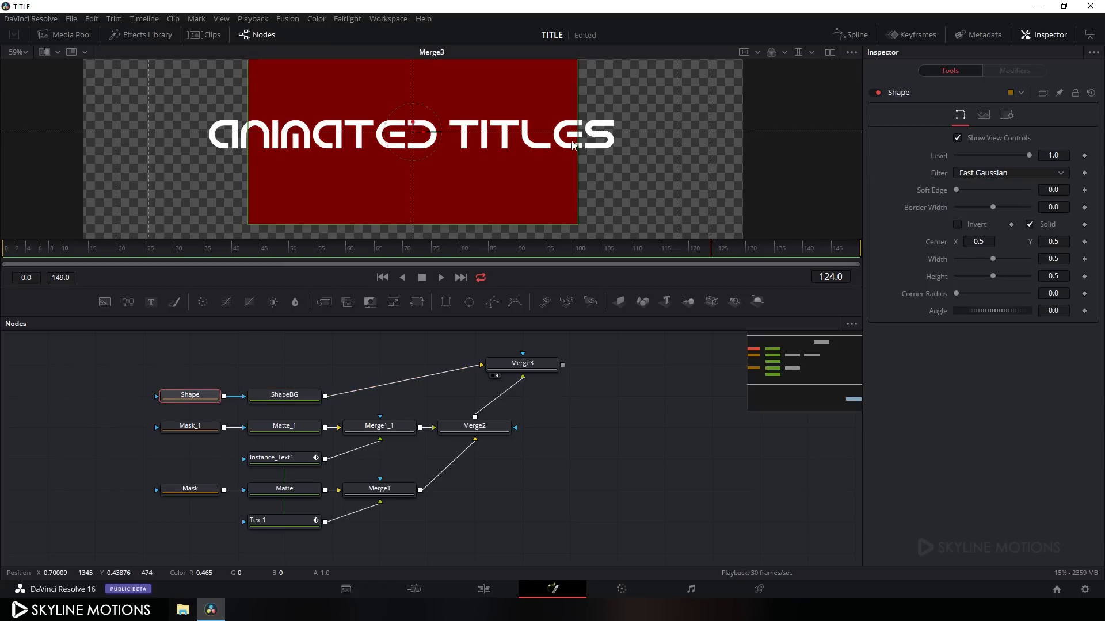
pyautogui.moveTo(461, 292); pyautogui.dragTo(447, 390)
pyautogui.moveTo(578, 218); pyautogui.dragTo(641, 233)
pyautogui.moveTo(455, 273); pyautogui.dragTo(460, 207)
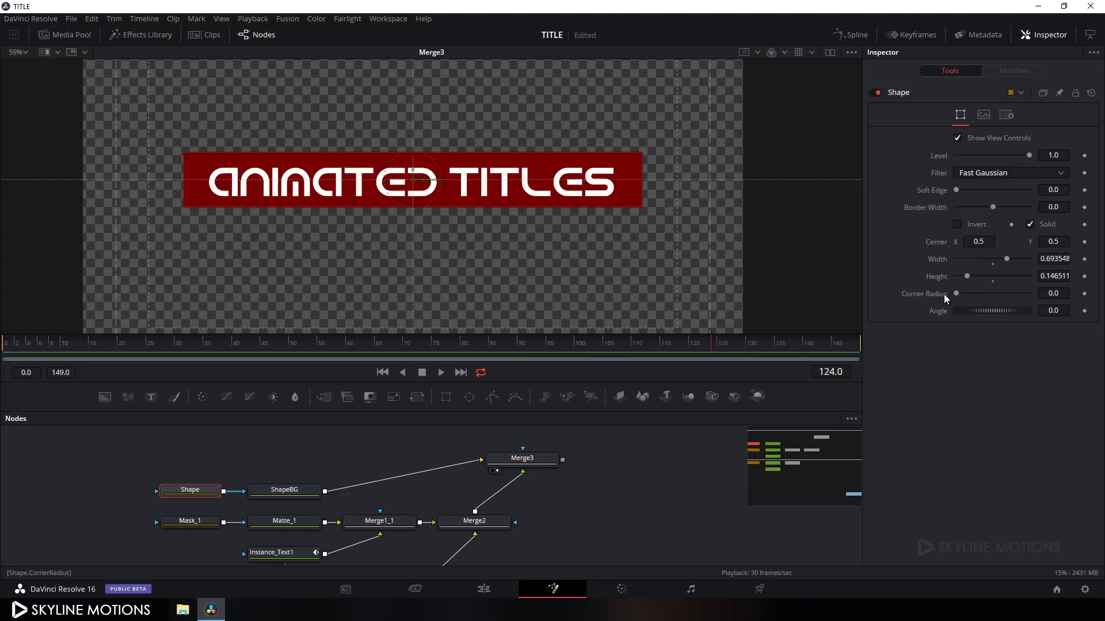
pyautogui.moveTo(957, 293); pyautogui.dragTo(1047, 299)
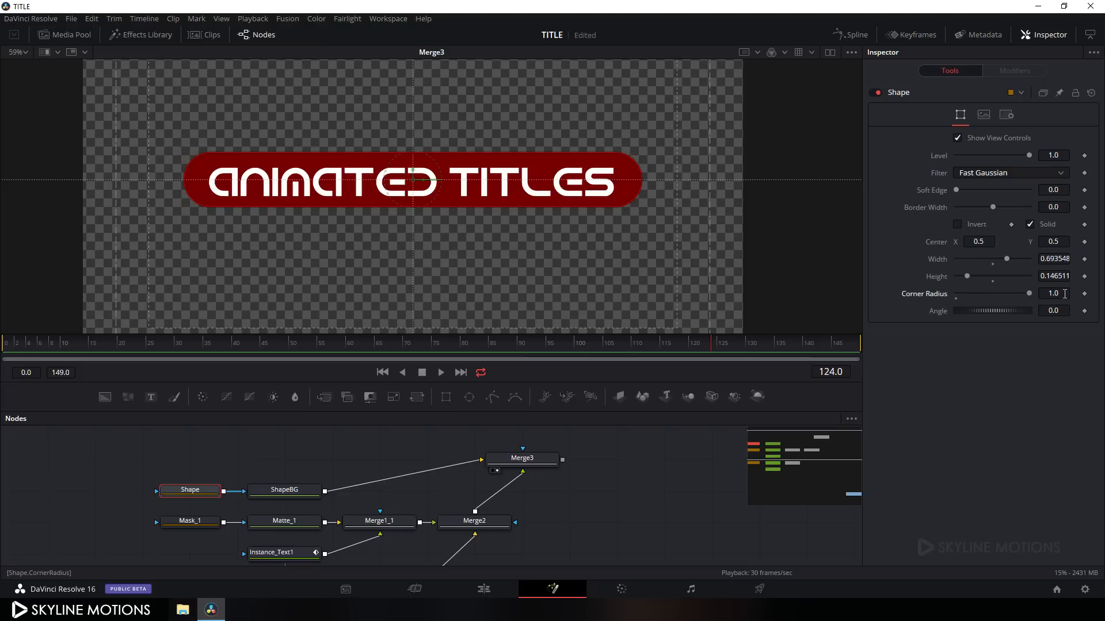
# Set the Shape mask's Height to 0.13 and Width to 0.7, and lower its center slightly to about Y 0.4956
pyautogui.click(1057, 276)
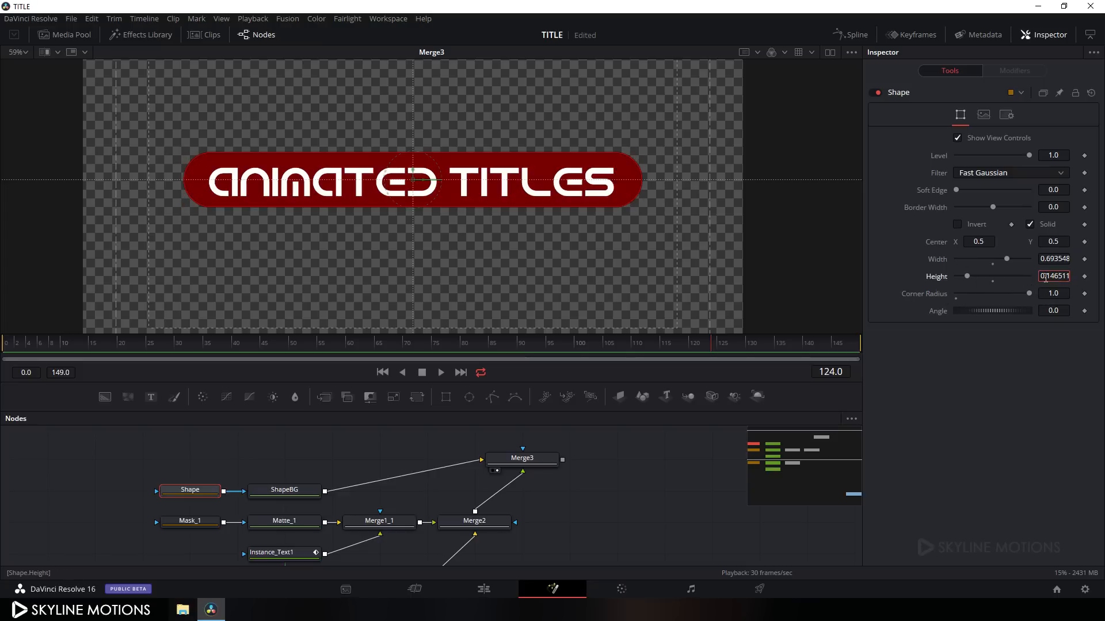
pyautogui.doubleClick(1046, 277)
pyautogui.write('0.13')
pyautogui.press('Tab')
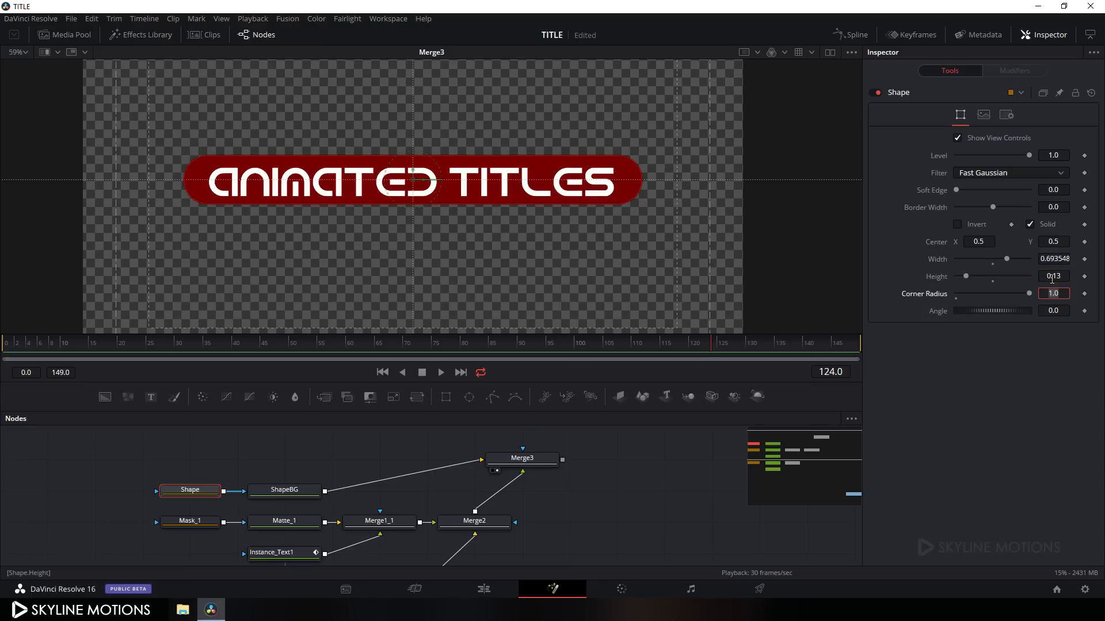
pyautogui.click(1052, 259)
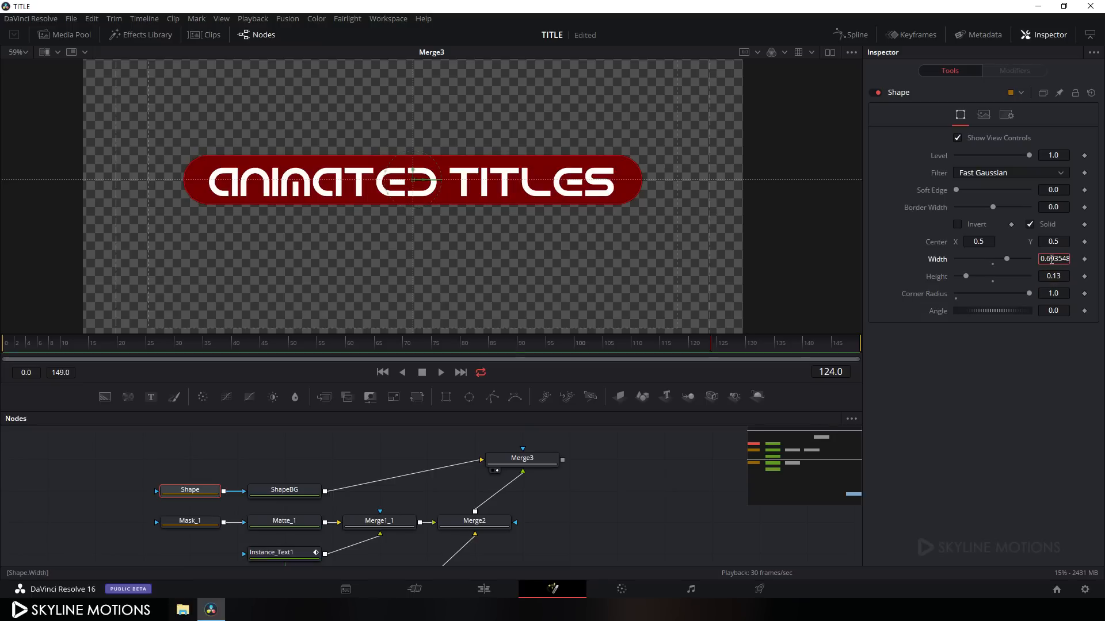
pyautogui.doubleClick(1051, 259)
pyautogui.write('0.7')
pyautogui.press('Tab')
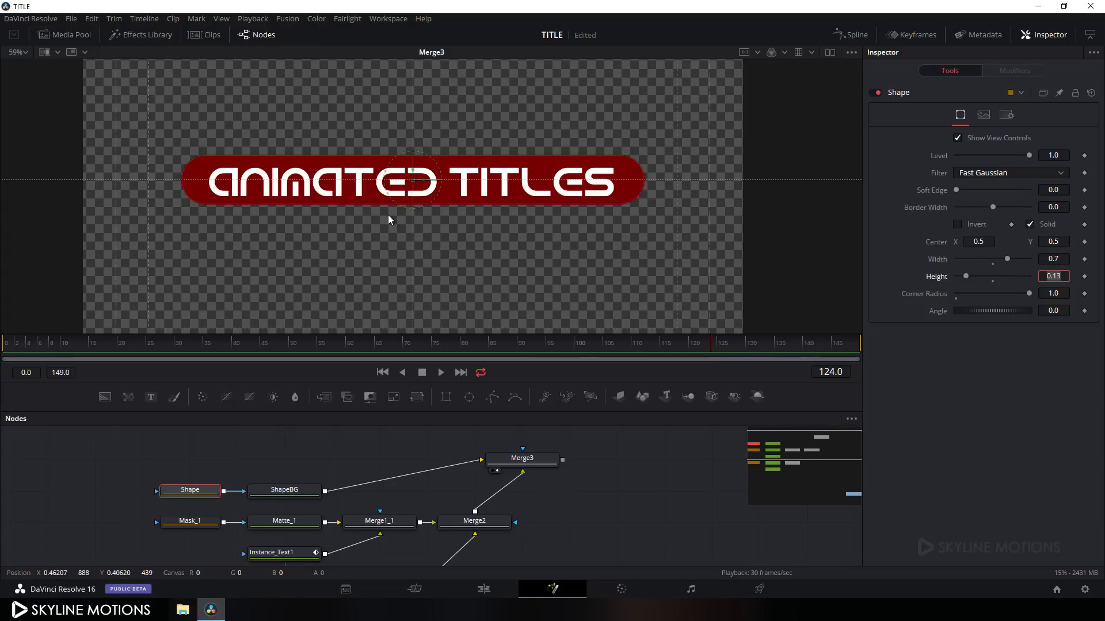
pyautogui.scroll(3, 388, 215)
pyautogui.moveTo(433, 178); pyautogui.dragTo(433, 177)
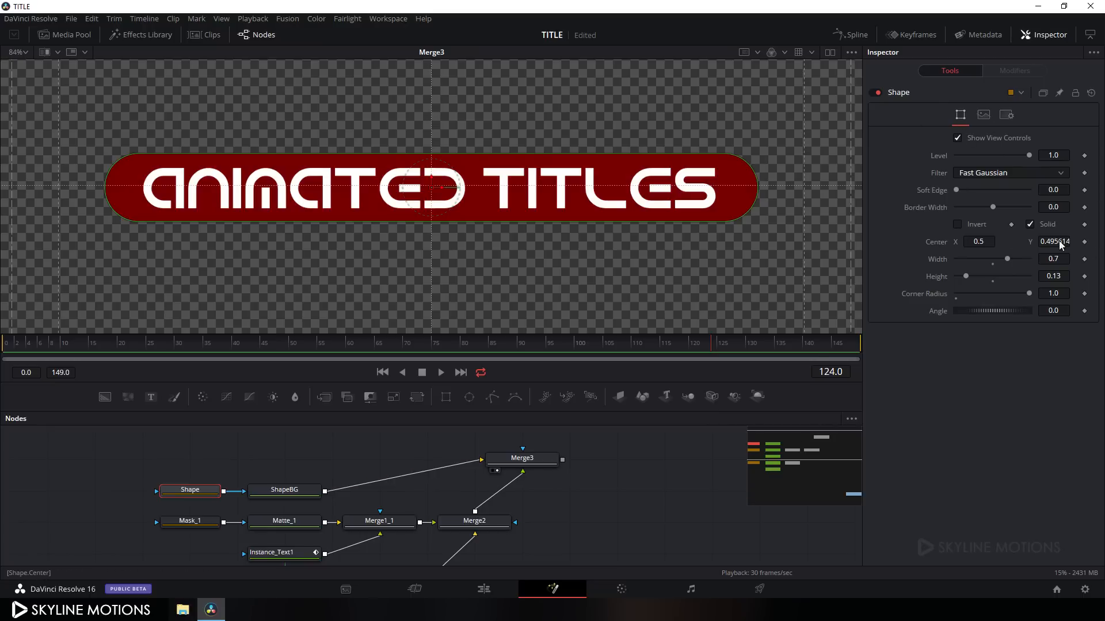
# Turn the Shape mask into an outline by disabling Solid and setting its Border Width to 0.005
pyautogui.click(1030, 224)
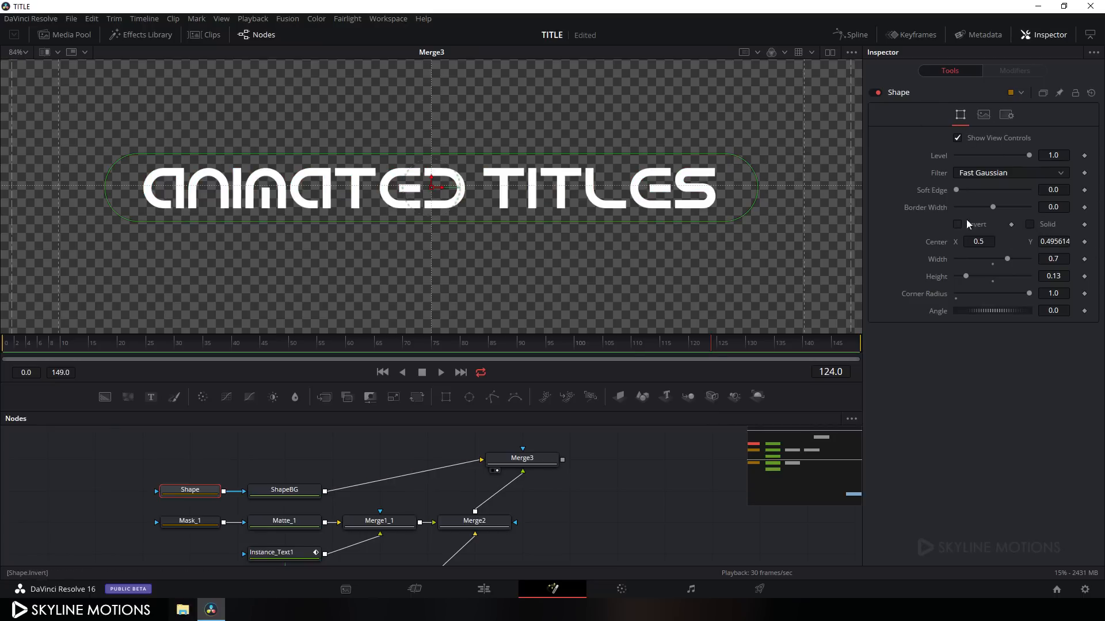
pyautogui.moveTo(993, 207); pyautogui.dragTo(995, 208)
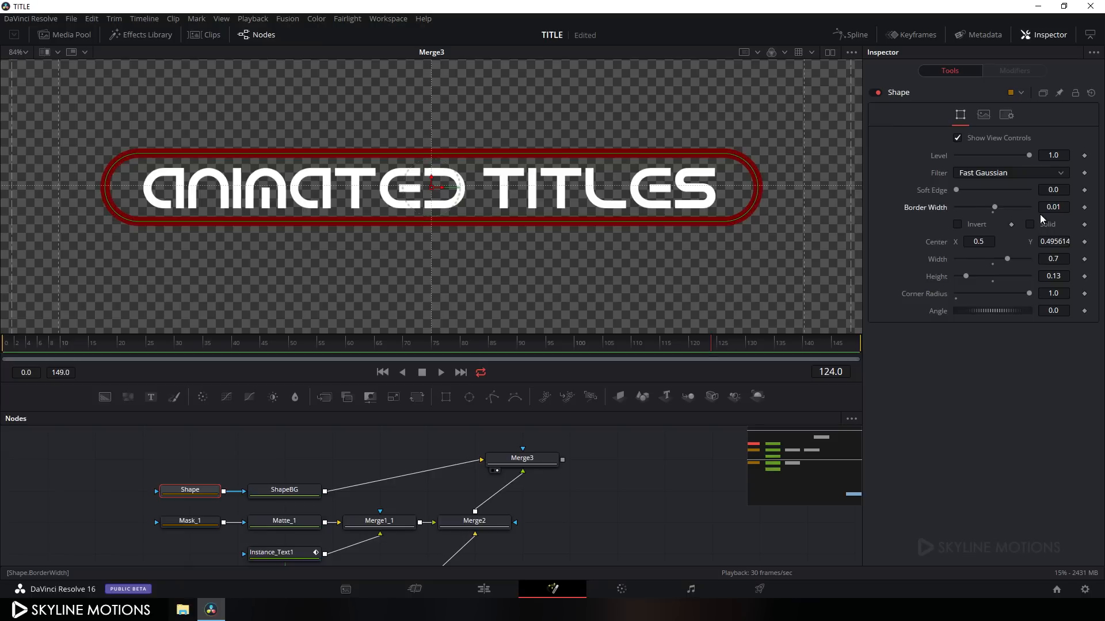
pyautogui.click(1065, 207)
pyautogui.moveTo(1065, 207); pyautogui.dragTo(1024, 206)
pyautogui.write('0.005')
pyautogui.press('Tab')
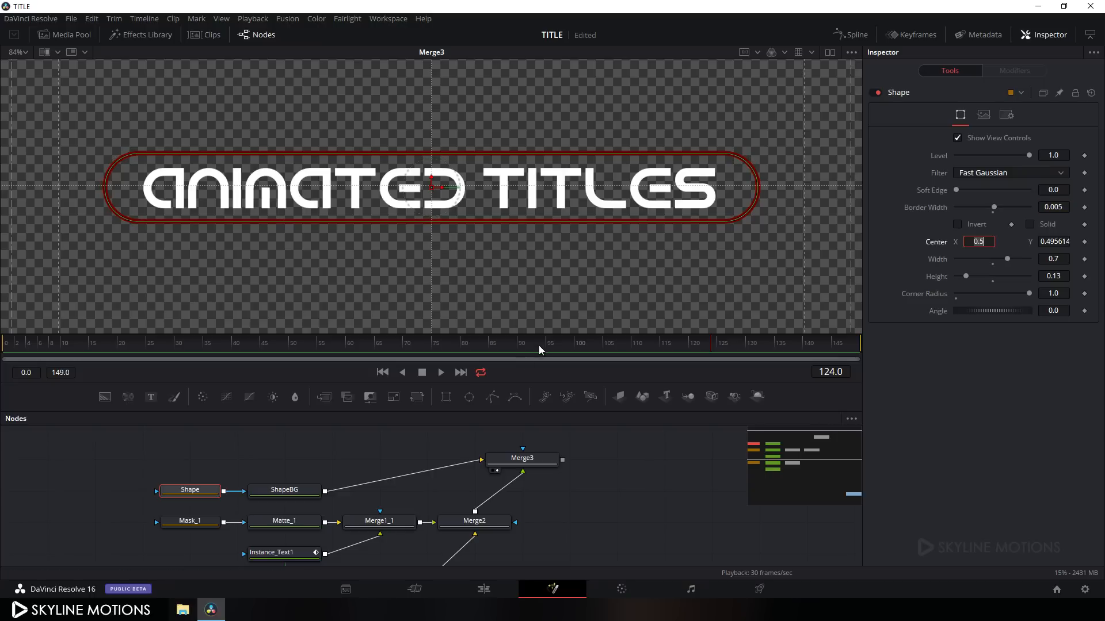
# Keyframe the Shape mask's Width at 0.7 on frame 90 and at 0.0735 on frame 30, so it starts as a circle
pyautogui.moveTo(506, 382); pyautogui.dragTo(519, 315)
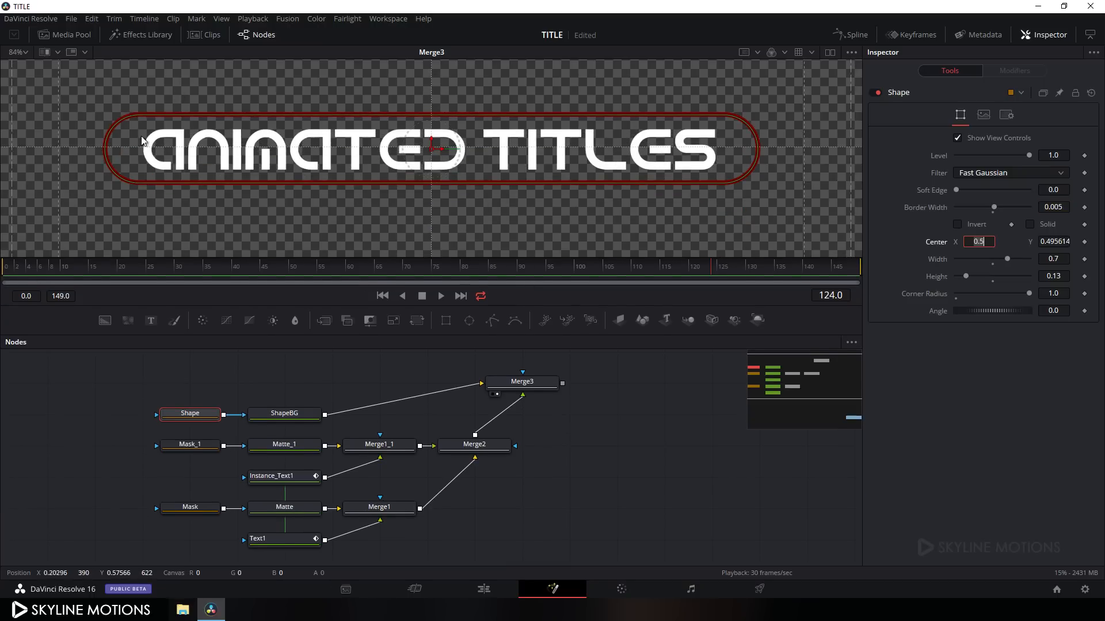
pyautogui.moveTo(535, 270); pyautogui.dragTo(520, 272)
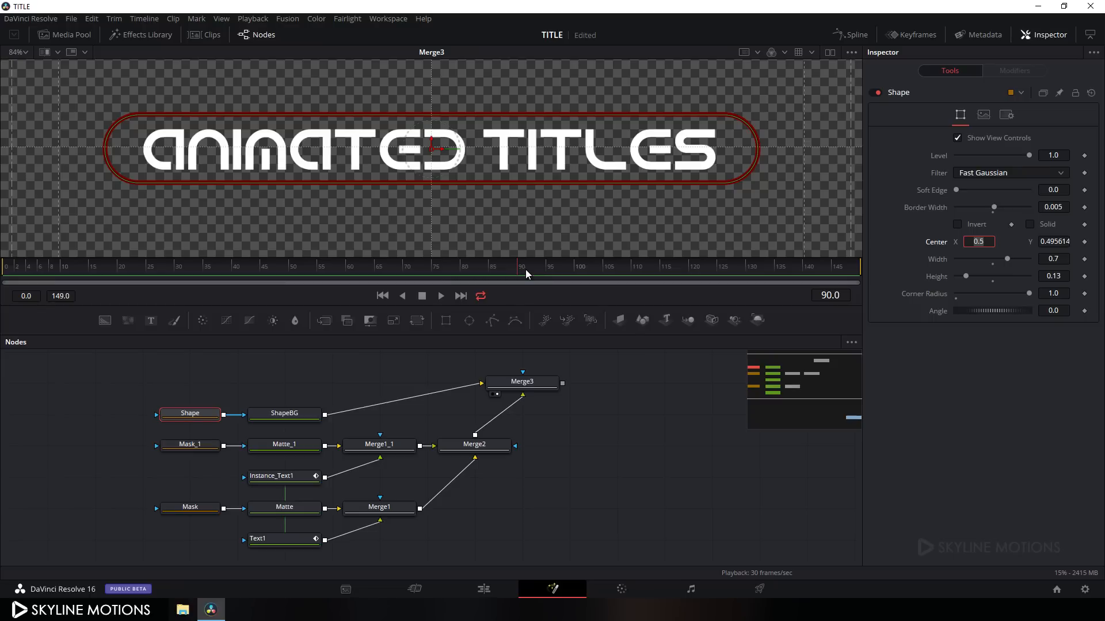
pyautogui.rightClick(935, 259)
pyautogui.click(948, 264)
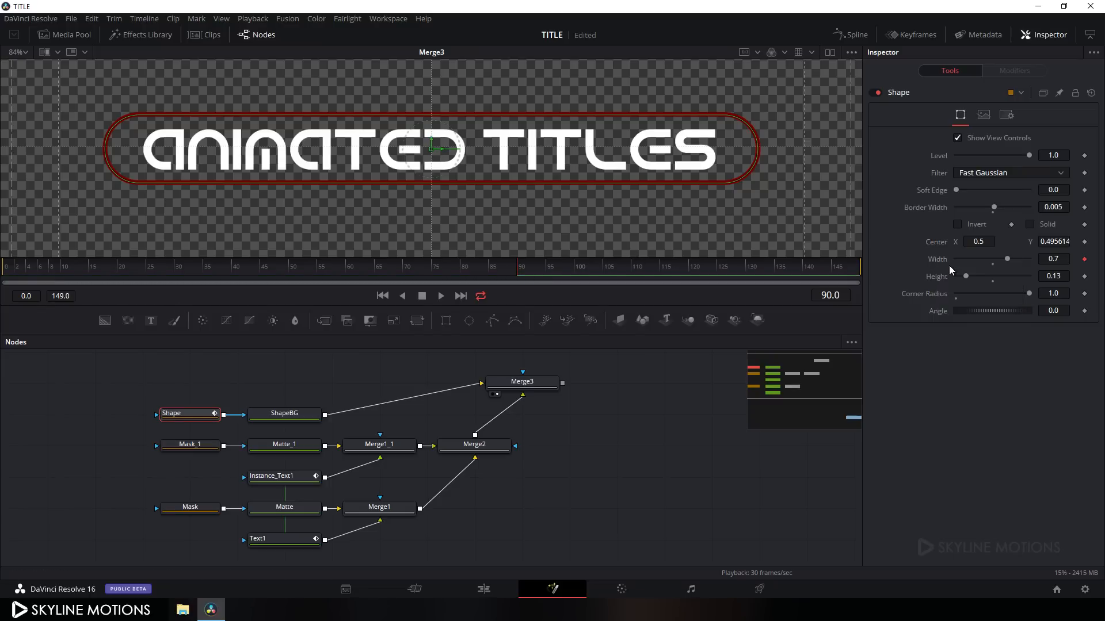
pyautogui.moveTo(388, 274); pyautogui.dragTo(208, 284)
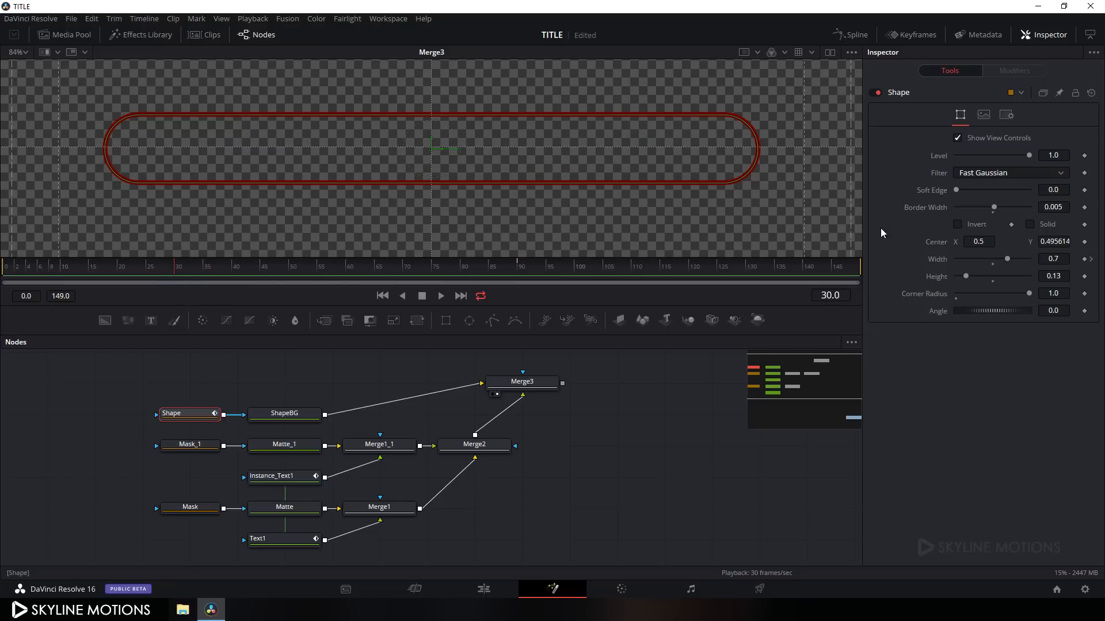
pyautogui.moveTo(1005, 260); pyautogui.dragTo(958, 262)
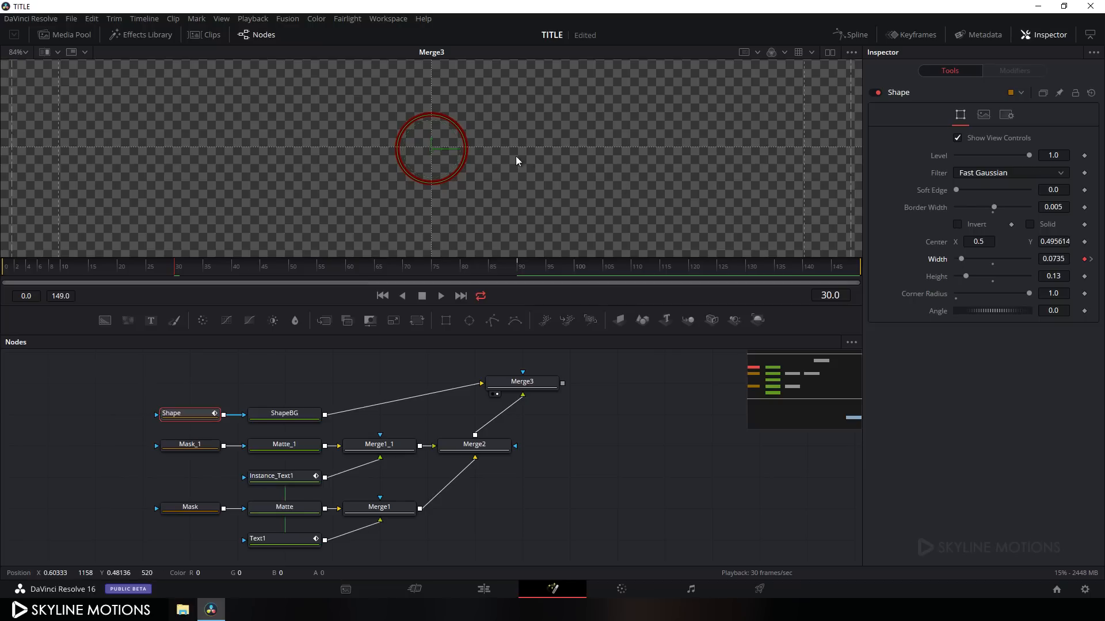
pyautogui.scroll(2, 445, 165)
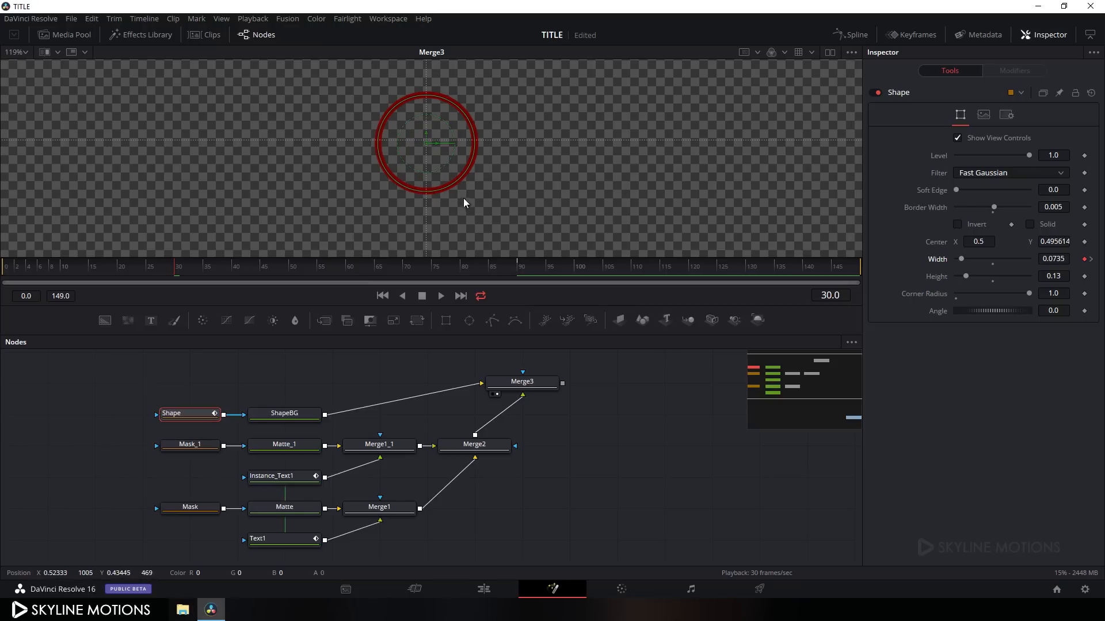
pyautogui.moveTo(151, 268); pyautogui.dragTo(326, 267)
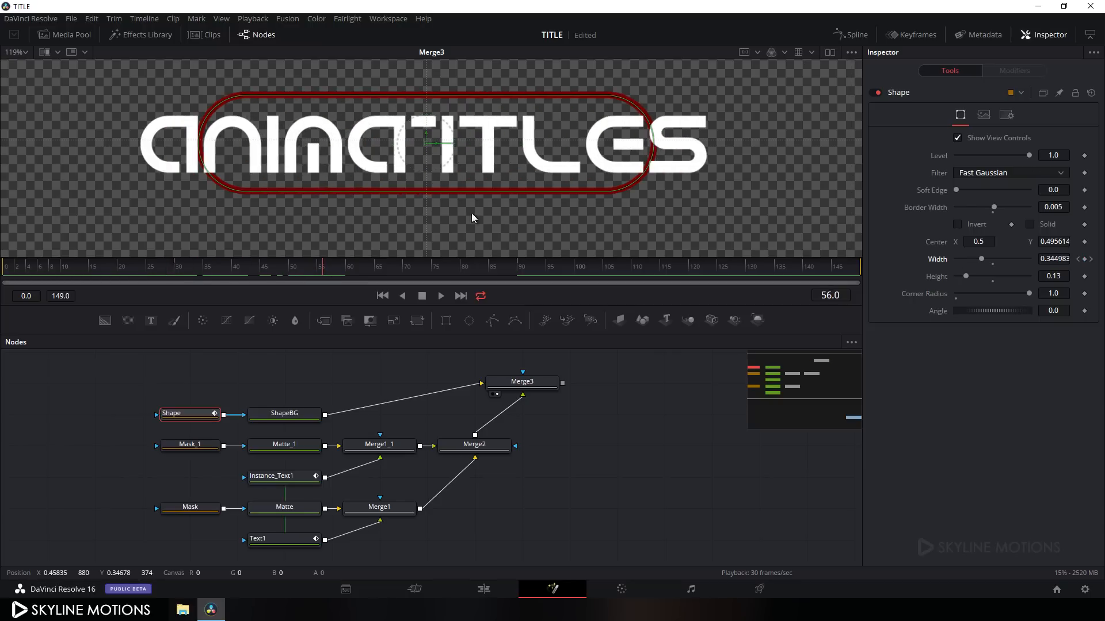
# Open the Spline editor with only the Shape curve displayed, hiding Text1 and Instance_Text1, and fit the curve to the view
pyautogui.click(852, 36)
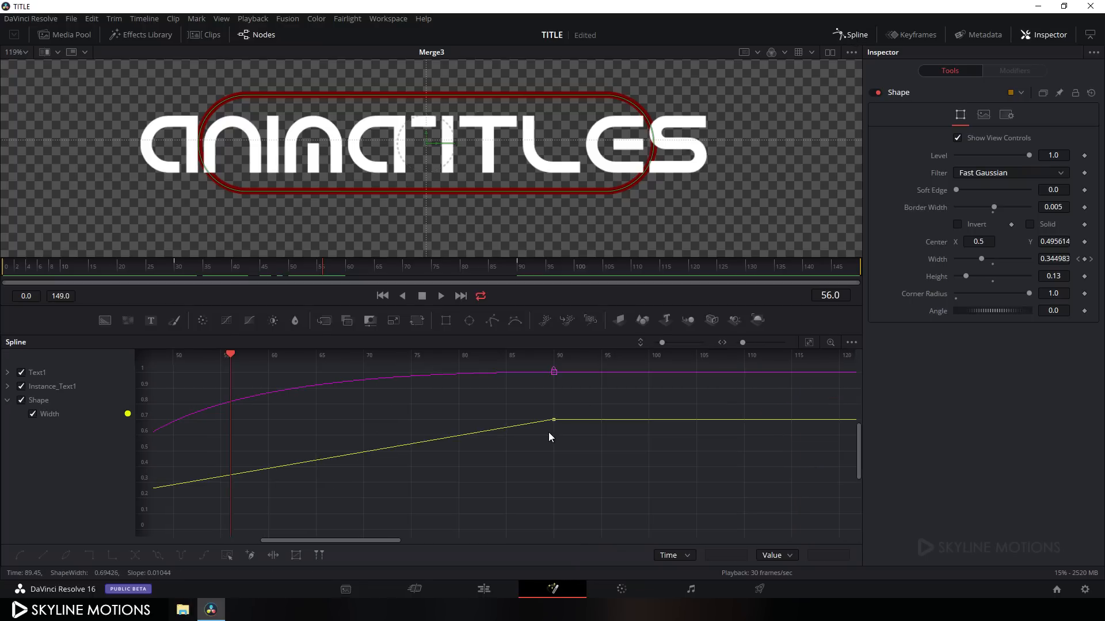
pyautogui.click(22, 373)
pyautogui.click(22, 374)
pyautogui.click(22, 387)
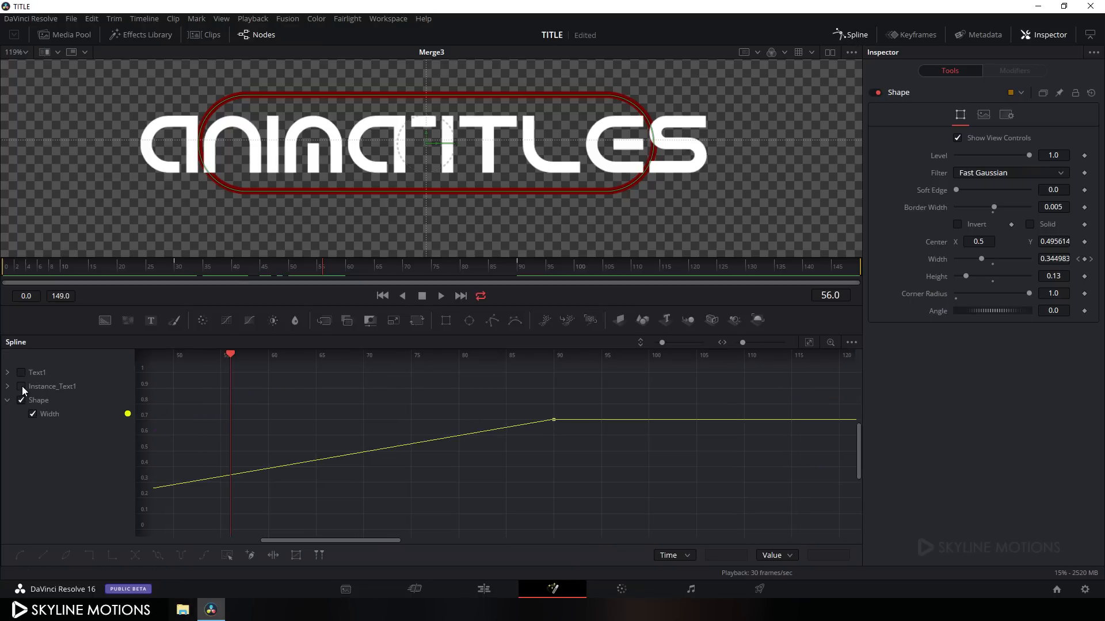
pyautogui.click(7, 401)
pyautogui.click(809, 343)
# Ease the Shape Width curve by smoothing both keyframes and extending the frame 90 handle back to frame 30, and play back the result
pyautogui.moveTo(807, 373); pyautogui.dragTo(208, 530)
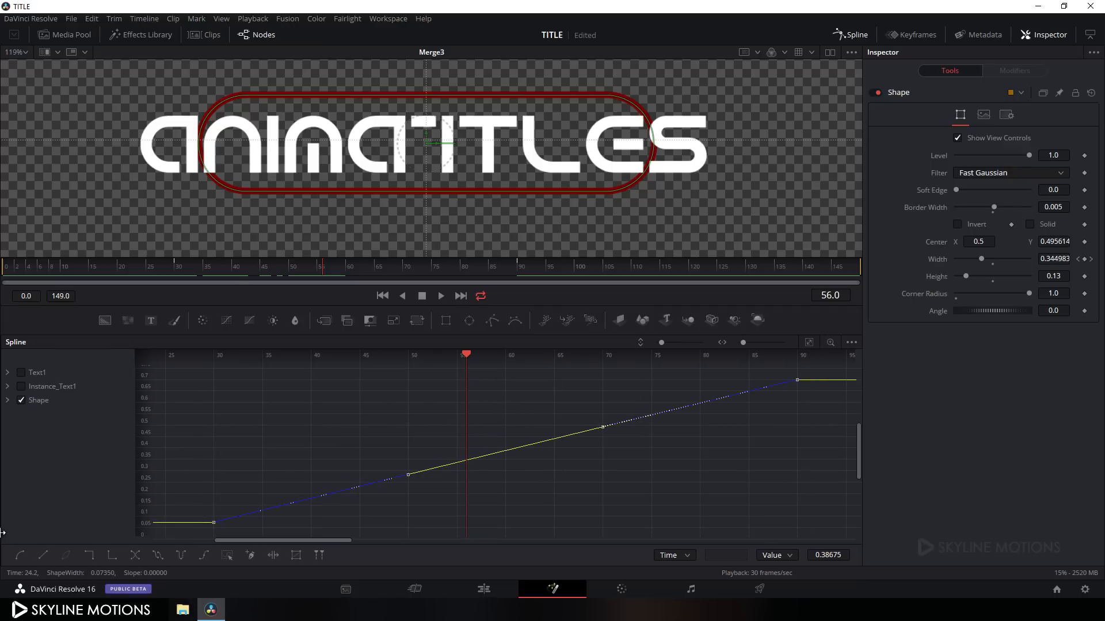
pyautogui.click(19, 556)
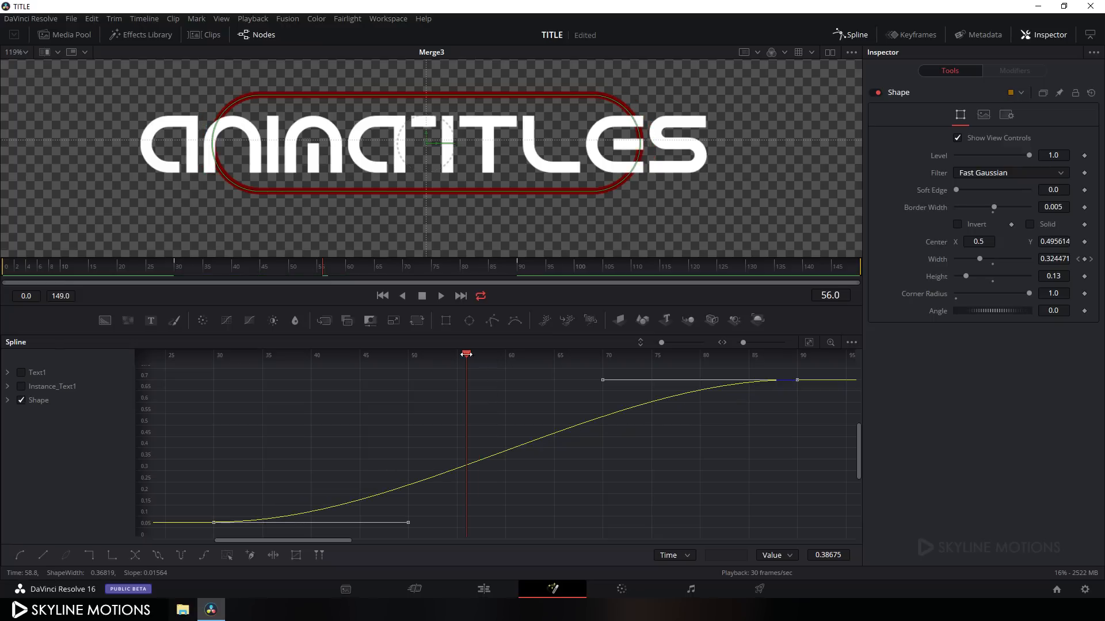
pyautogui.moveTo(466, 357); pyautogui.dragTo(214, 356)
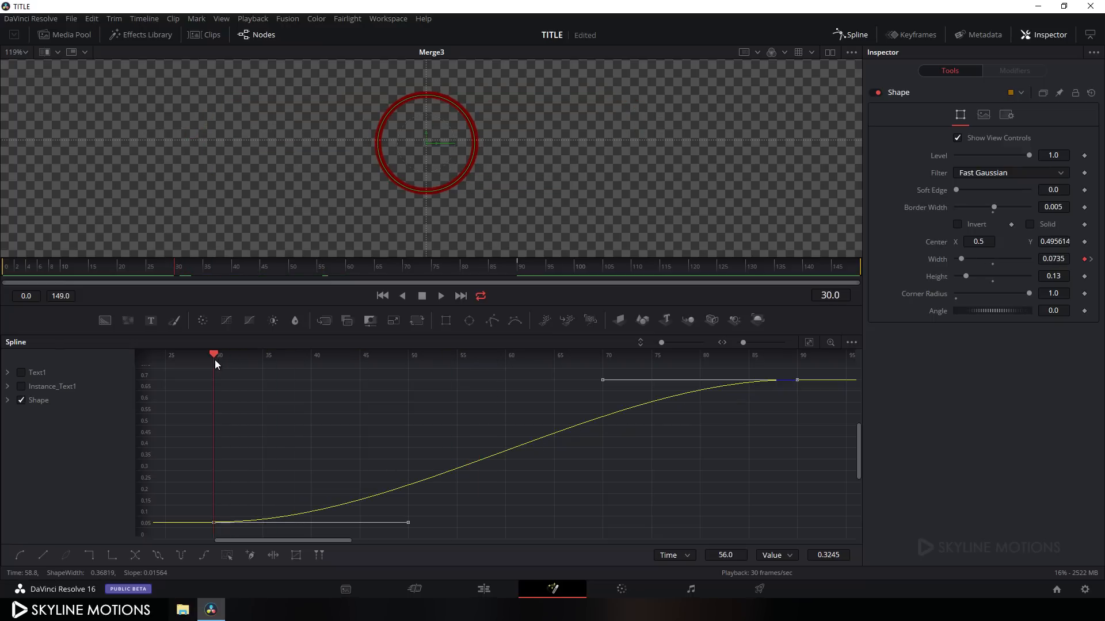
pyautogui.moveTo(603, 380); pyautogui.dragTo(210, 384)
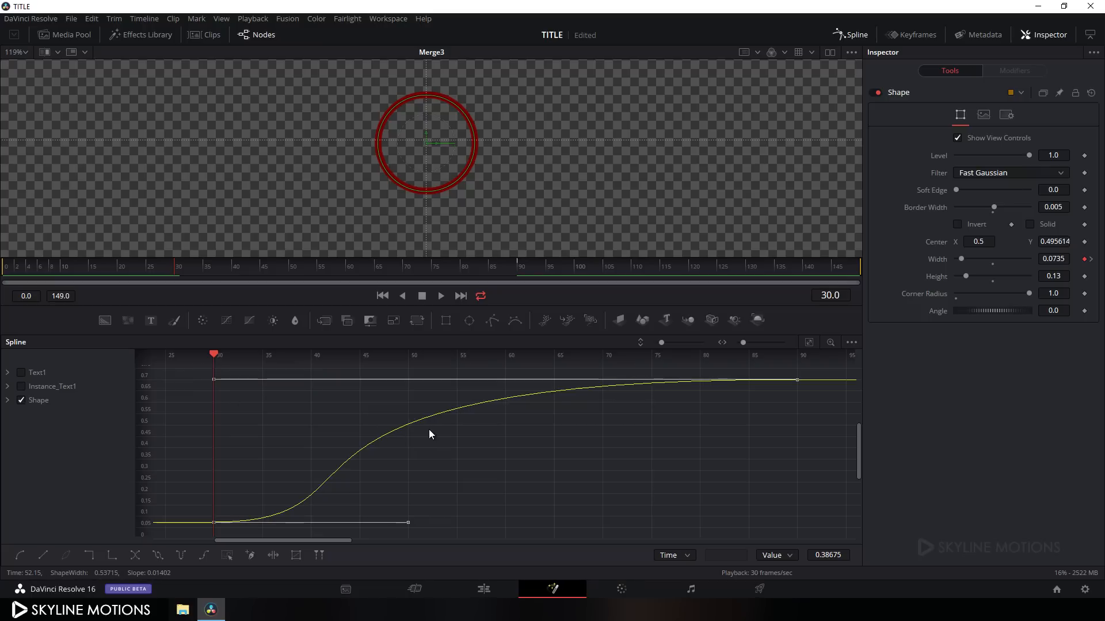
pyautogui.press('F4')
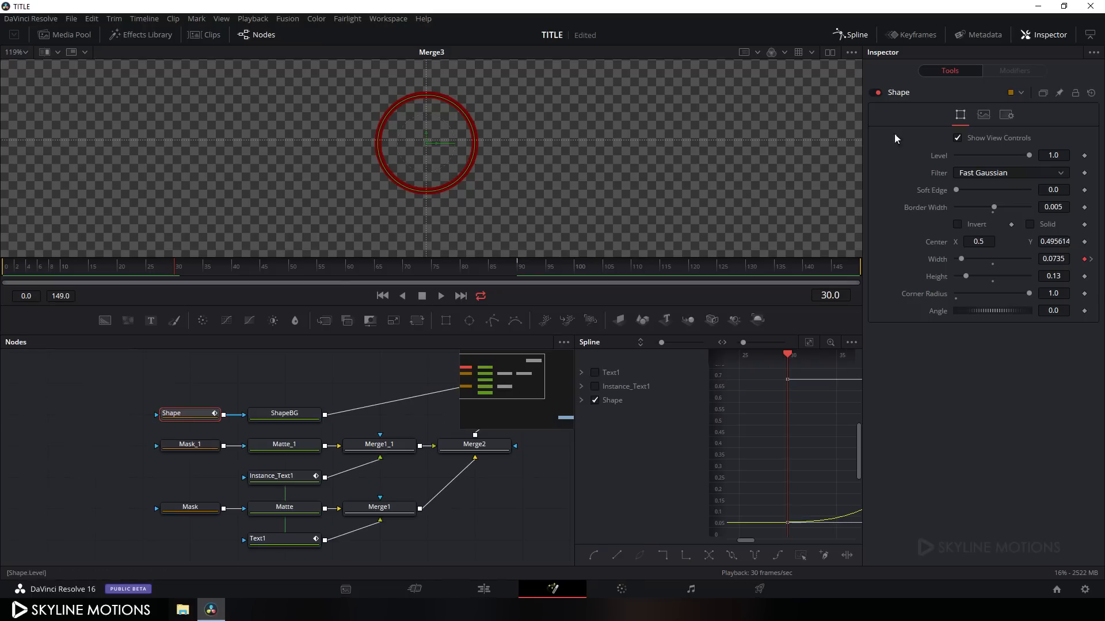
pyautogui.click(849, 36)
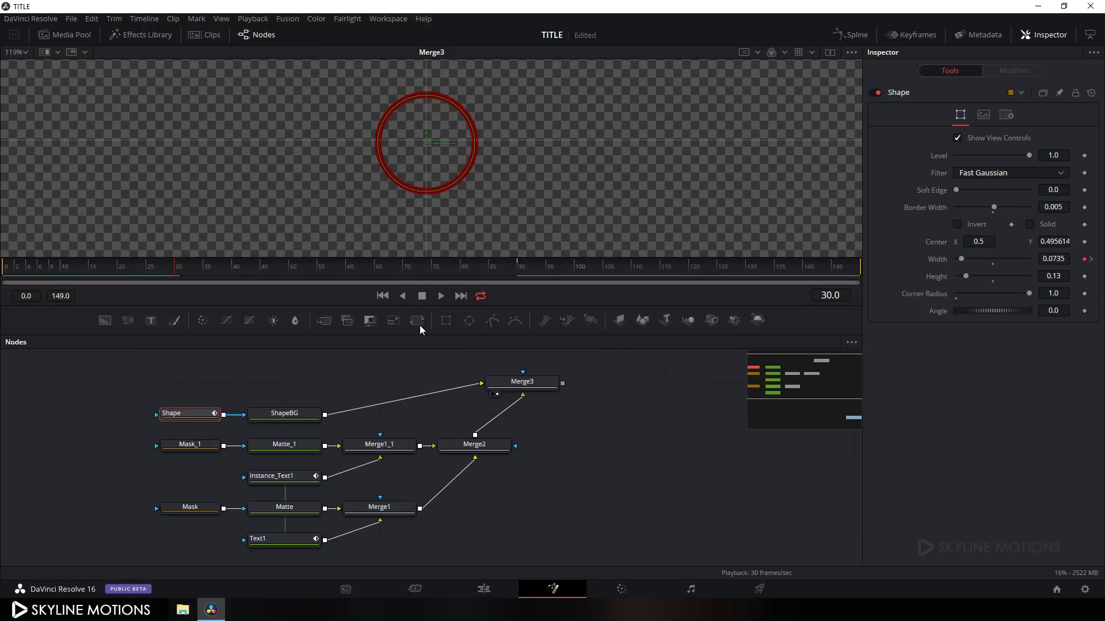
pyautogui.click(441, 295)
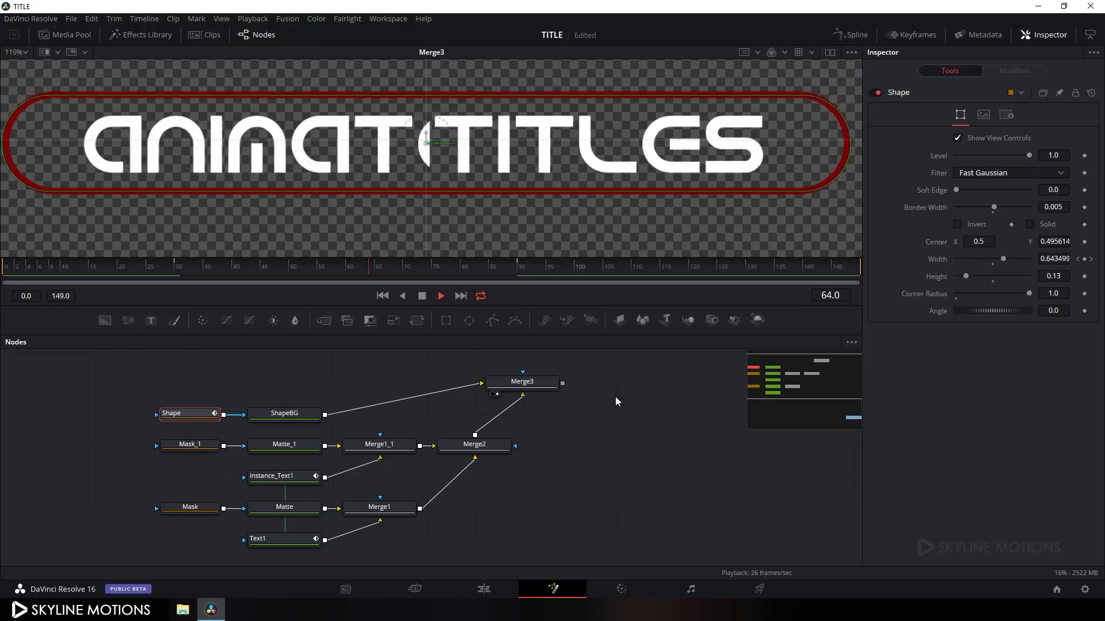
pyautogui.scroll(-2, 398, 198)
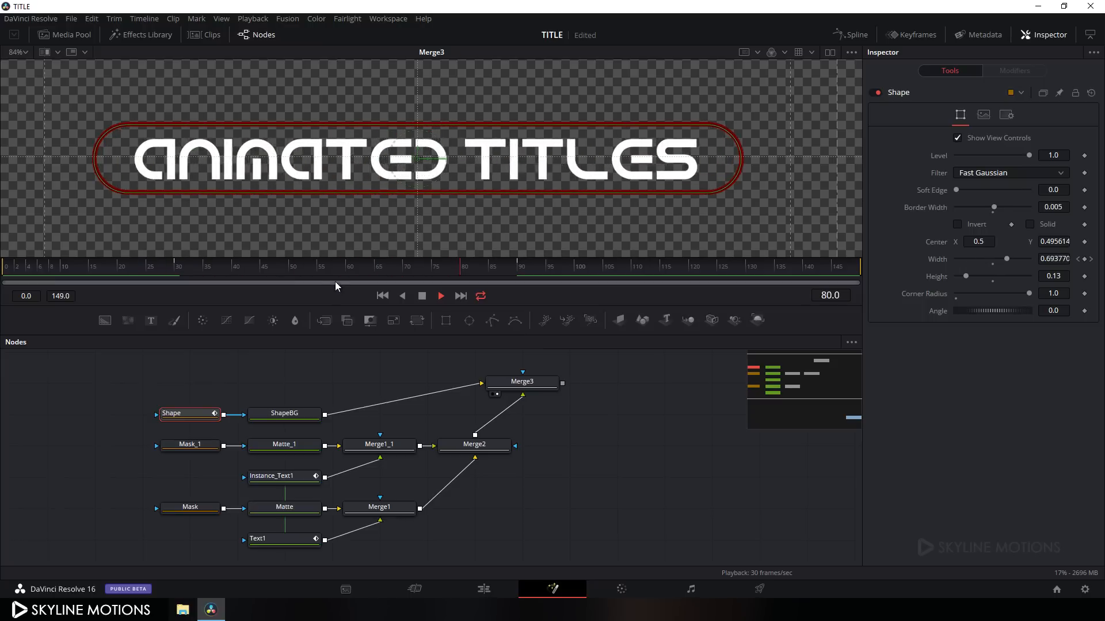
pyautogui.press('space')
# Go to frame 15, add a Transform node between ShapeBG and Merge3, and rename it CircleAni
pyautogui.moveTo(87, 271)
pyautogui.mouseDown()
pyautogui.moveTo(109, 270)
pyautogui.moveTo(88, 278)
pyautogui.mouseUp()
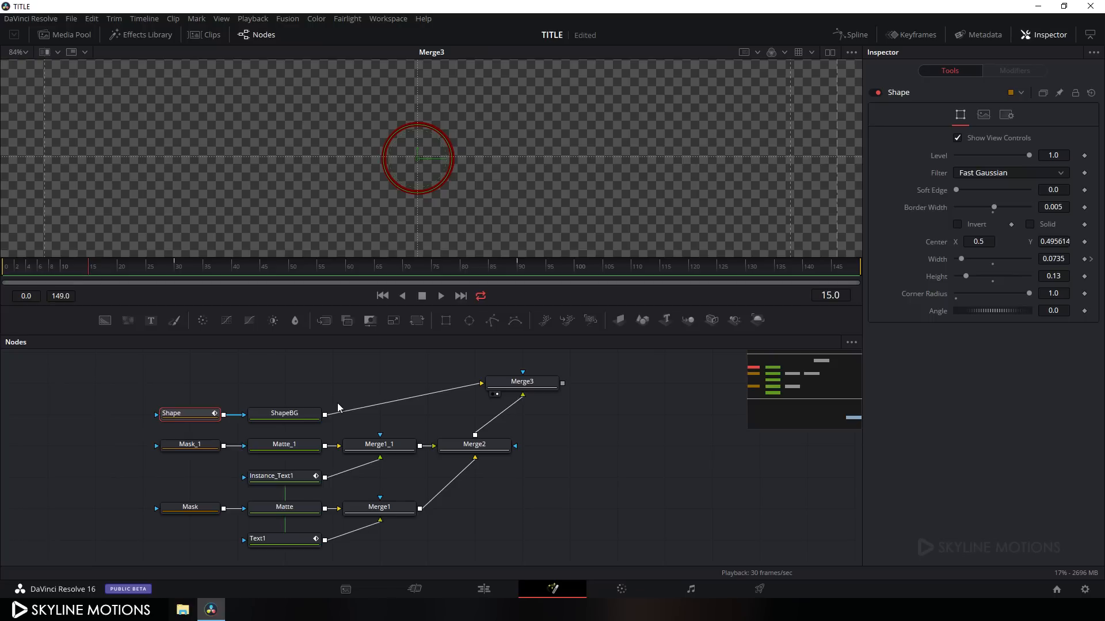
pyautogui.click(296, 417)
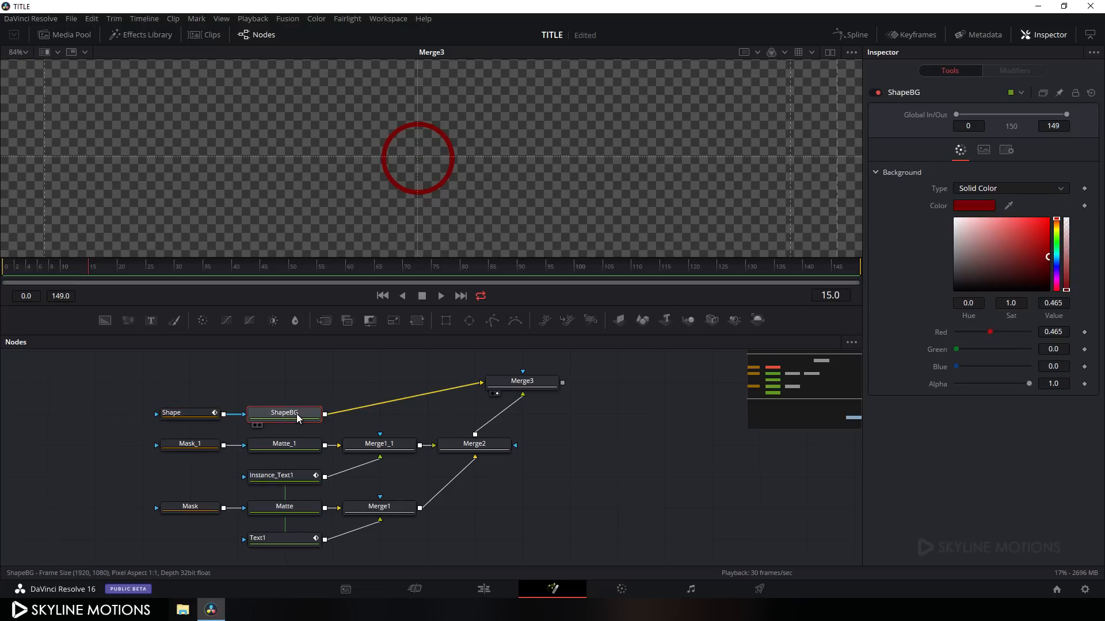
pyautogui.click(418, 322)
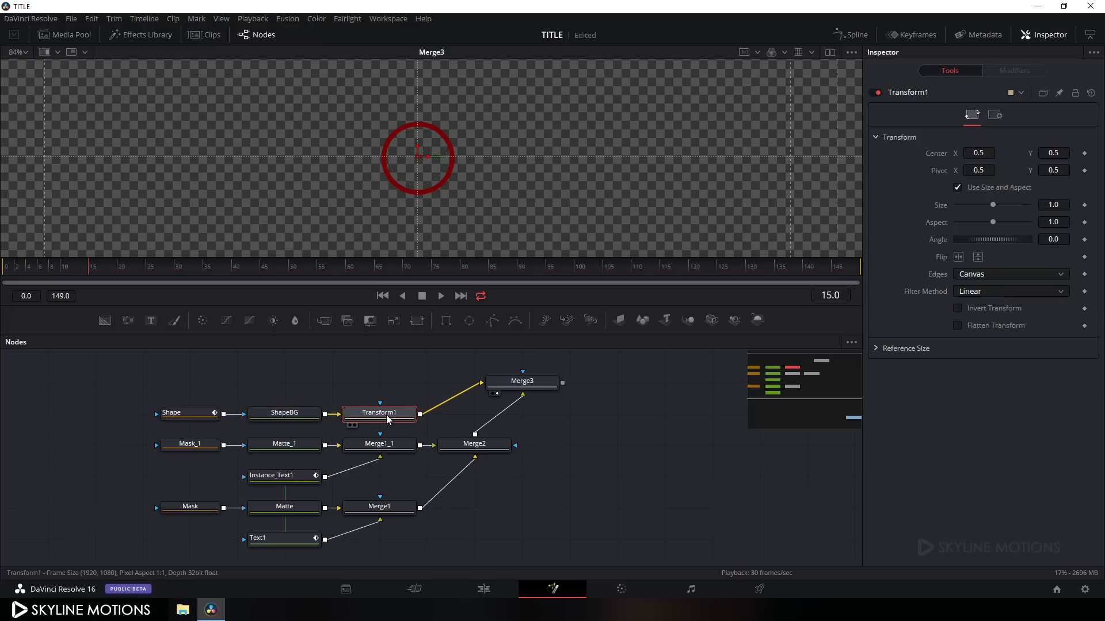
pyautogui.press('F2')
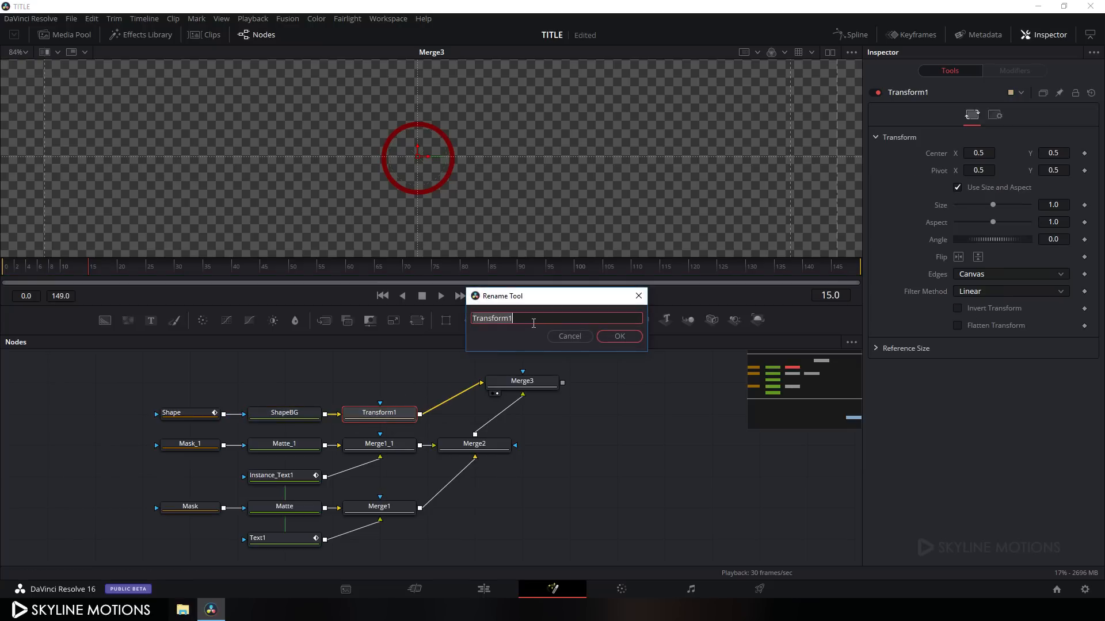
pyautogui.write('CircleAni')
pyautogui.click(620, 337)
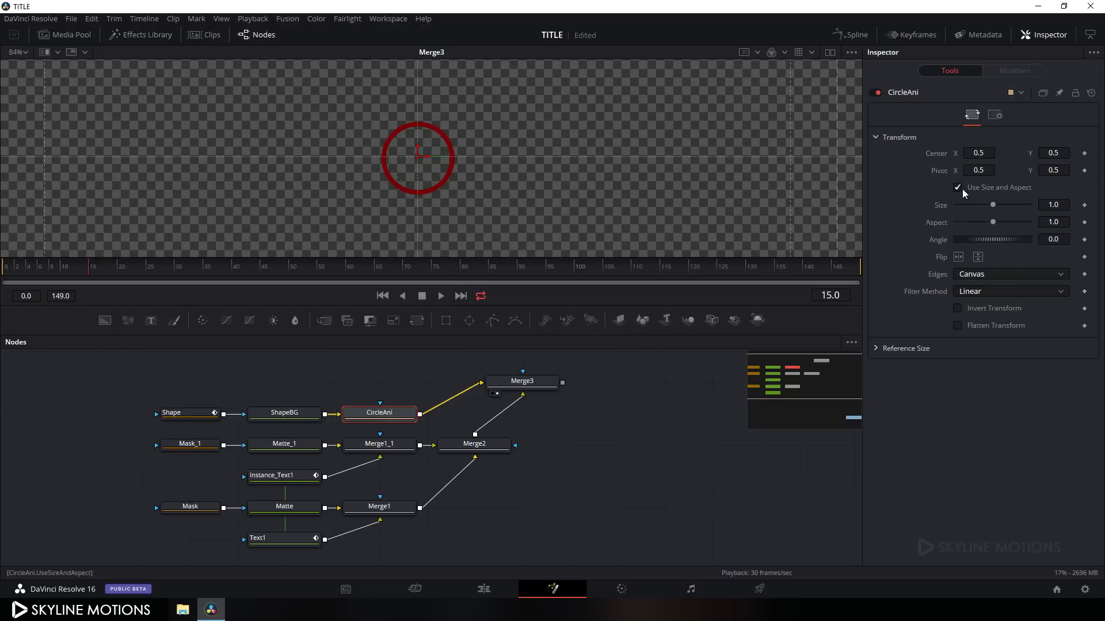
# Keyframe CircleAni's Size at 1.0 on frame 15 and at its minimum on the first frame, so the circle scales up
pyautogui.rightClick(938, 208)
pyautogui.click(967, 216)
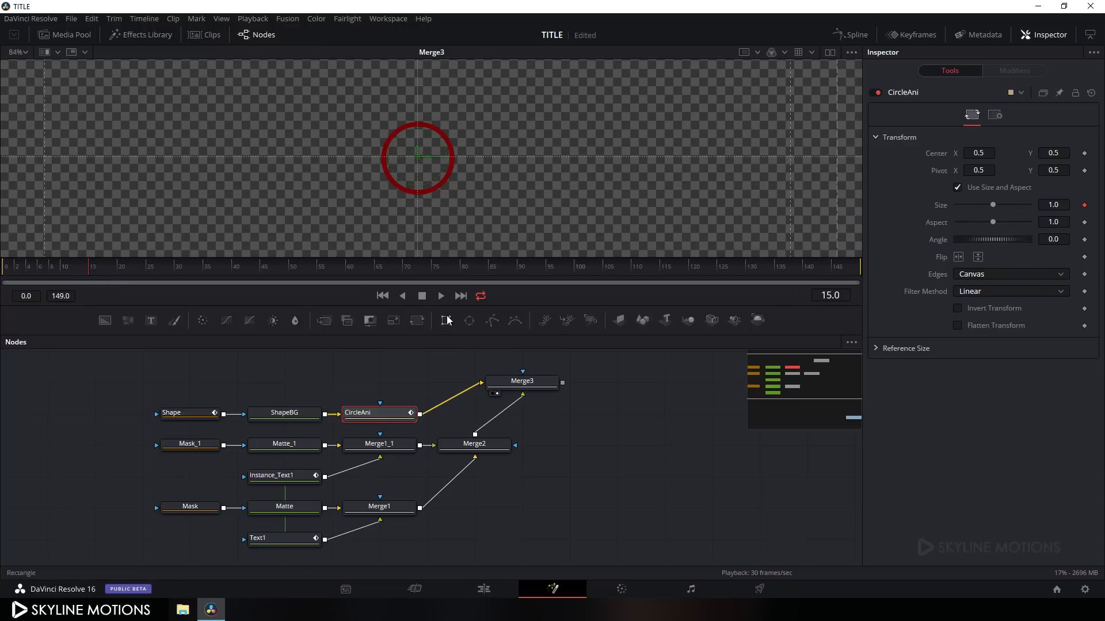
pyautogui.moveTo(81, 270); pyautogui.dragTo(4, 274)
pyautogui.moveTo(994, 205); pyautogui.dragTo(955, 207)
pyautogui.moveTo(5, 271); pyautogui.dragTo(88, 277)
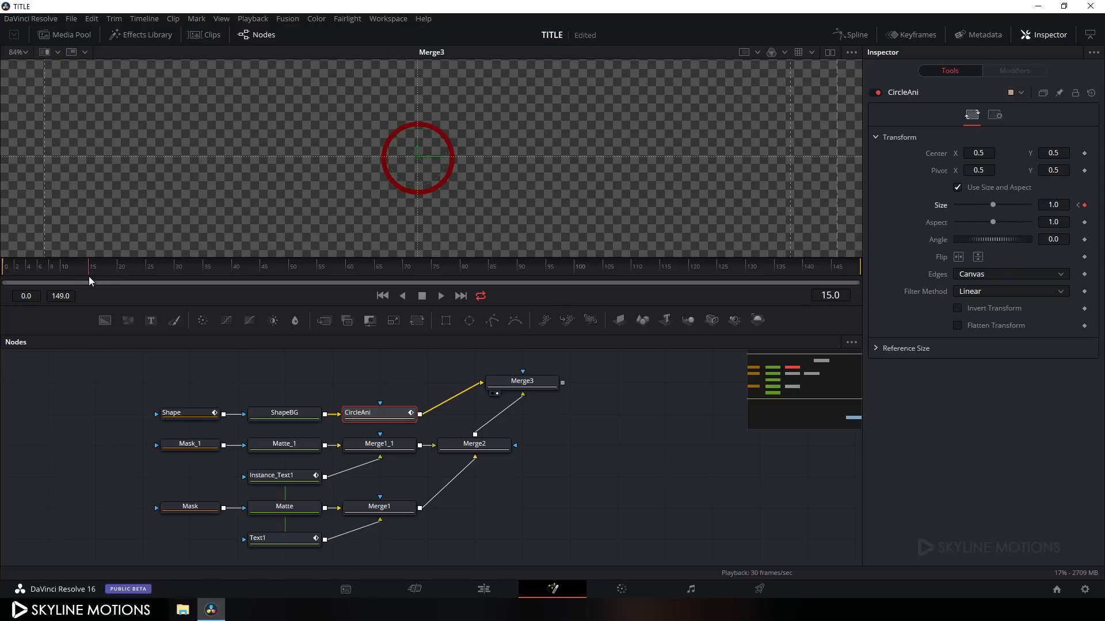
# Open the Spline editor enlarged with only the CircleAni curve displayed, hiding Shape, and fit the curve to the view
pyautogui.click(858, 34)
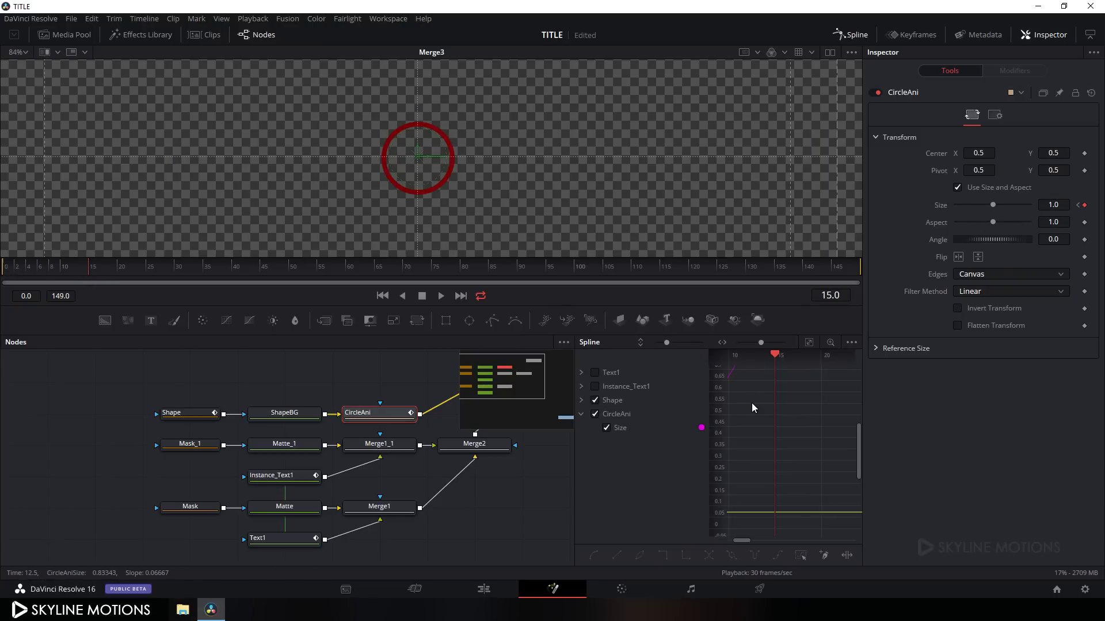
pyautogui.press('F4')
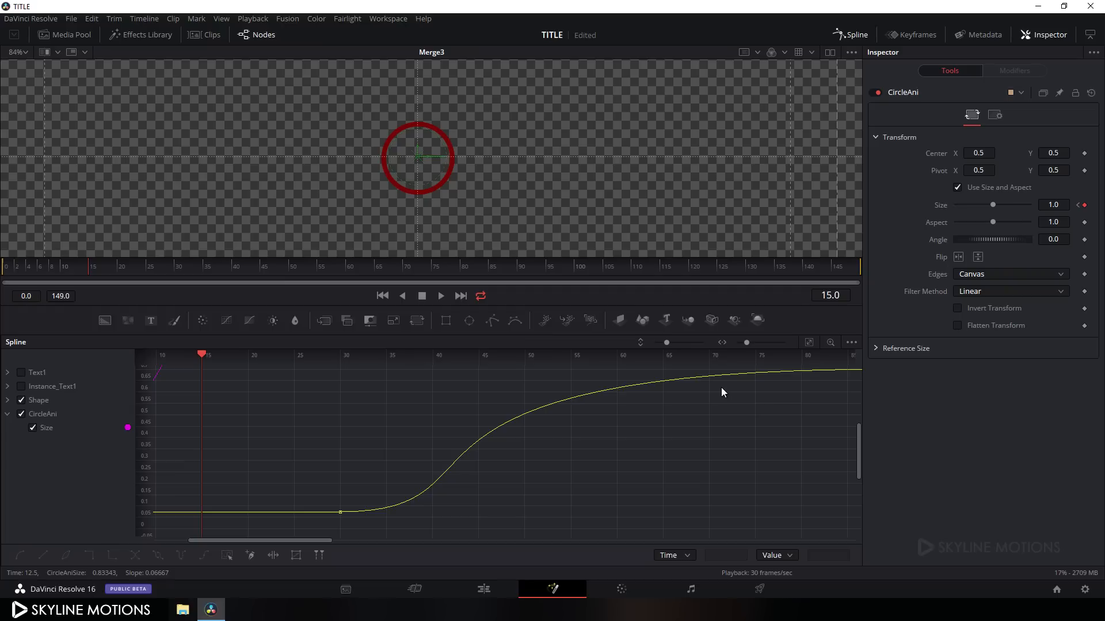
pyautogui.click(21, 400)
pyautogui.click(8, 415)
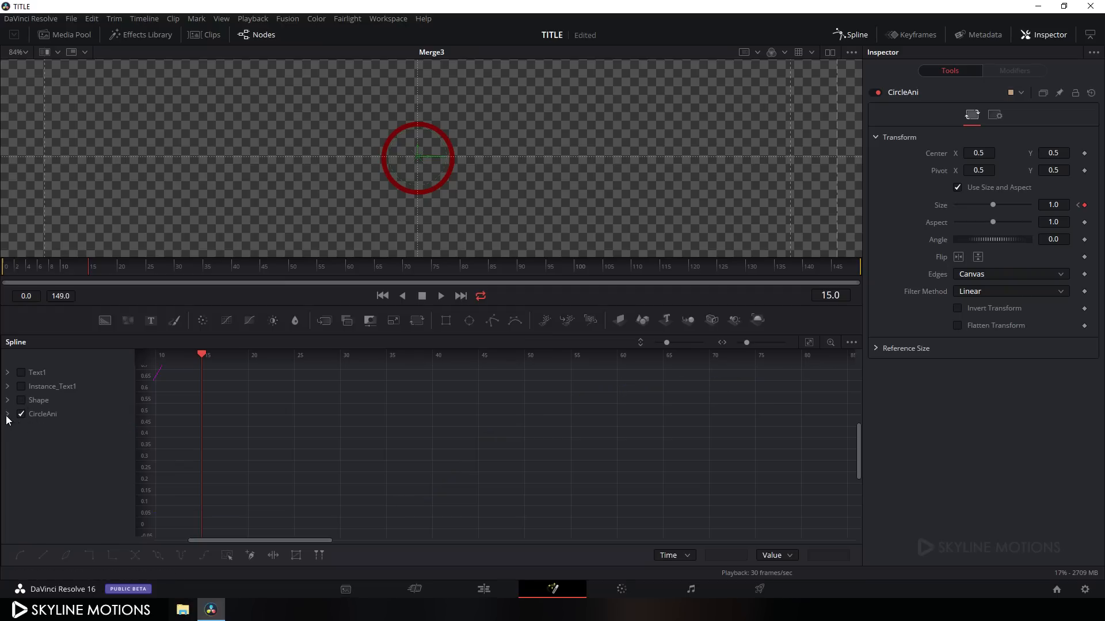
pyautogui.click(808, 343)
pyautogui.click(808, 343)
# Ease the CircleAni Size curve by smoothing both keyframes and extending the frame 15 handle back to frame 0, then close the Spline editor
pyautogui.moveTo(810, 371); pyautogui.dragTo(178, 531)
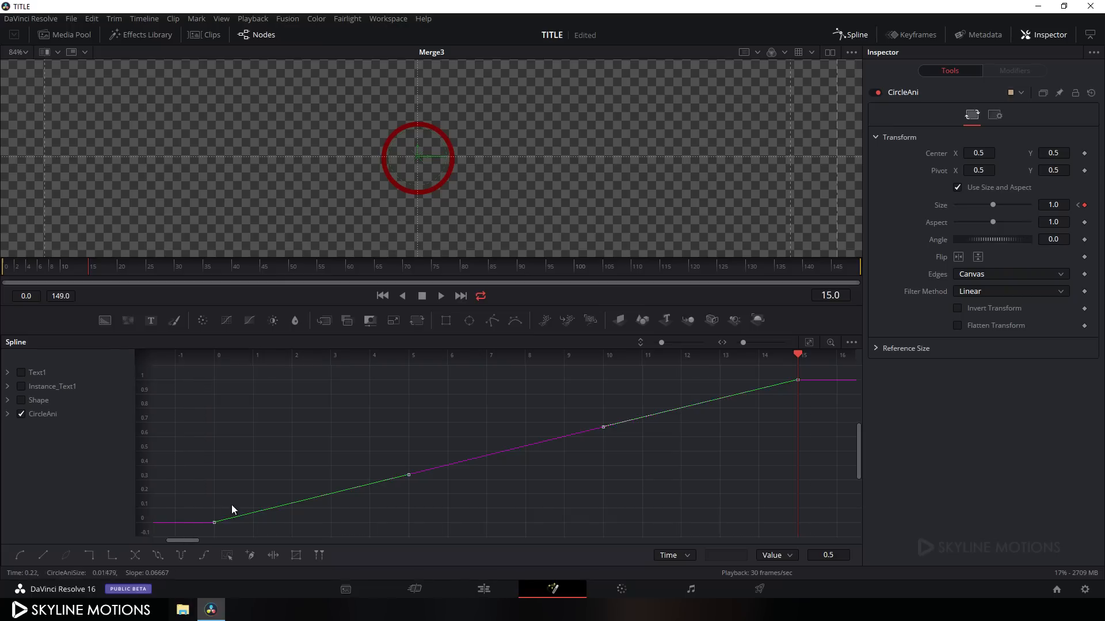
pyautogui.click(20, 555)
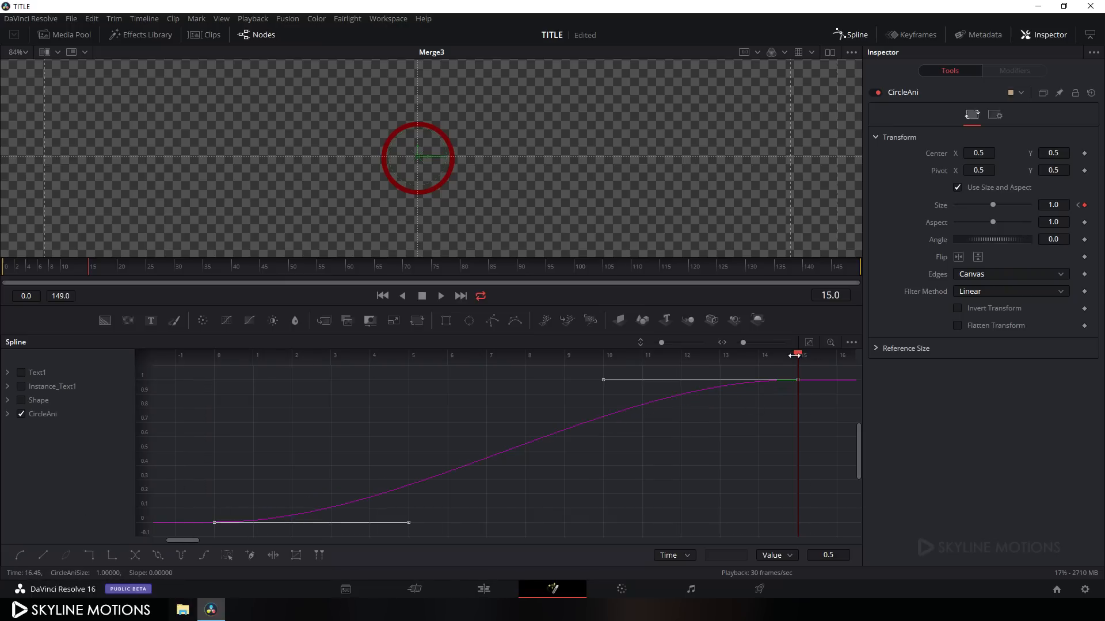
pyautogui.moveTo(799, 355); pyautogui.dragTo(210, 381)
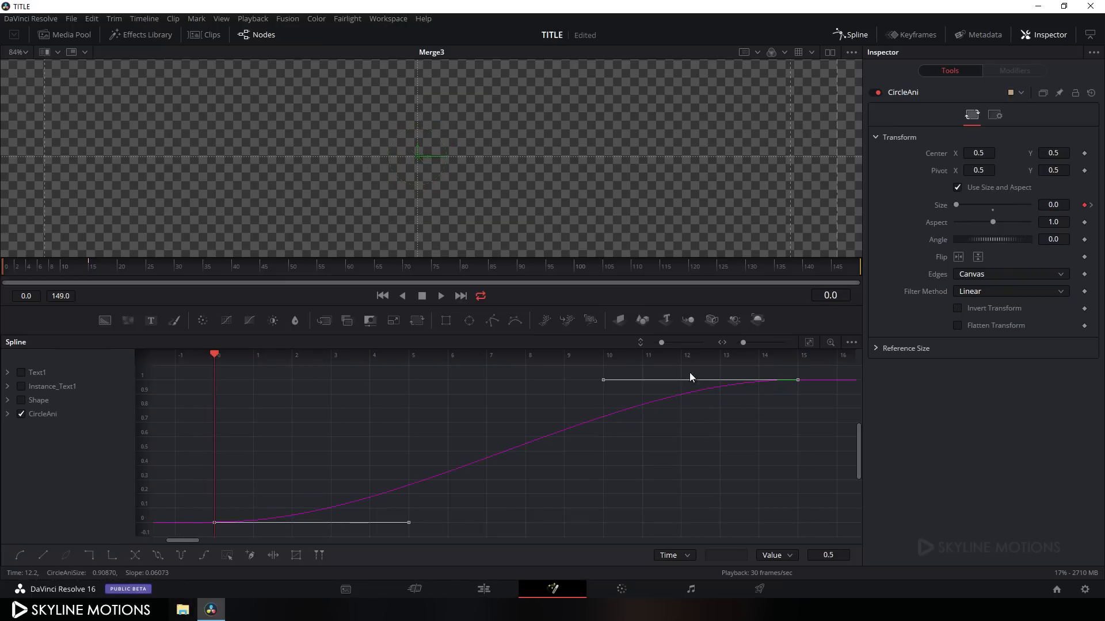
pyautogui.moveTo(603, 379); pyautogui.dragTo(211, 387)
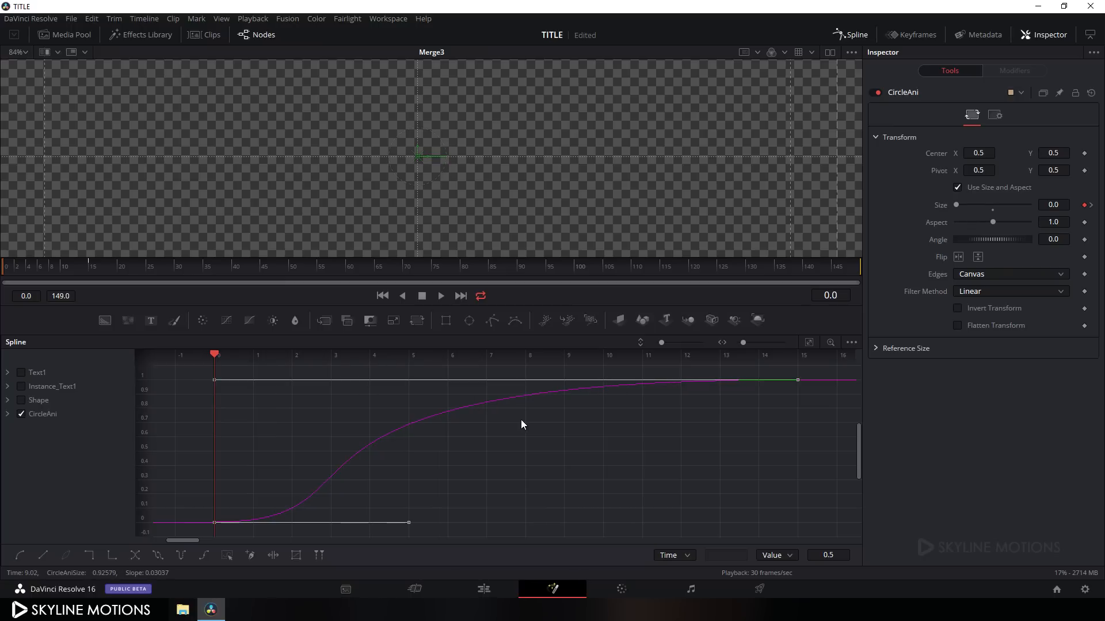
pyautogui.press('F4')
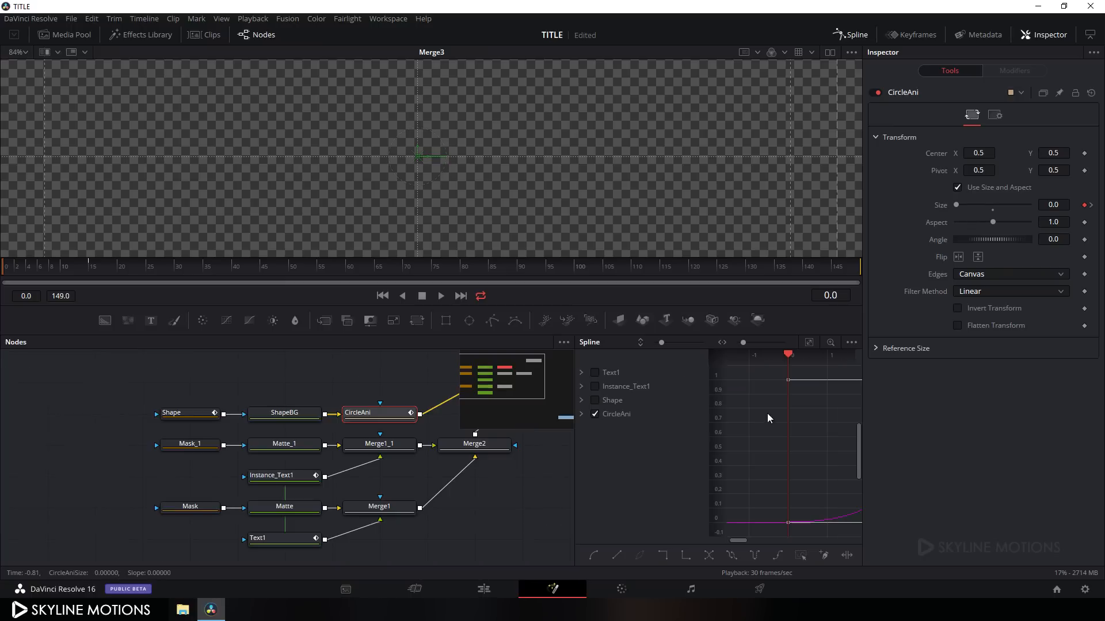
pyautogui.click(851, 39)
# Align the Merge3 node beside CircleAni and directly above Merge2, and play back the full title animation
pyautogui.moveTo(545, 379); pyautogui.dragTo(498, 409)
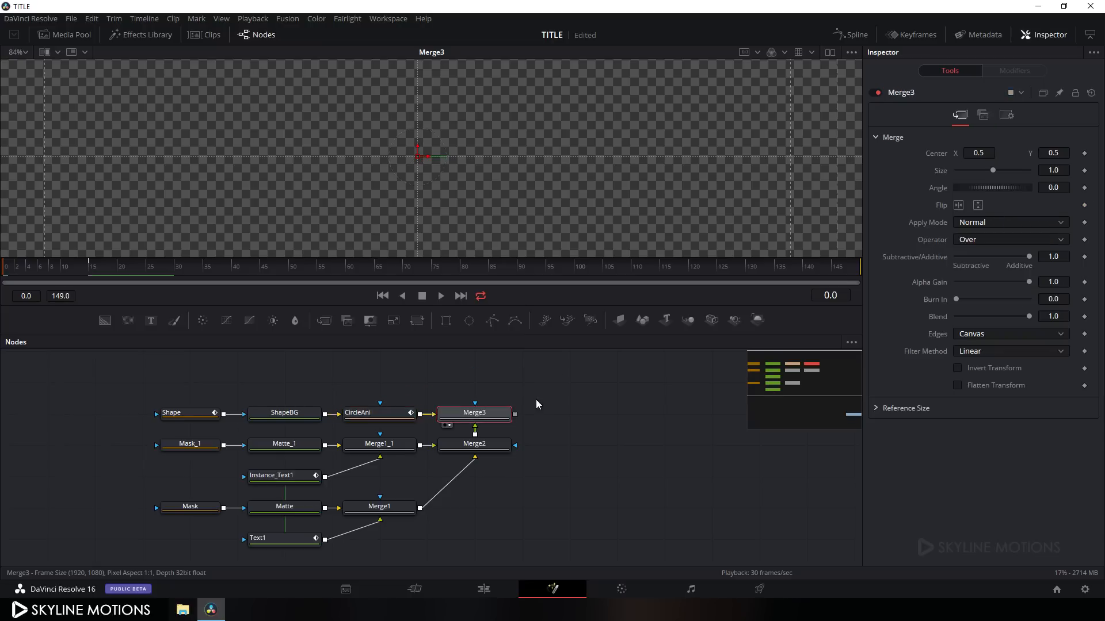
pyautogui.click(438, 296)
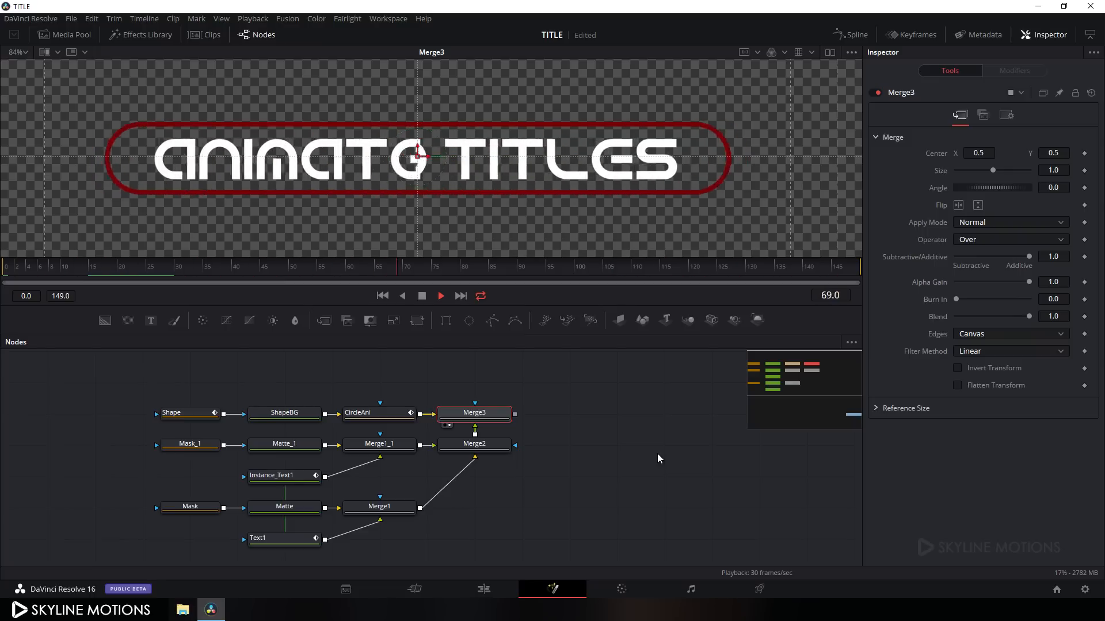
pyautogui.click(418, 297)
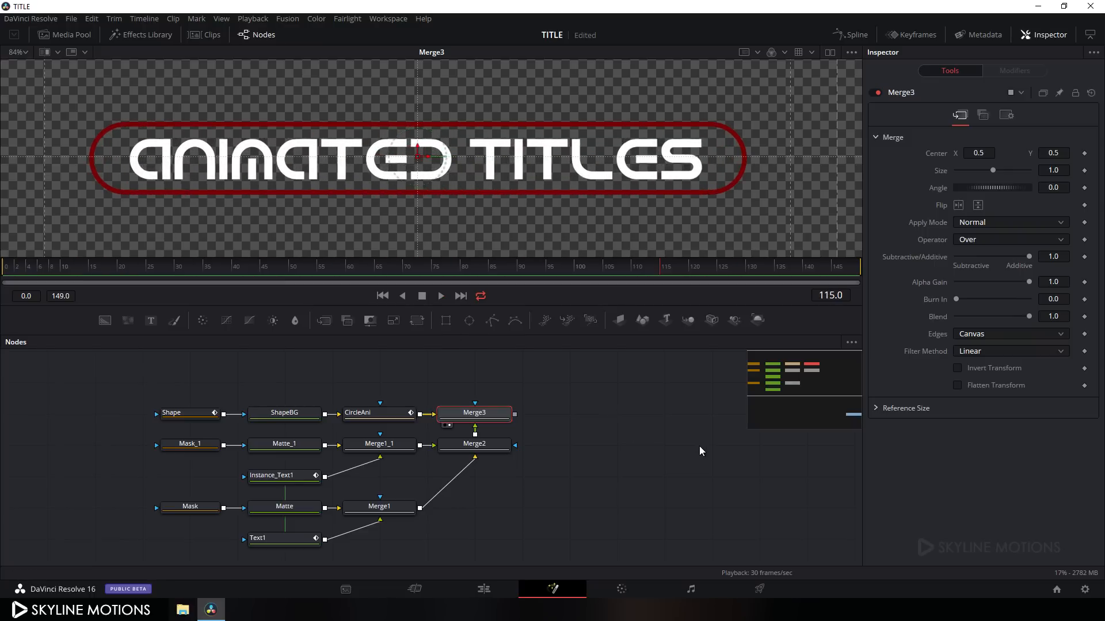
# Duplicate the entire title node tree and align the copy directly above the original nodes
pyautogui.moveTo(603, 433); pyautogui.dragTo(609, 423)
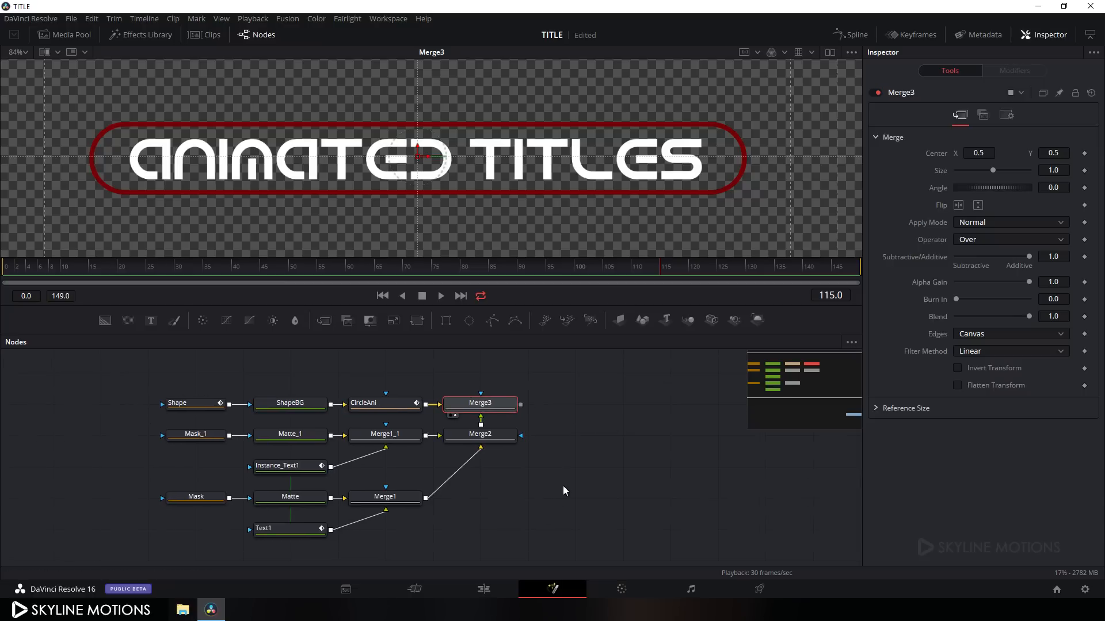
pyautogui.moveTo(108, 378); pyautogui.dragTo(594, 551)
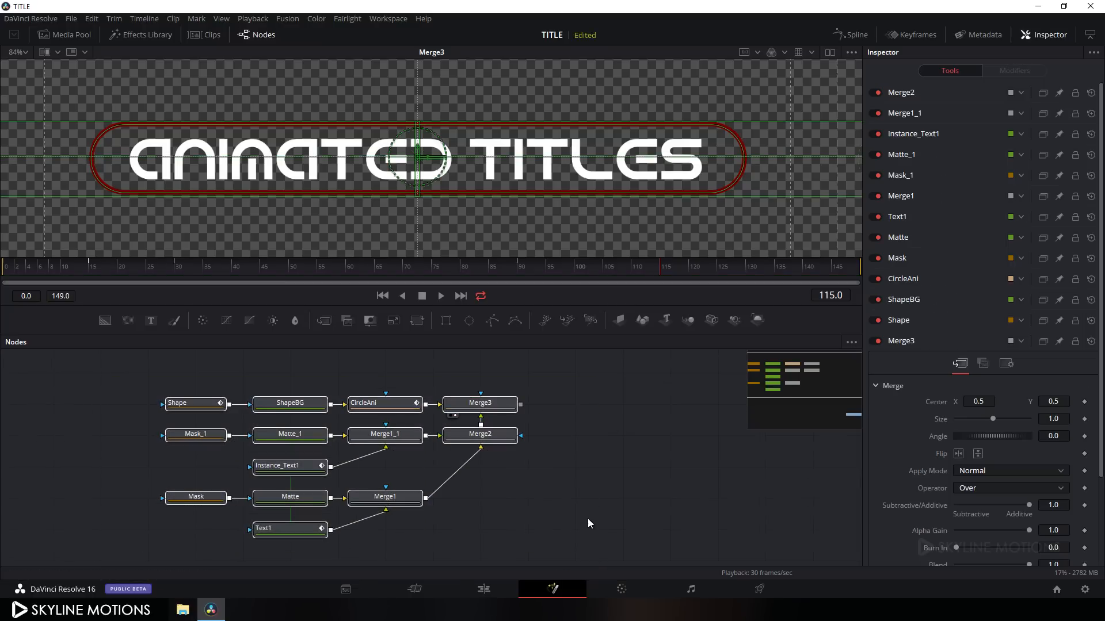
pyautogui.scroll(5, 557, 405)
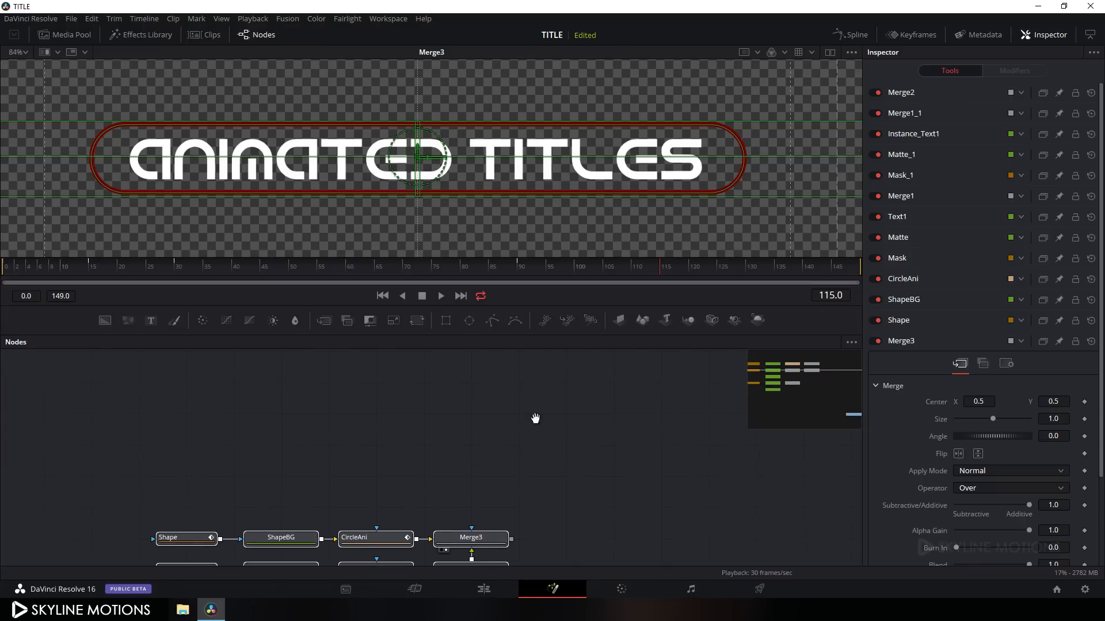
pyautogui.click(429, 412)
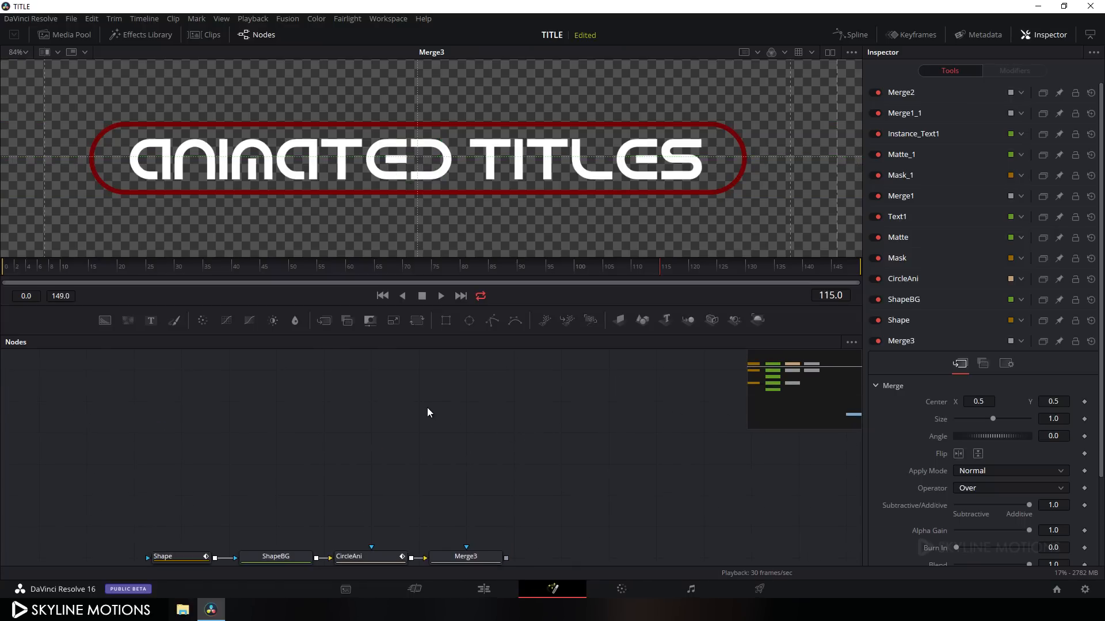
pyautogui.hotkey('ctrl', 'v')
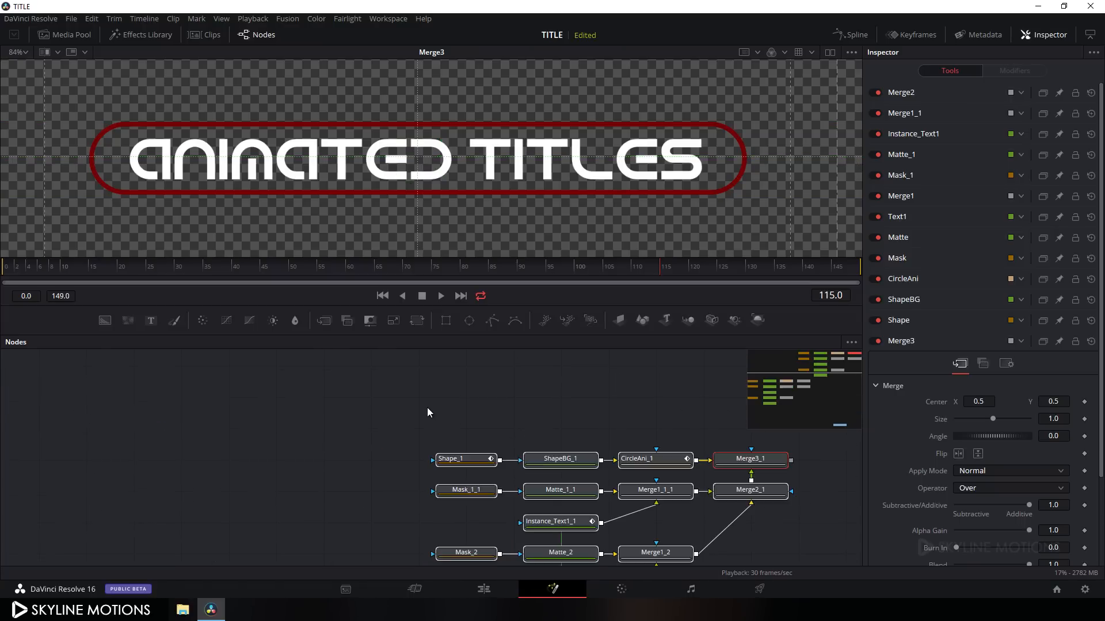
pyautogui.moveTo(749, 491); pyautogui.dragTo(569, 463)
pyautogui.scroll(-3, 592, 454)
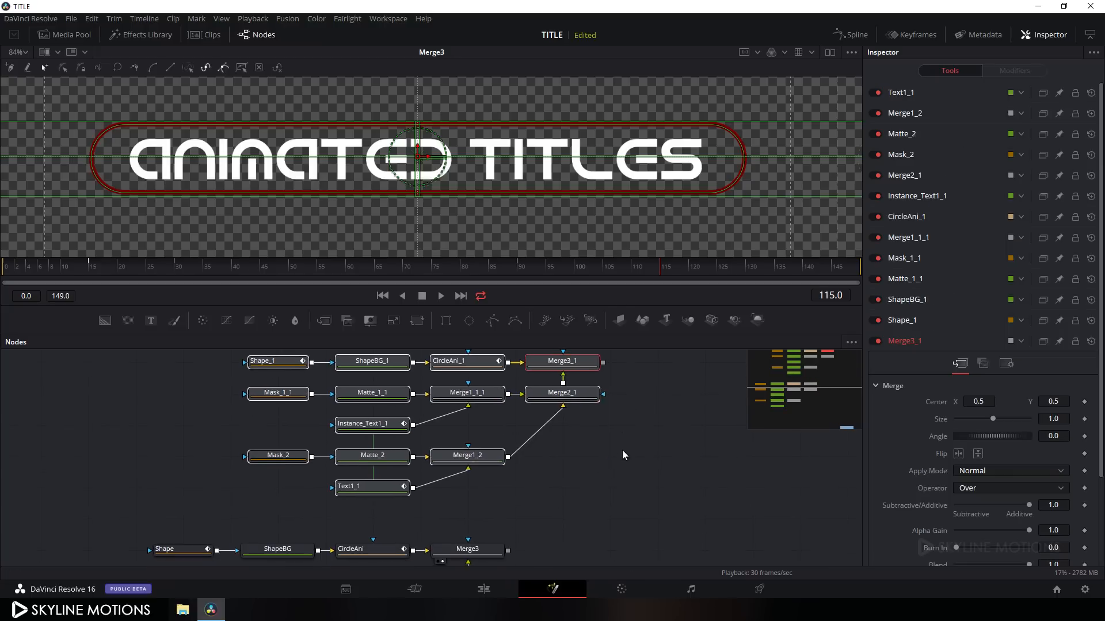
pyautogui.moveTo(574, 367); pyautogui.dragTo(479, 367)
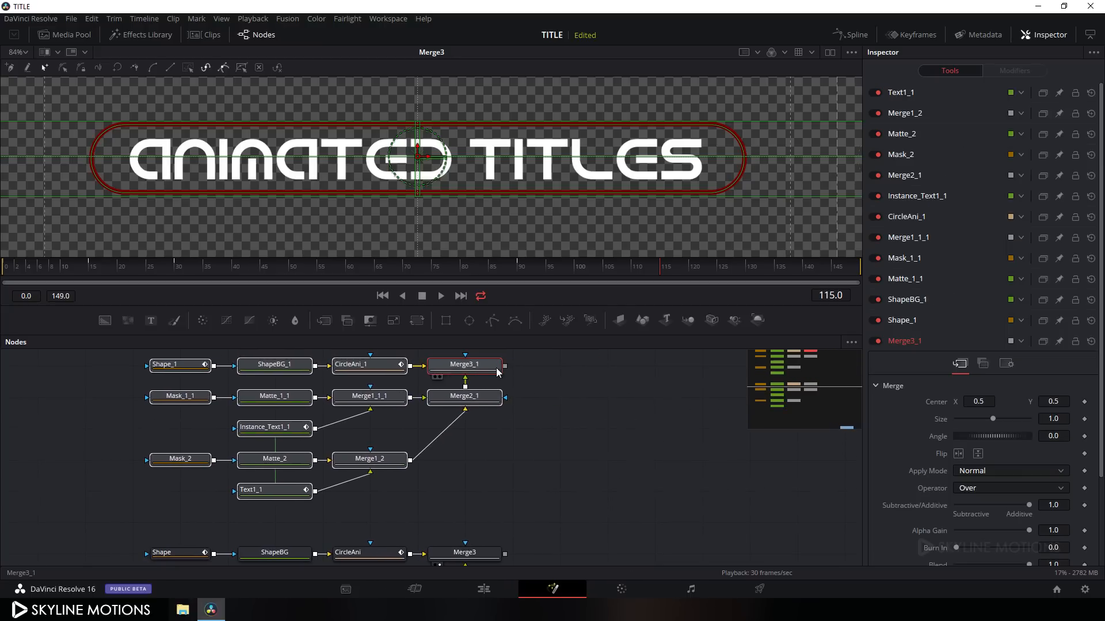
# Add an Underlay behind all the original title nodes, from Shape and Merge3 down to Text1
pyautogui.click(571, 471)
pyautogui.scroll(-7, 590, 475)
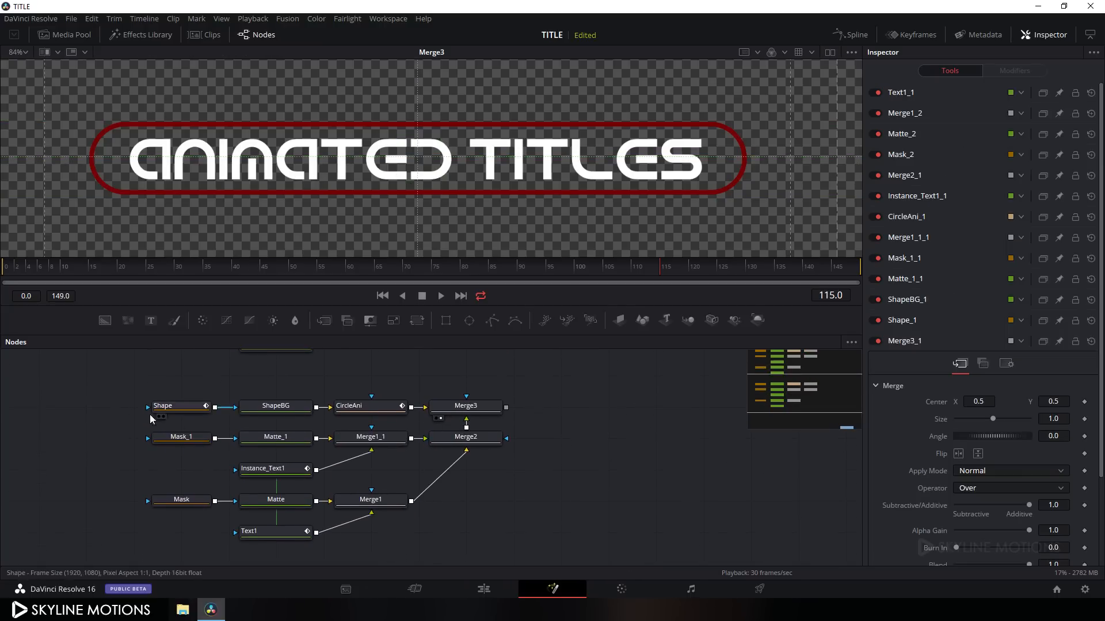
pyautogui.moveTo(121, 386); pyautogui.dragTo(533, 558)
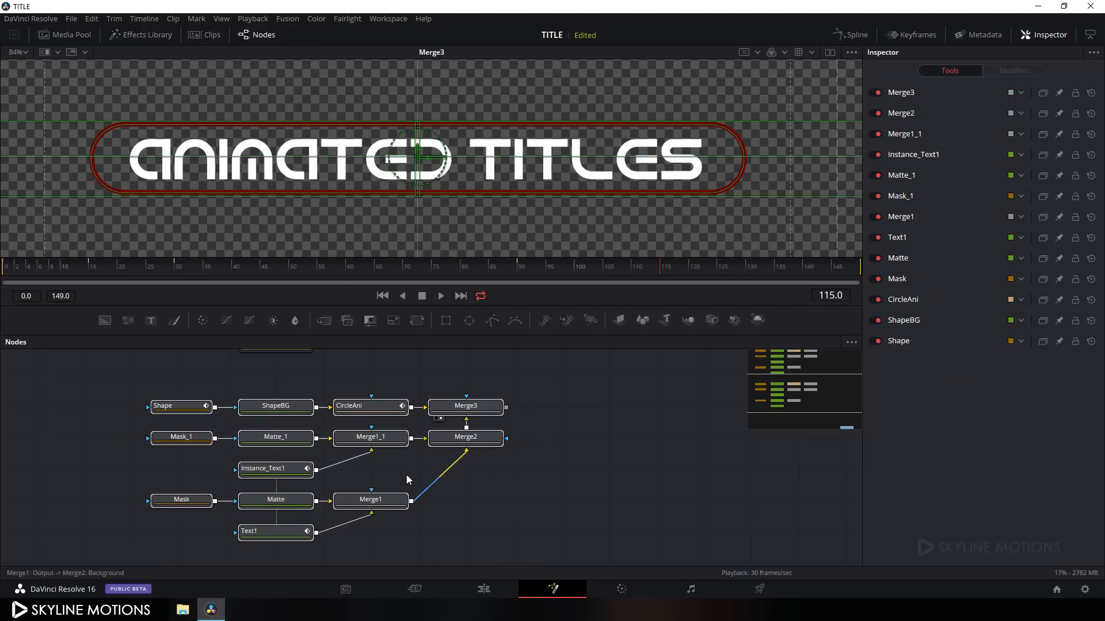
pyautogui.click(380, 441)
pyautogui.rightClick(380, 441)
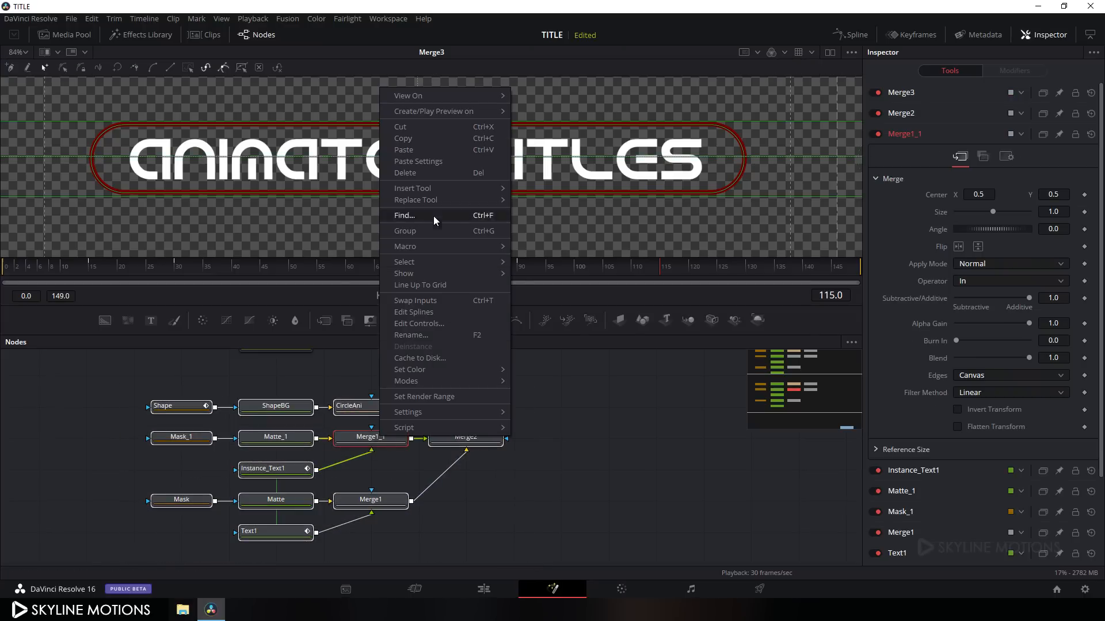
pyautogui.moveTo(424, 189)
pyautogui.moveTo(542, 298)
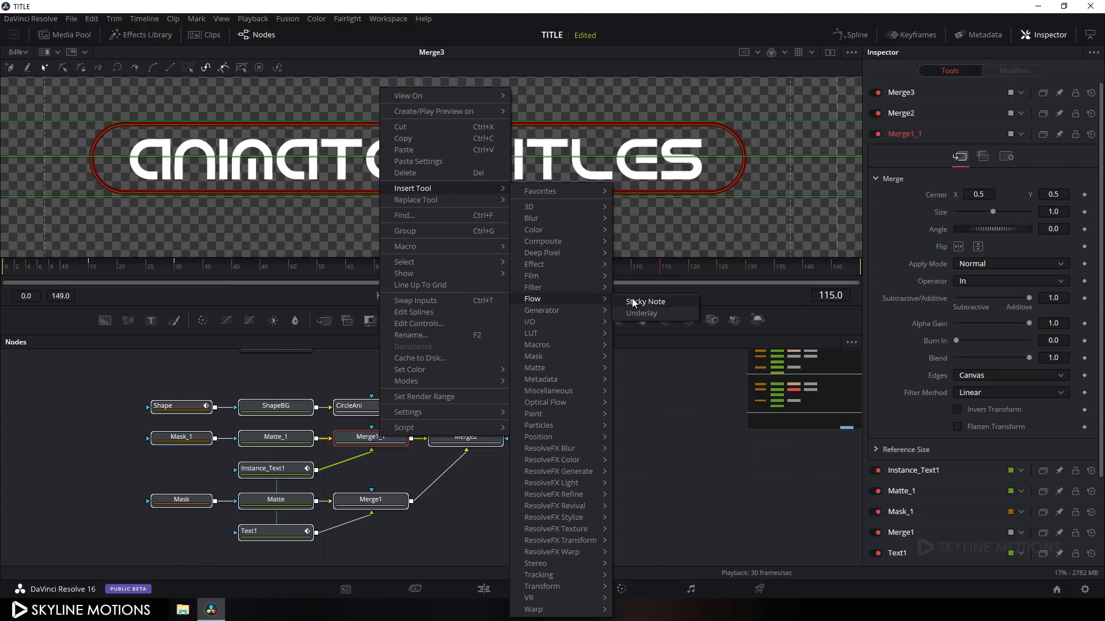
pyautogui.click(648, 313)
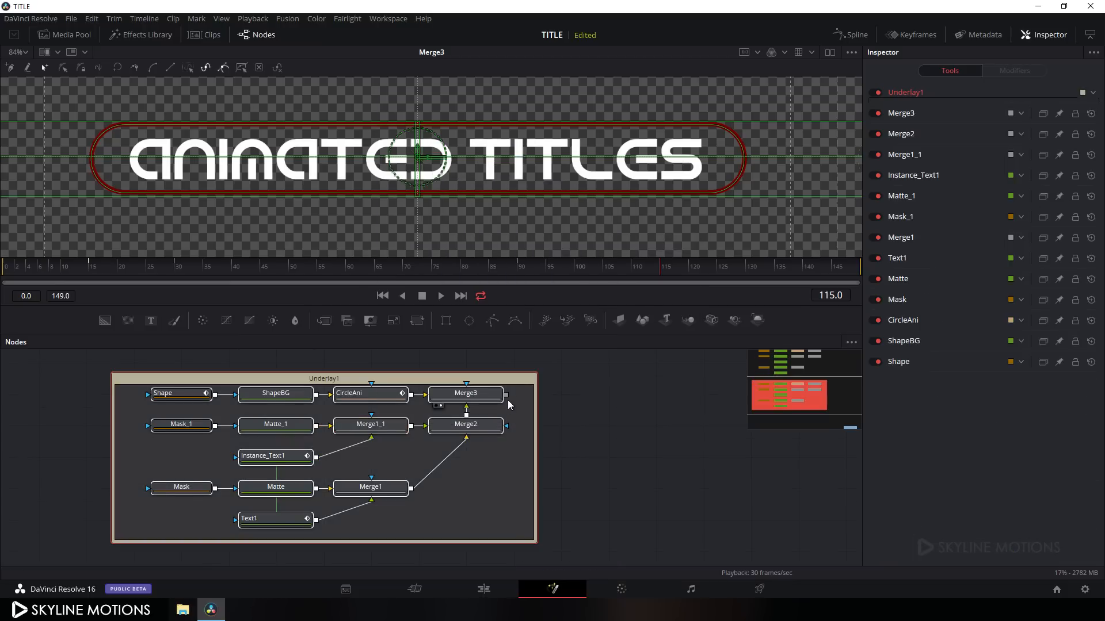
# Rename the underlay FirstTitle and set its color to Olive
pyautogui.moveTo(521, 394); pyautogui.dragTo(164, 522)
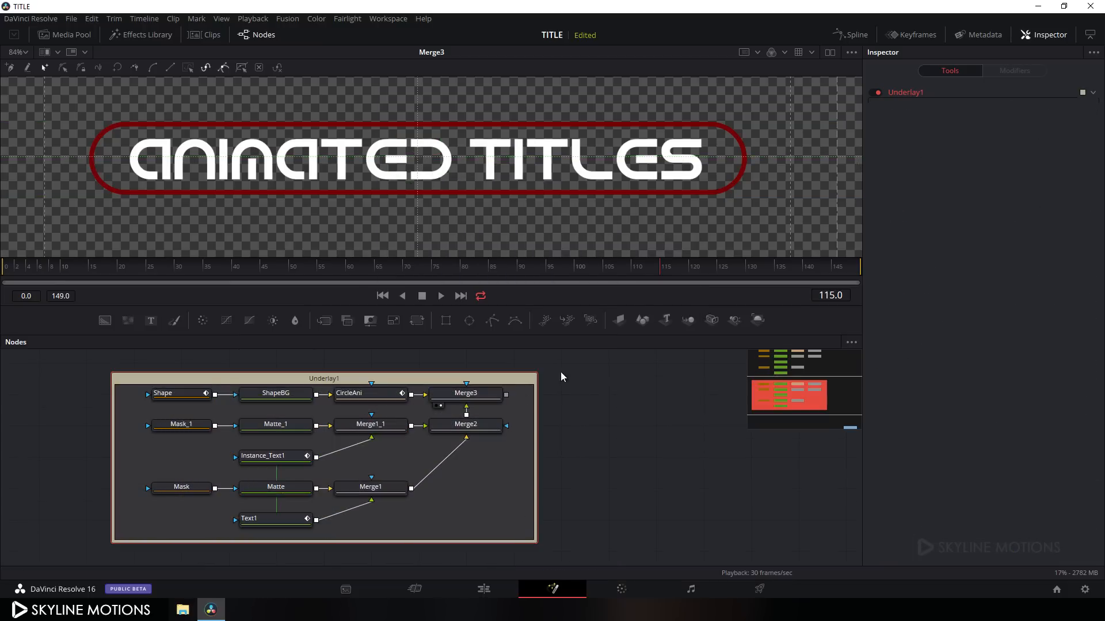
pyautogui.rightClick(515, 378)
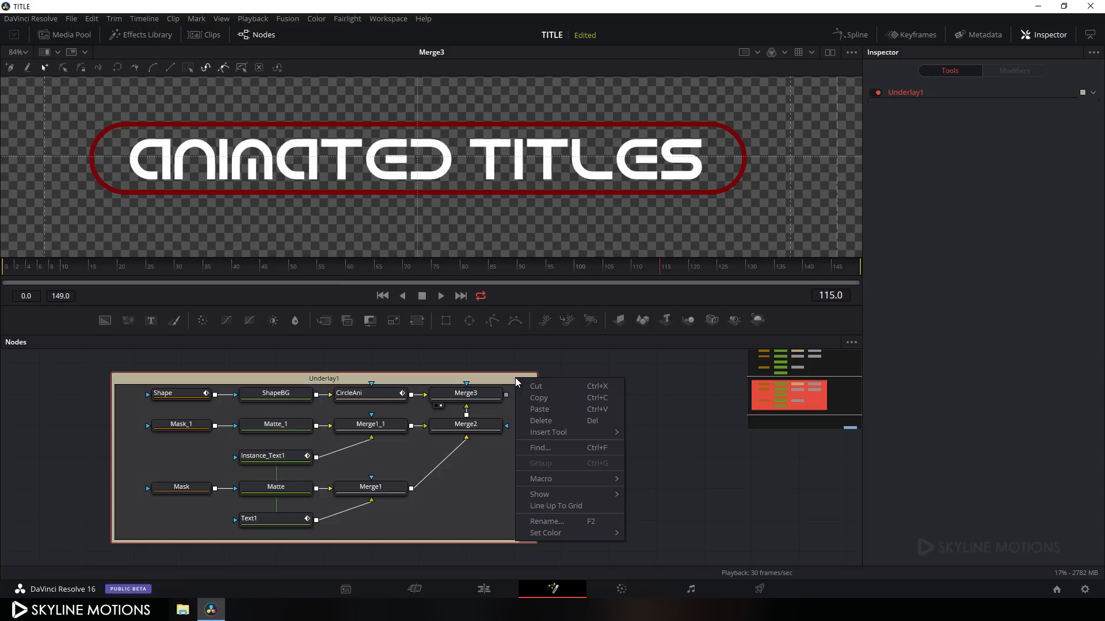
pyautogui.click(544, 521)
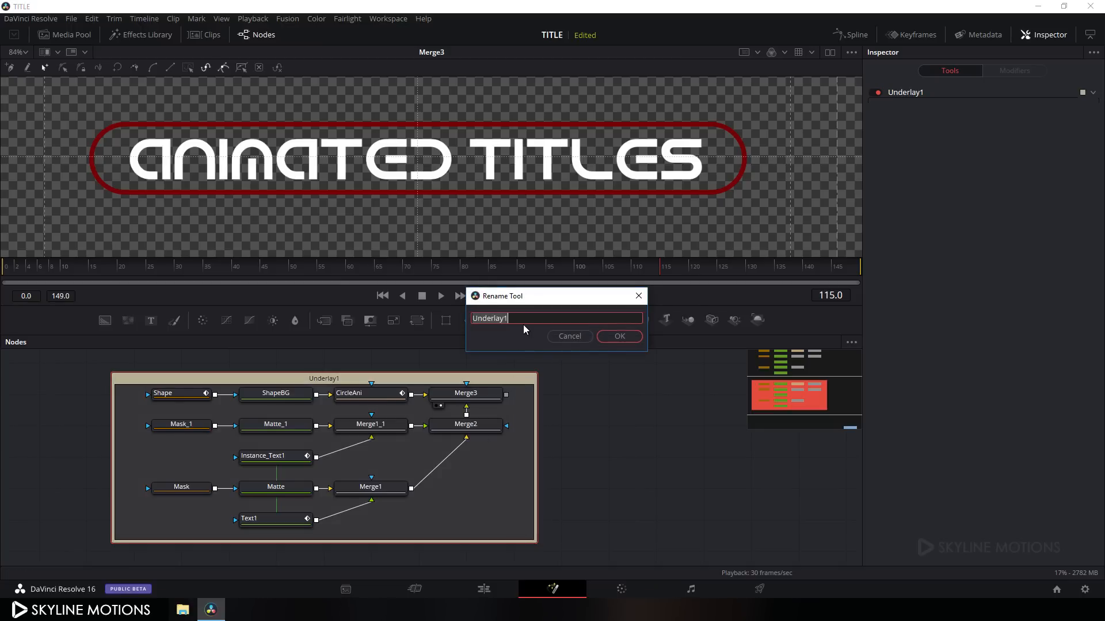
pyautogui.write('First Title')
pyautogui.click(604, 336)
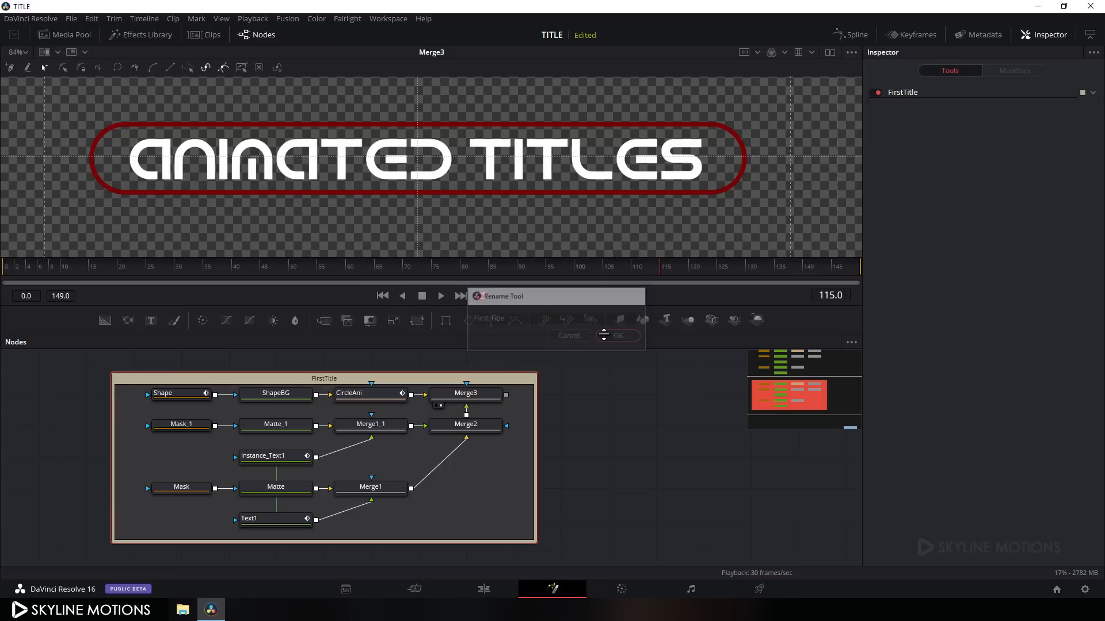
pyautogui.rightClick(517, 381)
pyautogui.moveTo(544, 535)
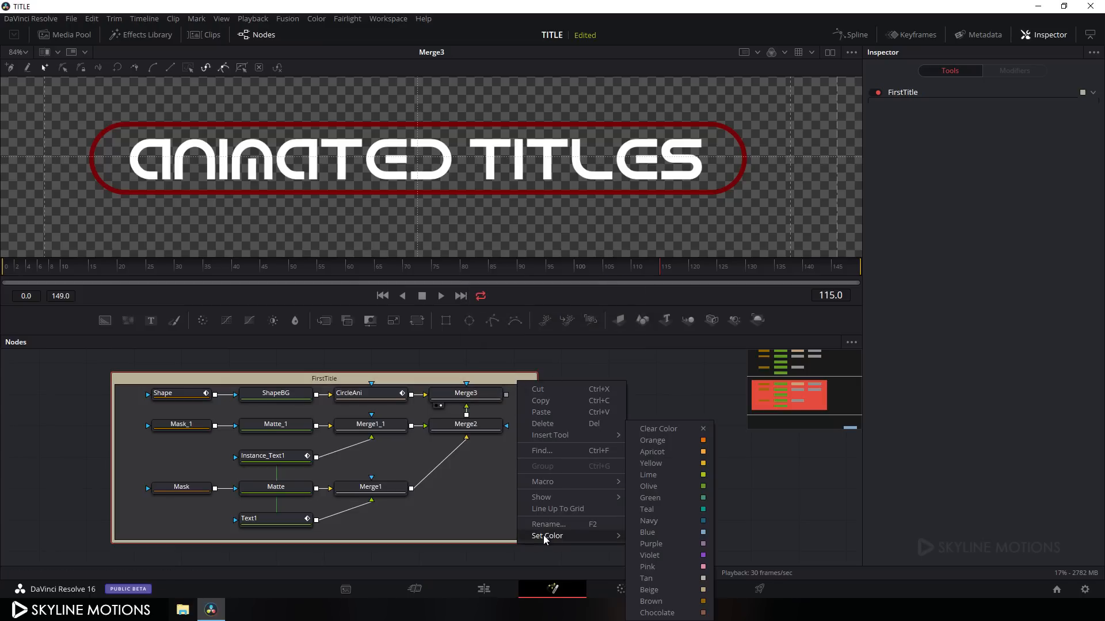
pyautogui.click(698, 487)
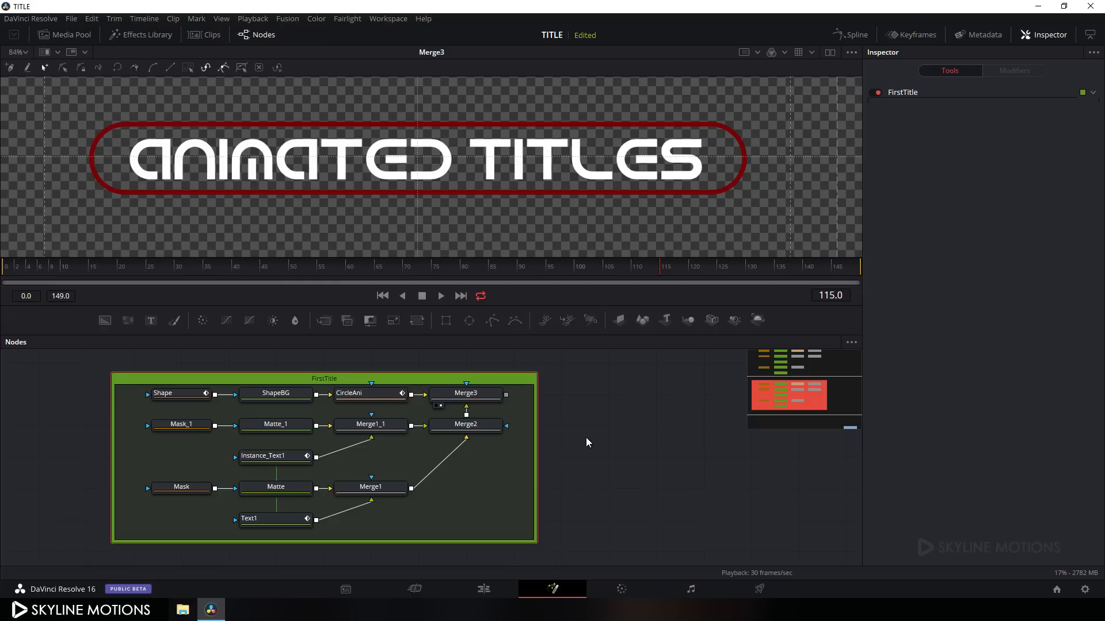
# Enlarge the node area and rename the duplicated Text1_1 node above the underlay as Text2
pyautogui.hotkey('ctrl', 'v')
pyautogui.scroll(4, 581, 391)
pyautogui.moveTo(571, 433); pyautogui.dragTo(574, 441)
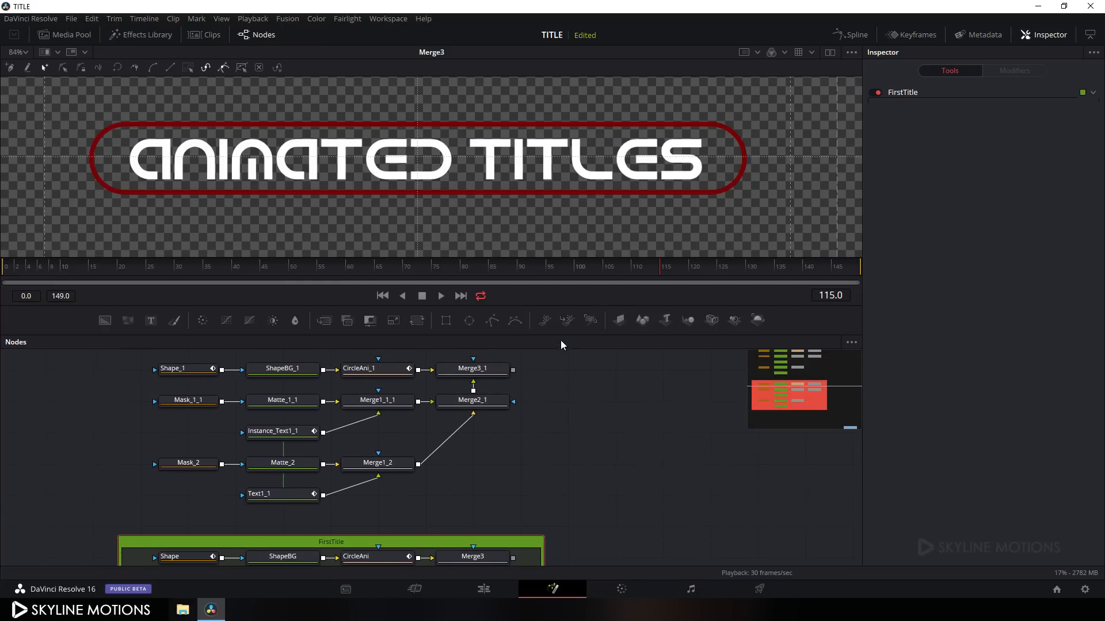
pyautogui.moveTo(560, 335); pyautogui.dragTo(560, 305)
pyautogui.moveTo(559, 381); pyautogui.dragTo(557, 387)
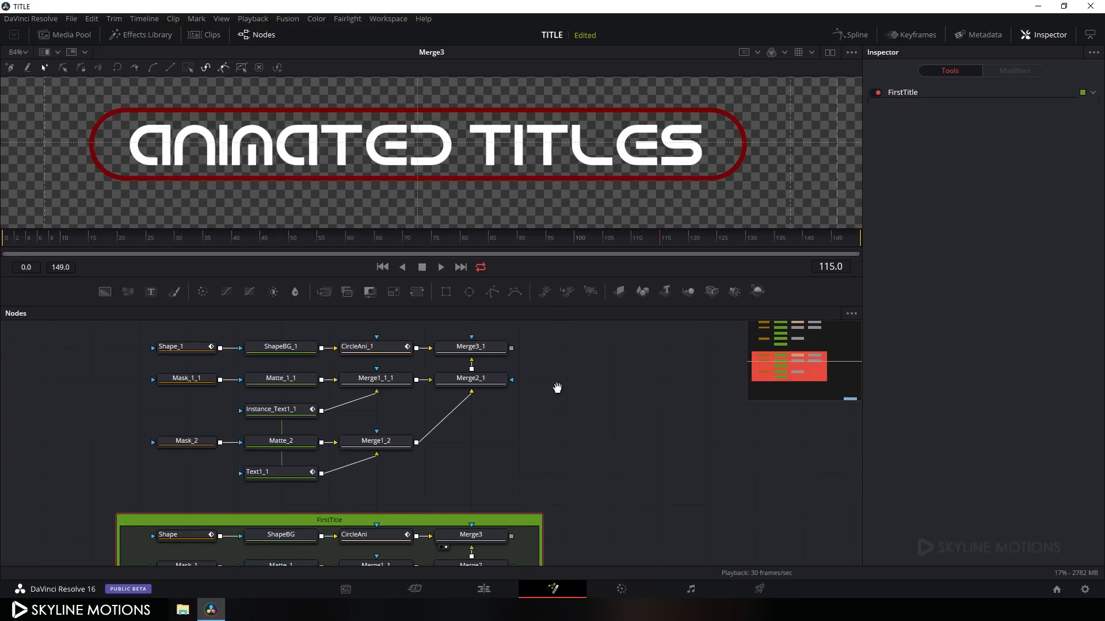
pyautogui.click(283, 476)
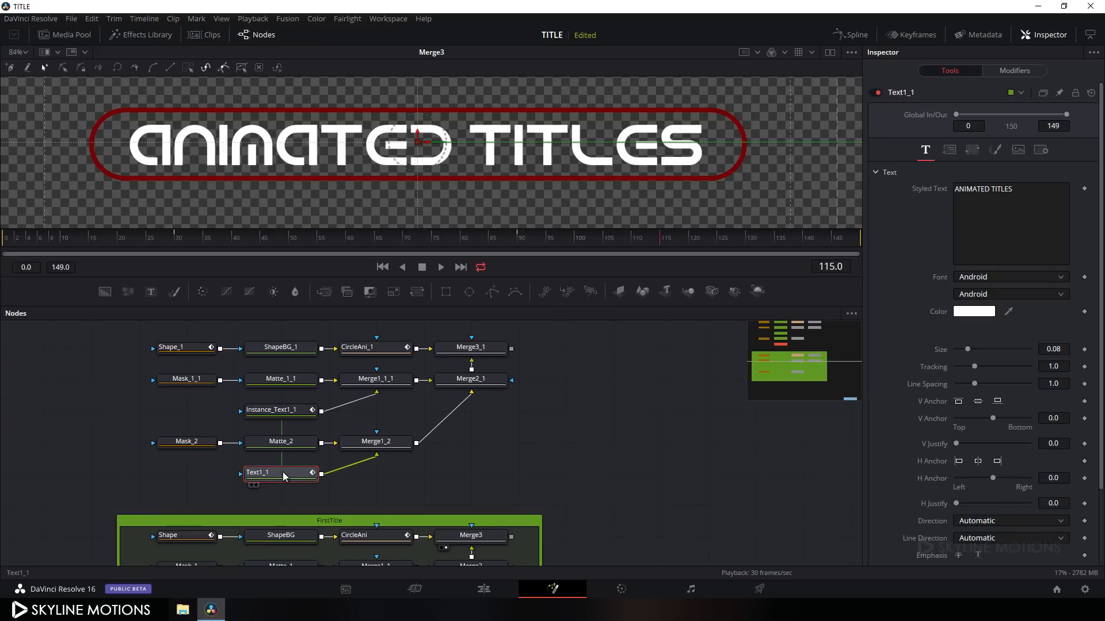
pyautogui.press('F2')
pyautogui.click(517, 321)
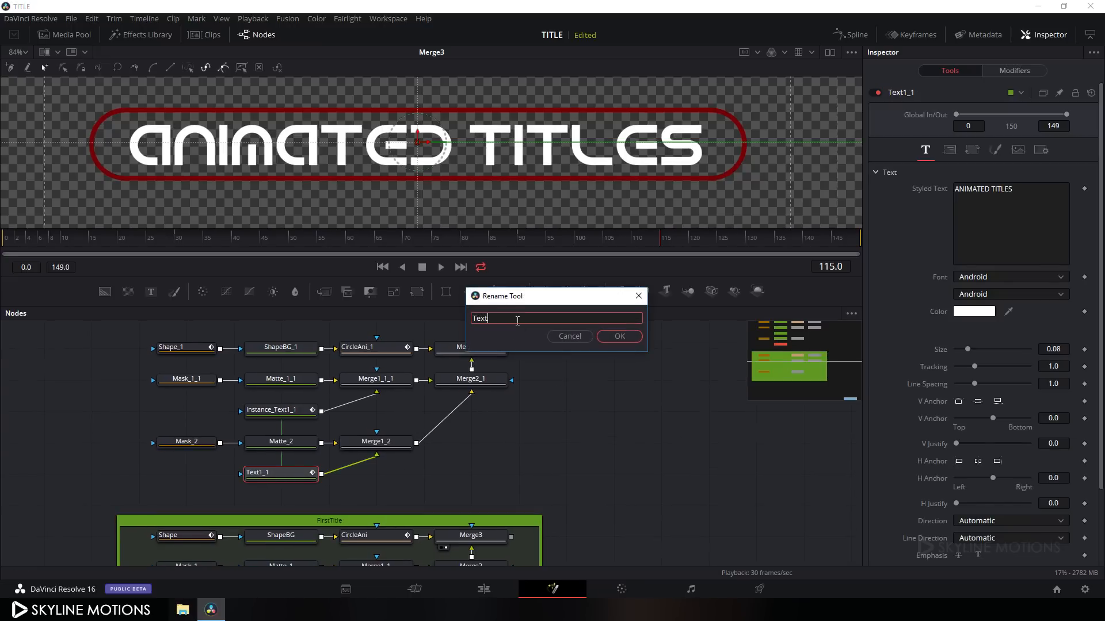
pyautogui.write('Text2')
pyautogui.click(611, 338)
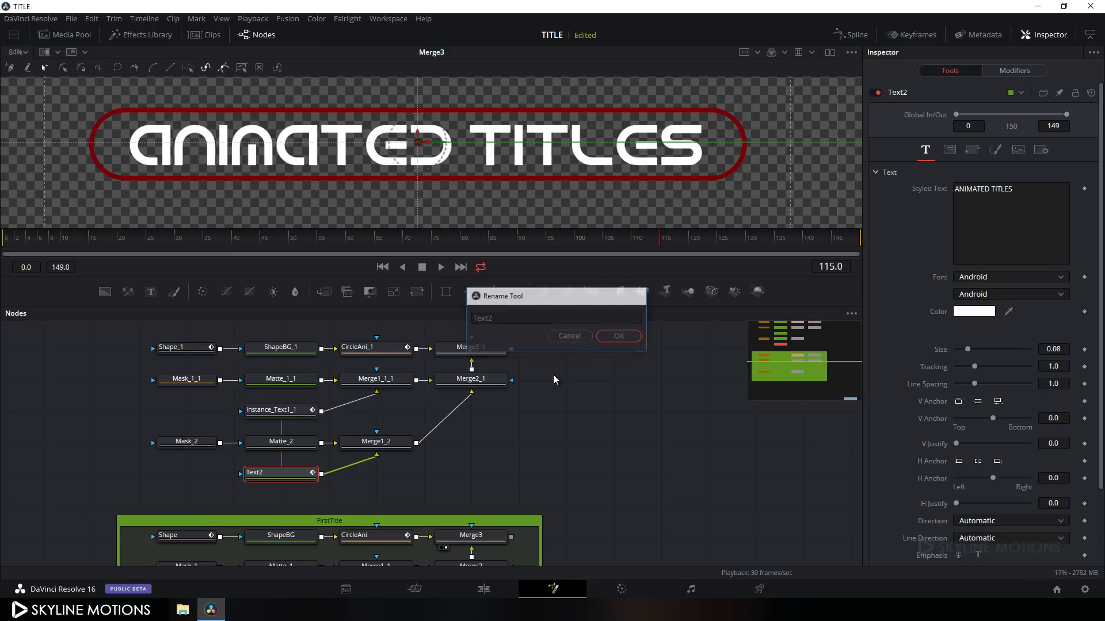
# Rename the duplicated Instance_Text1_1 node as Instance_Text2
pyautogui.click(286, 415)
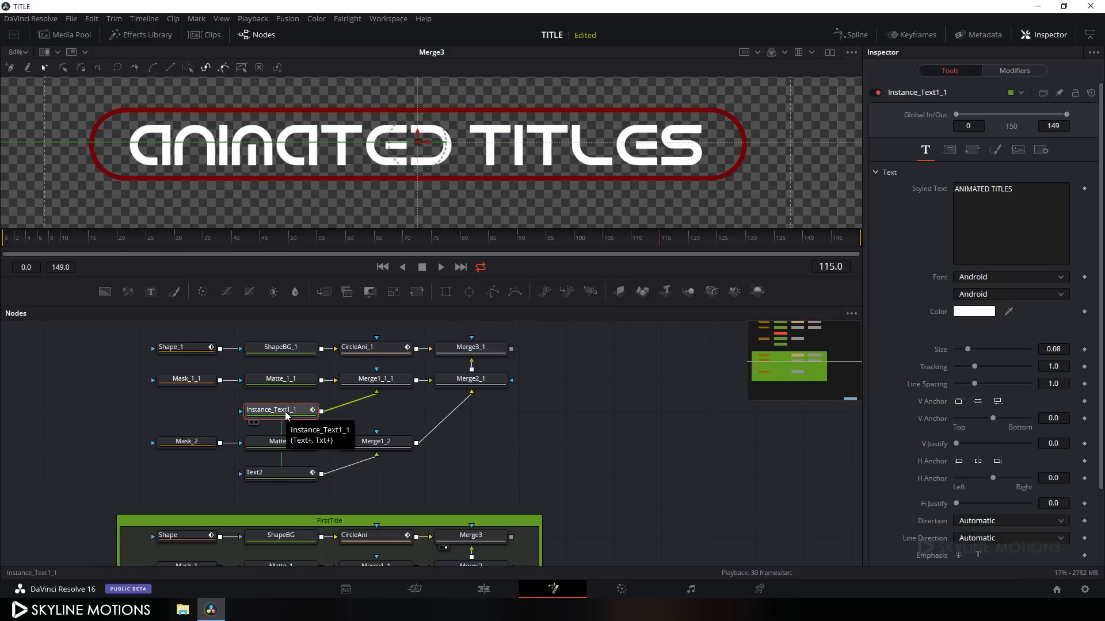
pyautogui.press('F2')
pyautogui.click(545, 318)
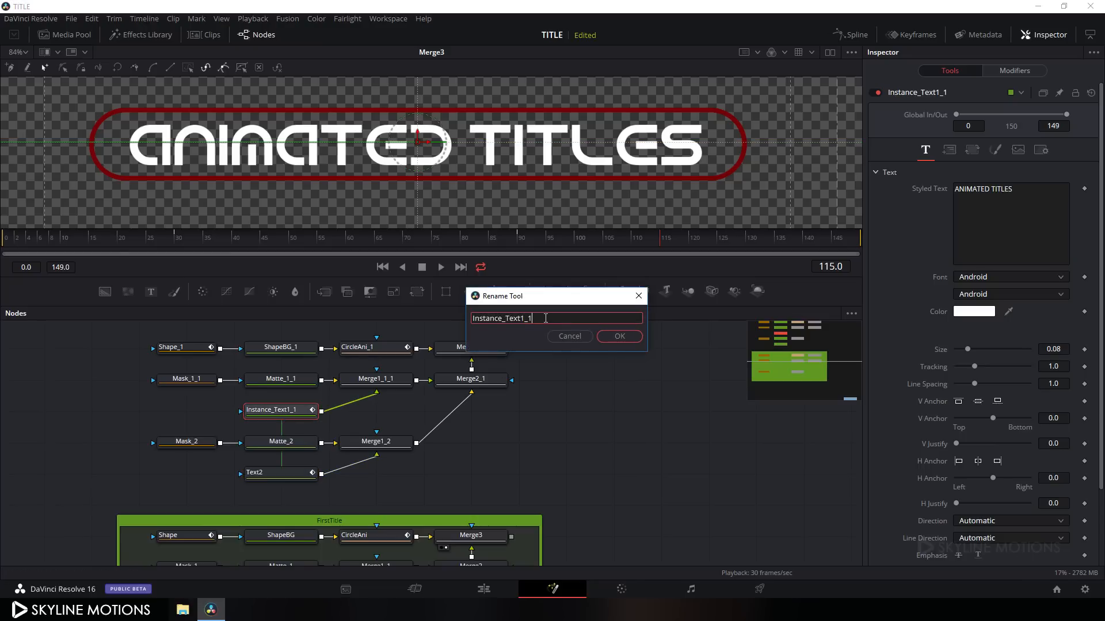
pyautogui.press('BackSpace')
pyautogui.press('BackSpace')
pyautogui.write('2')
pyautogui.click(616, 338)
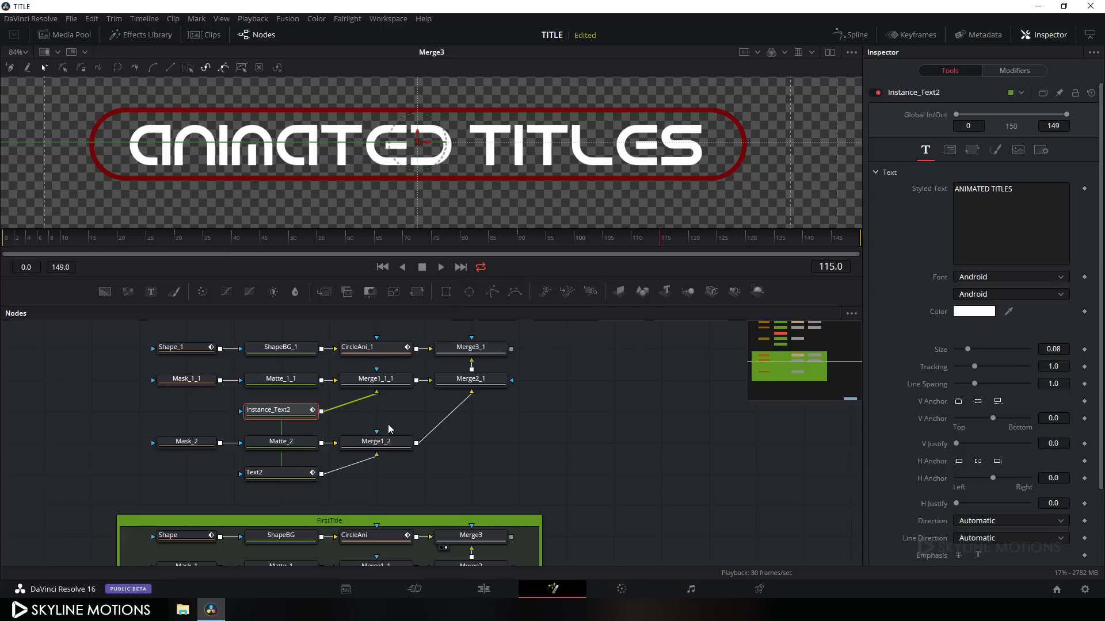
# Rename the duplicated Shape_1 node as Shape_2
pyautogui.click(185, 353)
pyautogui.press('F2')
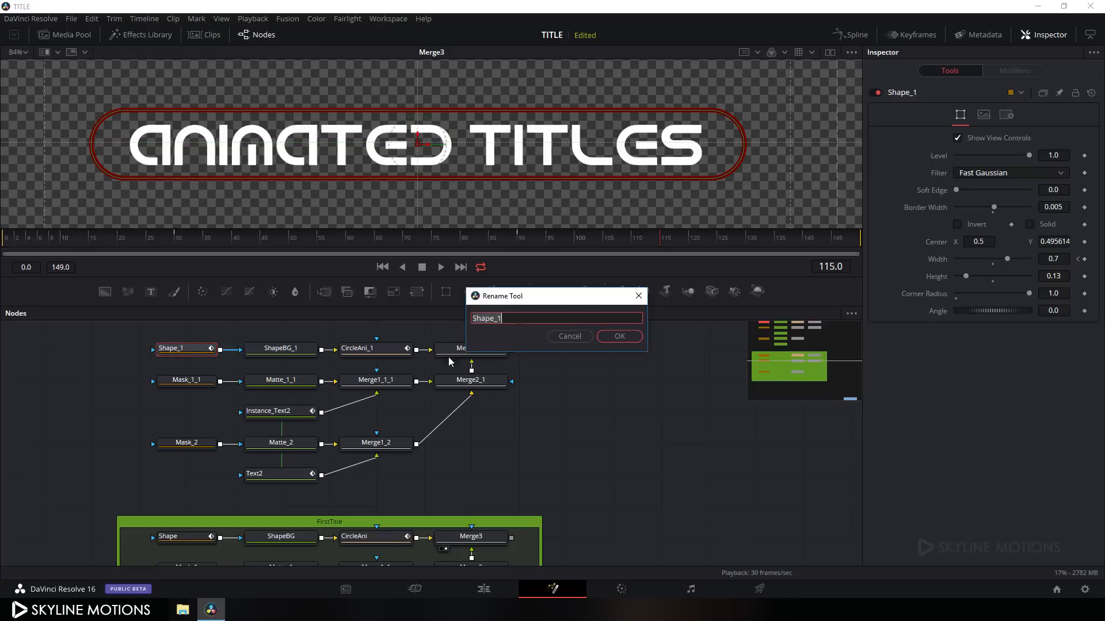
pyautogui.click(517, 319)
pyautogui.write('2')
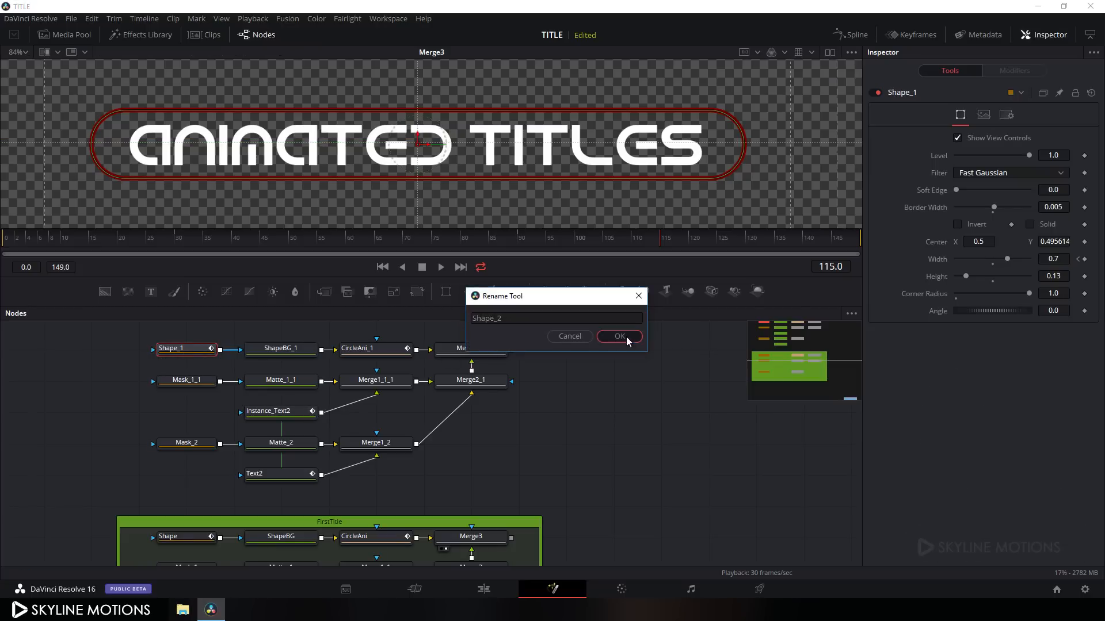
pyautogui.click(624, 337)
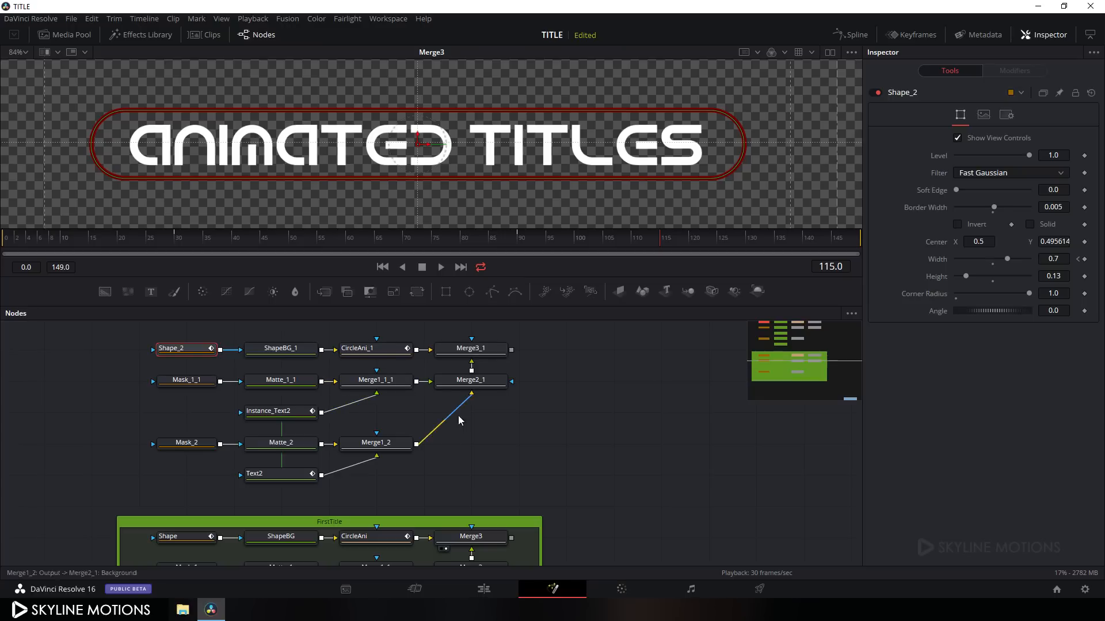
# Rename the duplicated CircleAni_1 node as CircleAni_2
pyautogui.click(379, 350)
pyautogui.press('F2')
pyautogui.click(538, 319)
pyautogui.press('BackSpace')
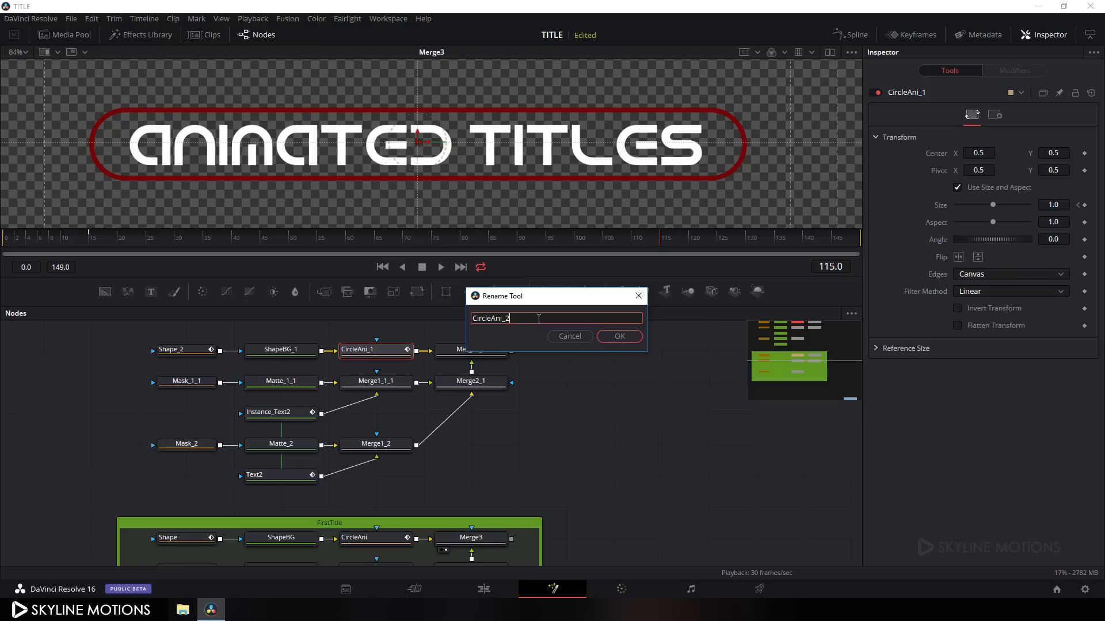
pyautogui.click(612, 336)
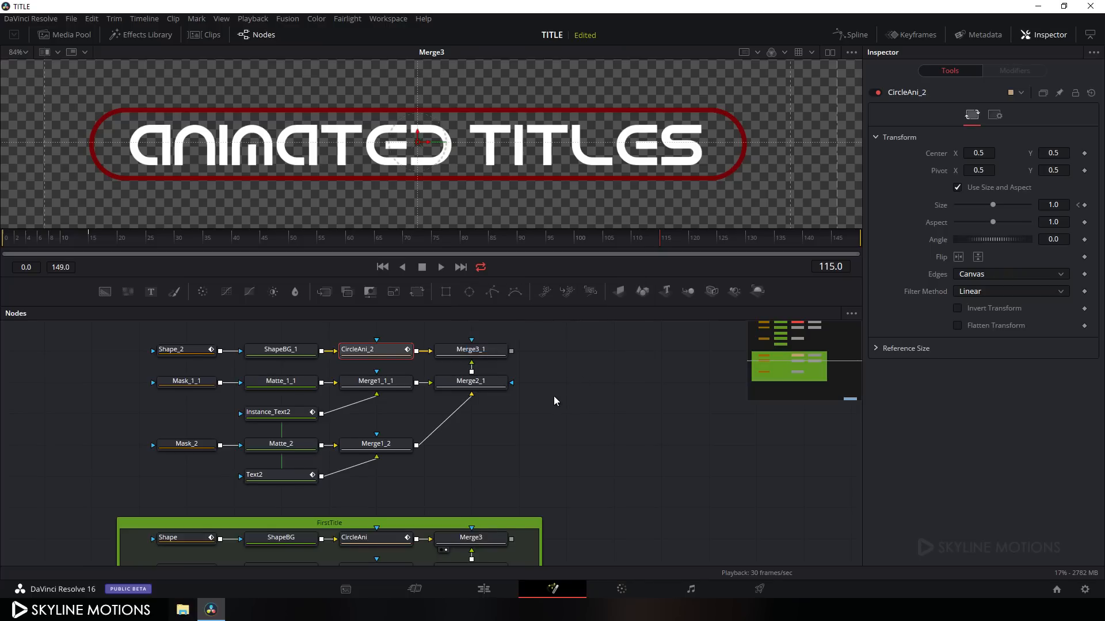
# Combine Merge3_1 as background and Merge3 as foreground in a new Merge node in line with Merge3_1, and show it in the viewer
pyautogui.moveTo(554, 397); pyautogui.dragTo(543, 391)
pyautogui.moveTo(571, 442); pyautogui.dragTo(401, 520)
pyautogui.click(529, 404)
pyautogui.click(324, 292)
pyautogui.moveTo(534, 407); pyautogui.dragTo(535, 438)
pyautogui.moveTo(590, 414); pyautogui.dragTo(417, 367)
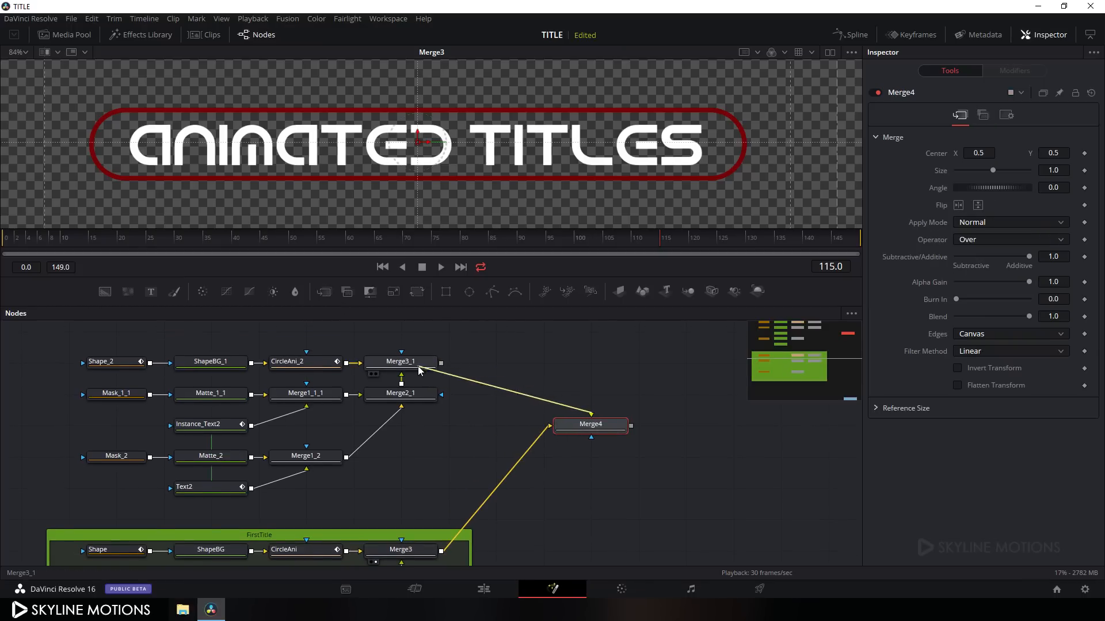
pyautogui.moveTo(558, 430); pyautogui.dragTo(511, 368)
pyautogui.press('1')
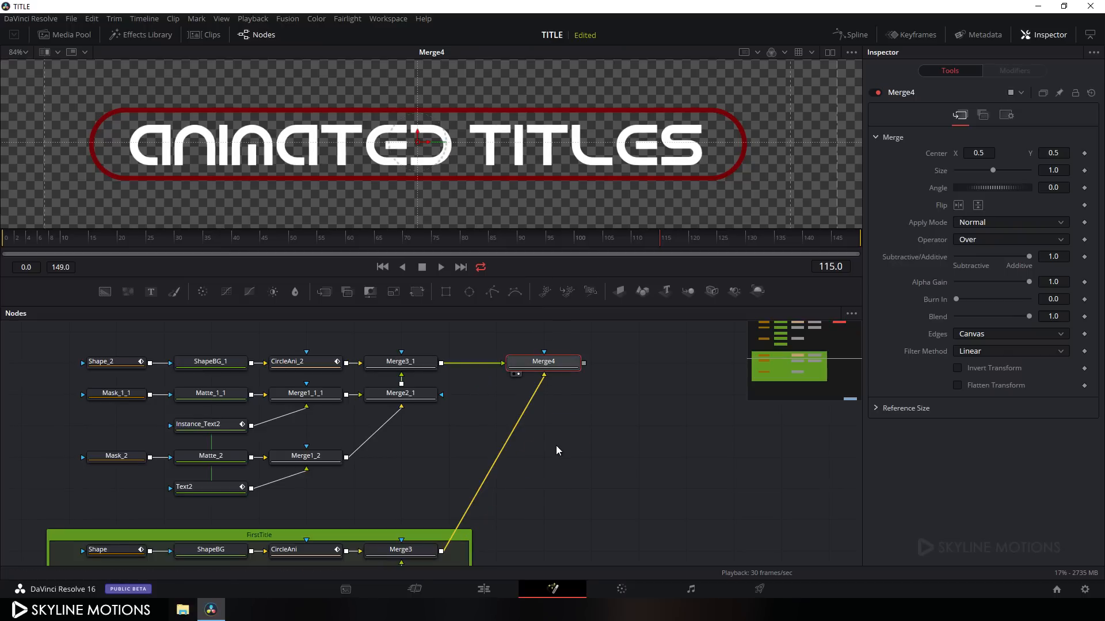
# Add a pipe router to the Merge3–Merge4 connection and place it level with Merge3, directly below Merge4
pyautogui.keyDown('alt'); pyautogui.click(497, 457); pyautogui.keyUp('alt')
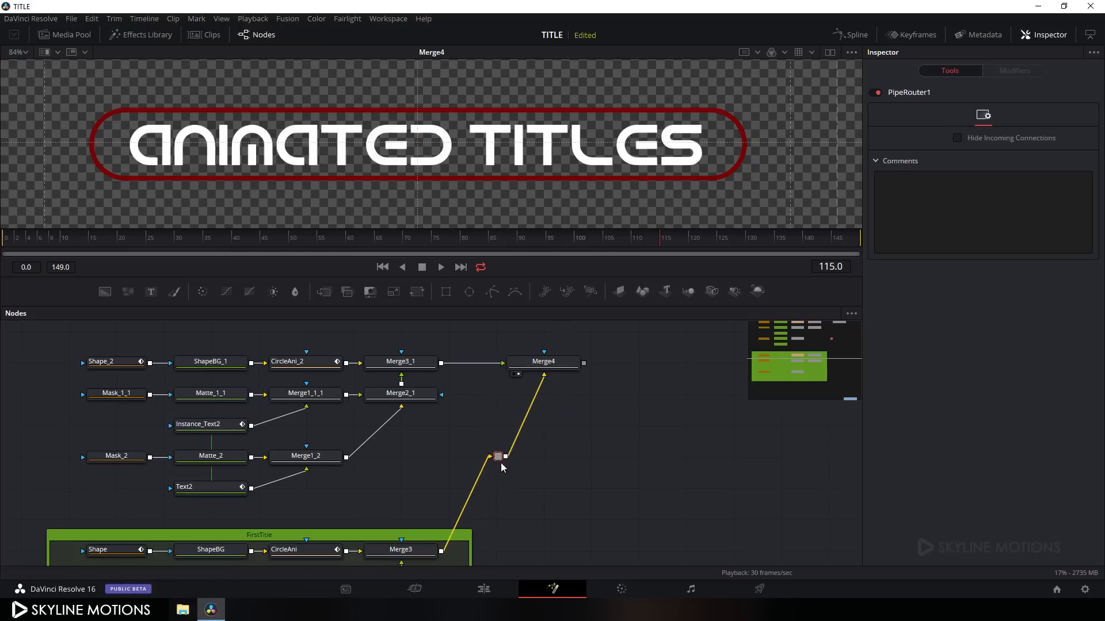
pyautogui.moveTo(497, 456); pyautogui.dragTo(545, 550)
pyautogui.scroll(-2, 611, 480)
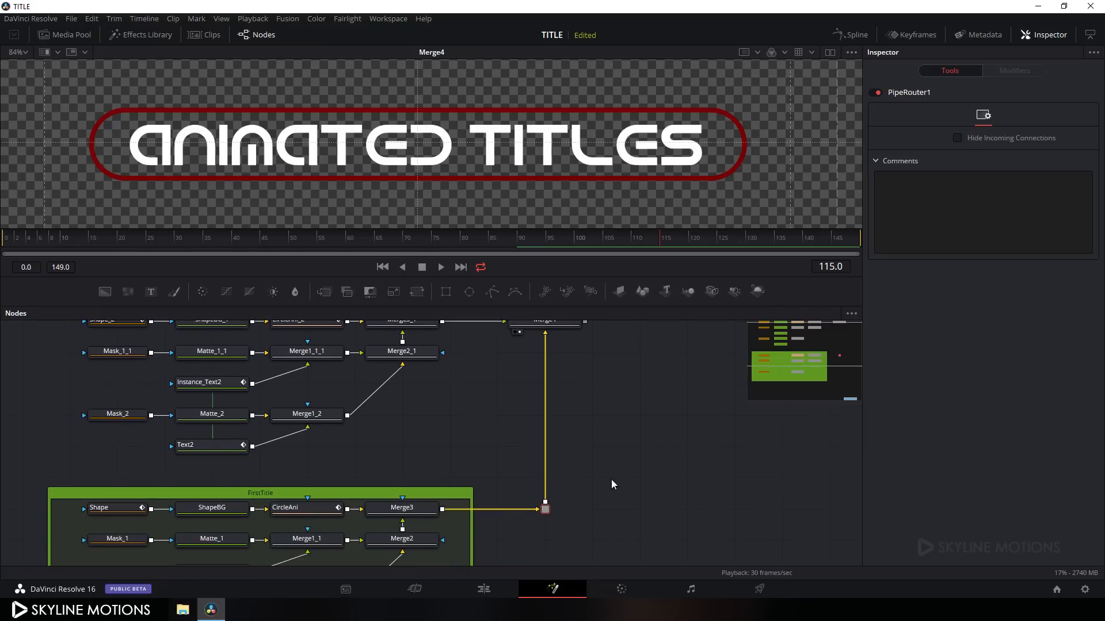
pyautogui.scroll(2, 583, 430)
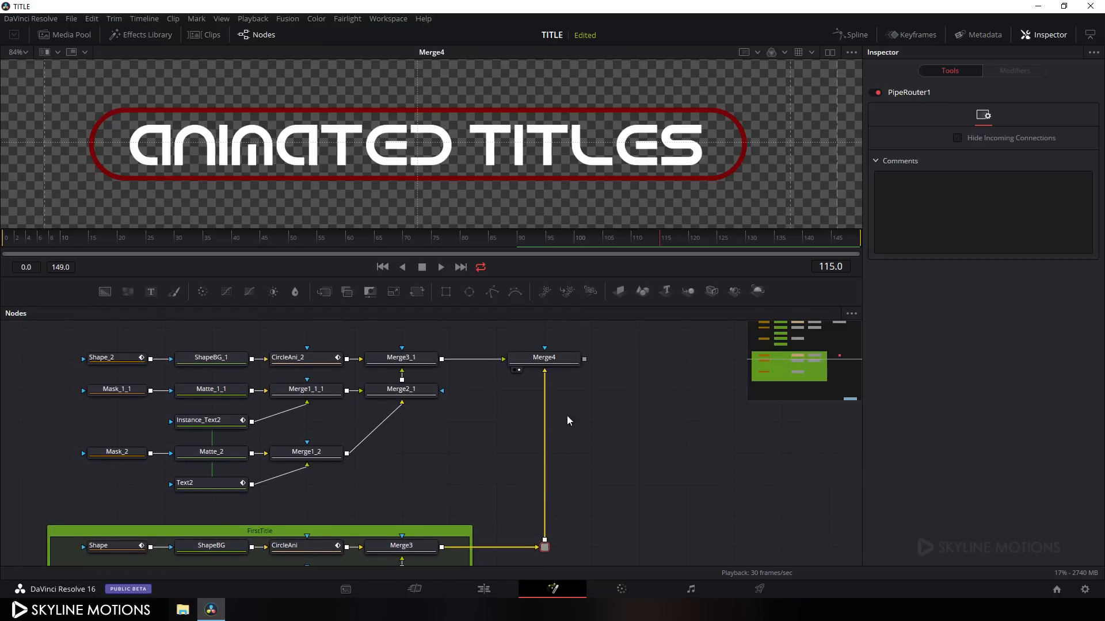
pyautogui.moveTo(581, 437); pyautogui.dragTo(605, 446)
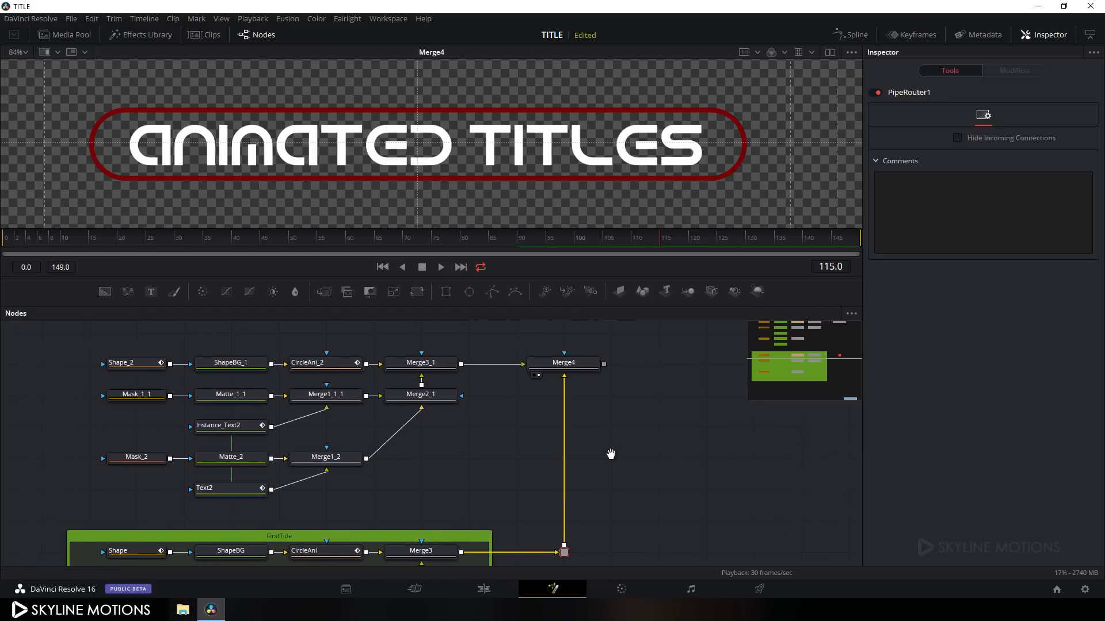
pyautogui.scroll(-1, 609, 450)
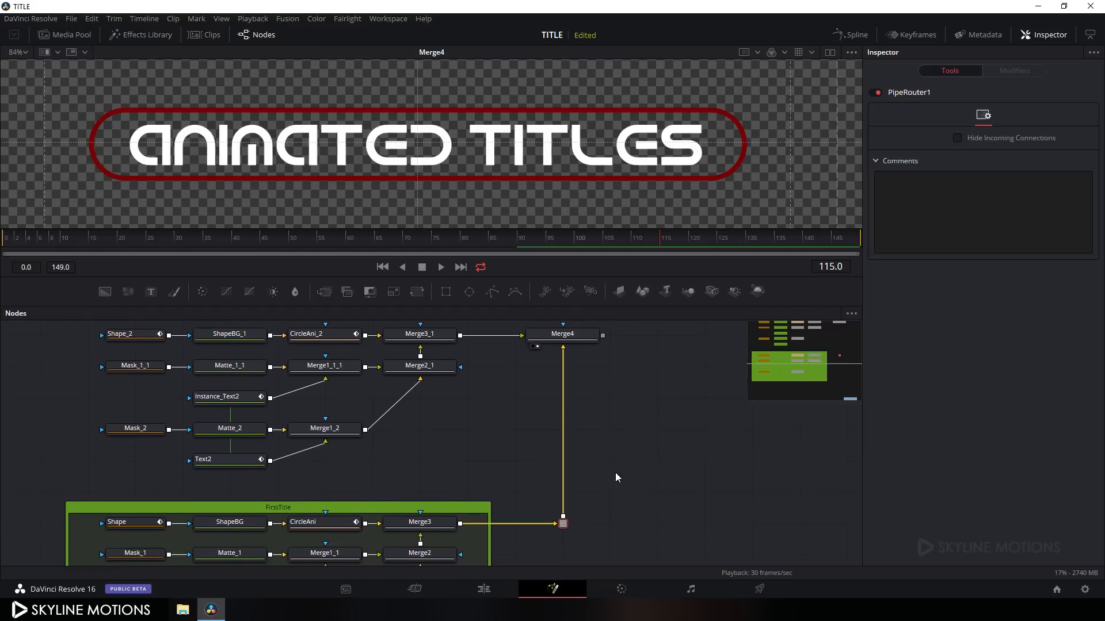
pyautogui.scroll(1, 538, 421)
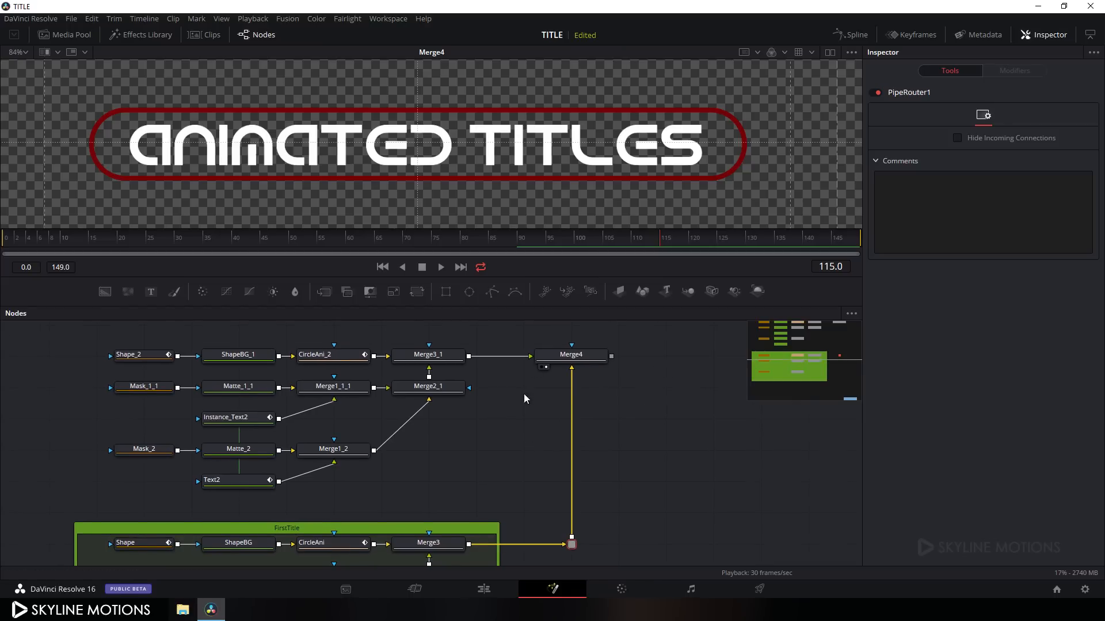
# Make room before Merge4, insert a Transform node after Merge3_1, and name it SecondTitleCon
pyautogui.moveTo(584, 361); pyautogui.dragTo(631, 361)
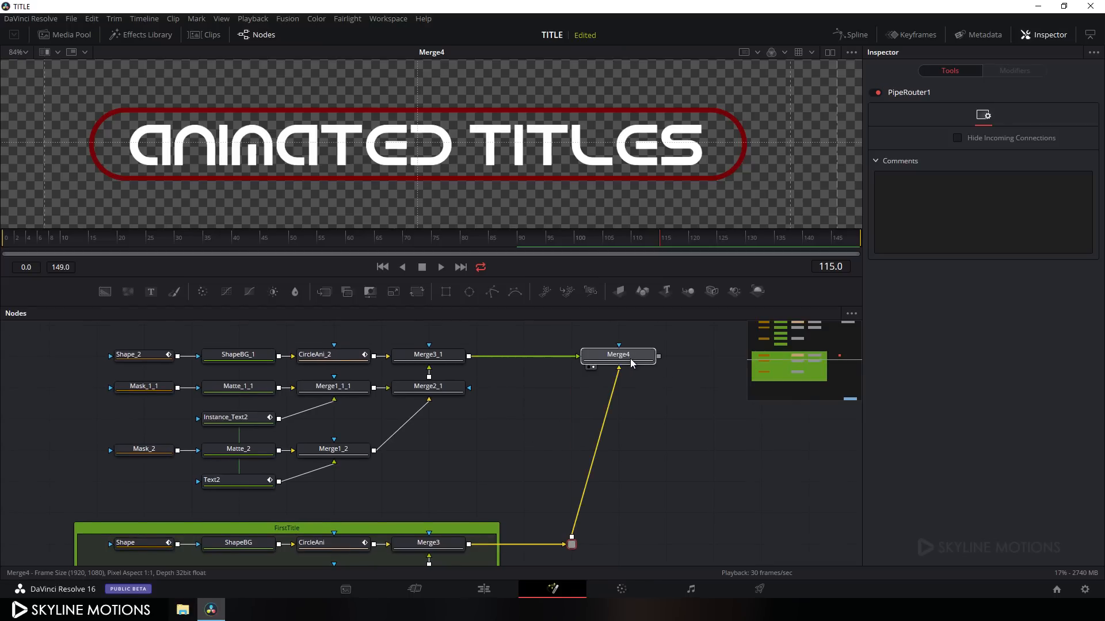
pyautogui.click(632, 361)
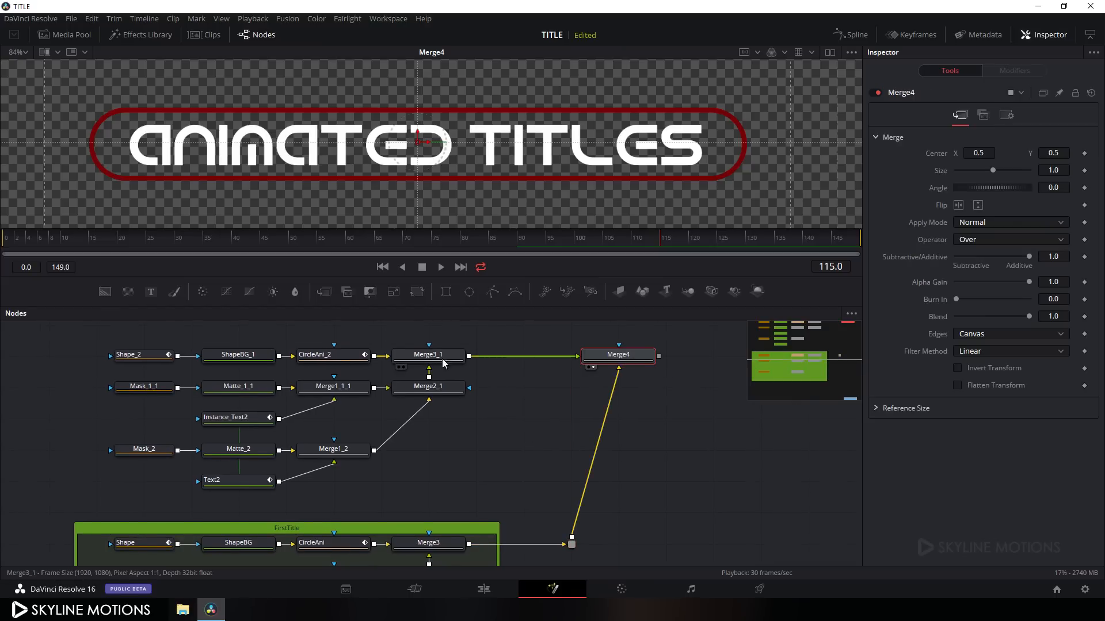
pyautogui.click(451, 359)
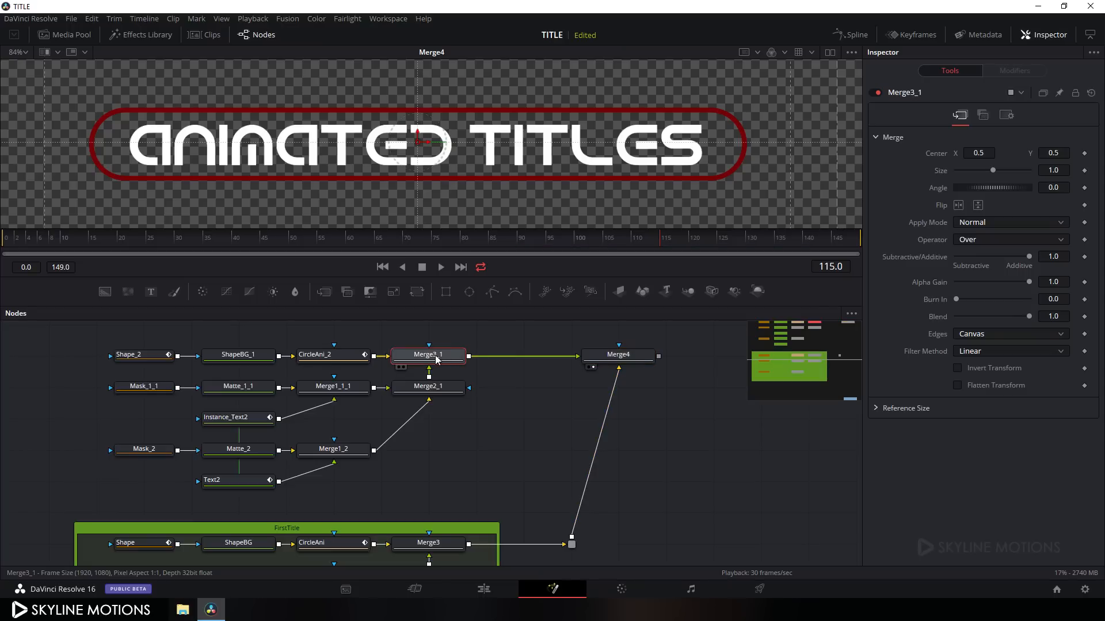
pyautogui.click(418, 292)
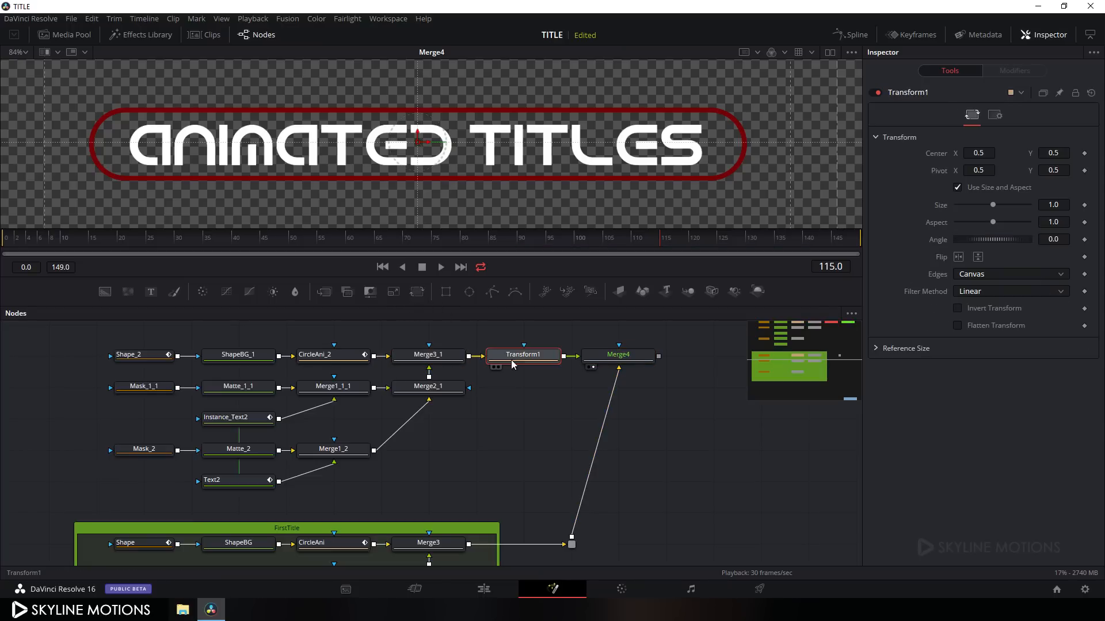
pyautogui.press('F2')
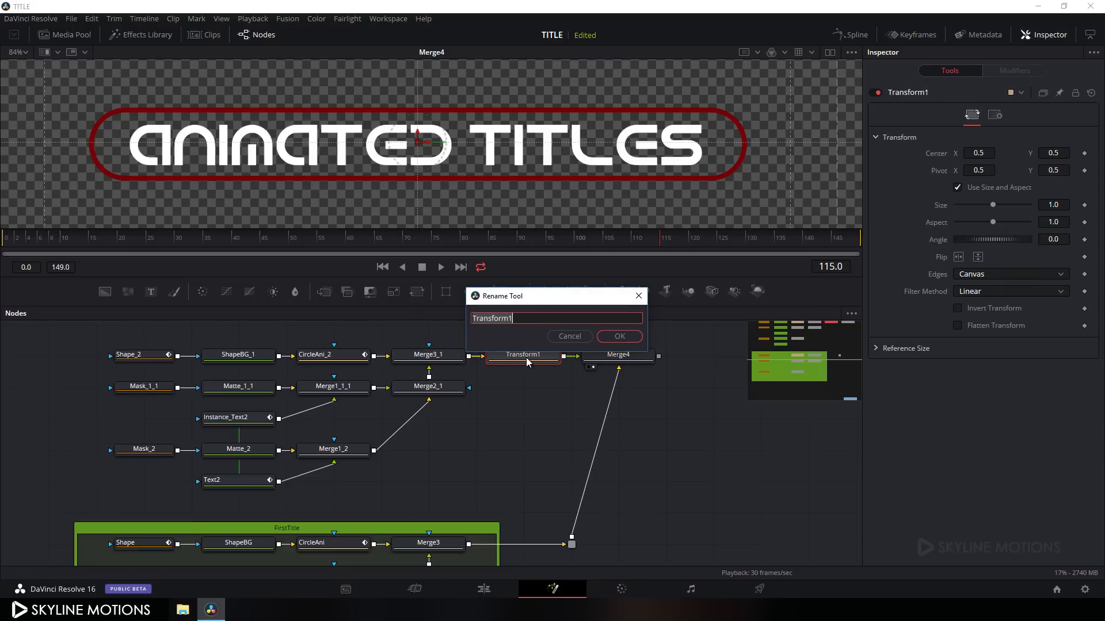
pyautogui.write('SecondTitl')
pyautogui.write('on')
pyautogui.click(621, 336)
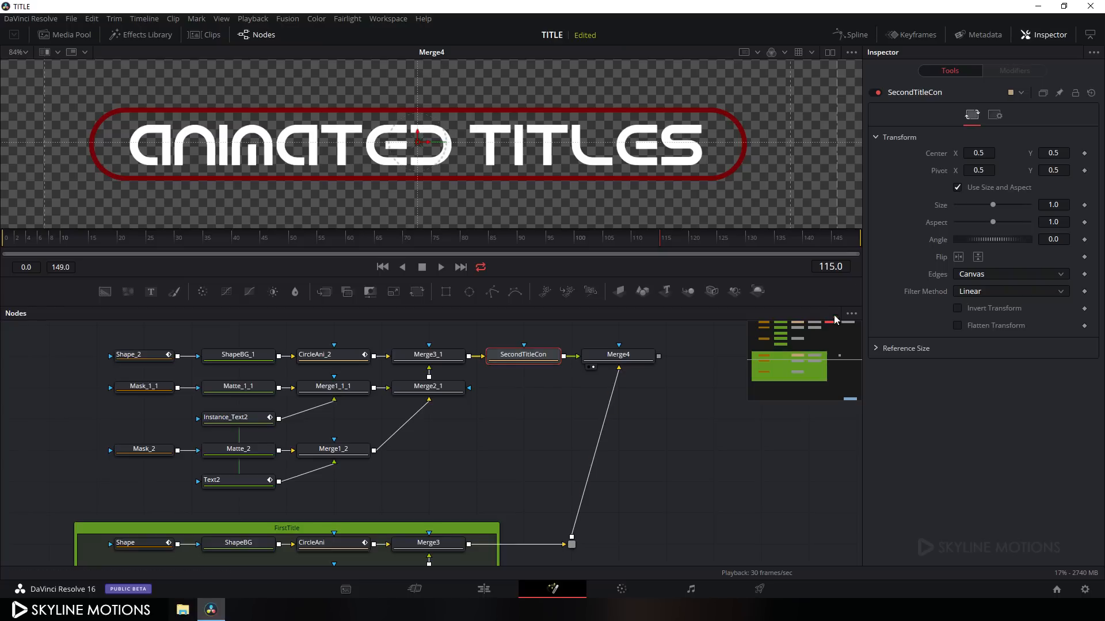
# Set the SecondTitleCon size to 0.4 and move the second title just below the first, to about 0.39 in Y
pyautogui.moveTo(992, 206); pyautogui.dragTo(978, 206)
pyautogui.click(1065, 205)
pyautogui.moveTo(1065, 203); pyautogui.dragTo(1033, 206)
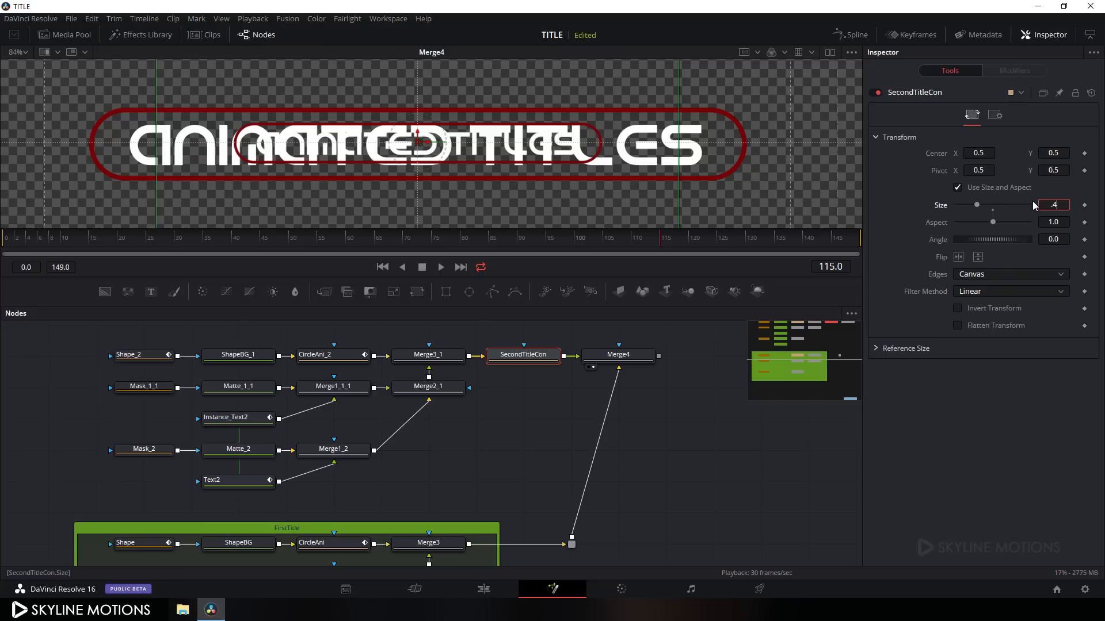
pyautogui.write('0.4')
pyautogui.press('Tab')
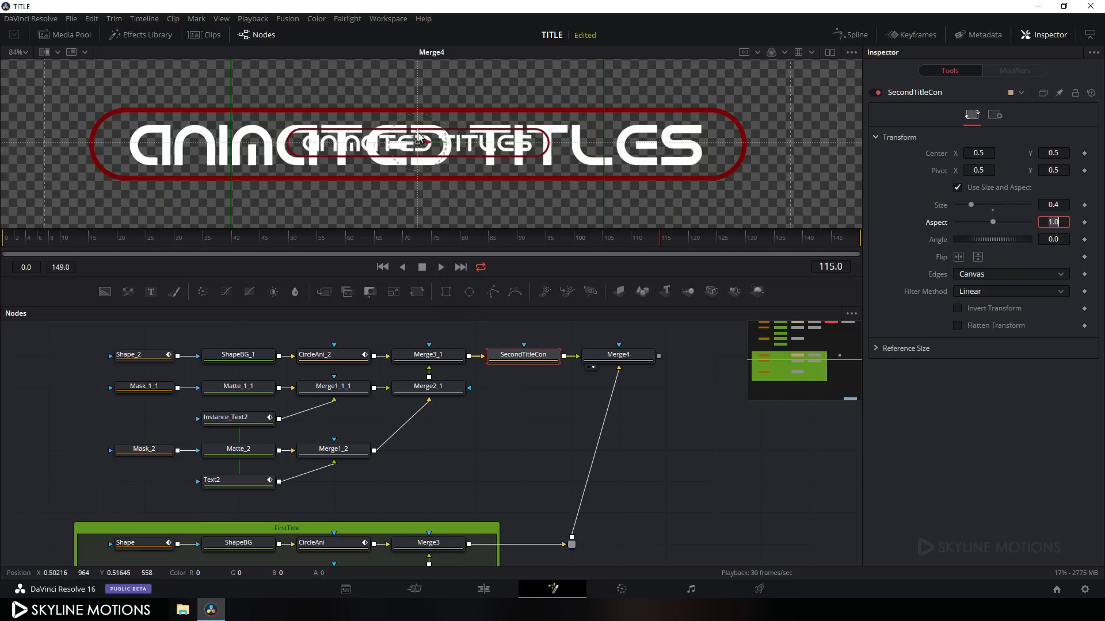
pyautogui.moveTo(423, 142); pyautogui.dragTo(418, 195)
pyautogui.scroll(-2, 464, 168)
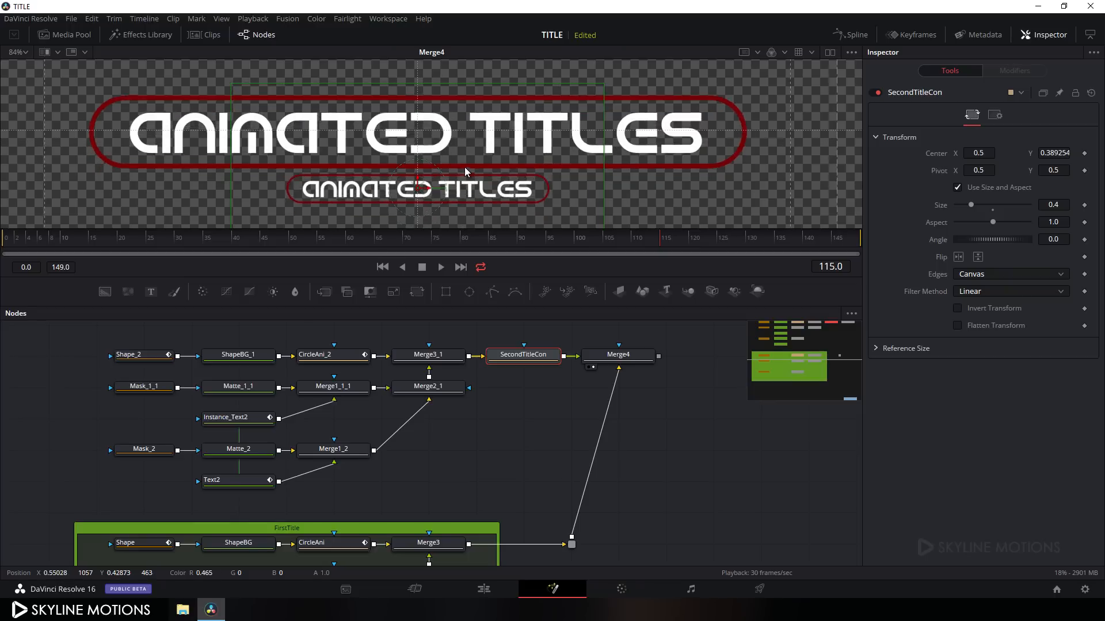
# Change the Text2 styled text to TUTORIAL and increase its tracking to about 1.417
pyautogui.click(226, 484)
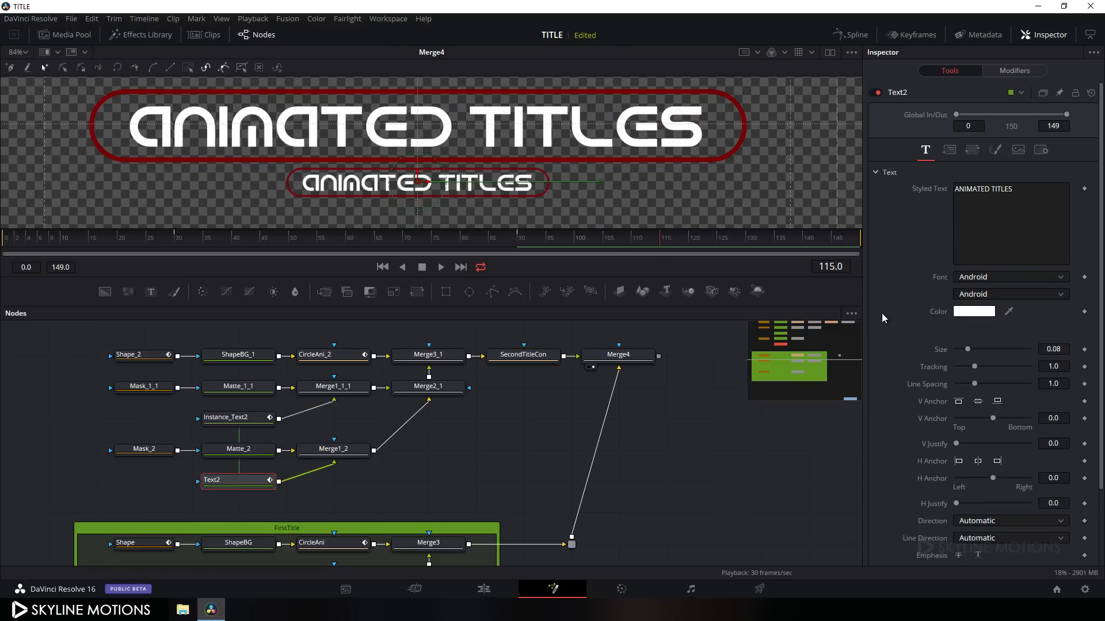
pyautogui.moveTo(1031, 190); pyautogui.dragTo(929, 190)
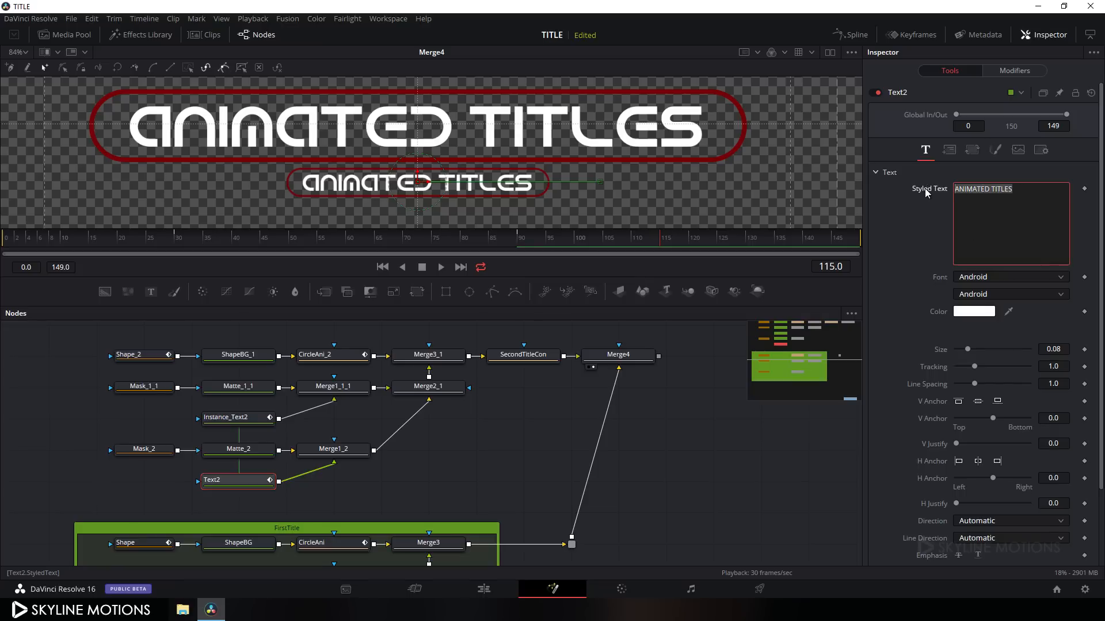
pyautogui.write('TUTORIAL')
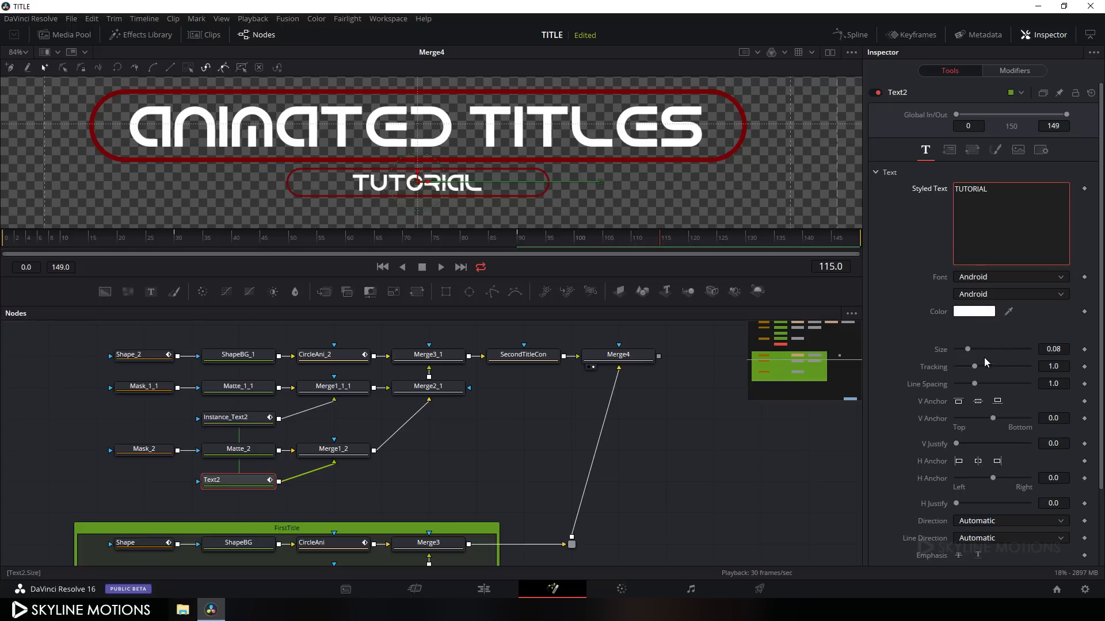
pyautogui.moveTo(976, 371); pyautogui.dragTo(984, 374)
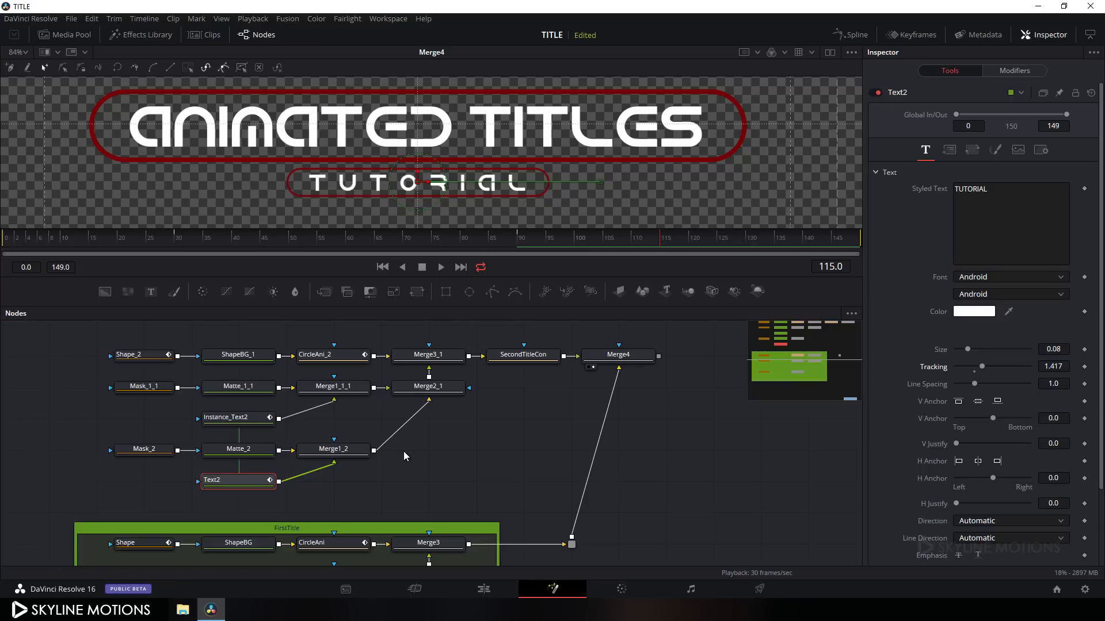
# Make the Shape_2 mask solid and set its border width to 0.0
pyautogui.click(134, 359)
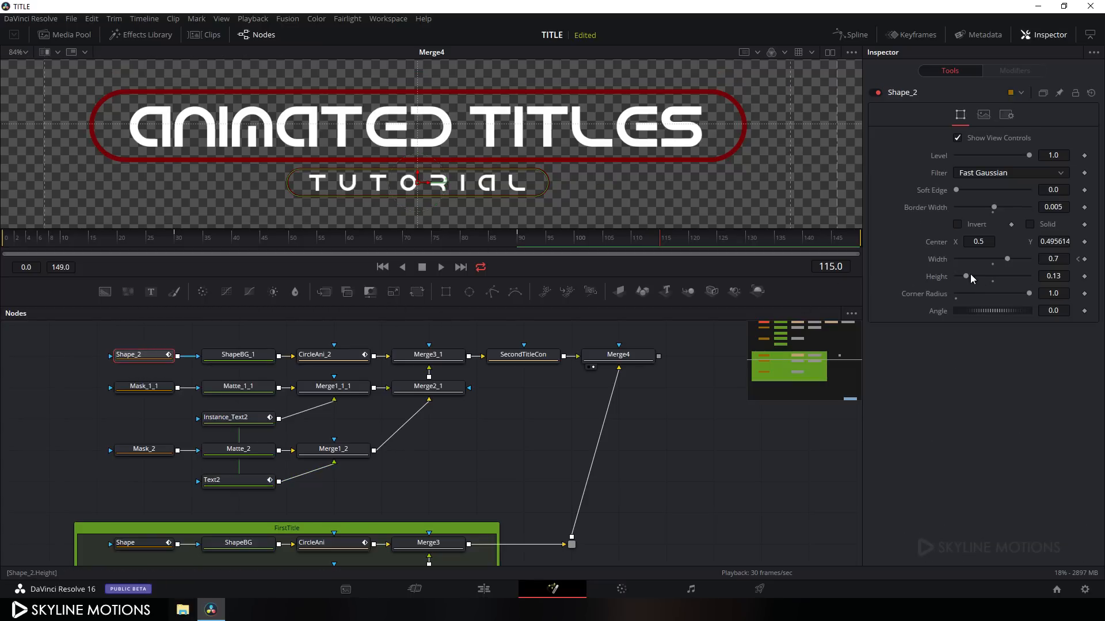
pyautogui.click(1030, 226)
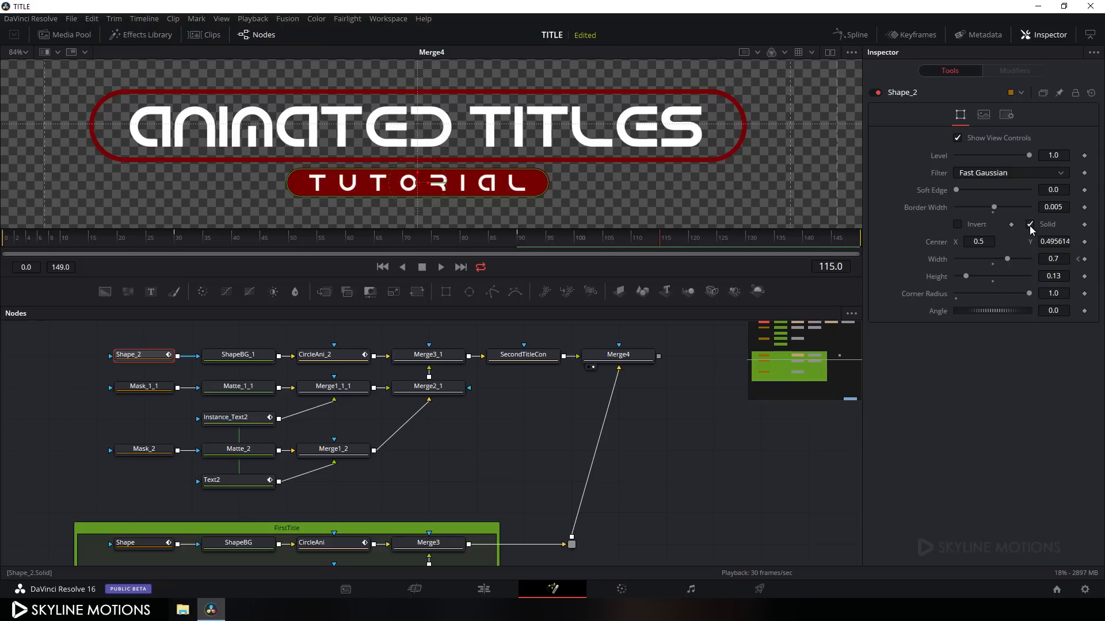
pyautogui.click(992, 213)
# Delete the ShapeBG_1 node and paste an instance of the first title's ShapeBG node in its place
pyautogui.moveTo(591, 308); pyautogui.dragTo(597, 255)
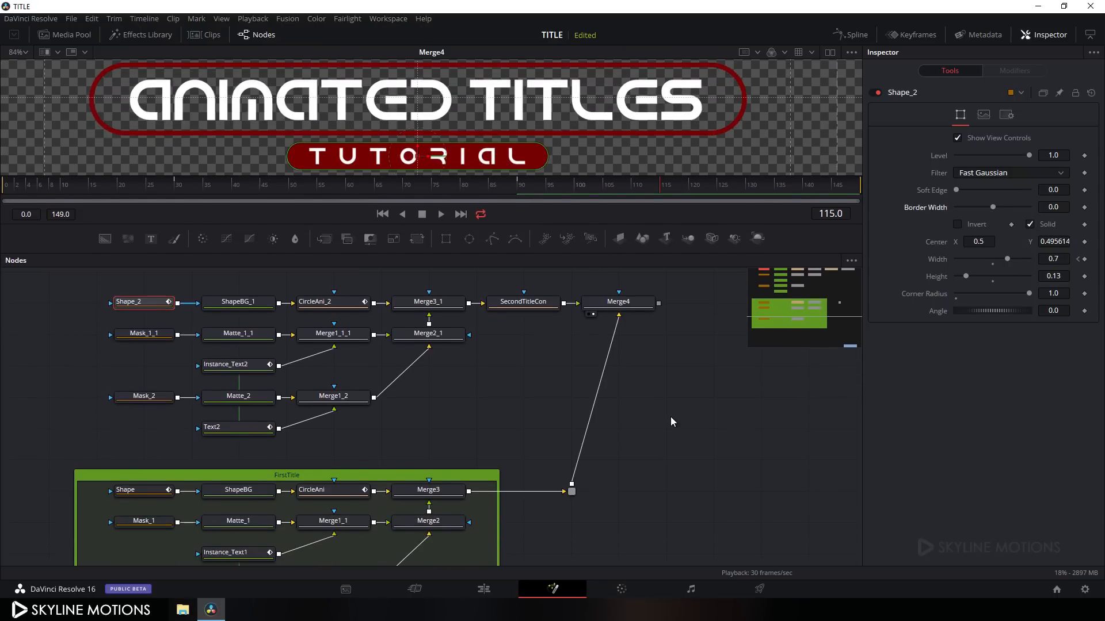
pyautogui.moveTo(671, 417); pyautogui.dragTo(680, 405)
pyautogui.click(262, 292)
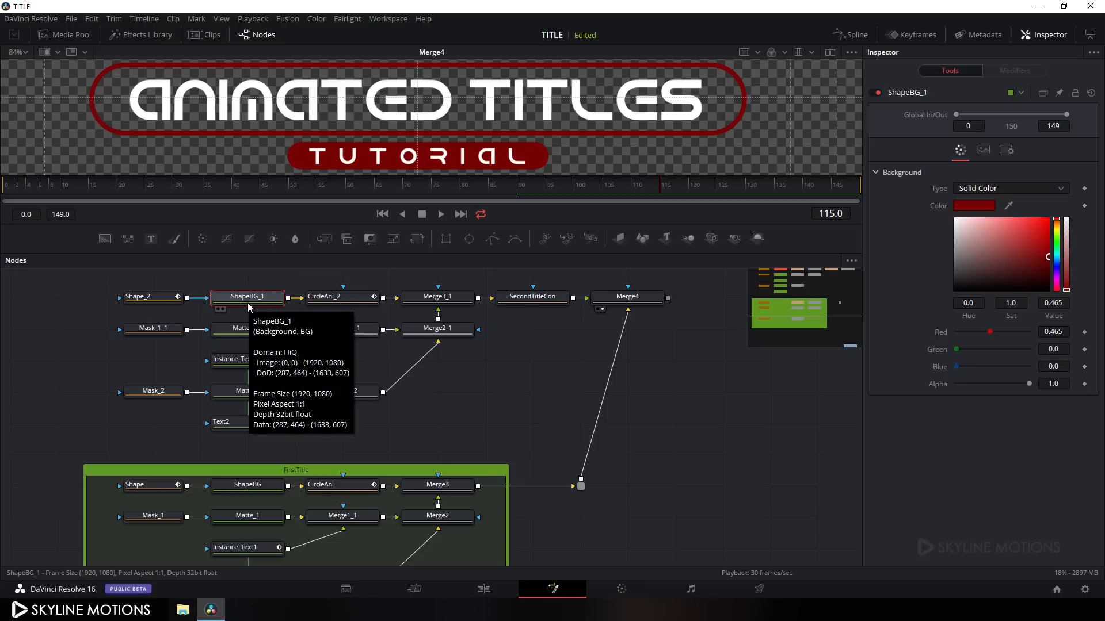
pyautogui.press('Delete')
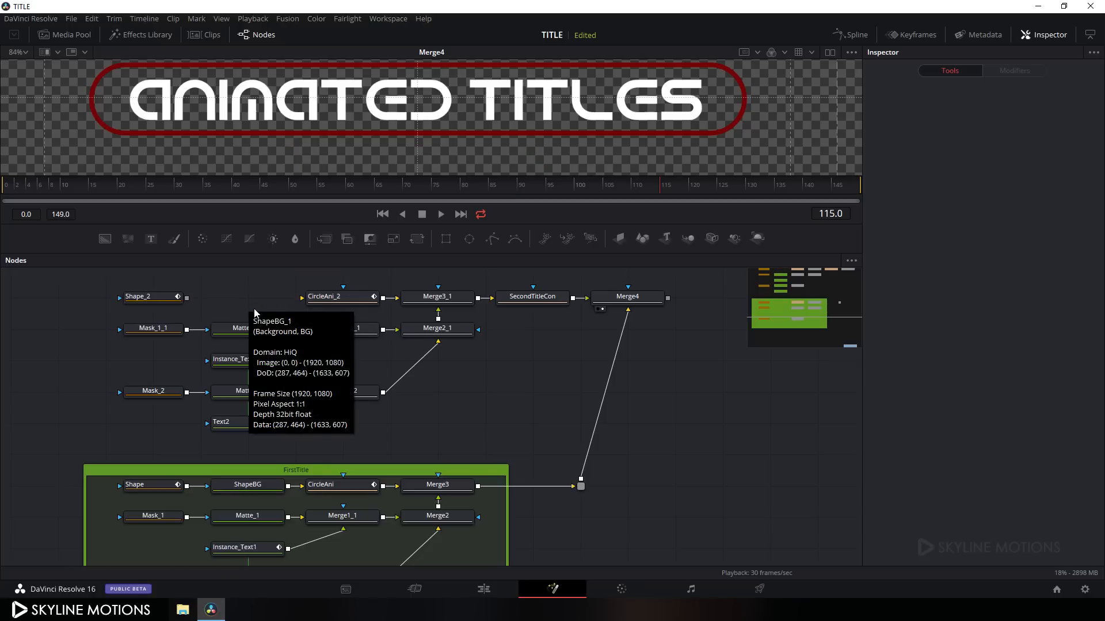
pyautogui.click(256, 489)
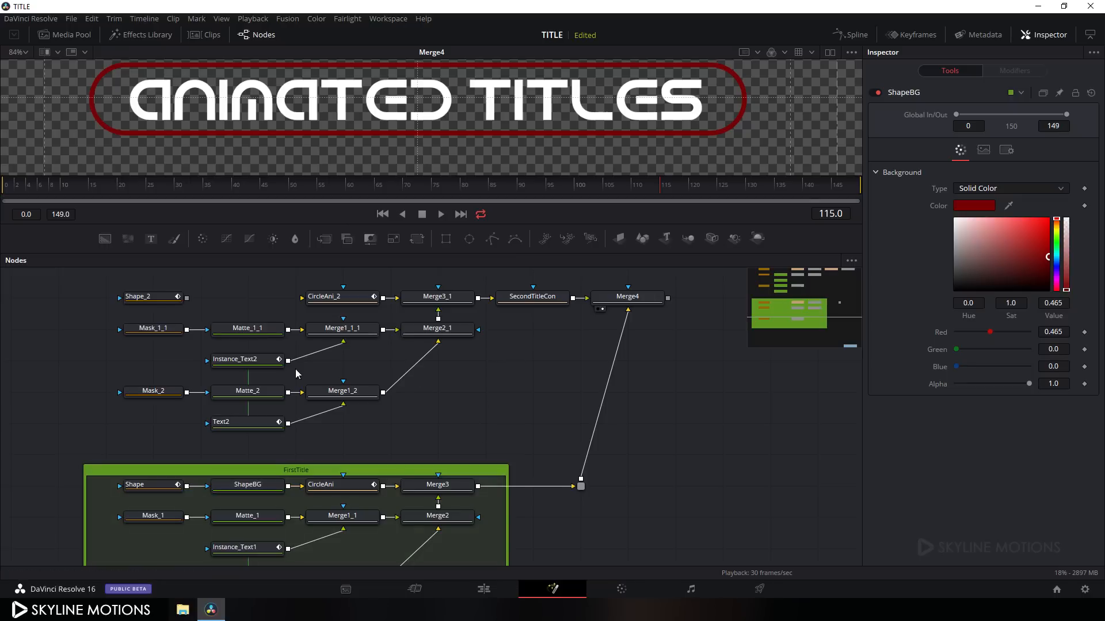
pyautogui.rightClick(233, 305)
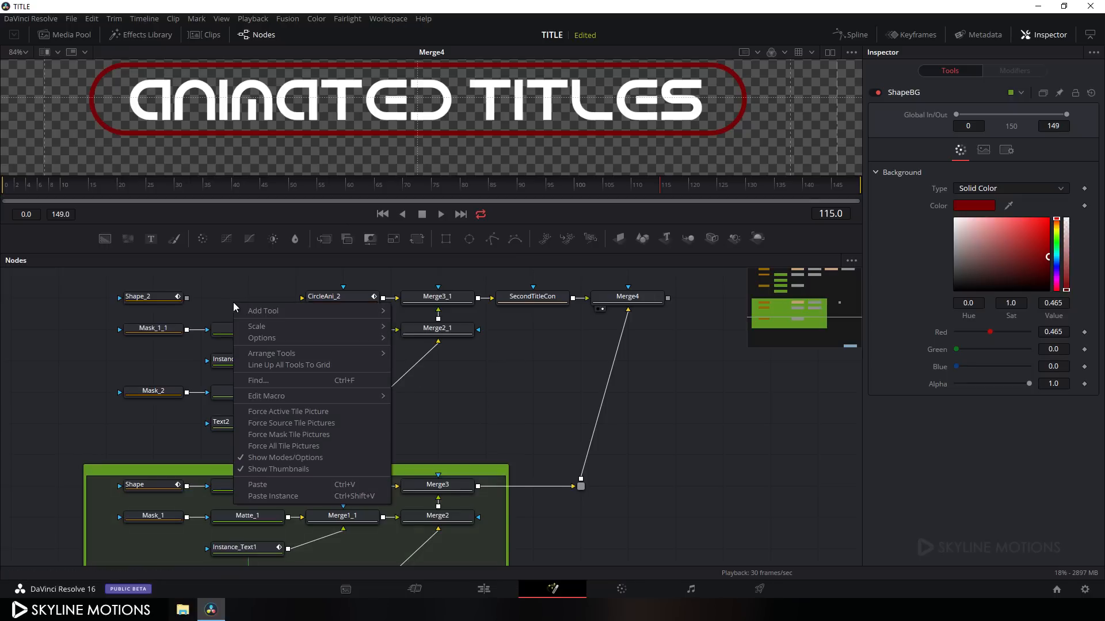
pyautogui.click(267, 496)
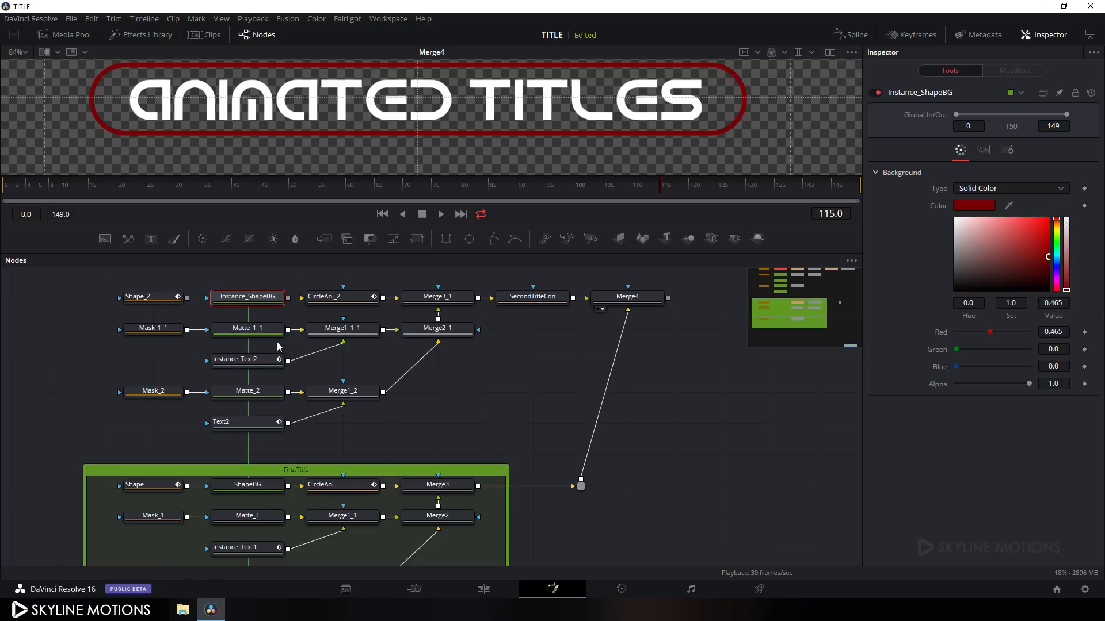
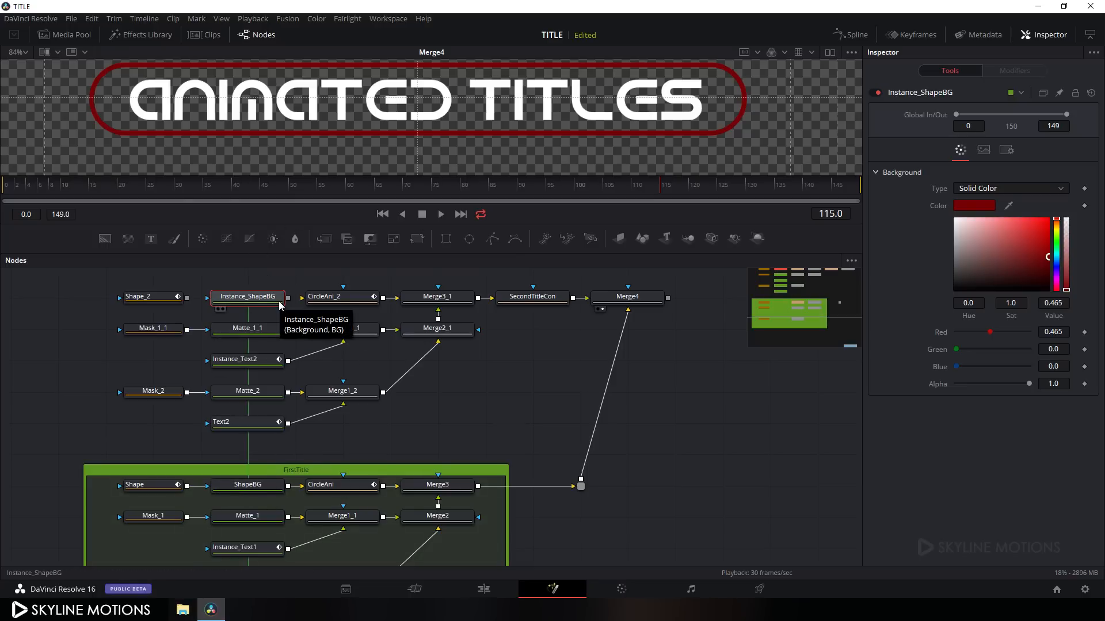
# Connect the instanced ShapeBG to CircleAni_2 and feed Shape_2 into it as its mask
pyautogui.moveTo(301, 298); pyautogui.dragTo(259, 303)
pyautogui.moveTo(188, 298); pyautogui.dragTo(234, 316)
pyautogui.moveTo(452, 435); pyautogui.dragTo(450, 405)
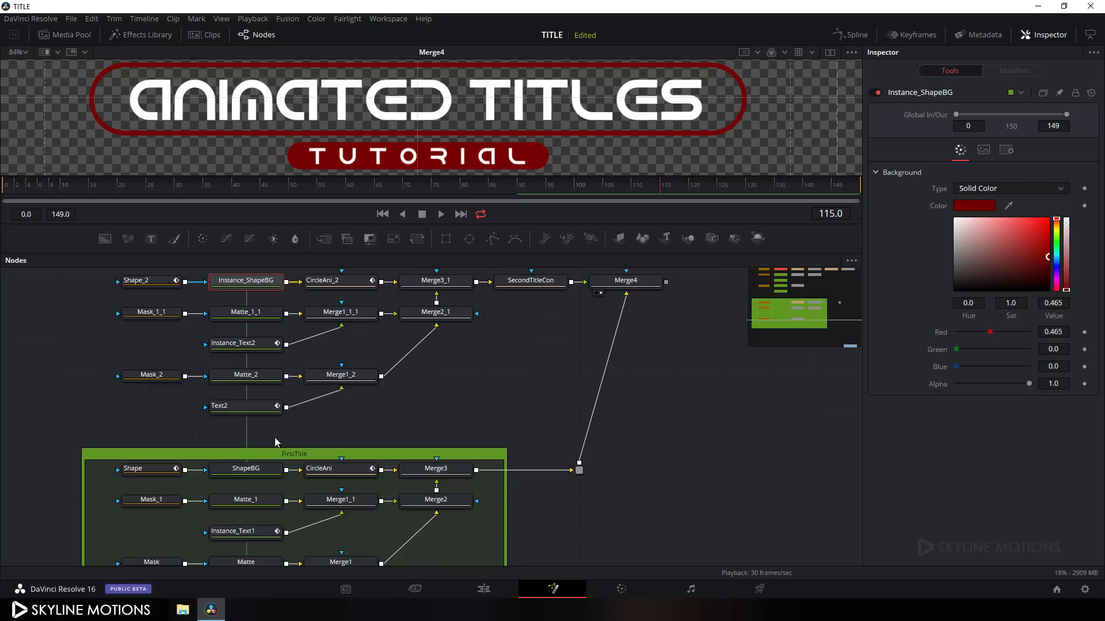
# Change the ShapeBG background type to Gradient and color its end stop purple with a hue of about 0.76
pyautogui.click(252, 475)
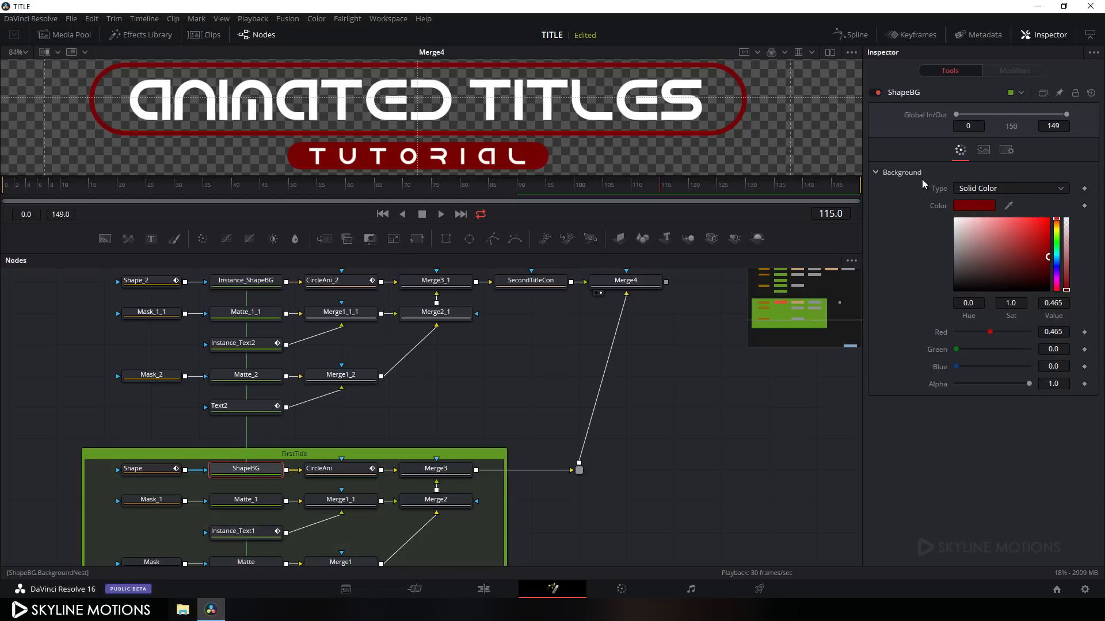
pyautogui.click(994, 193)
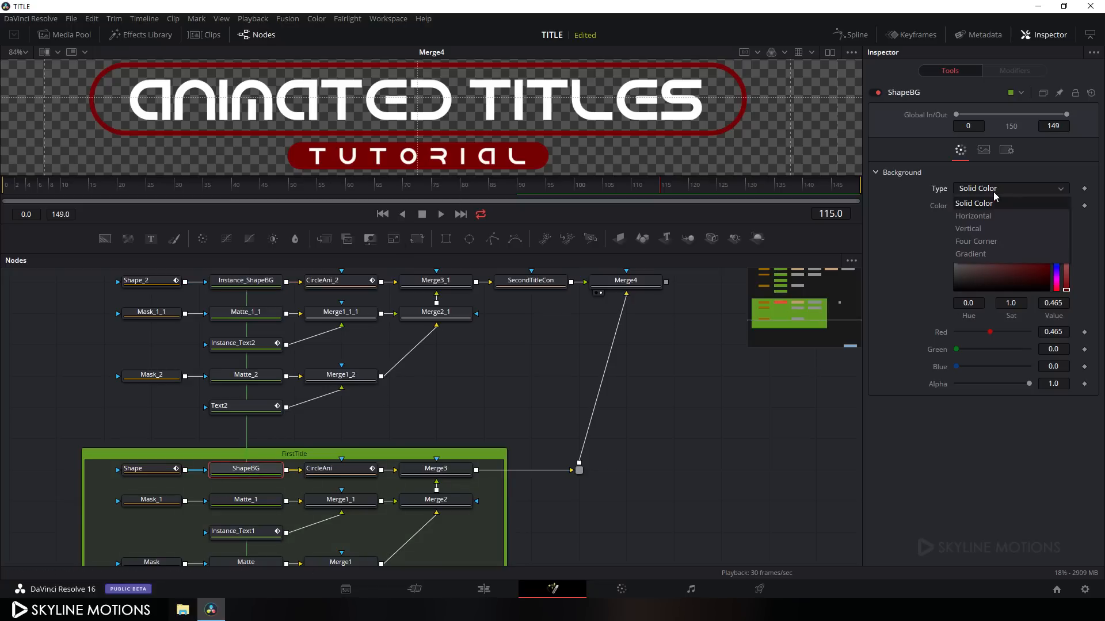
pyautogui.click(972, 254)
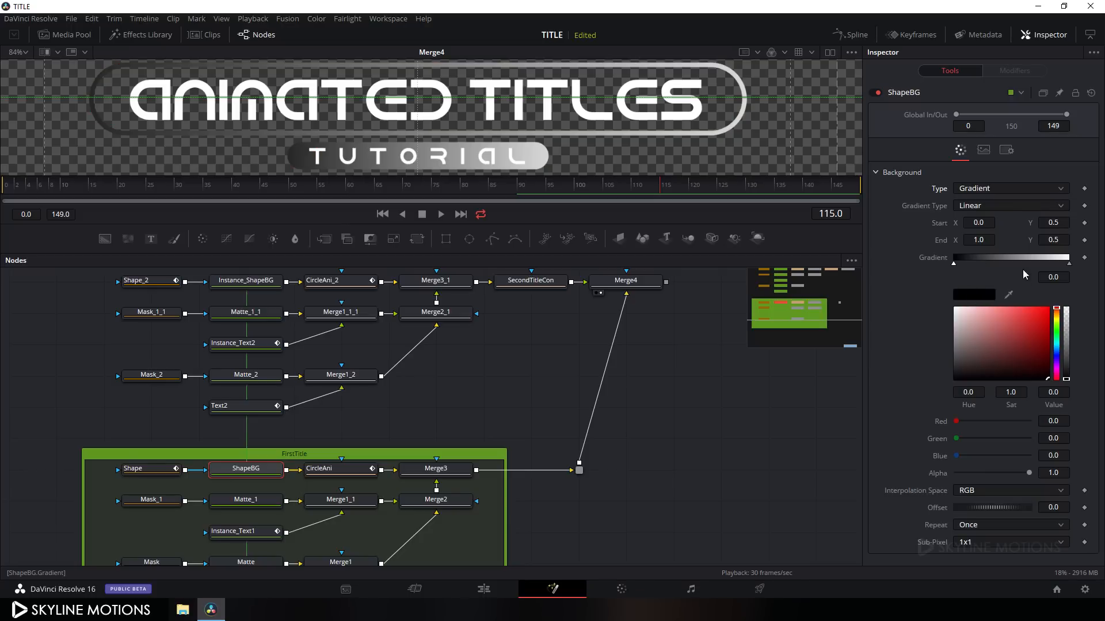
pyautogui.click(1069, 264)
pyautogui.click(1058, 364)
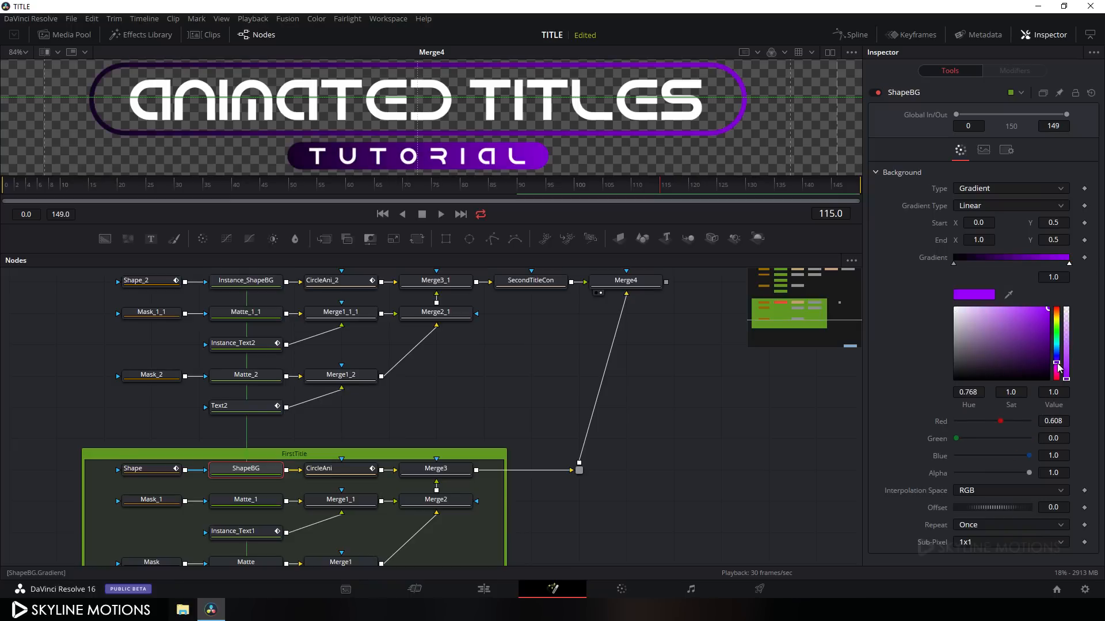
pyautogui.moveTo(1059, 366); pyautogui.dragTo(1062, 367)
# Color the start stop of the ShapeBG gradient pure red, with hue 0.0 and value 1.0
pyautogui.click(953, 264)
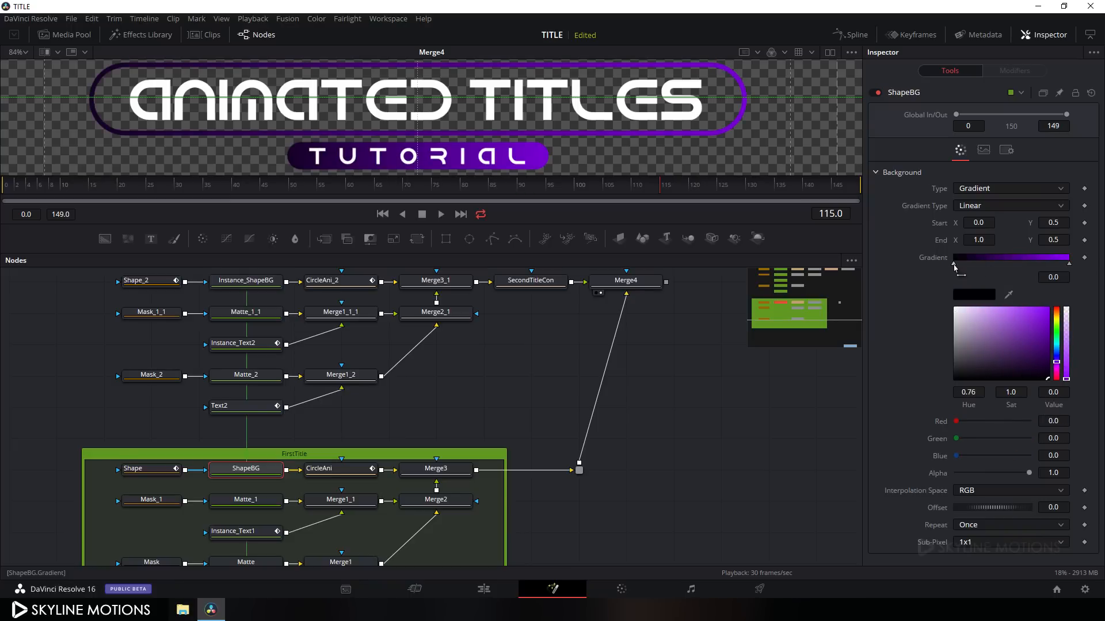
pyautogui.click(1057, 323)
pyautogui.moveTo(1056, 322); pyautogui.dragTo(1077, 289)
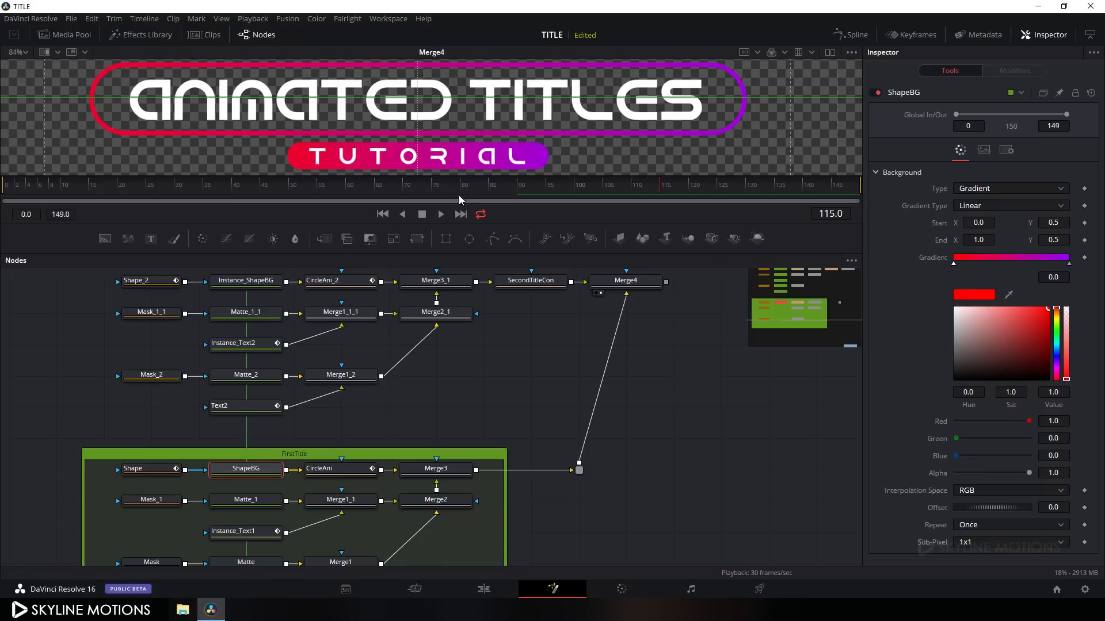
# Animate the SecondTitleCon center from frame 60 to frame 120, sliding the second title right to about 0.686 in X
pyautogui.moveTo(531, 323); pyautogui.dragTo(534, 346)
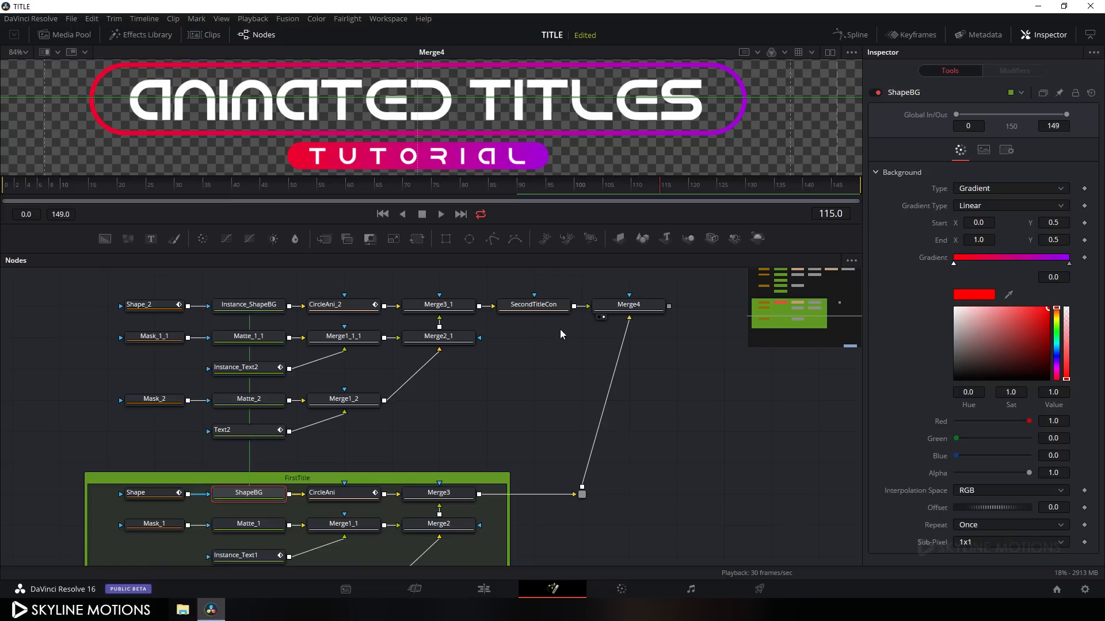
pyautogui.click(535, 304)
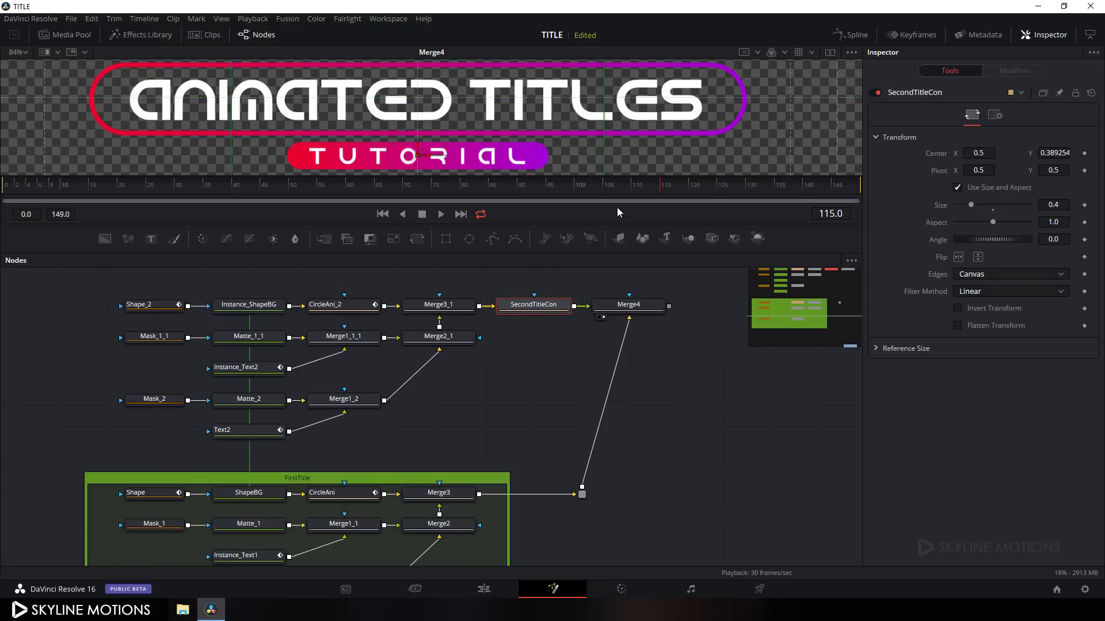
pyautogui.moveTo(689, 191); pyautogui.dragTo(349, 198)
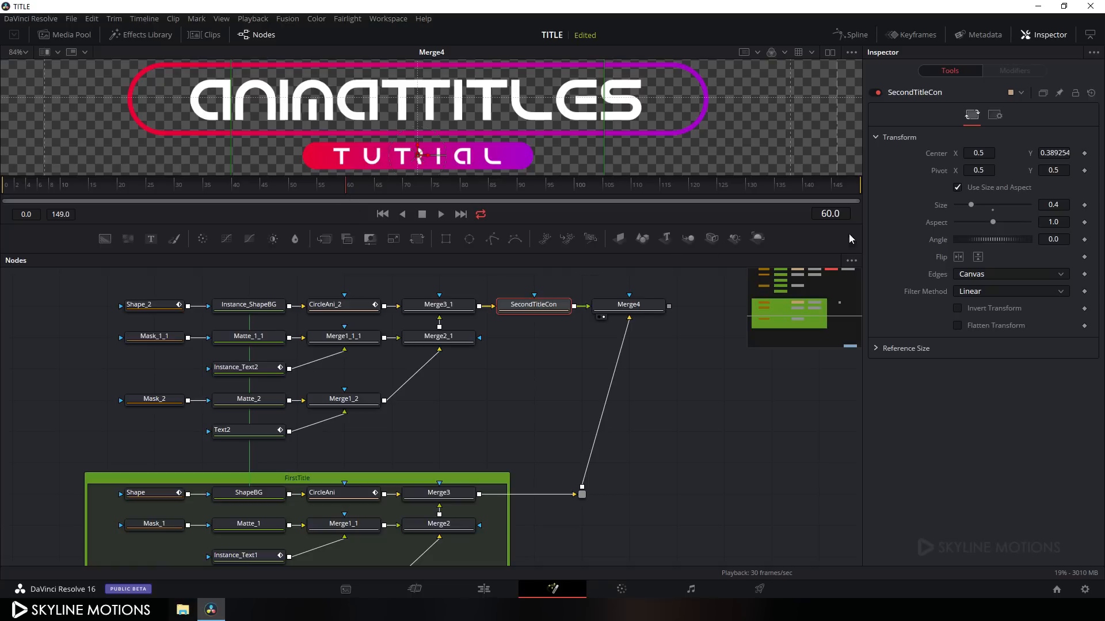
pyautogui.rightClick(930, 153)
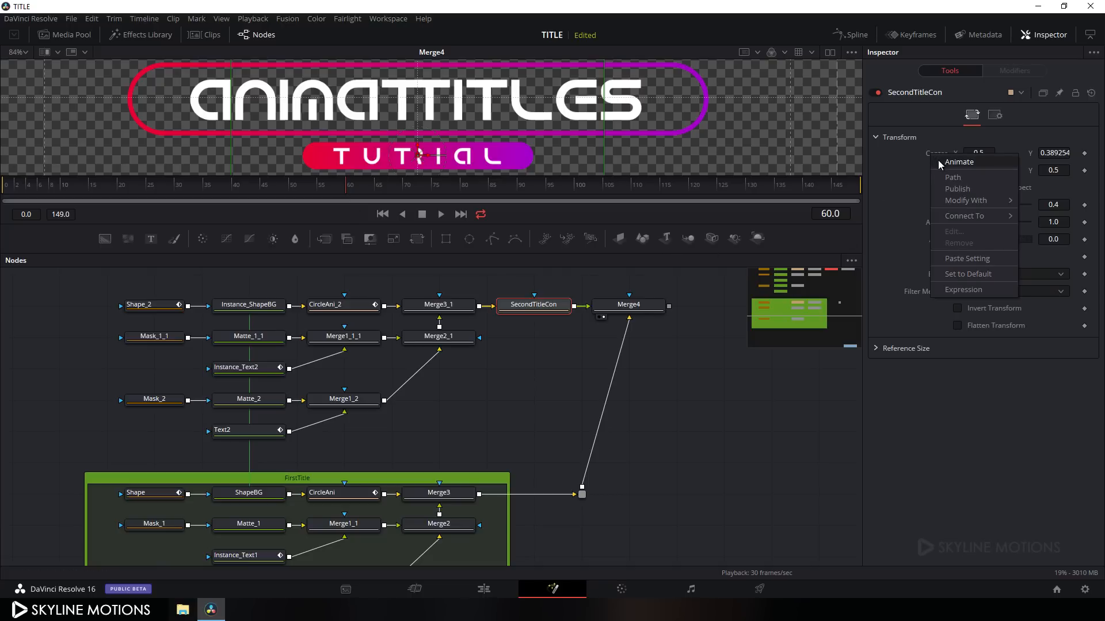
pyautogui.click(959, 162)
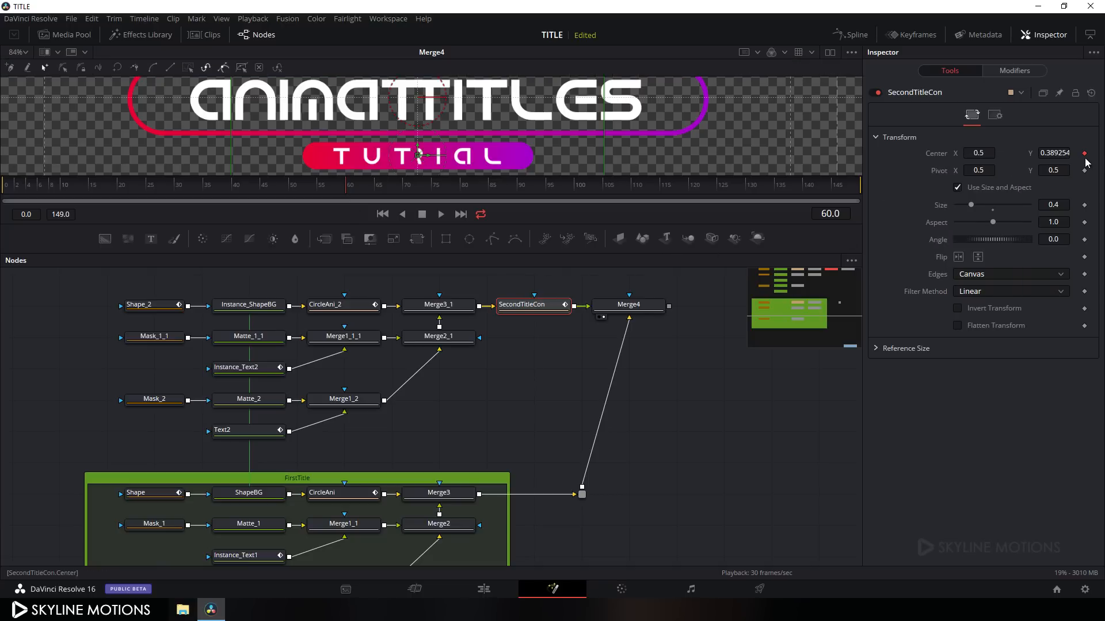
pyautogui.moveTo(368, 187); pyautogui.dragTo(639, 194)
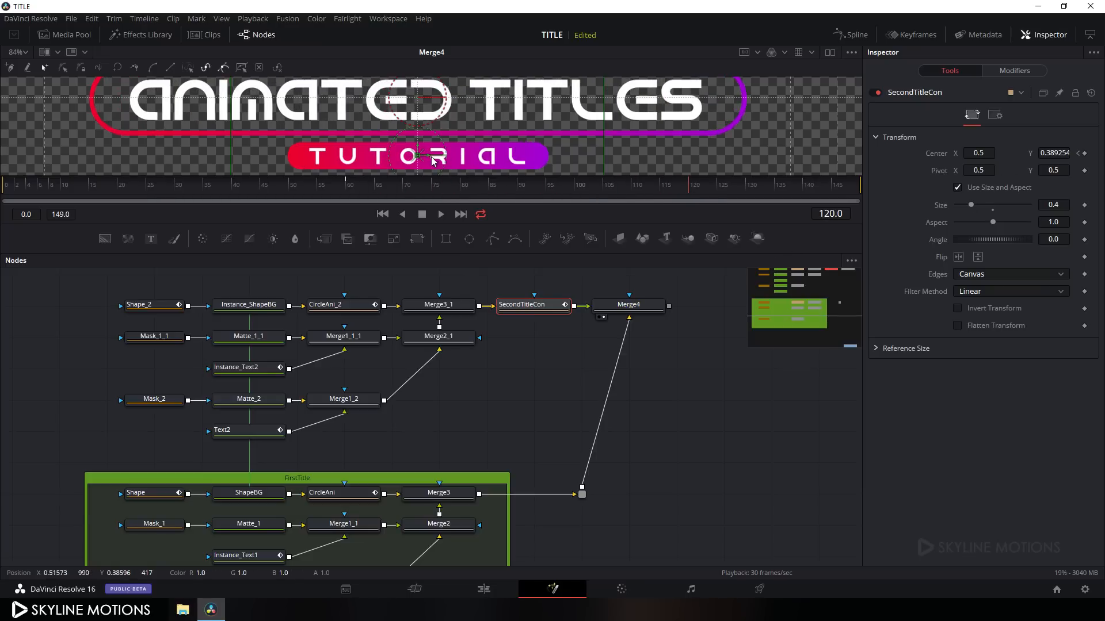
pyautogui.moveTo(433, 157); pyautogui.dragTo(605, 164)
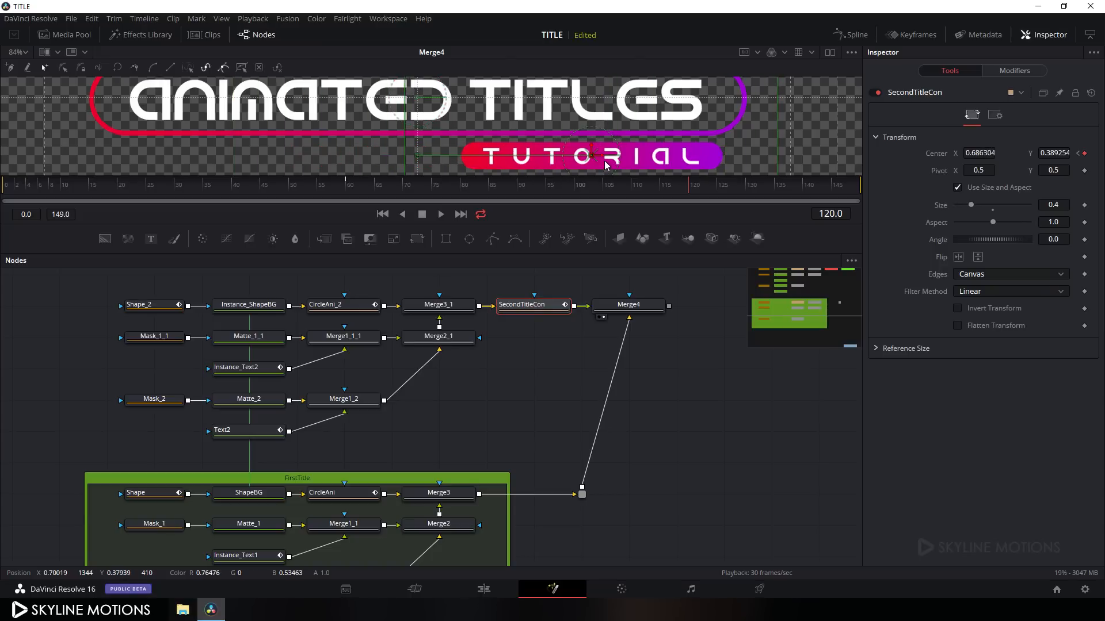
# Open the Spline editor in place of the node graph and collapse all expanded entries in its list
pyautogui.click(850, 35)
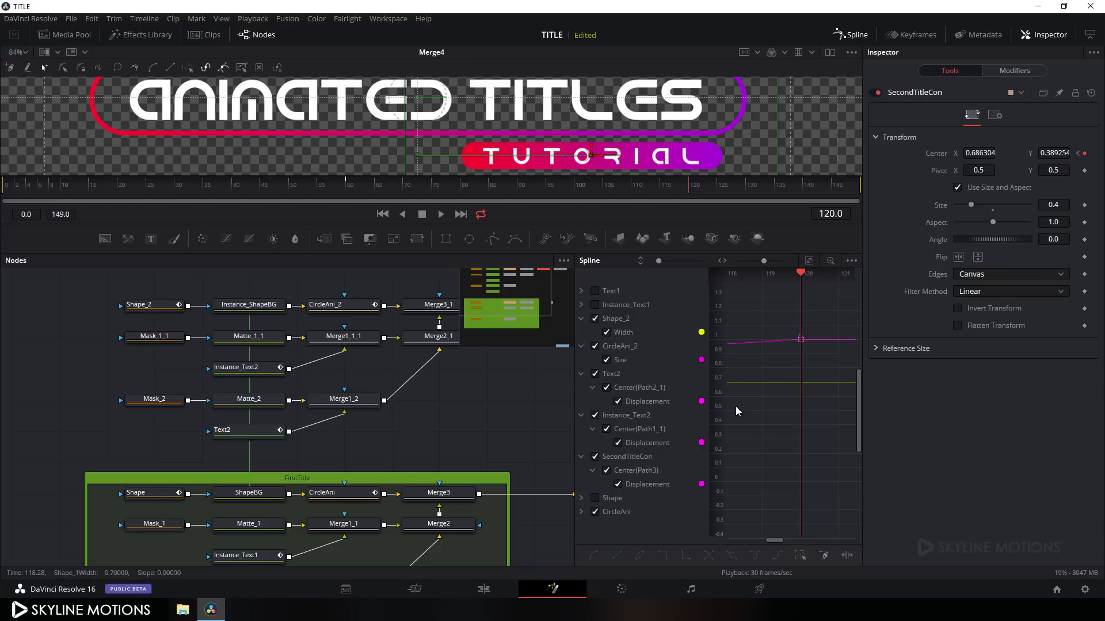
pyautogui.press('F4')
pyautogui.click(8, 319)
pyautogui.click(8, 333)
pyautogui.click(7, 346)
pyautogui.click(8, 360)
pyautogui.click(7, 374)
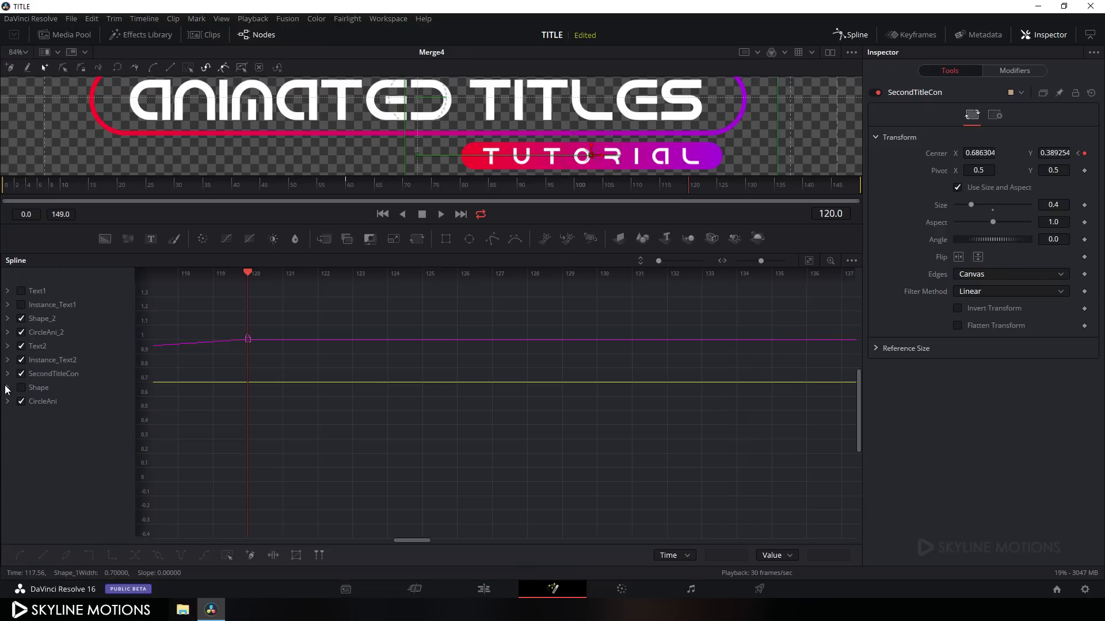
# Hide all other curves in the Spline editor so that only the SecondTitleCon curve is shown
pyautogui.click(21, 374)
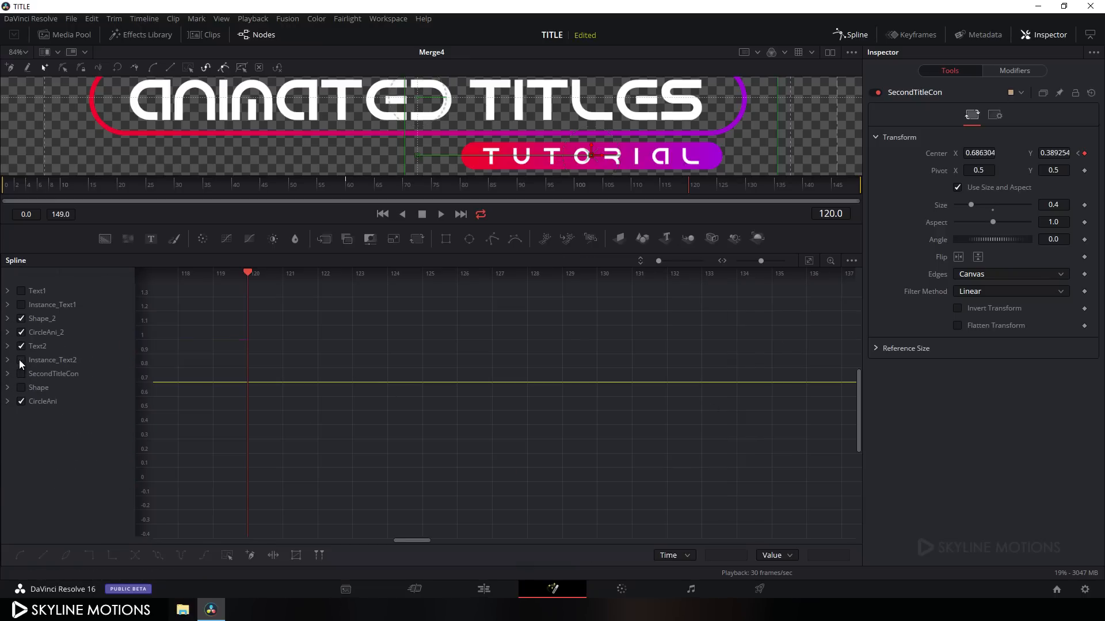
pyautogui.click(21, 346)
pyautogui.click(22, 332)
pyautogui.click(22, 319)
pyautogui.click(20, 402)
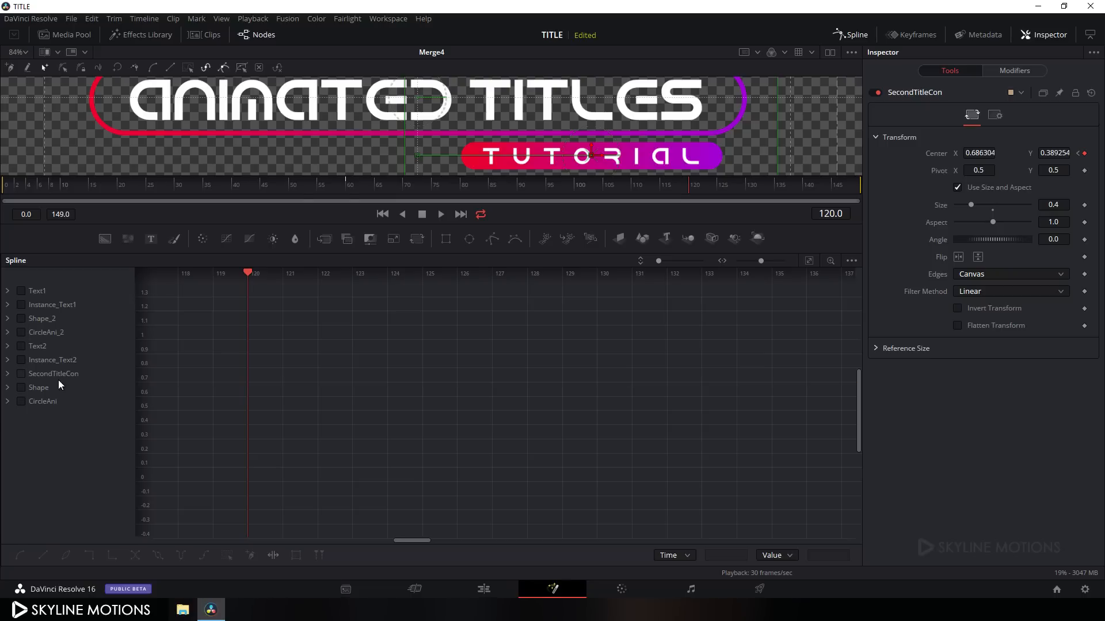
pyautogui.click(21, 374)
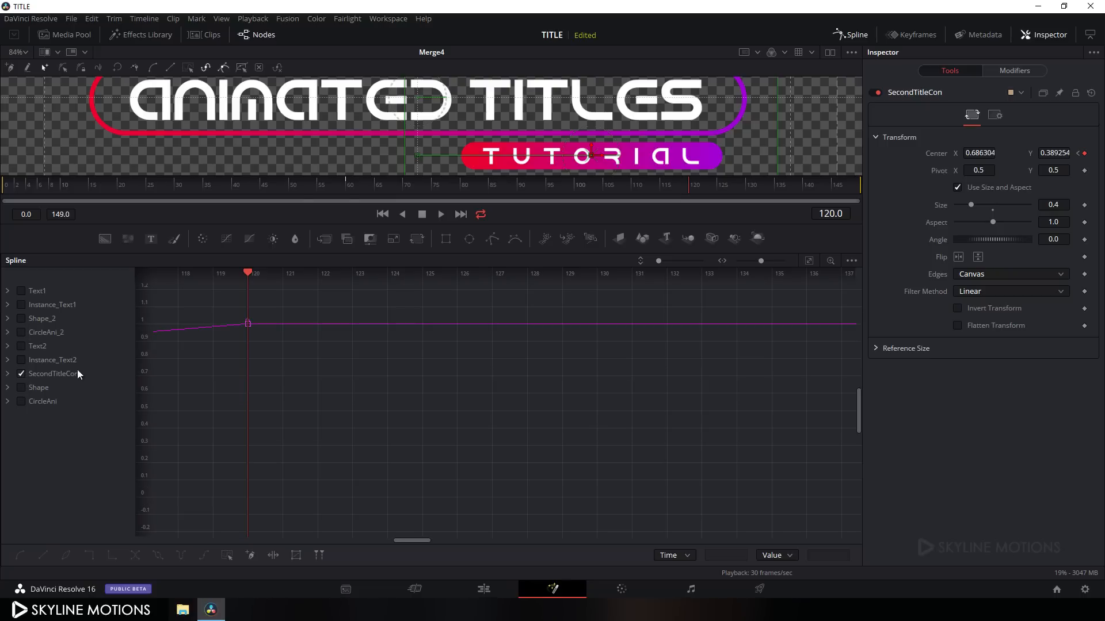
# Smooth both SecondTitleCon keyframes and extend the last keyframe's handle back to frame 60 for a long ease-out
pyautogui.click(808, 260)
pyautogui.moveTo(761, 330); pyautogui.dragTo(184, 531)
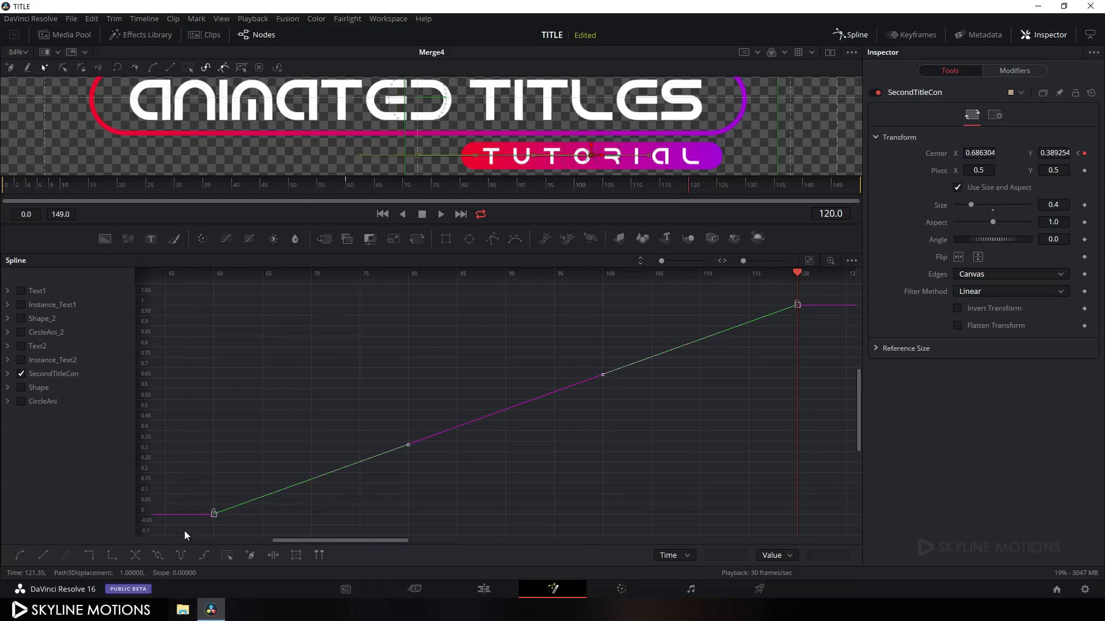
pyautogui.press('s')
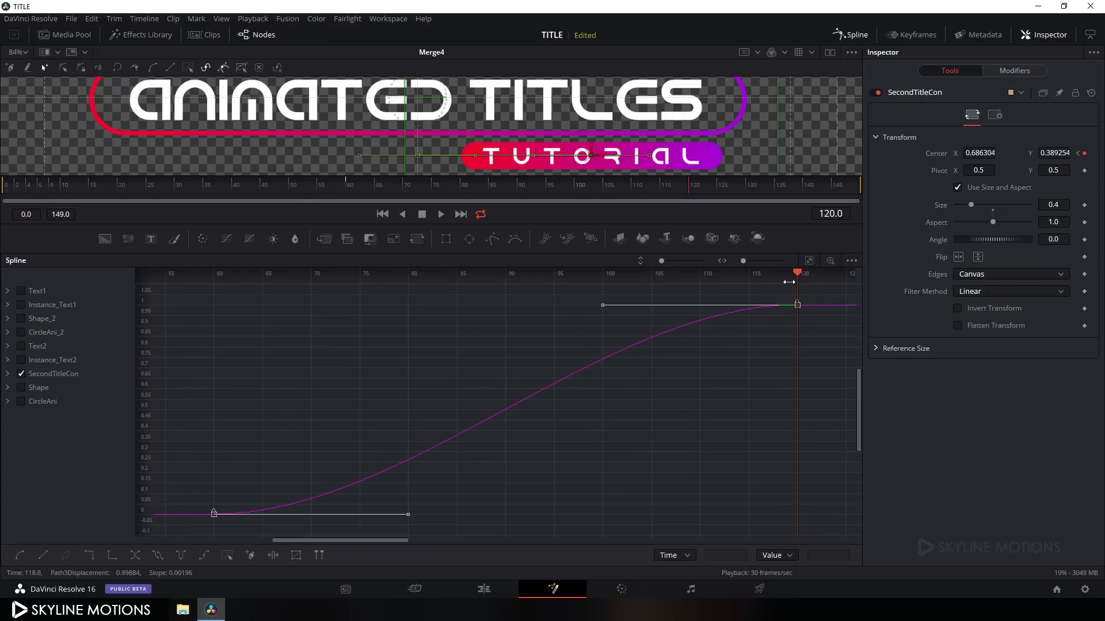
pyautogui.moveTo(797, 276); pyautogui.dragTo(214, 315)
pyautogui.moveTo(602, 305); pyautogui.dragTo(216, 306)
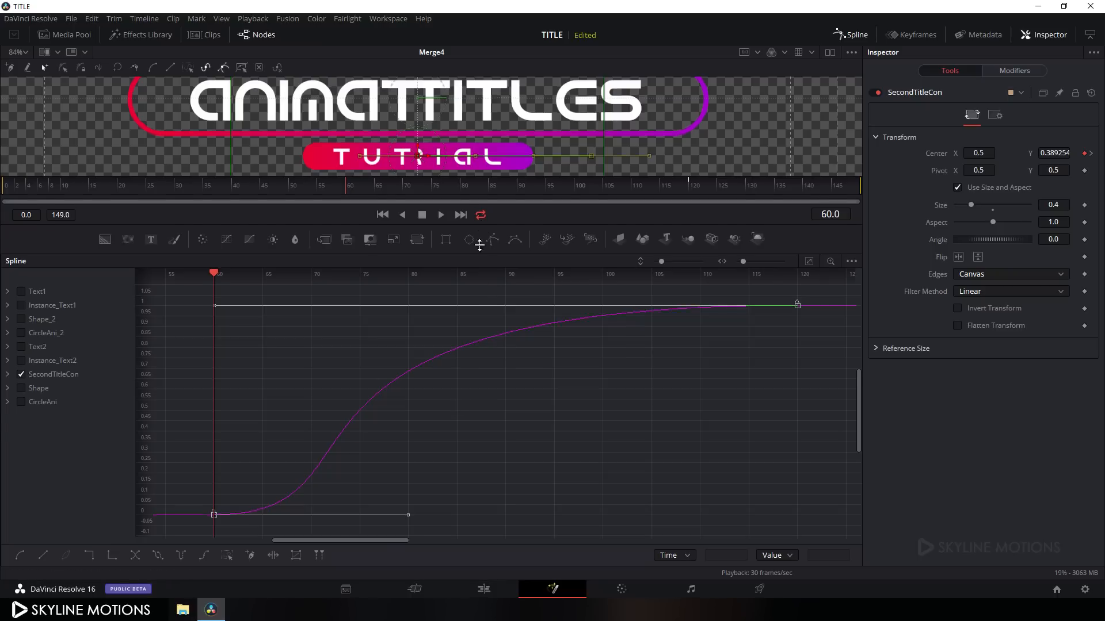
# Enlarge the viewer and play the title animation from the start to check the second title's slide
pyautogui.moveTo(480, 235); pyautogui.dragTo(479, 307)
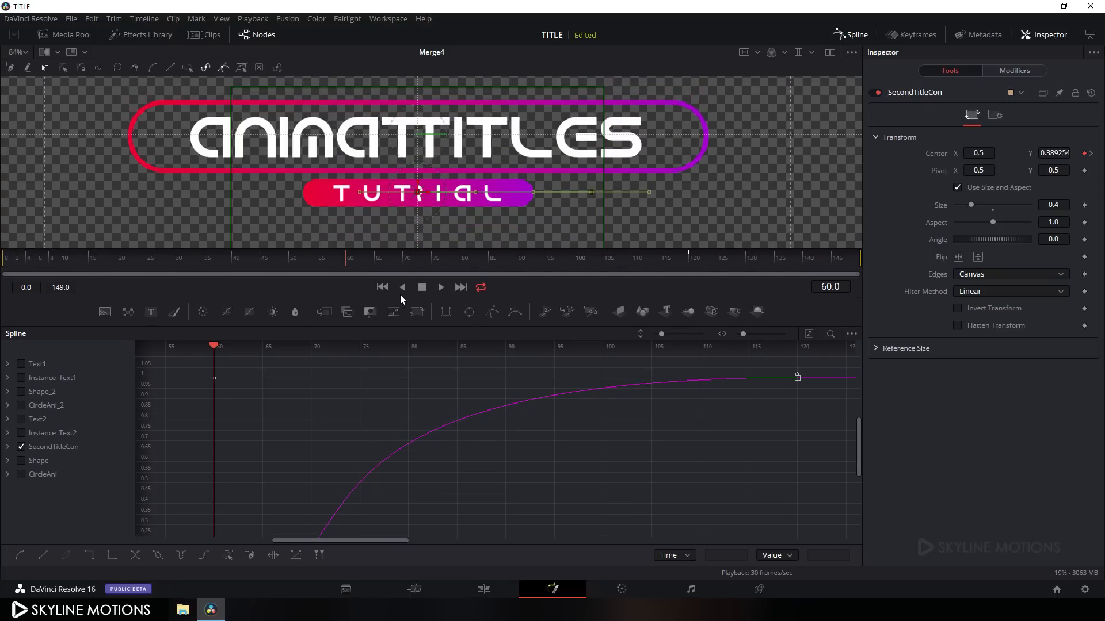
pyautogui.click(384, 288)
pyautogui.click(441, 286)
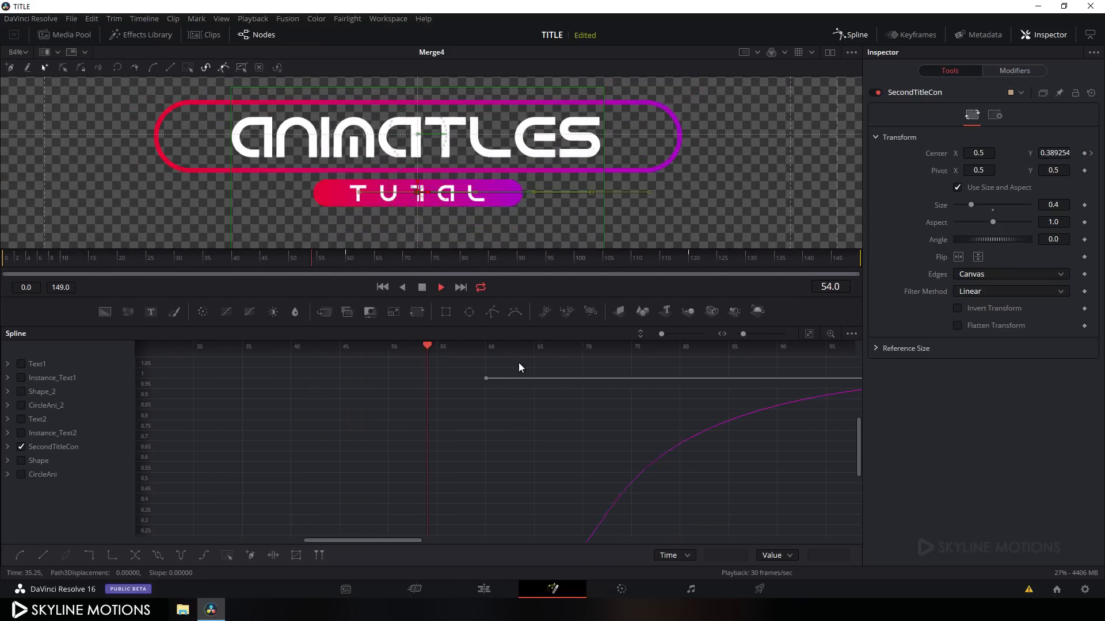
pyautogui.click(422, 287)
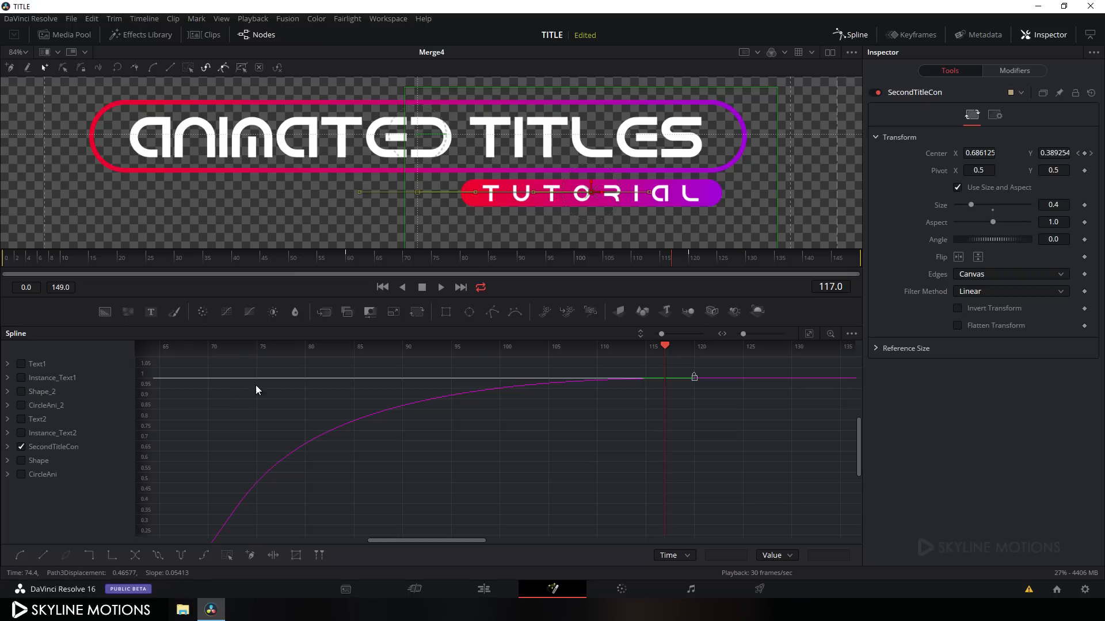
# Hide the SecondTitleCon curve and show the Shape_2, CircleAni_2, Text2 and Instance_Text2 curves instead
pyautogui.click(21, 447)
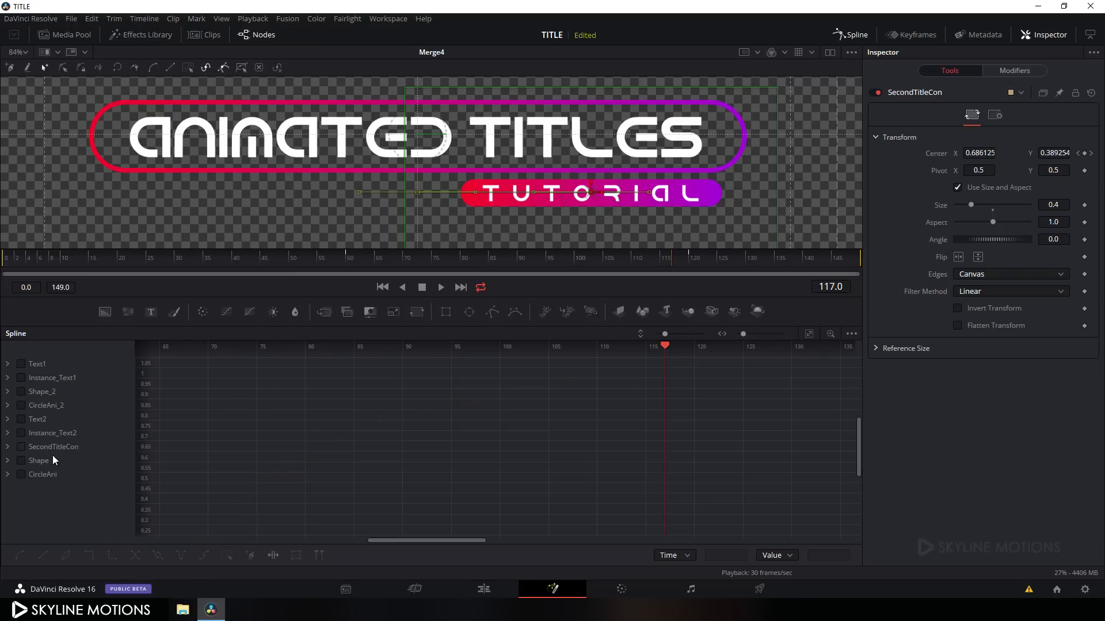
pyautogui.click(21, 420)
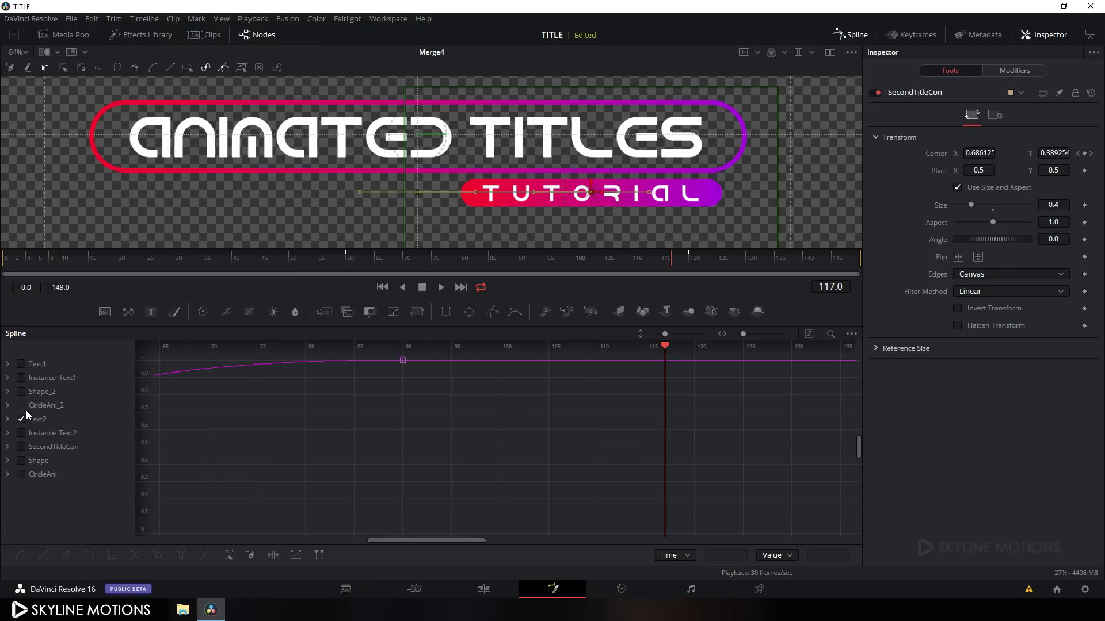
pyautogui.click(19, 405)
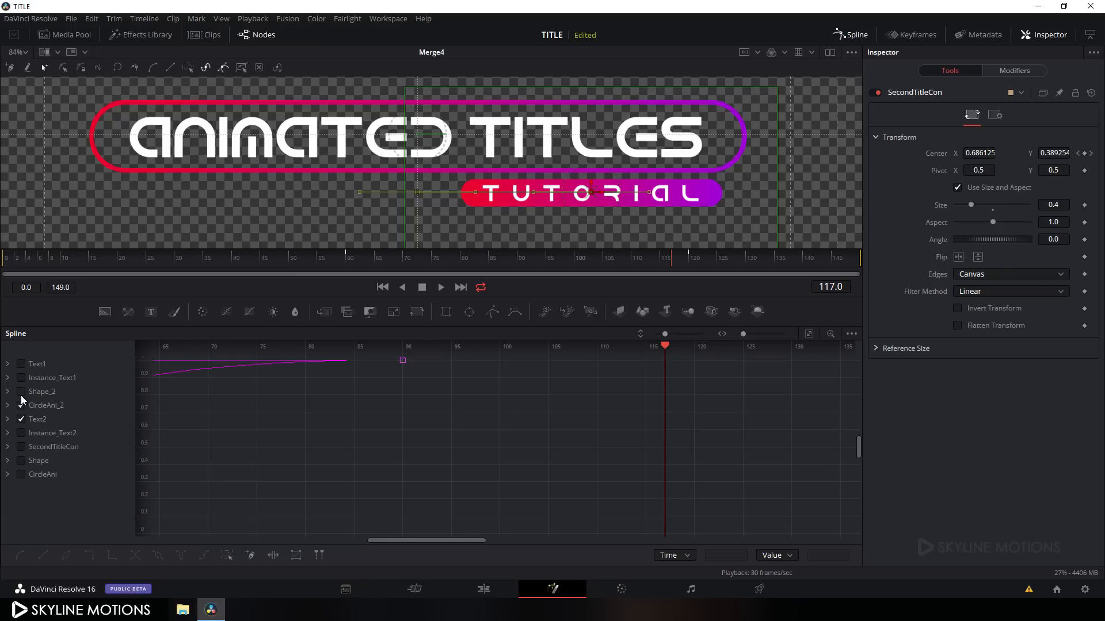
pyautogui.click(19, 394)
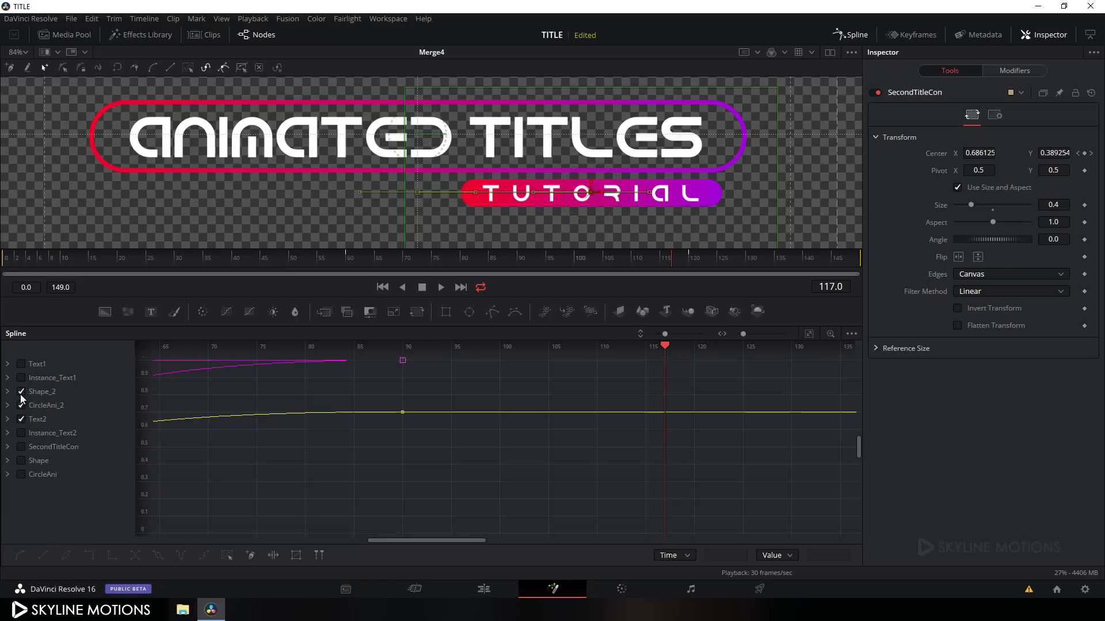
pyautogui.click(20, 434)
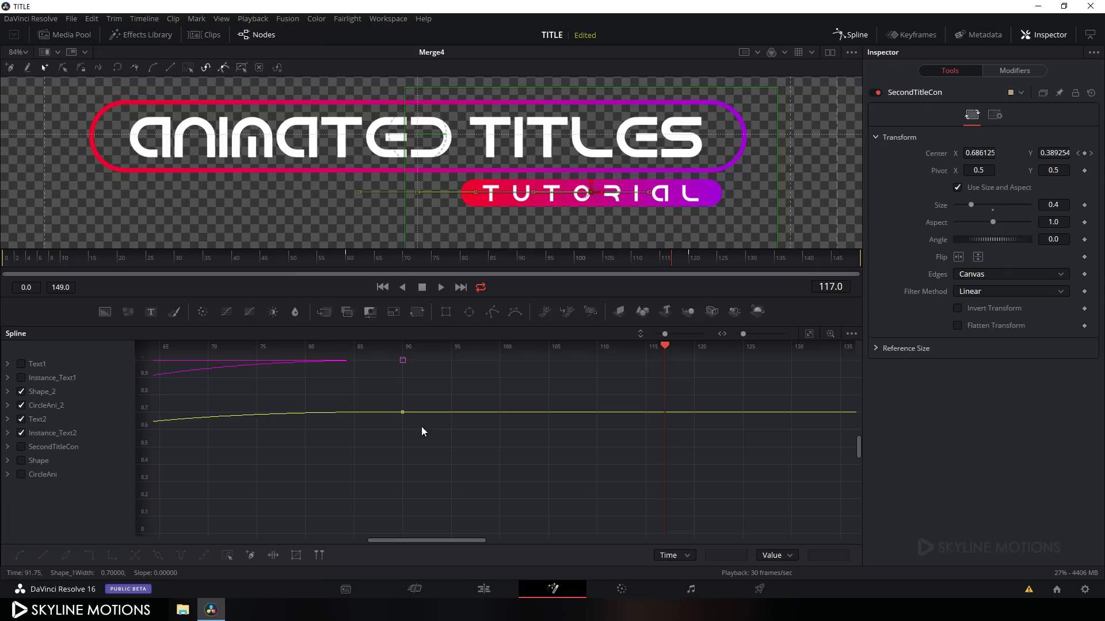
# Shift all keyframes of the displayed second-title curves 30 frames later and play the animation from the start
pyautogui.click(808, 334)
pyautogui.moveTo(820, 361); pyautogui.dragTo(210, 533)
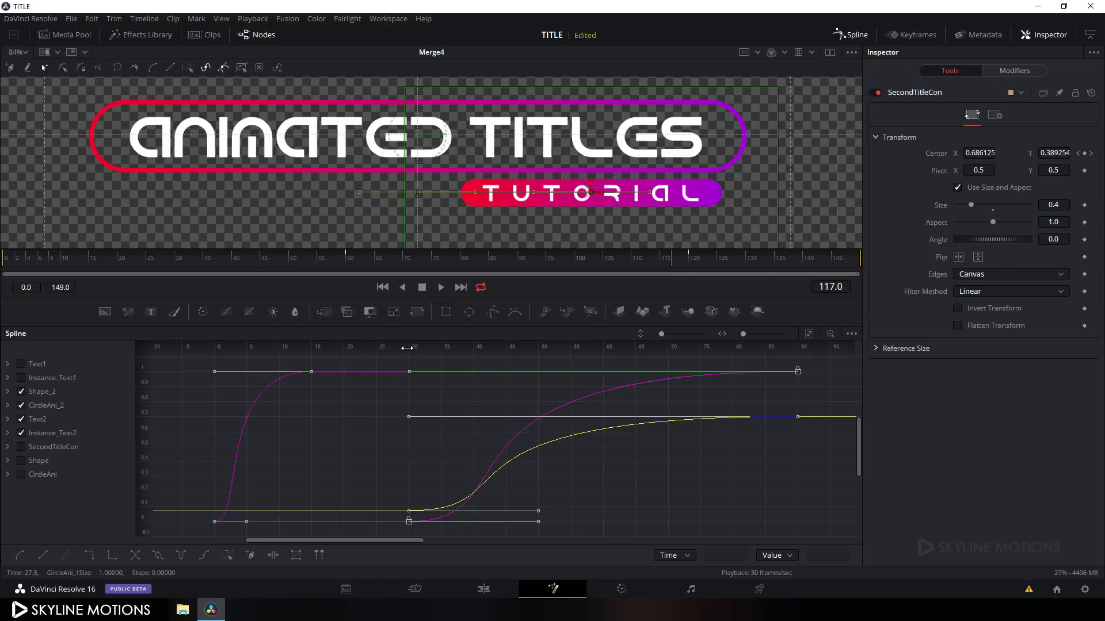
pyautogui.moveTo(361, 266); pyautogui.dragTo(176, 275)
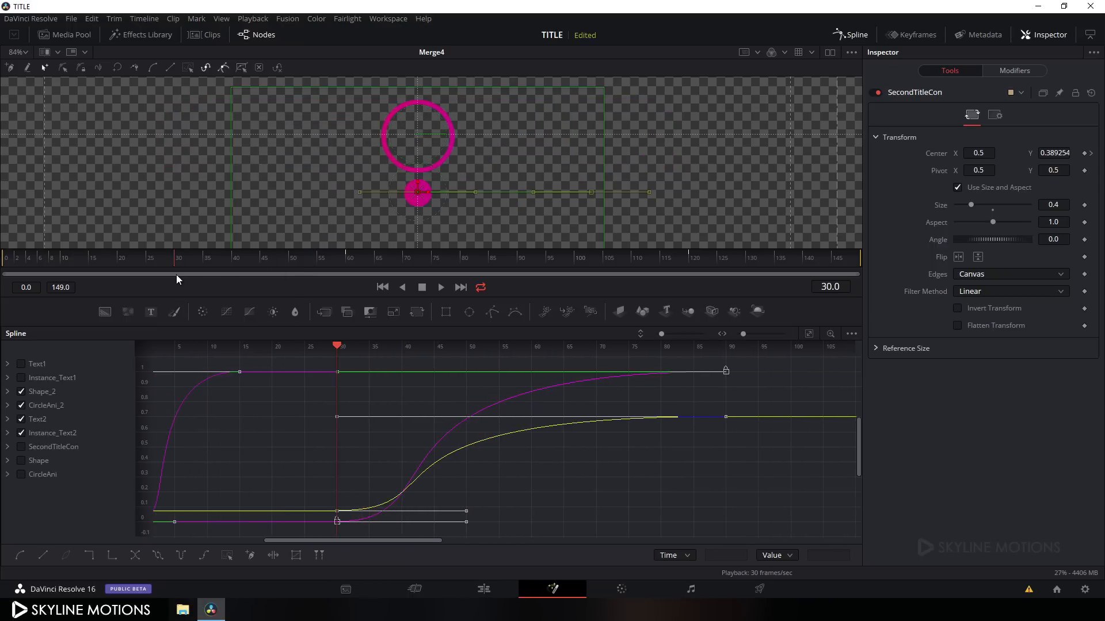
pyautogui.moveTo(261, 419); pyautogui.dragTo(314, 418)
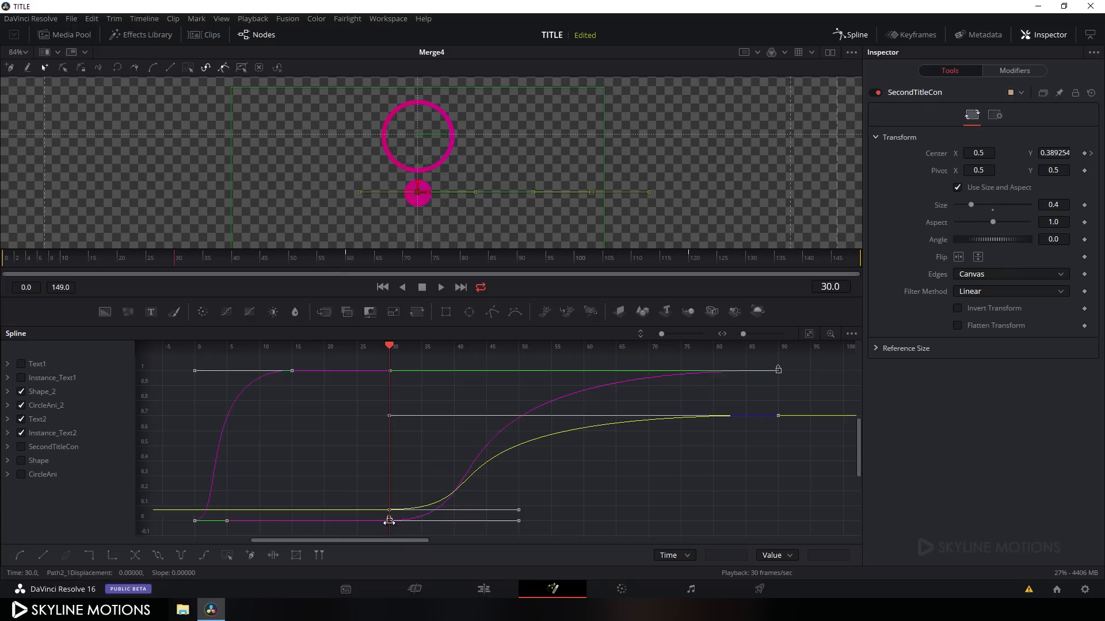
pyautogui.moveTo(389, 524); pyautogui.dragTo(582, 521)
pyautogui.moveTo(489, 461); pyautogui.dragTo(352, 460)
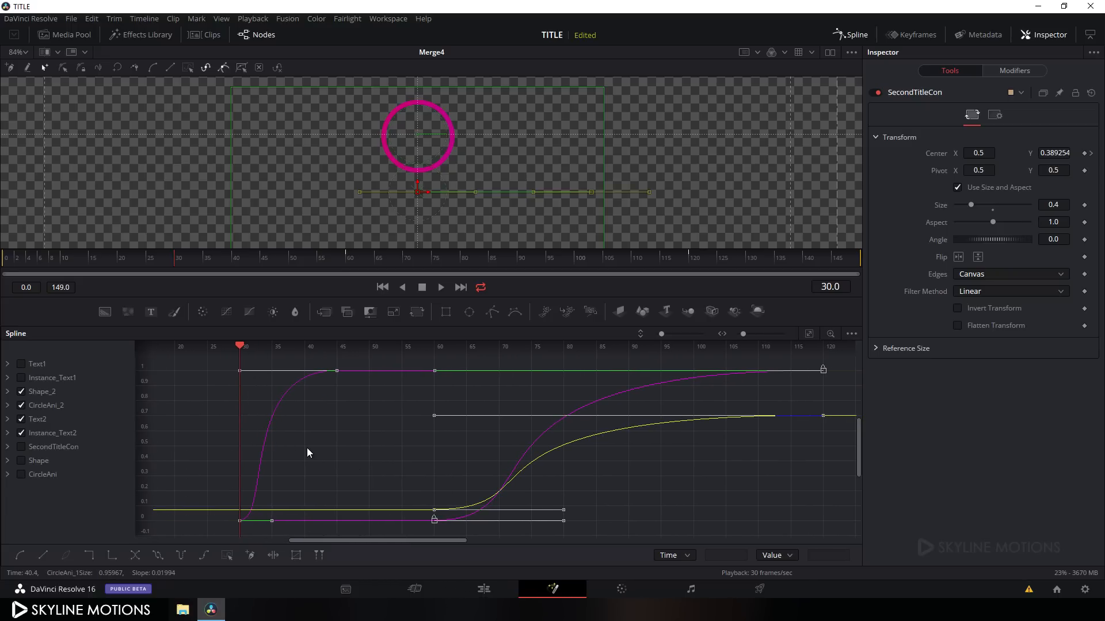
pyautogui.click(382, 287)
pyautogui.click(441, 287)
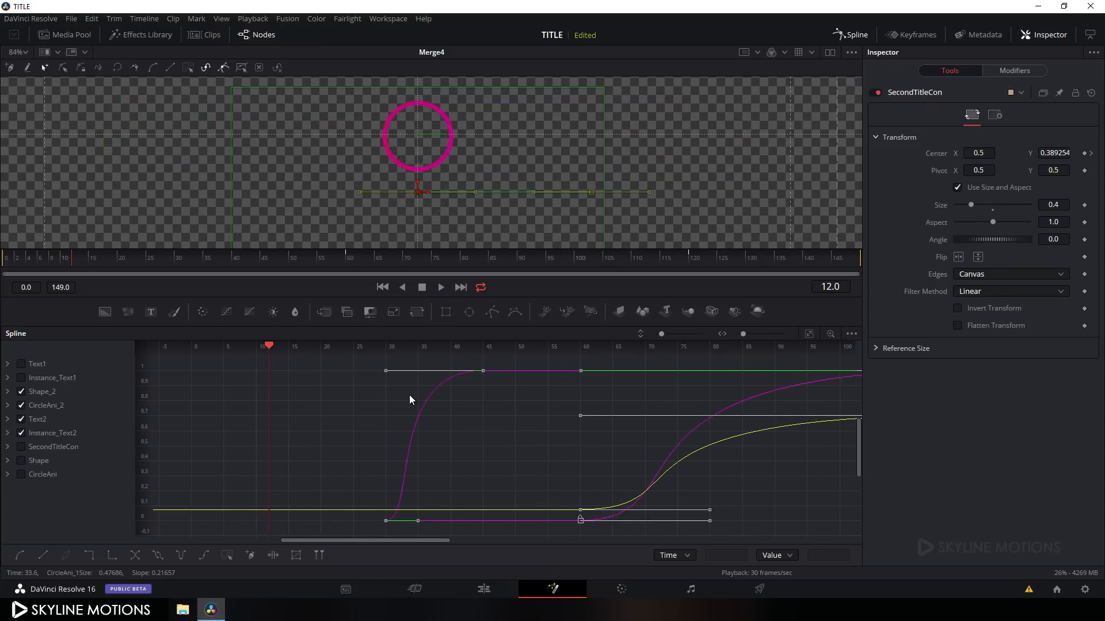
# Bring back the node graph in place of the Spline editor and align the connection's routing point directly beneath Merge4
pyautogui.press('F4')
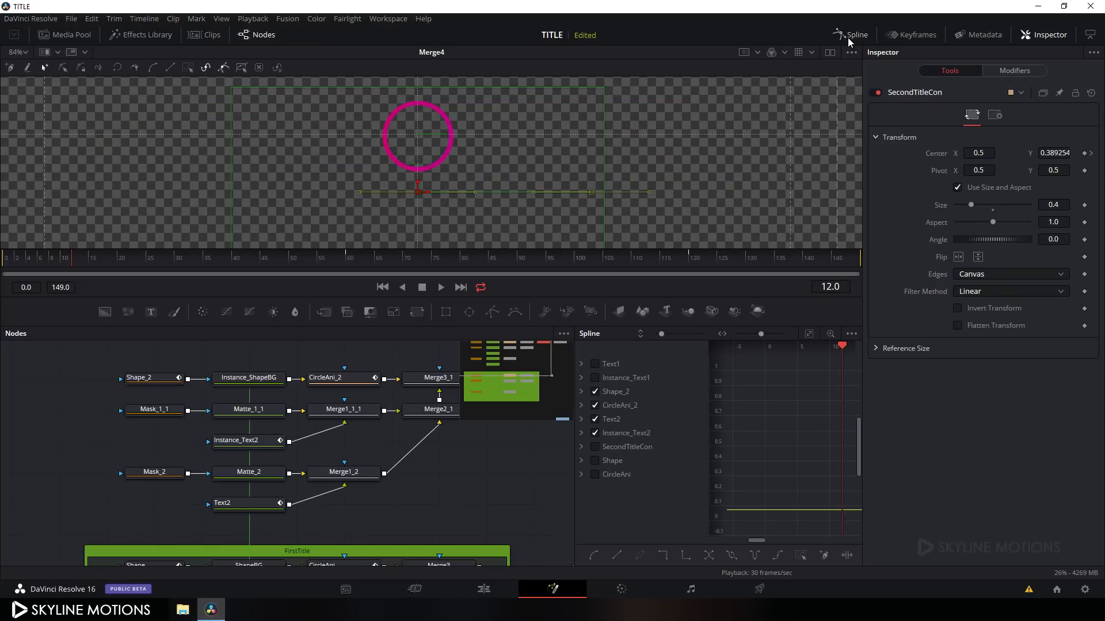
pyautogui.click(848, 36)
pyautogui.moveTo(555, 451); pyautogui.dragTo(510, 420)
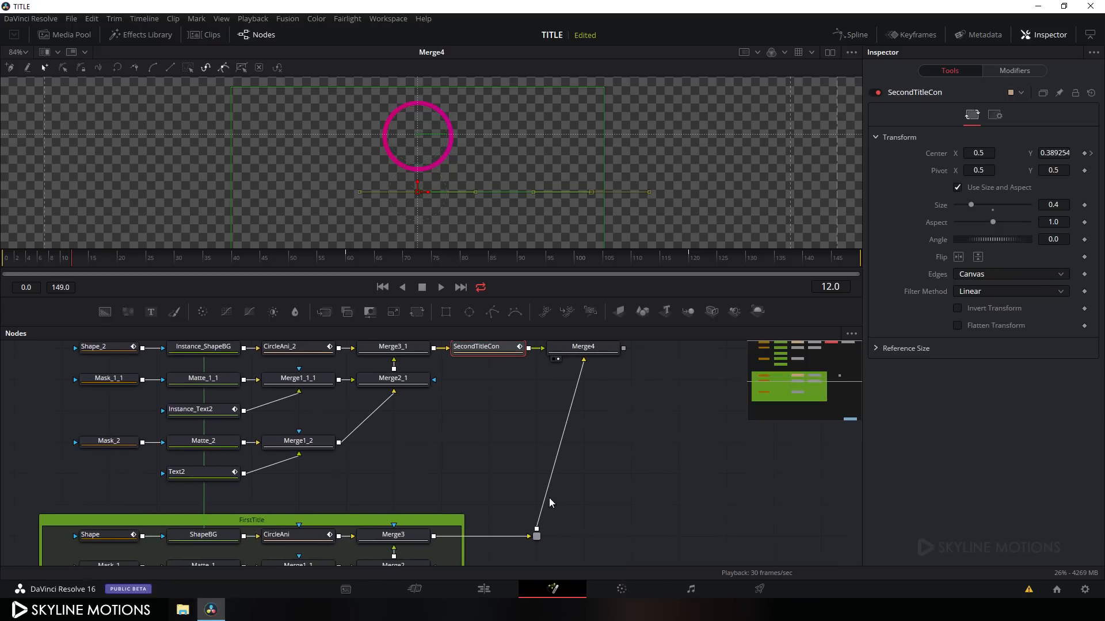
pyautogui.moveTo(535, 537); pyautogui.dragTo(581, 540)
pyautogui.click(583, 541)
# Move the MediaOut1 node beside Merge4 and connect Merge4's output to it
pyautogui.moveTo(680, 515); pyautogui.dragTo(584, 428)
pyautogui.moveTo(585, 477); pyautogui.dragTo(487, 404)
pyautogui.moveTo(413, 539); pyautogui.dragTo(549, 497)
pyautogui.moveTo(469, 505); pyautogui.dragTo(516, 369)
pyautogui.moveTo(551, 386); pyautogui.dragTo(511, 362)
pyautogui.moveTo(514, 438); pyautogui.dragTo(509, 535)
pyautogui.moveTo(493, 474); pyautogui.dragTo(493, 442)
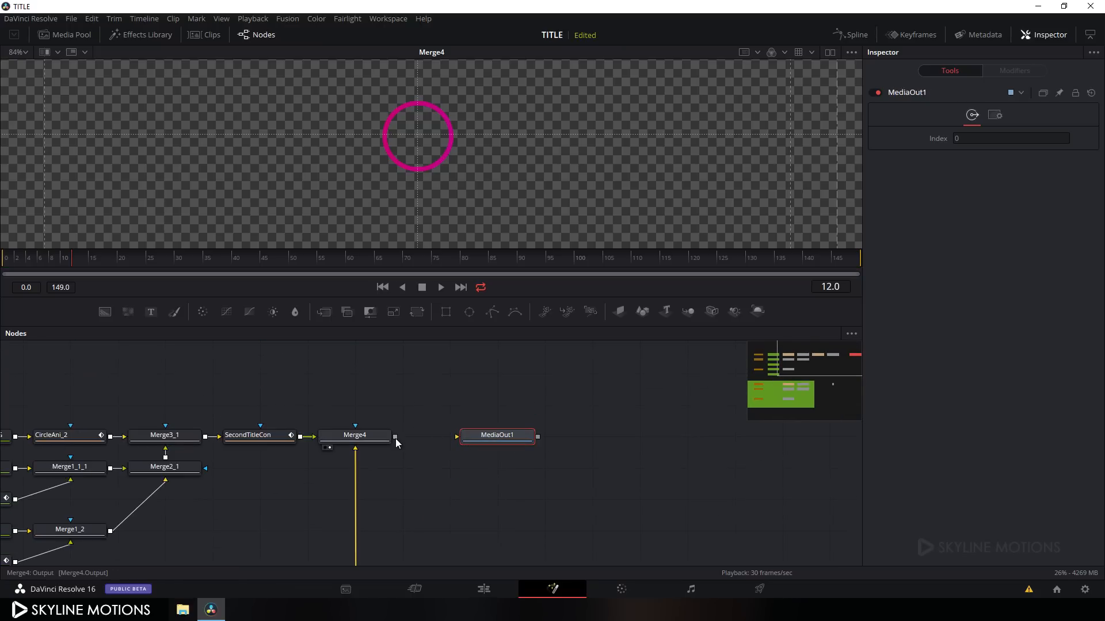
pyautogui.moveTo(396, 438); pyautogui.dragTo(489, 437)
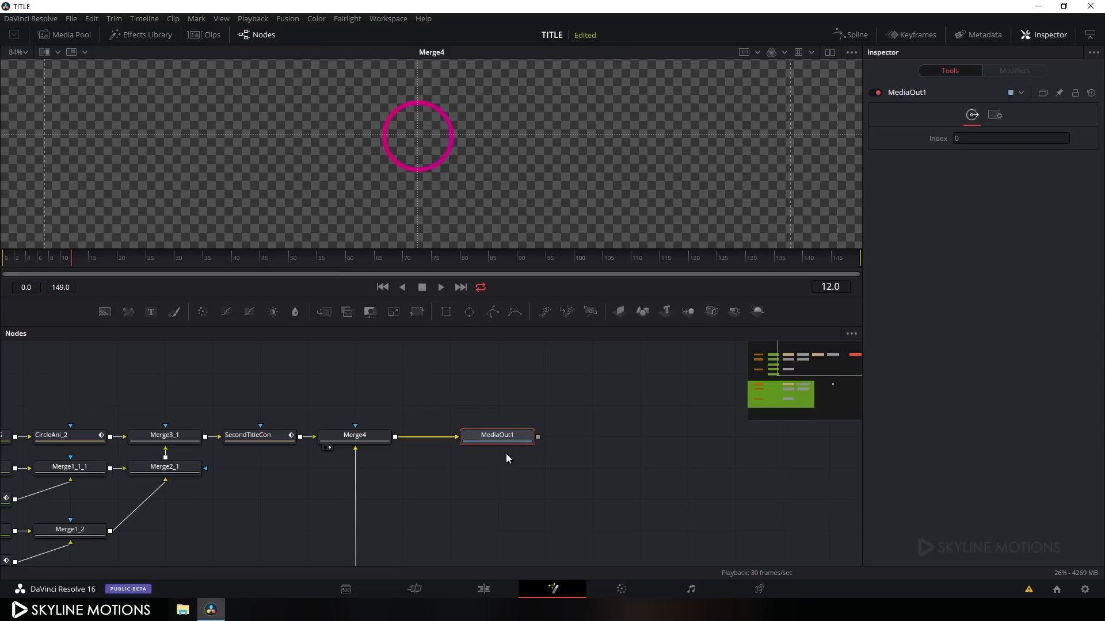
# Switch to the Edit page, move the Fusion Composition clip up to a Video 2 track and scrub through the title
pyautogui.click(487, 591)
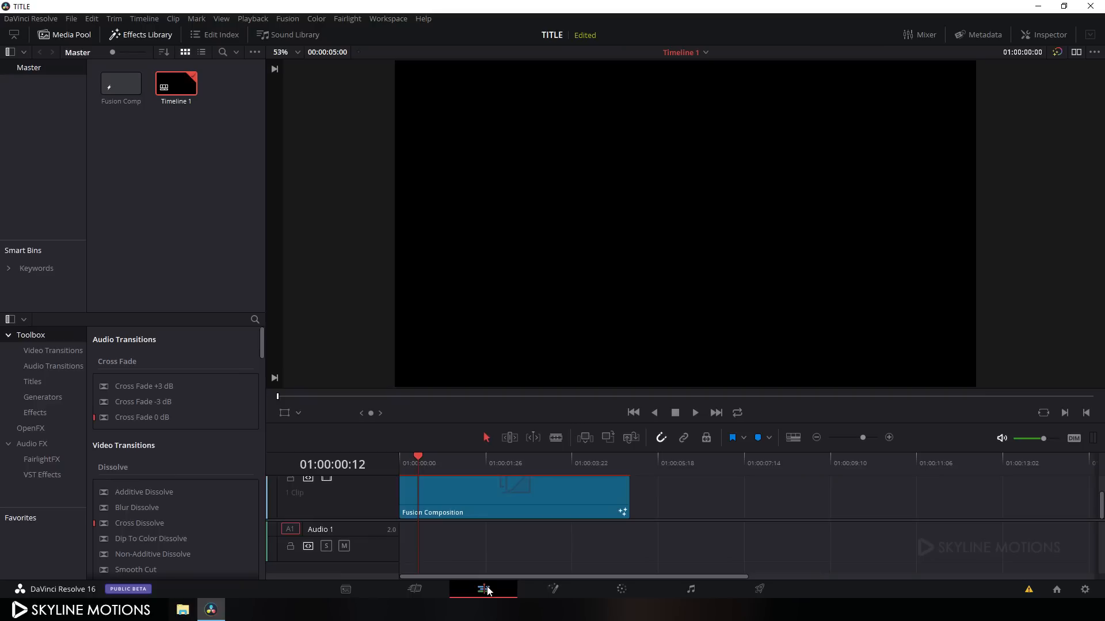
pyautogui.moveTo(420, 457); pyautogui.dragTo(587, 370)
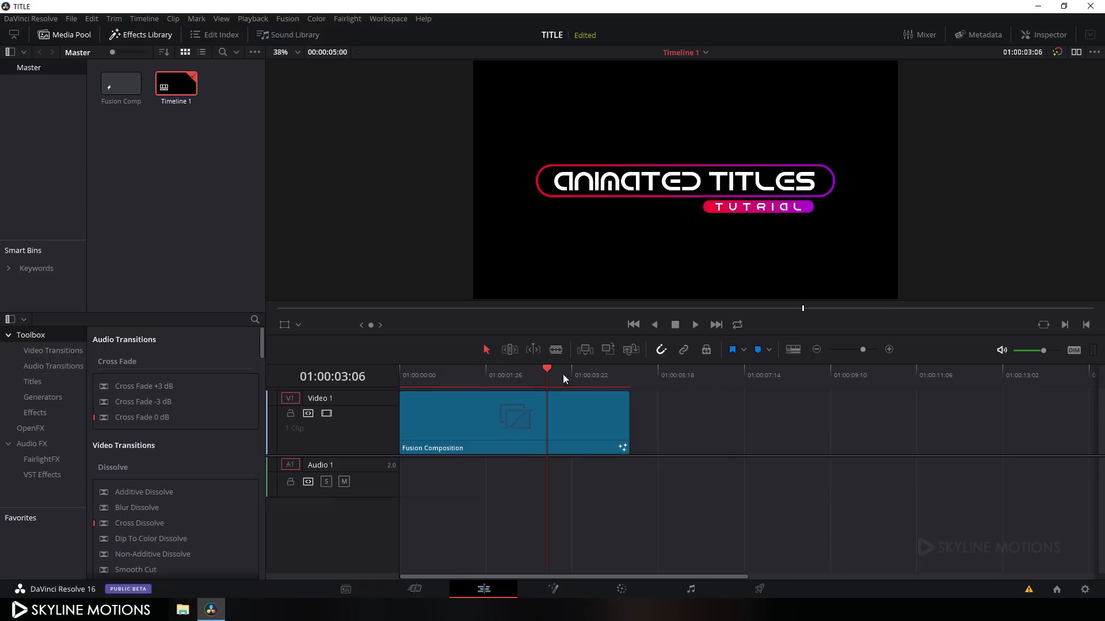
pyautogui.moveTo(470, 436); pyautogui.dragTo(394, 407)
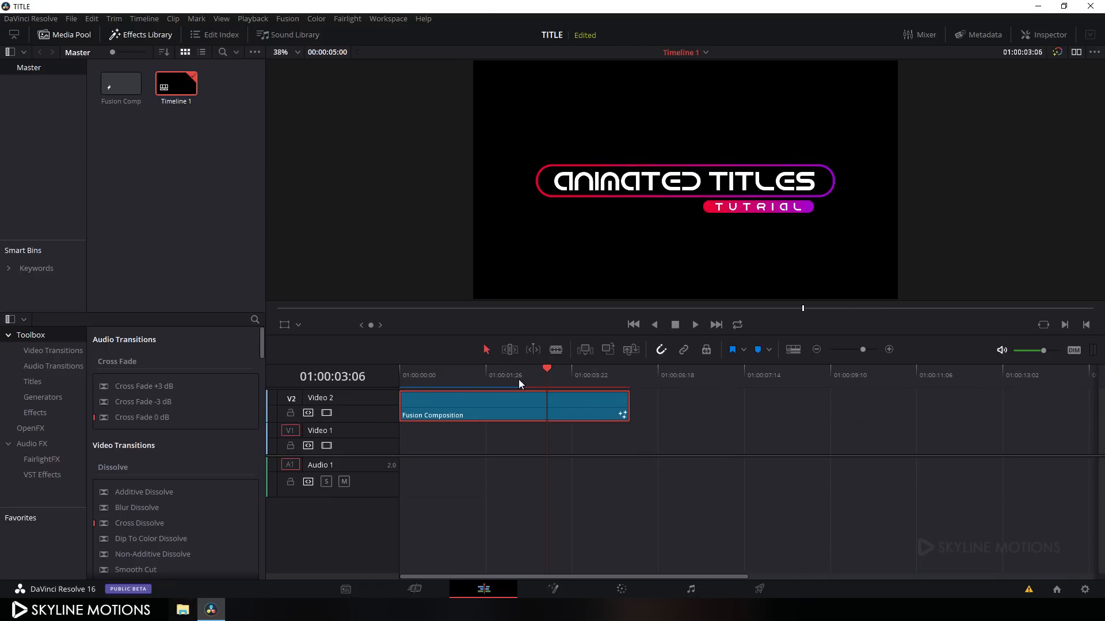
pyautogui.moveTo(547, 370); pyautogui.dragTo(592, 368)
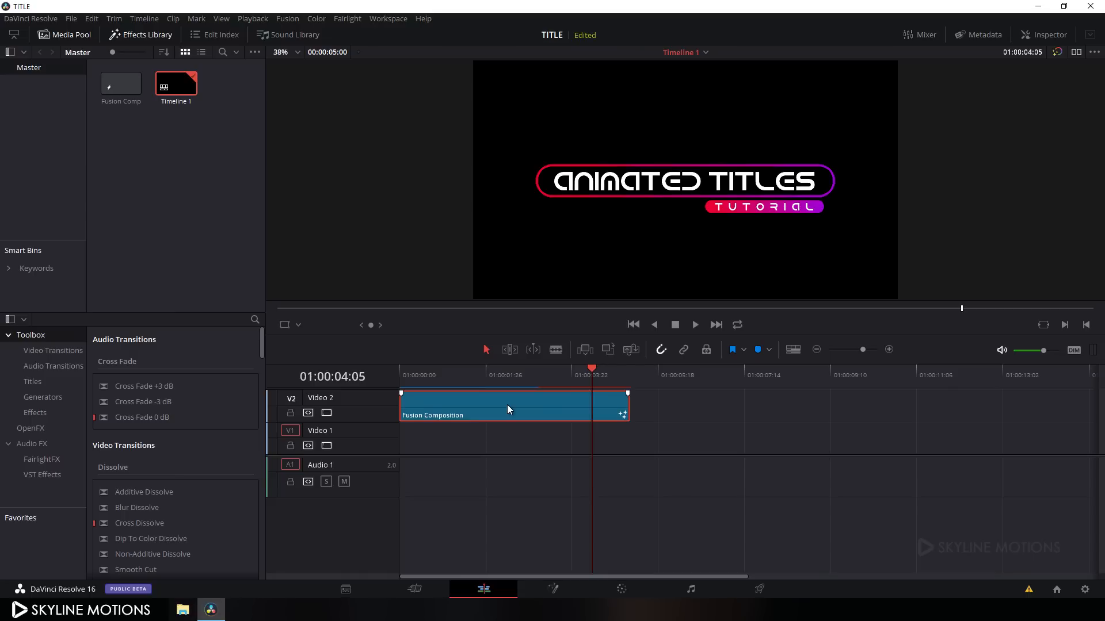
# Paste a copy of the title clip at 01:00:05:00 and convert the copy into a compound clip with the default name
pyautogui.moveTo(594, 370); pyautogui.dragTo(627, 376)
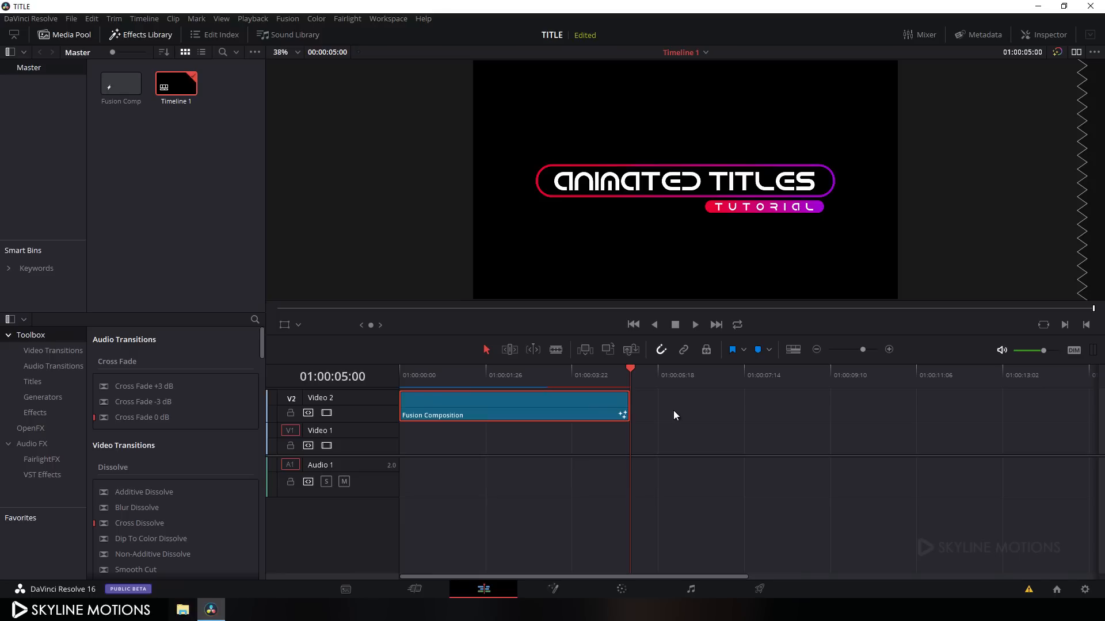
pyautogui.hotkey('ctrl', 'v')
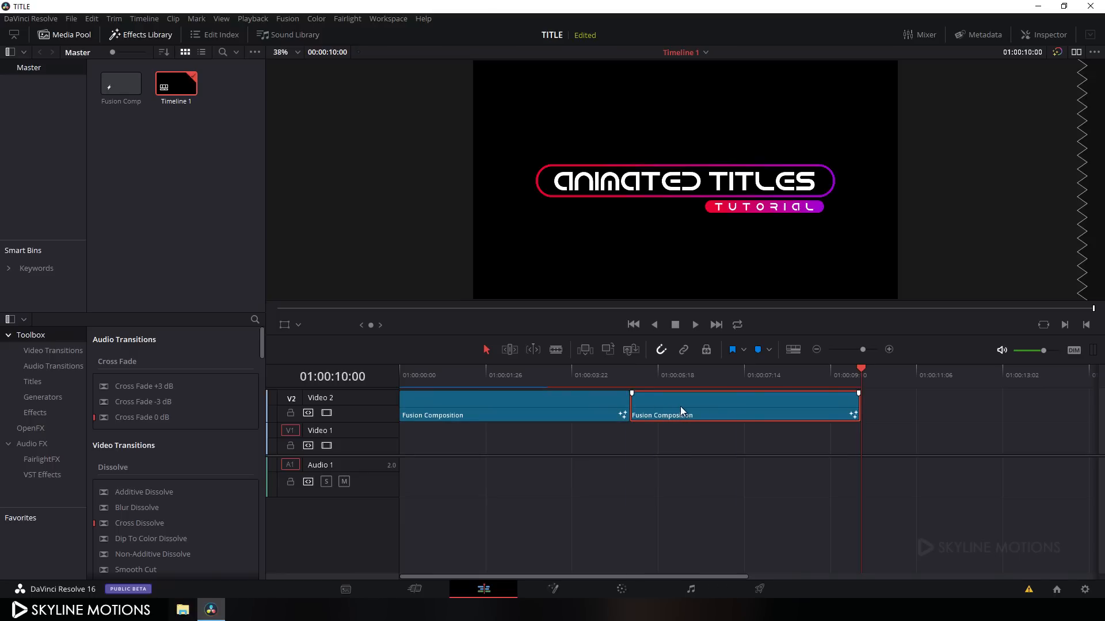
pyautogui.rightClick(681, 410)
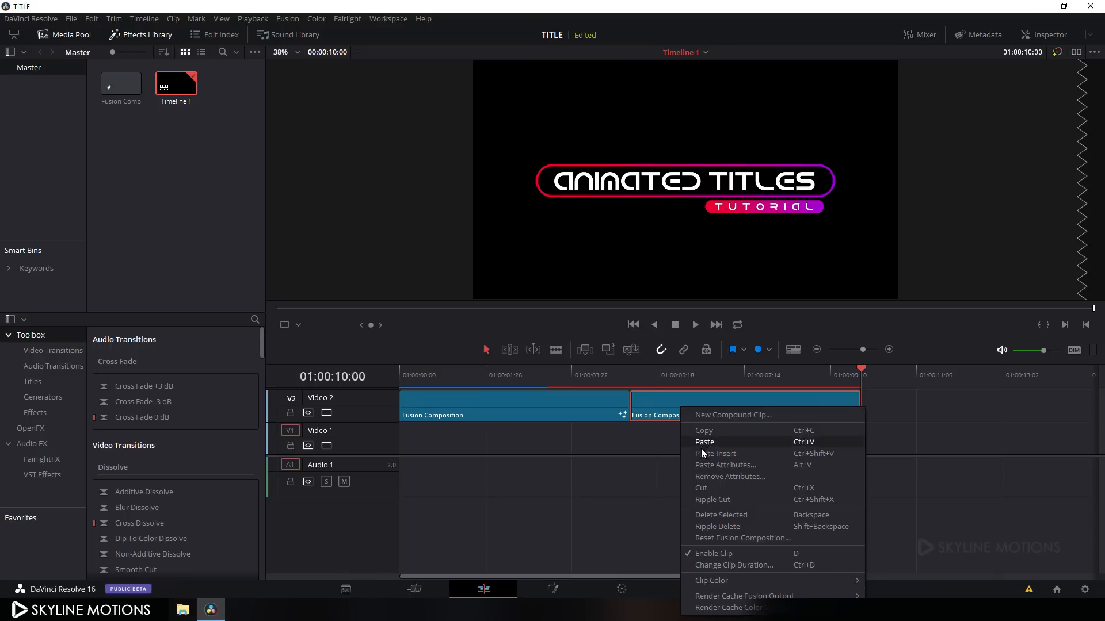
pyautogui.click(719, 416)
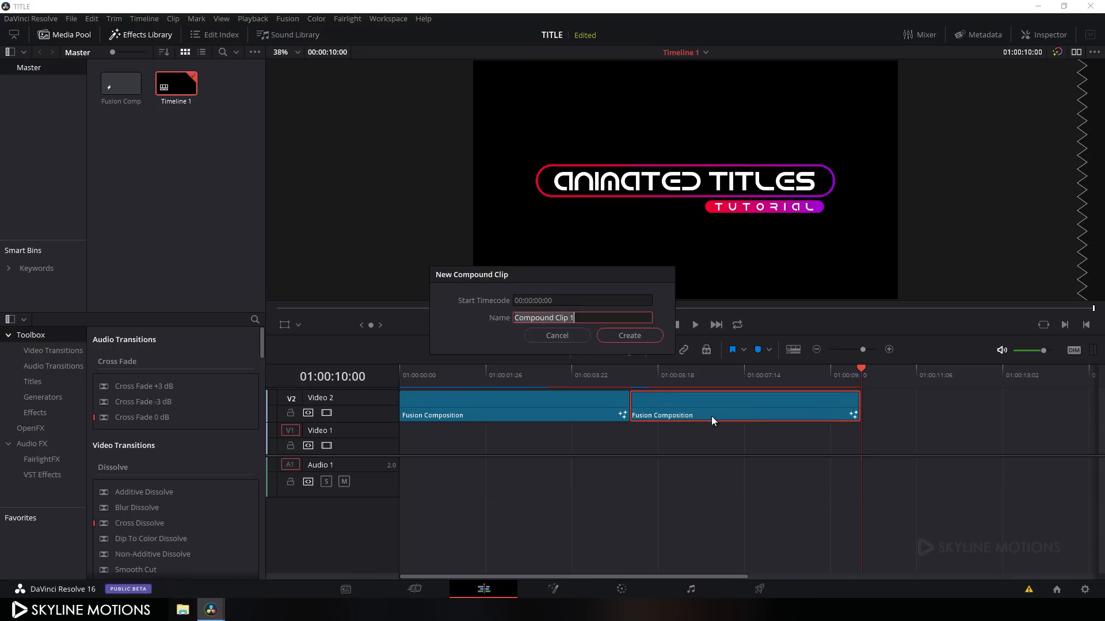
pyautogui.click(637, 337)
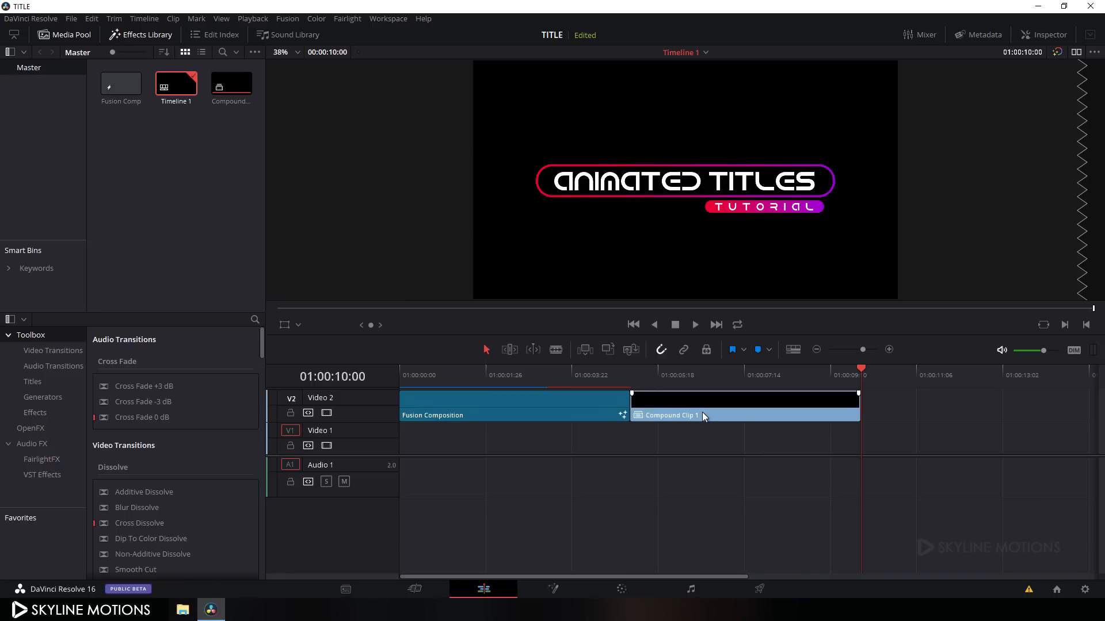
# Reverse the playback speed of the compound clip
pyautogui.rightClick(702, 412)
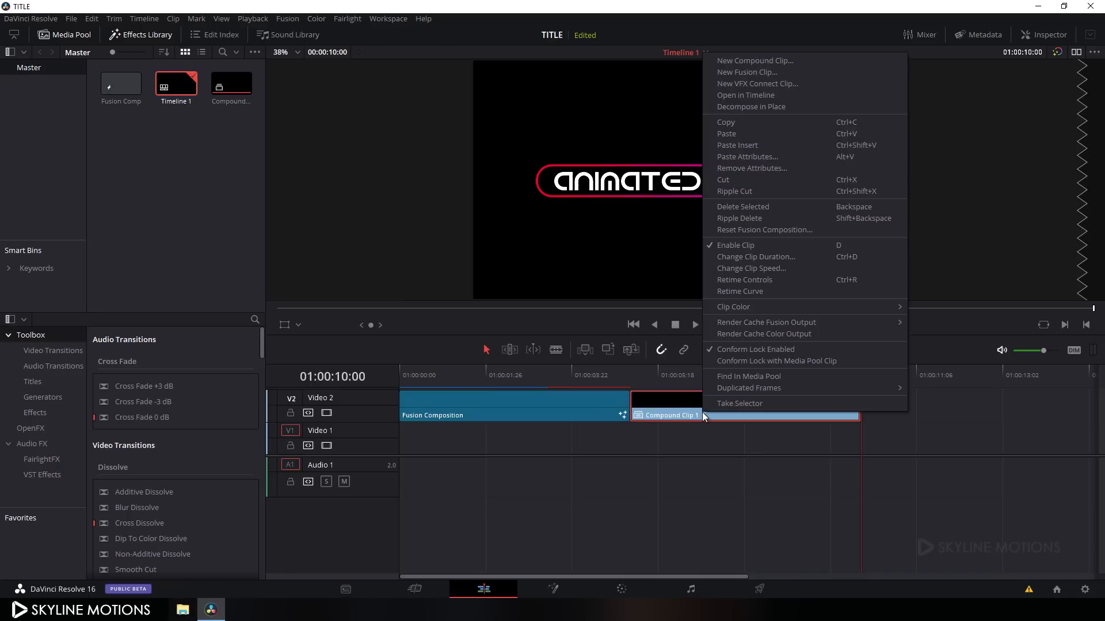
pyautogui.click(740, 268)
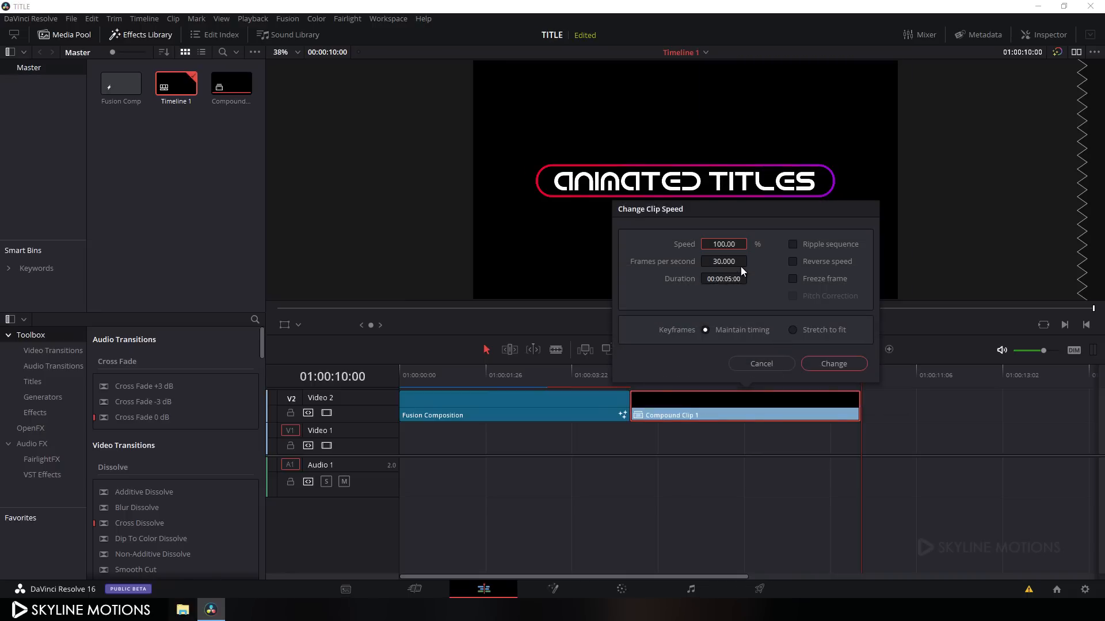
pyautogui.click(792, 261)
pyautogui.click(830, 364)
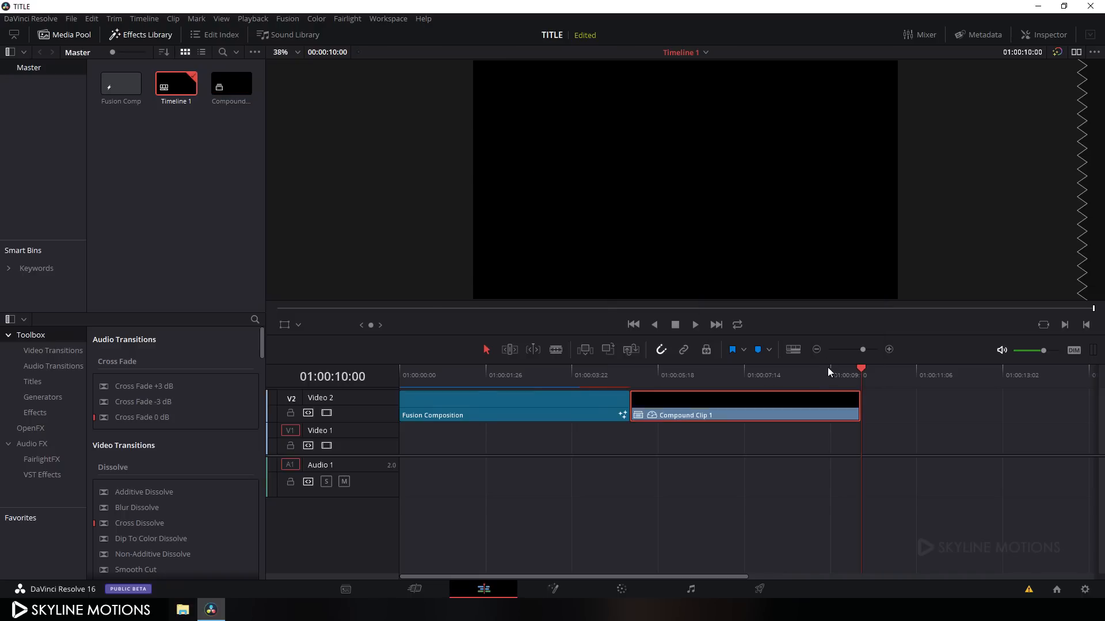
# Split the compound clip at 01:00:06:00 and ripple-delete its first part, then scrub through the join to check it
pyautogui.moveTo(809, 371); pyautogui.dragTo(677, 368)
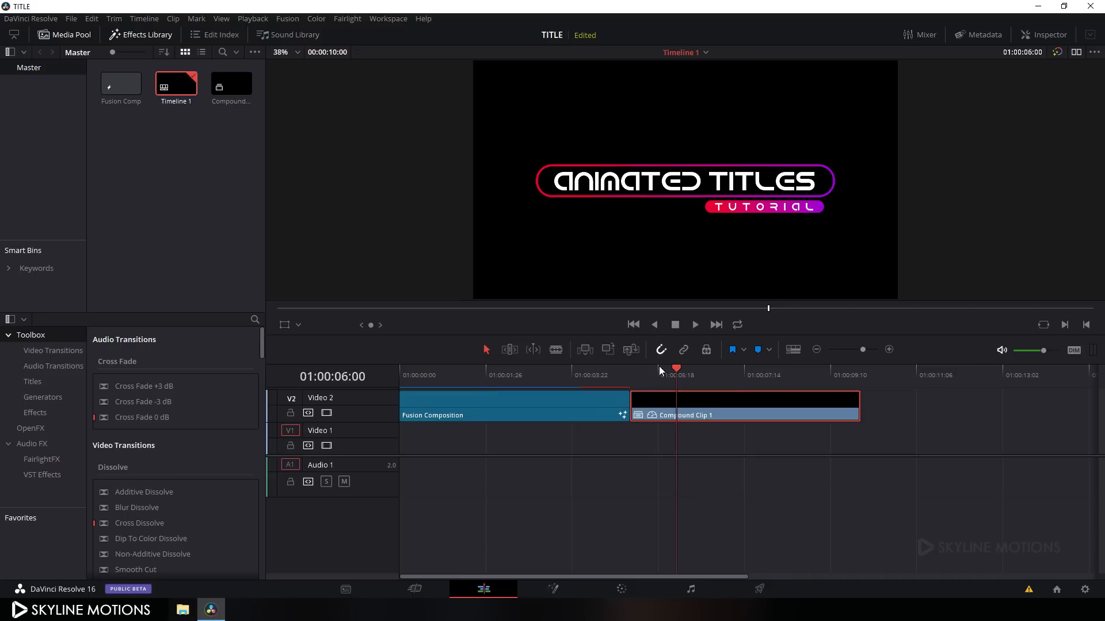
pyautogui.click(556, 350)
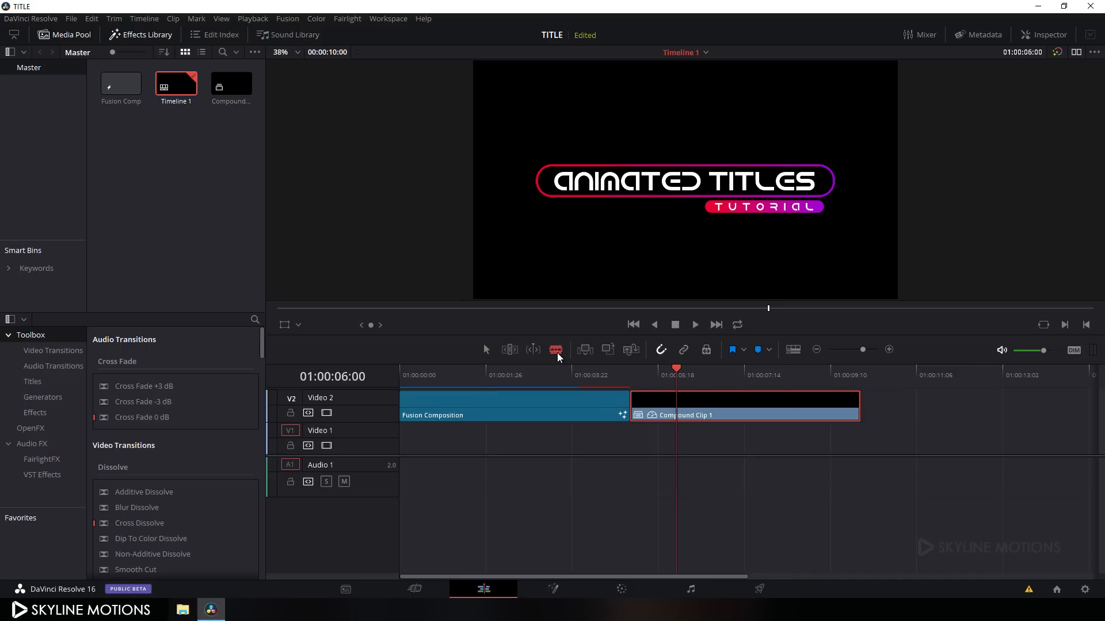
pyautogui.click(681, 410)
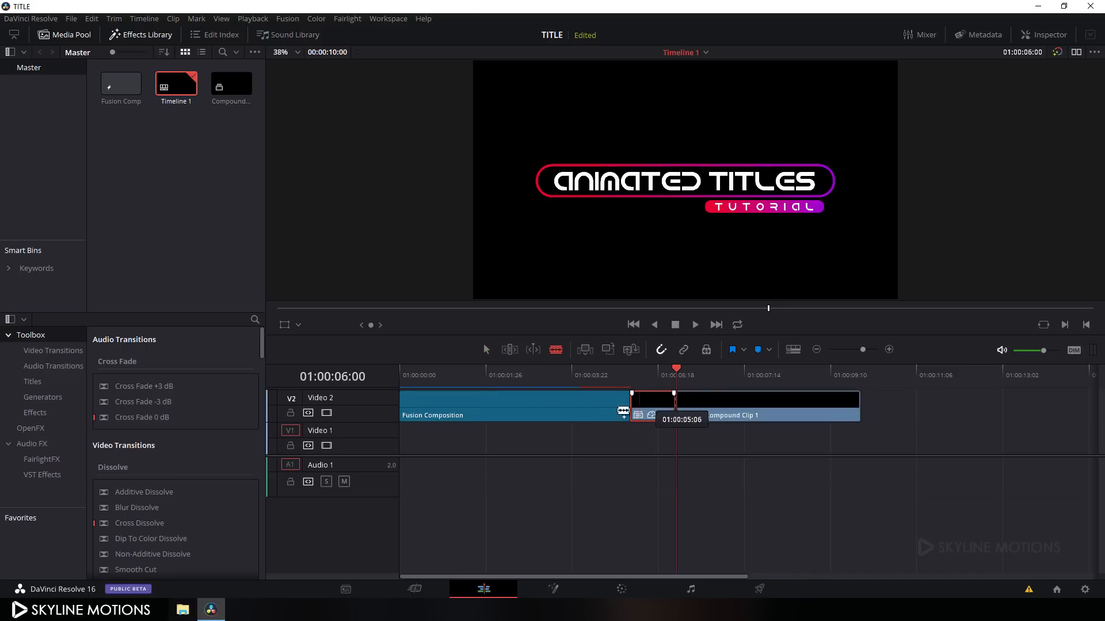
pyautogui.click(485, 350)
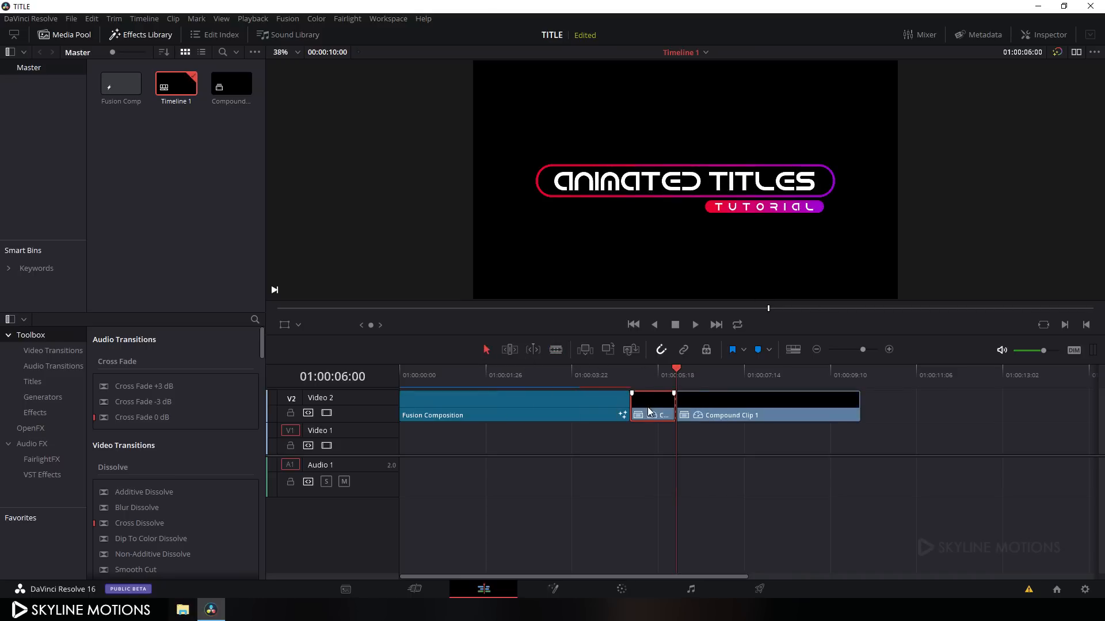
pyautogui.press('Delete')
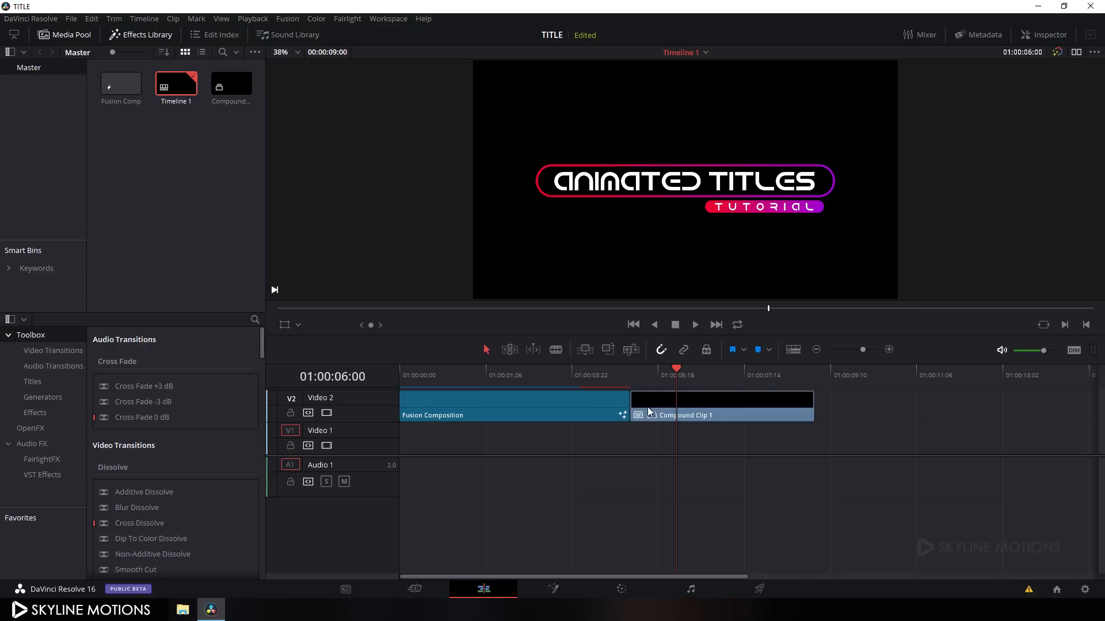
pyautogui.moveTo(662, 370); pyautogui.dragTo(683, 385)
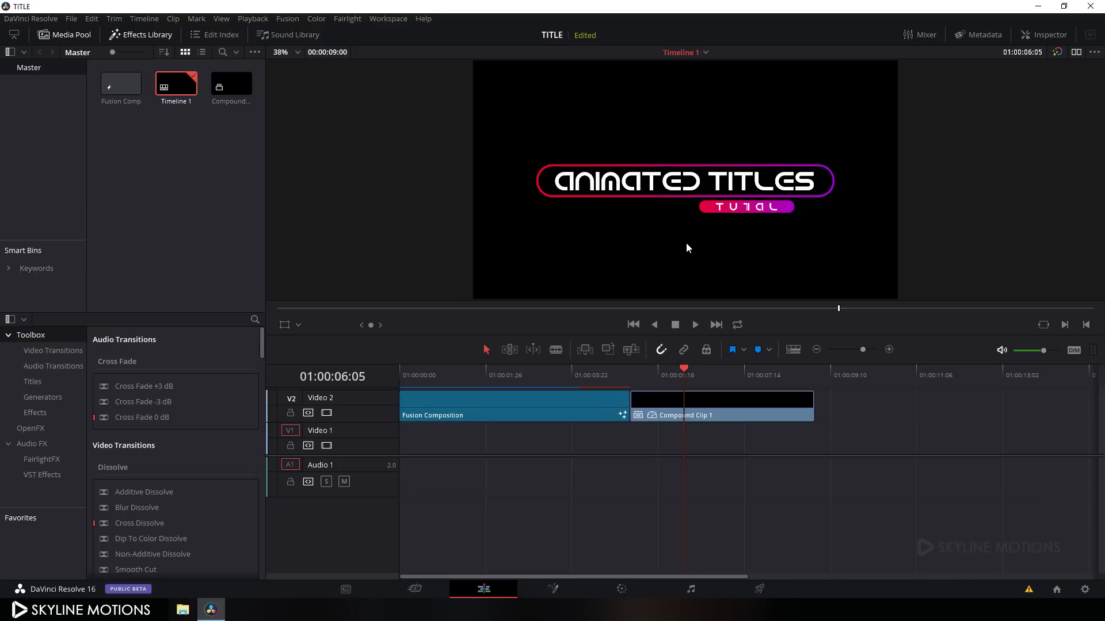
# Import the sunset-1373171 image and lay it on the Video 1 track under the full length of both title clips
pyautogui.rightClick(165, 148)
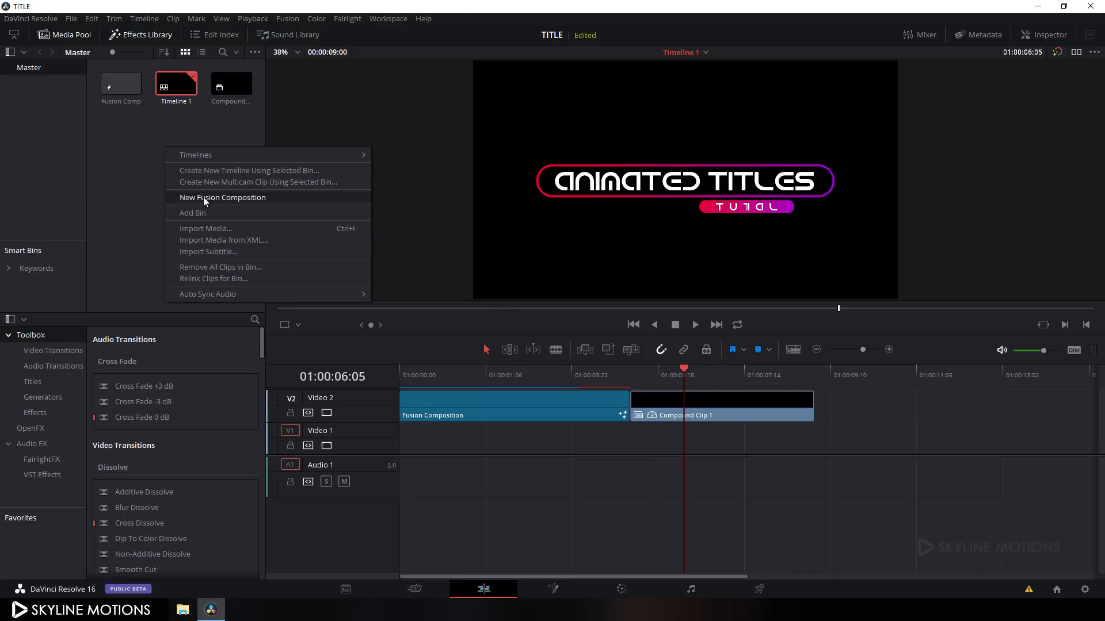
pyautogui.click(198, 227)
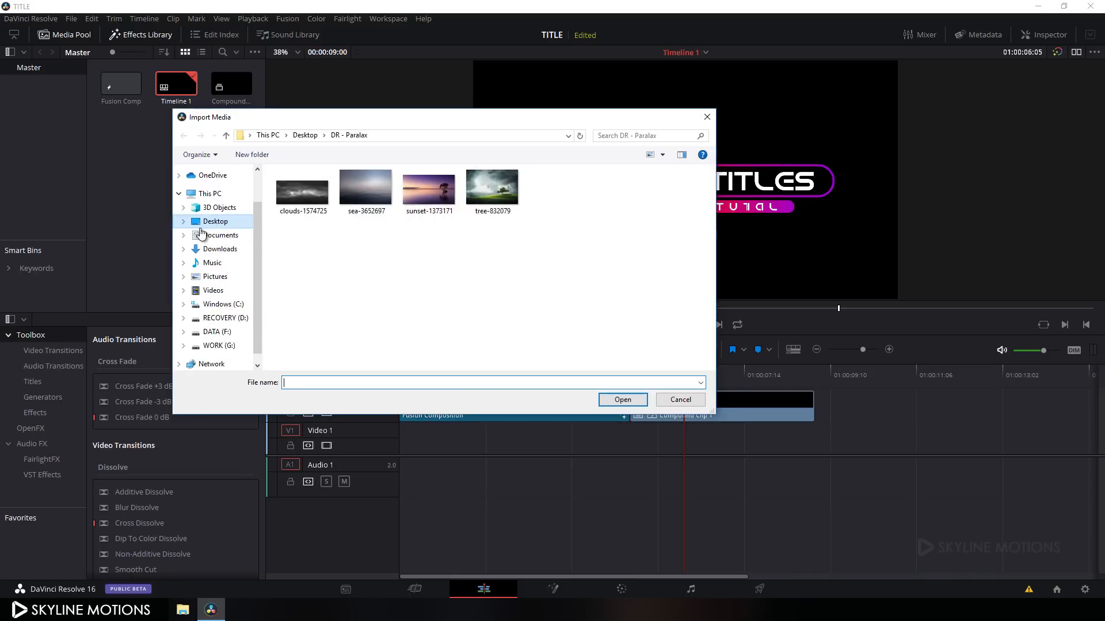
pyautogui.click(427, 196)
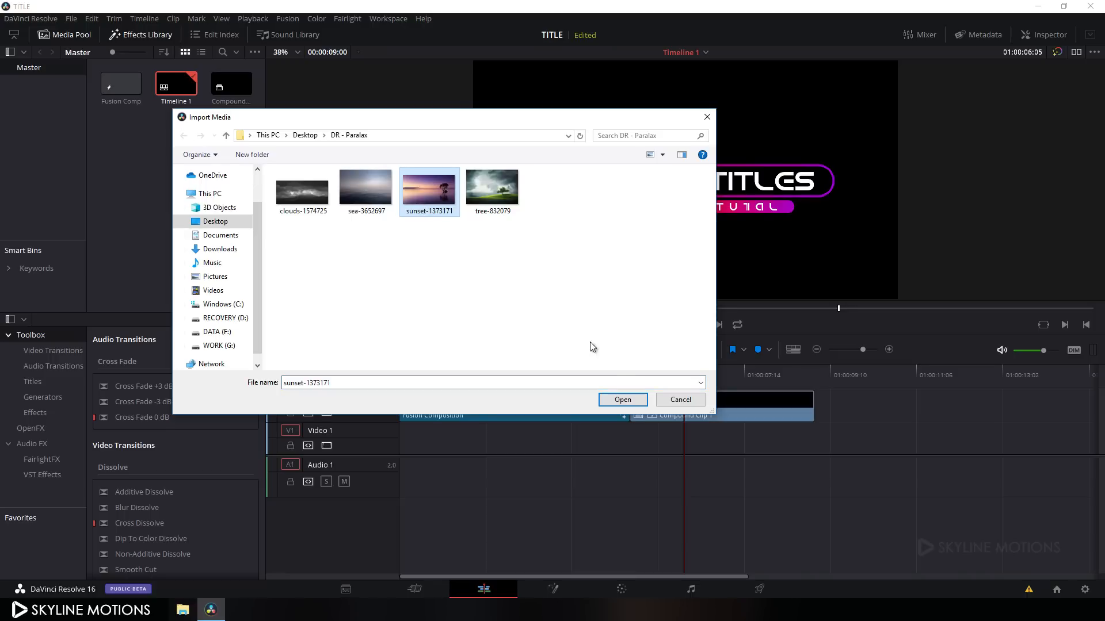
pyautogui.click(612, 401)
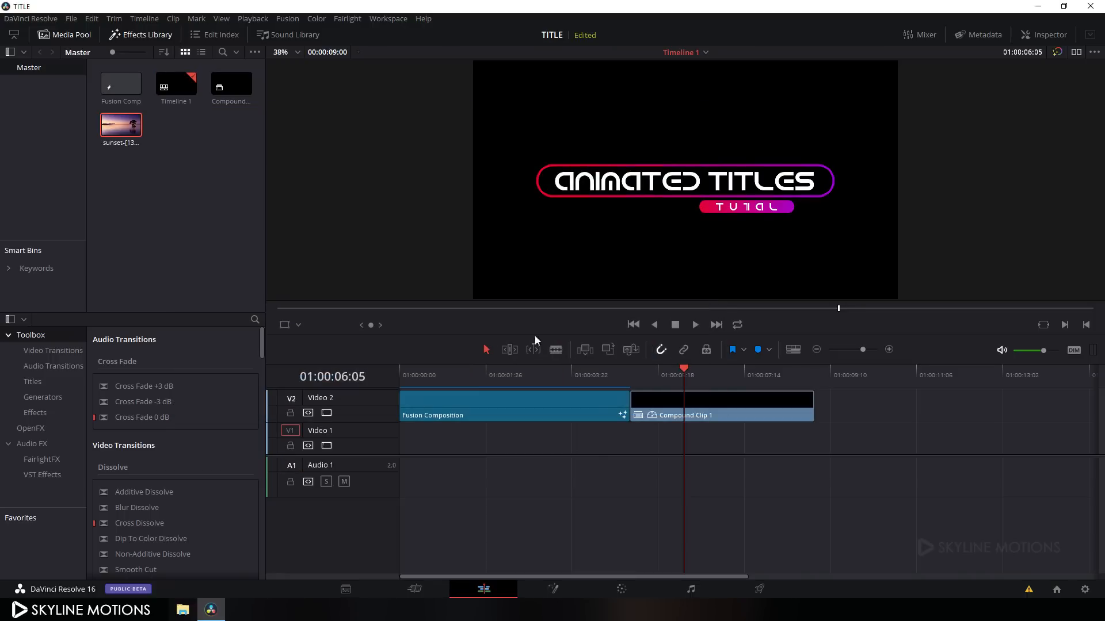
pyautogui.moveTo(118, 131); pyautogui.dragTo(401, 444)
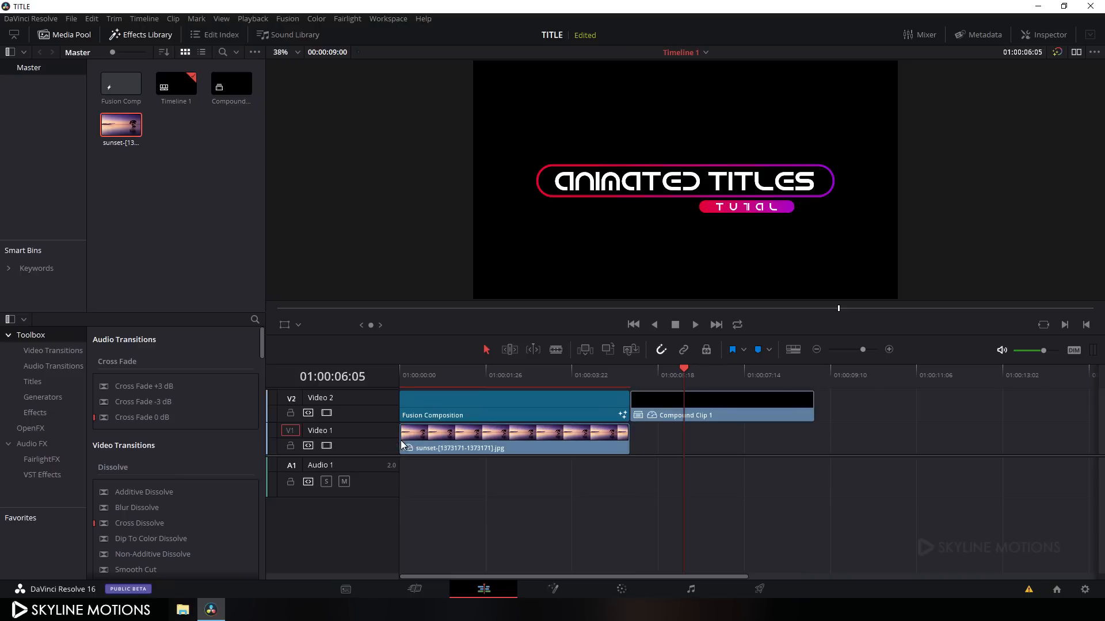
pyautogui.moveTo(620, 439); pyautogui.dragTo(812, 444)
# Convert the sunset image clip on Video 1 into a compound clip with the default name
pyautogui.rightClick(623, 441)
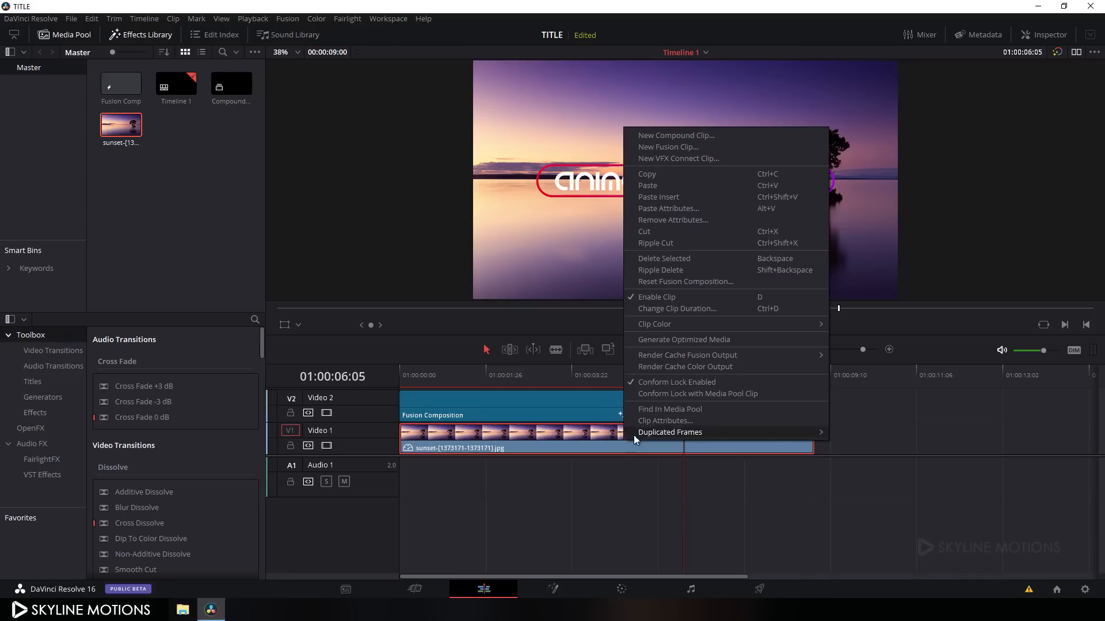
pyautogui.click(675, 137)
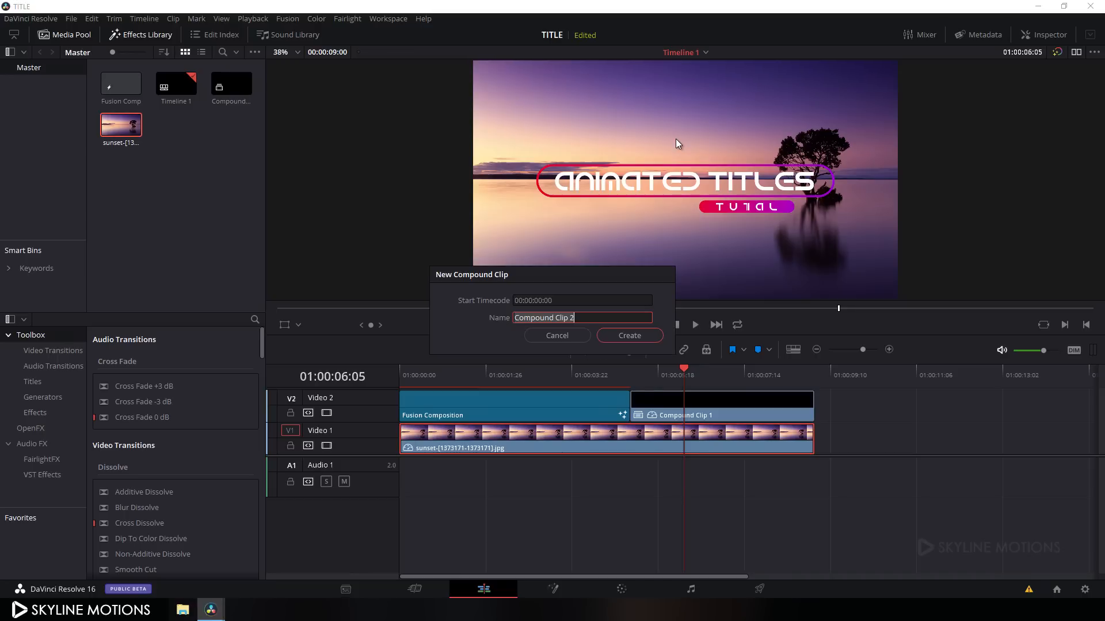
pyautogui.click(631, 336)
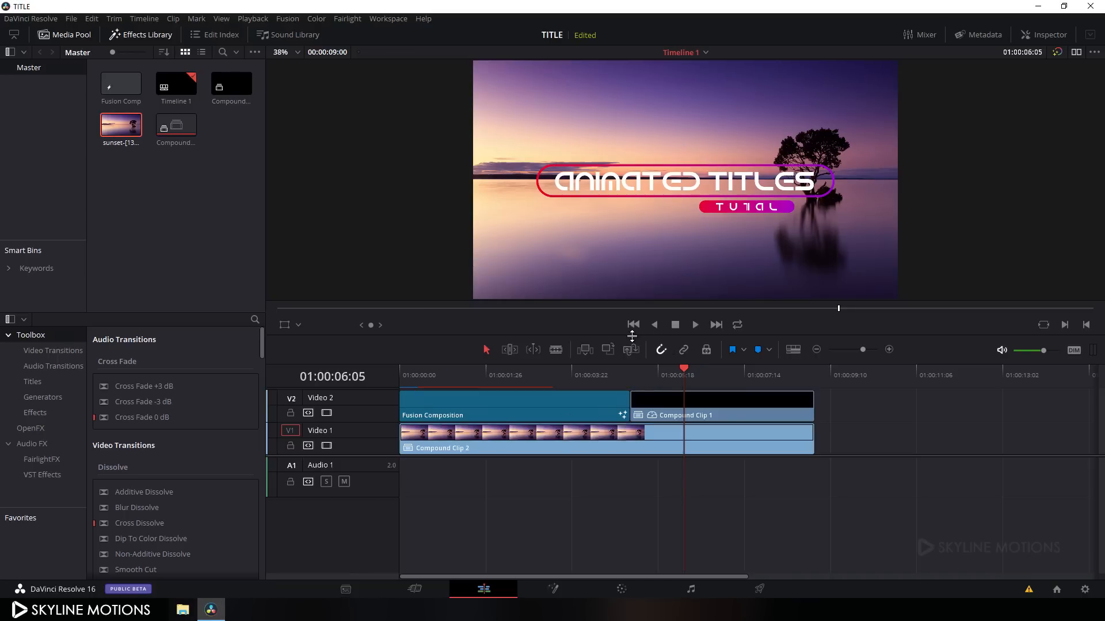
# Disable the Video 2 track and open the background compound clip on the Fusion page
pyautogui.click(327, 413)
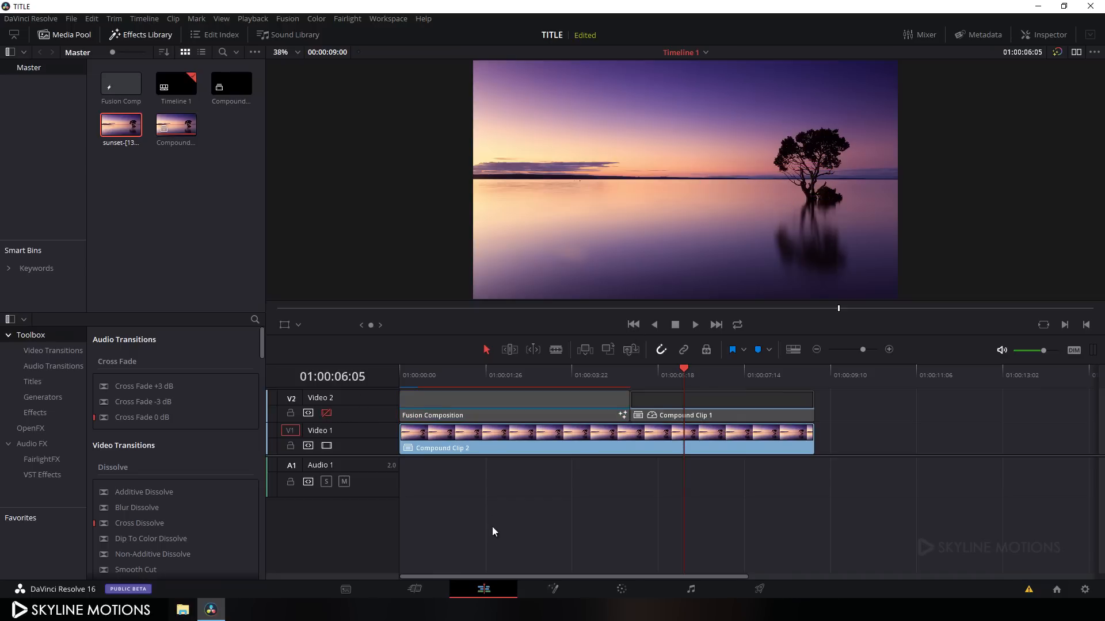
pyautogui.click(551, 589)
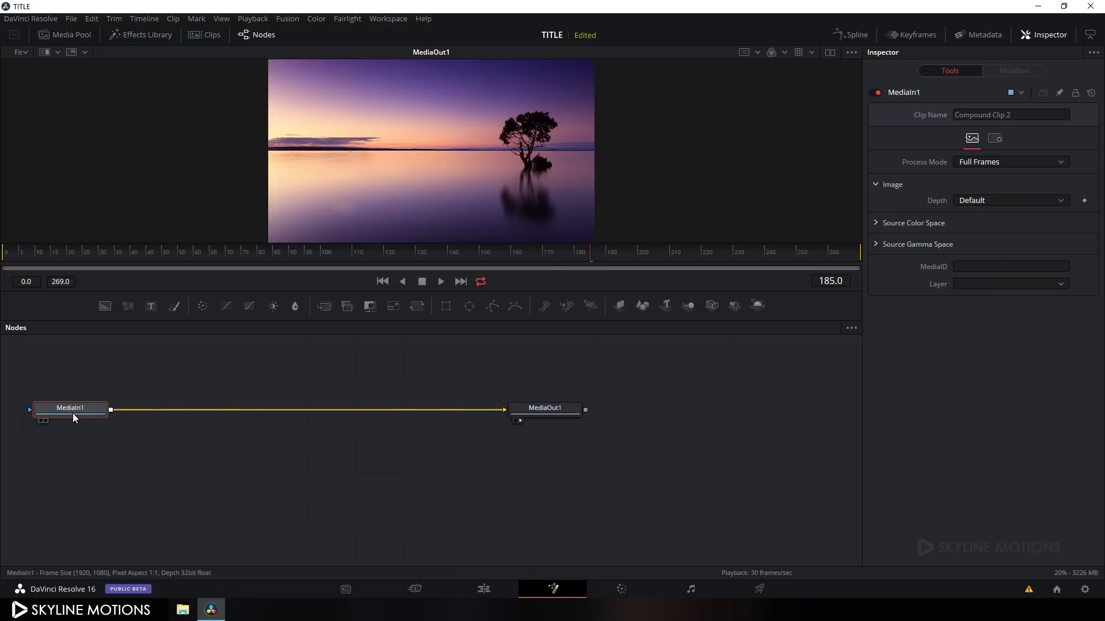
# Add a Color Corrector after MediaIn1 and set its saturation to 0 and gain to 0.15
pyautogui.click(203, 309)
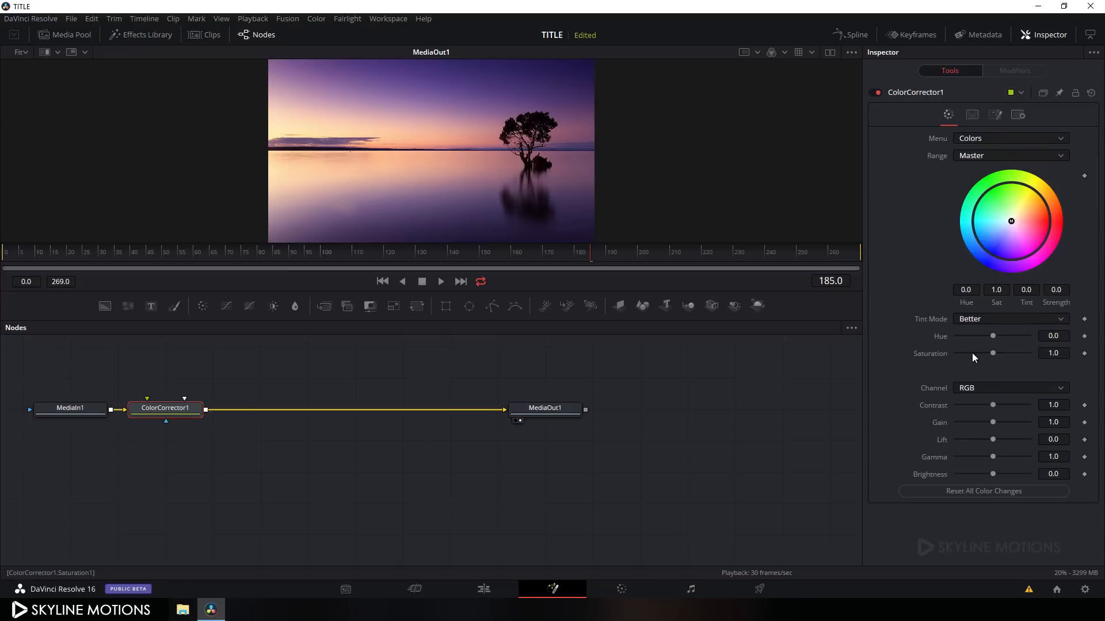
pyautogui.moveTo(992, 353); pyautogui.dragTo(943, 354)
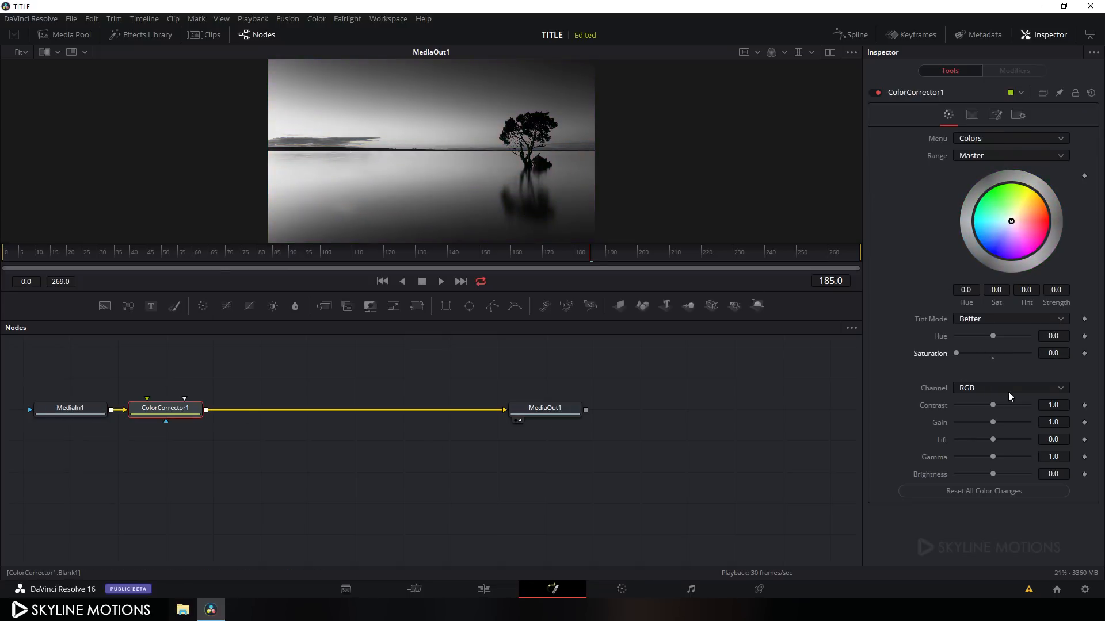
pyautogui.moveTo(993, 422); pyautogui.dragTo(964, 423)
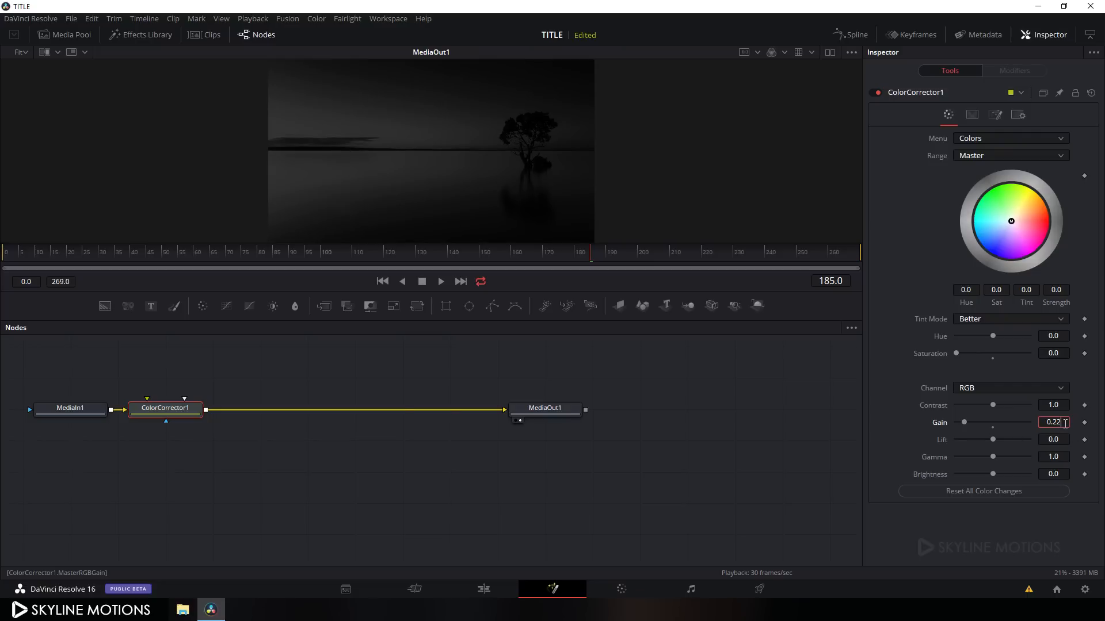
pyautogui.write('0.15')
pyautogui.press('Tab')
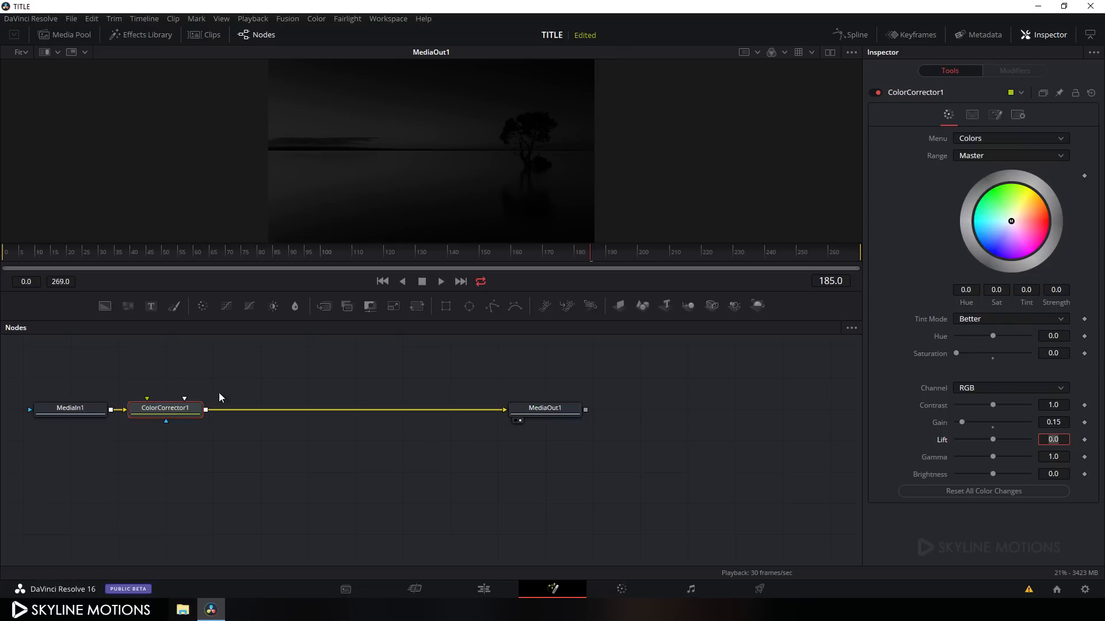
# Add a Transform node after the Color Corrector and keyframe its size at 1.0 on frame 269
pyautogui.click(170, 411)
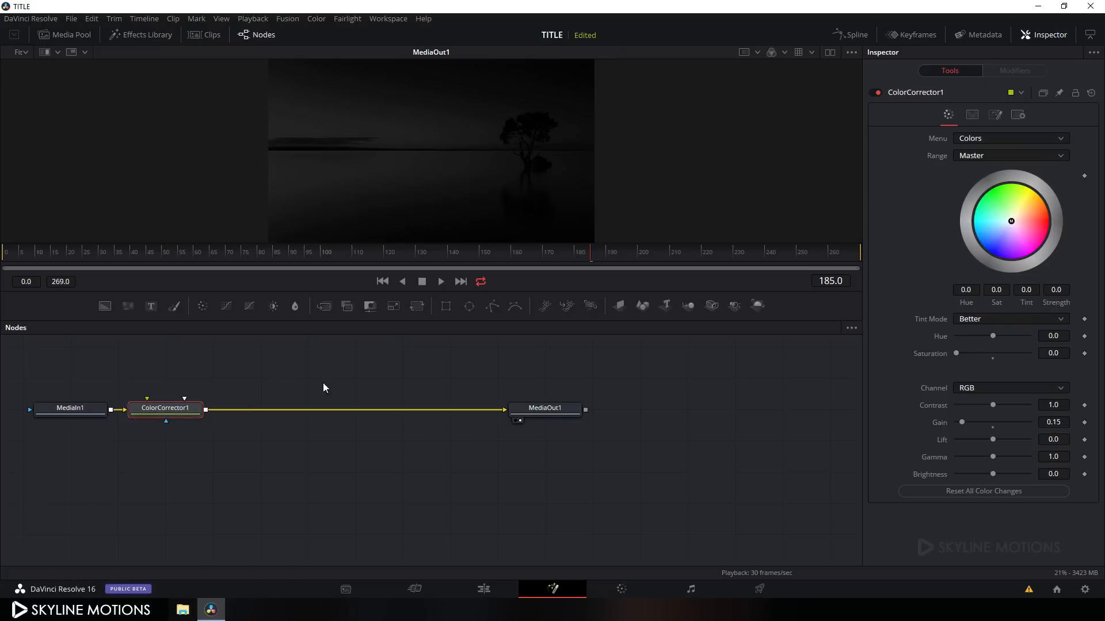
pyautogui.click(413, 309)
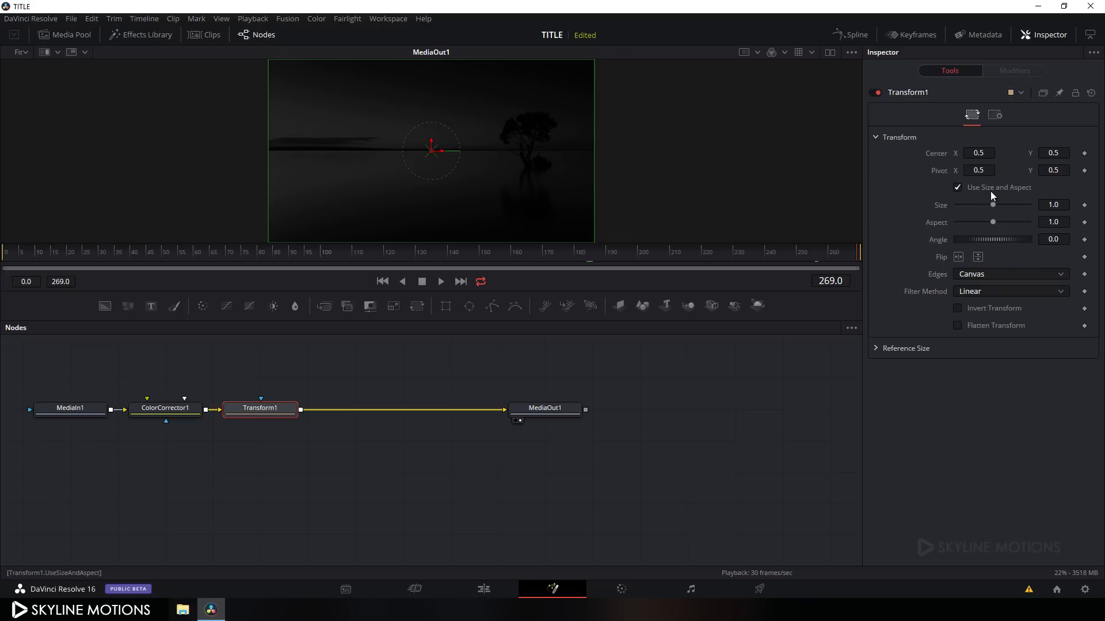
pyautogui.rightClick(943, 210)
pyautogui.click(965, 215)
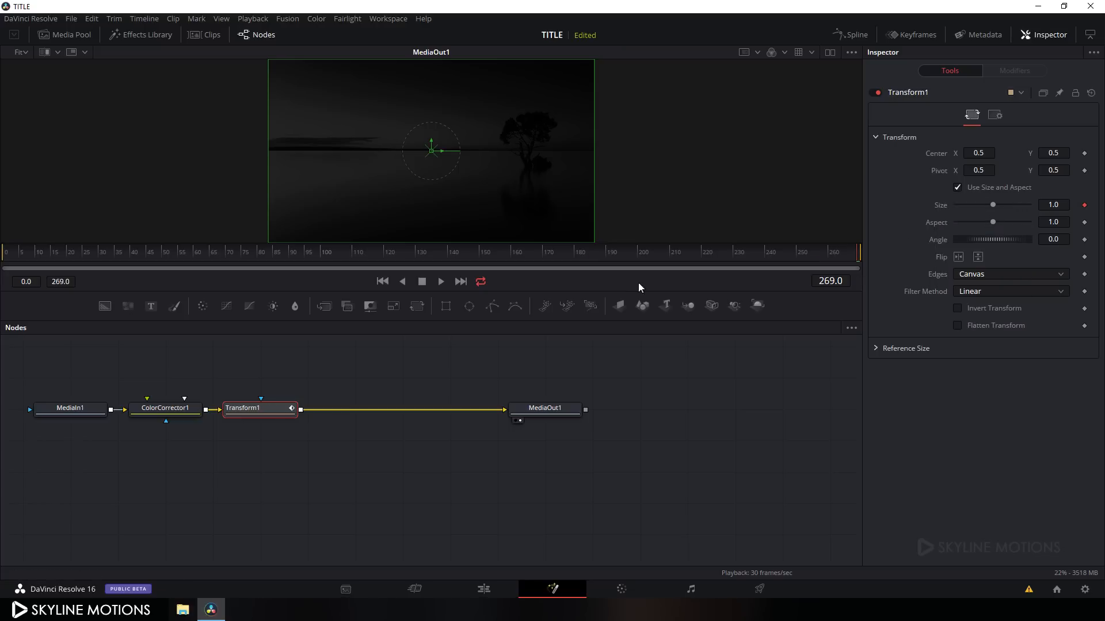
# Keyframe the Transform size at 1.4 on frame 0, then scrub through the zoom to check it
pyautogui.click(304, 268)
pyautogui.click(1055, 205)
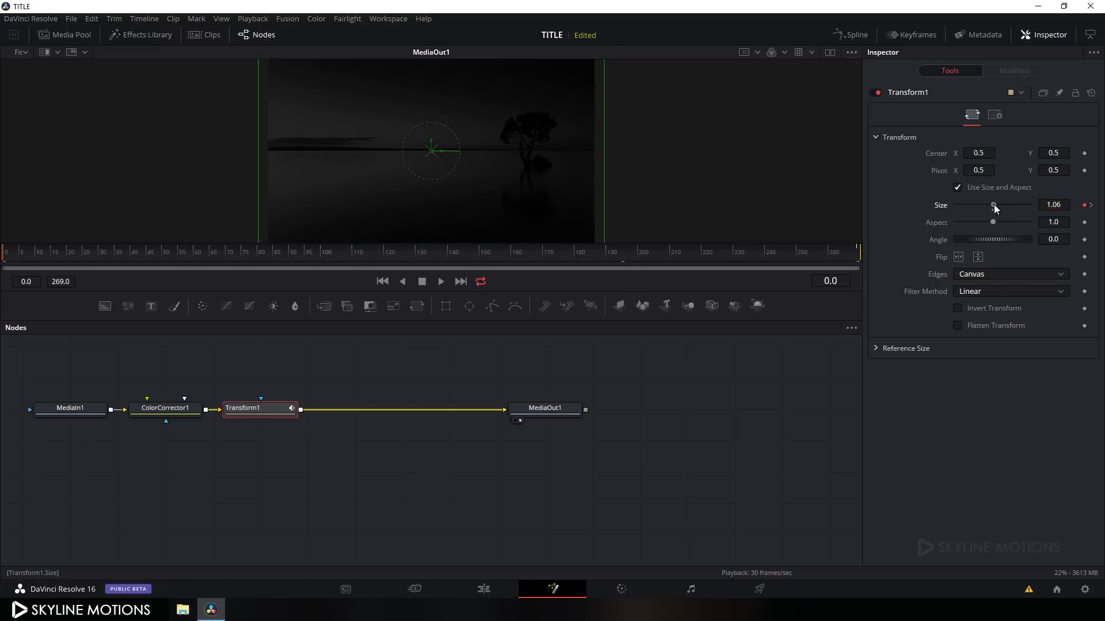
pyautogui.moveTo(994, 208); pyautogui.dragTo(998, 209)
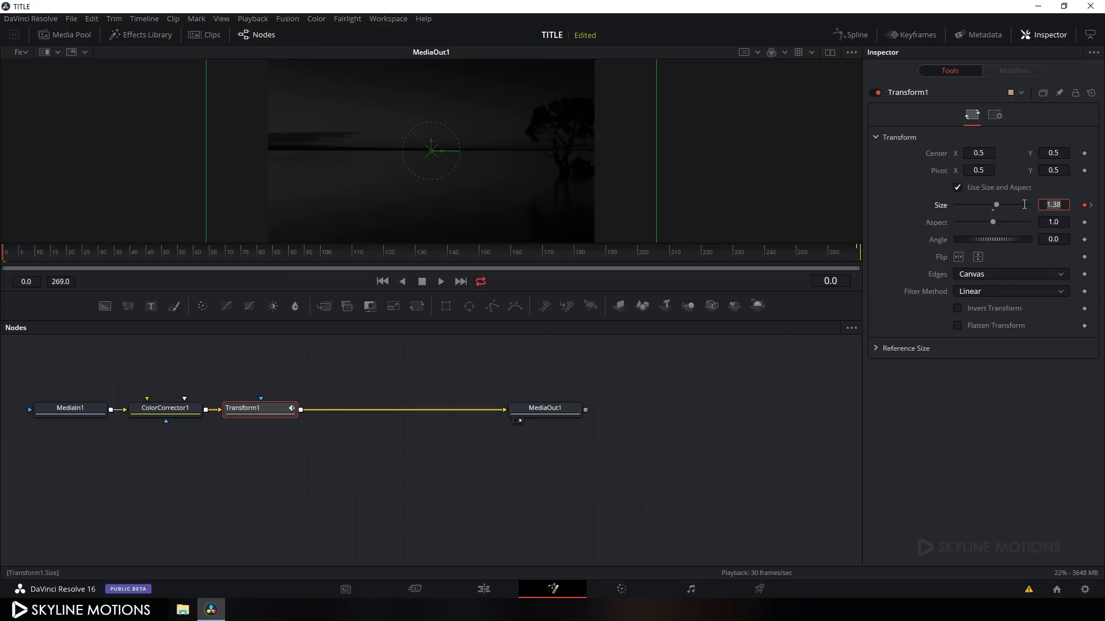
pyautogui.write('1.4')
pyautogui.press('Tab')
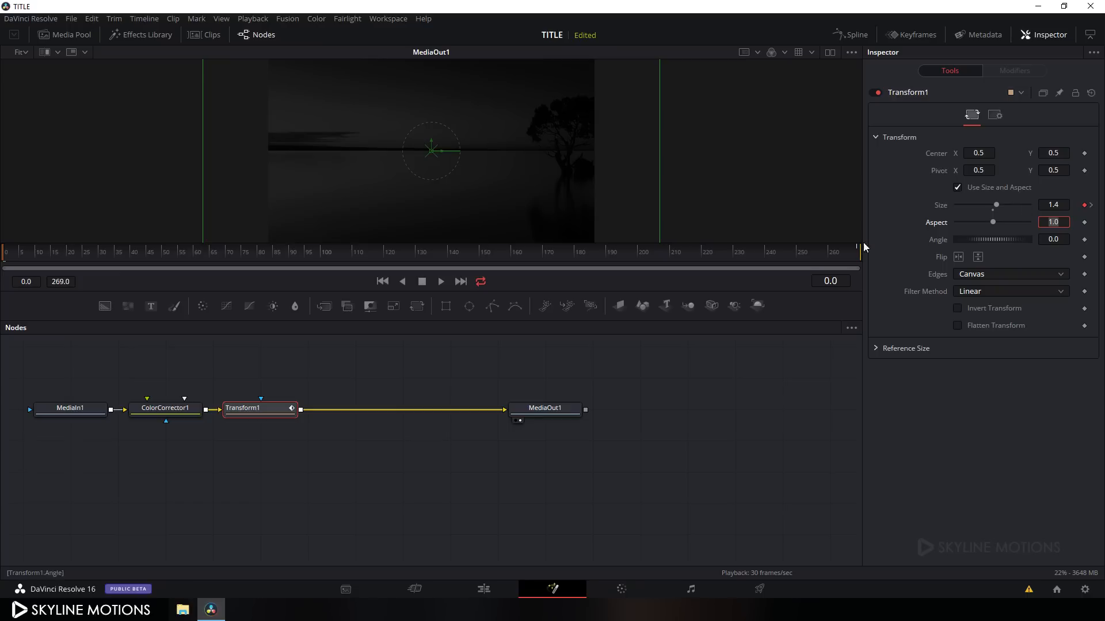
pyautogui.moveTo(202, 256); pyautogui.dragTo(464, 250)
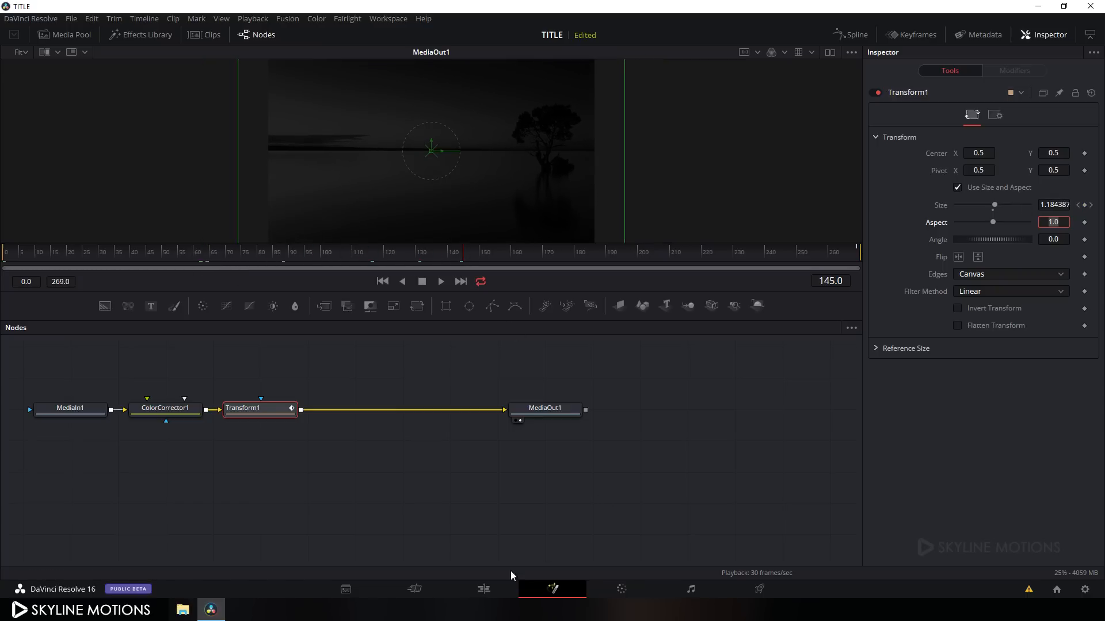
# Return to the Edit page, re-enable the Video 2 track and play the looped timeline from the start in an enlarged viewer
pyautogui.click(484, 589)
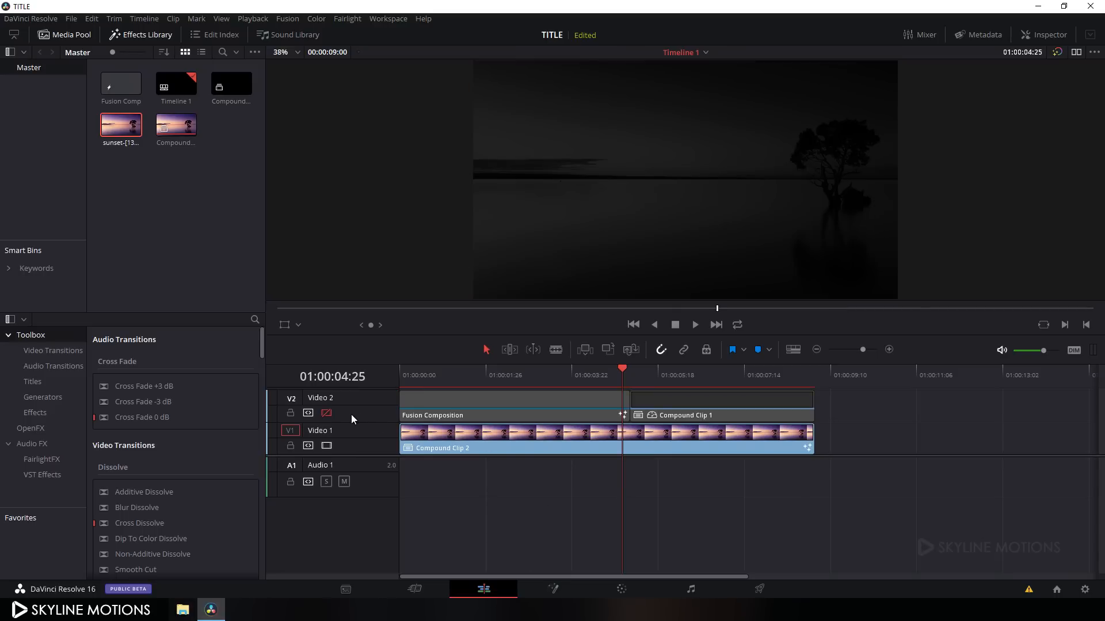
pyautogui.click(329, 414)
pyautogui.moveTo(564, 375); pyautogui.dragTo(533, 465)
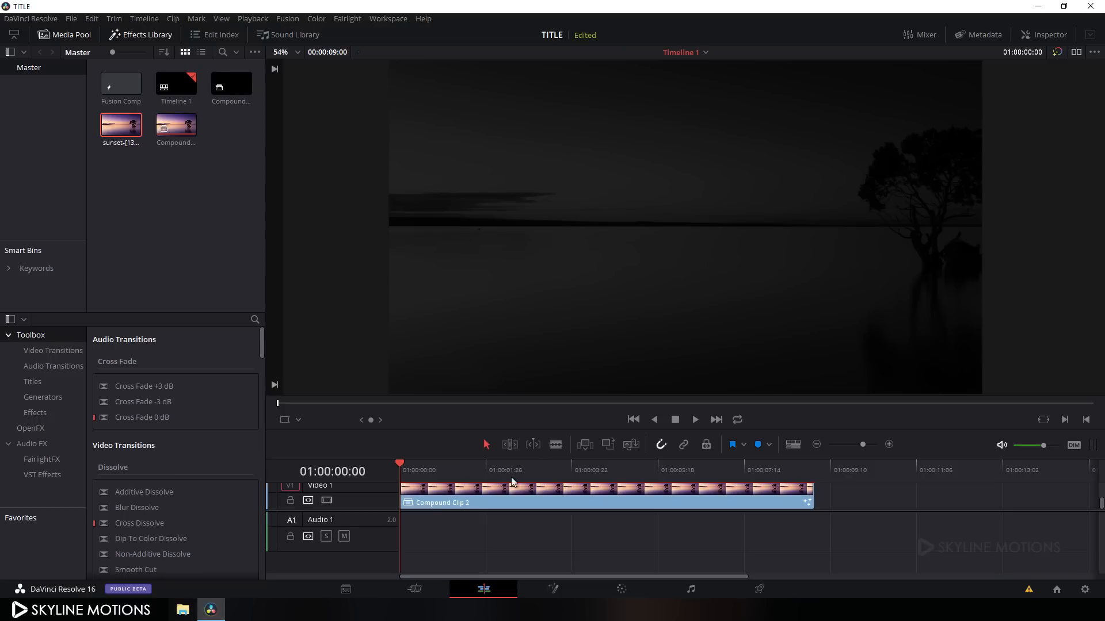
pyautogui.scroll(2, 376, 510)
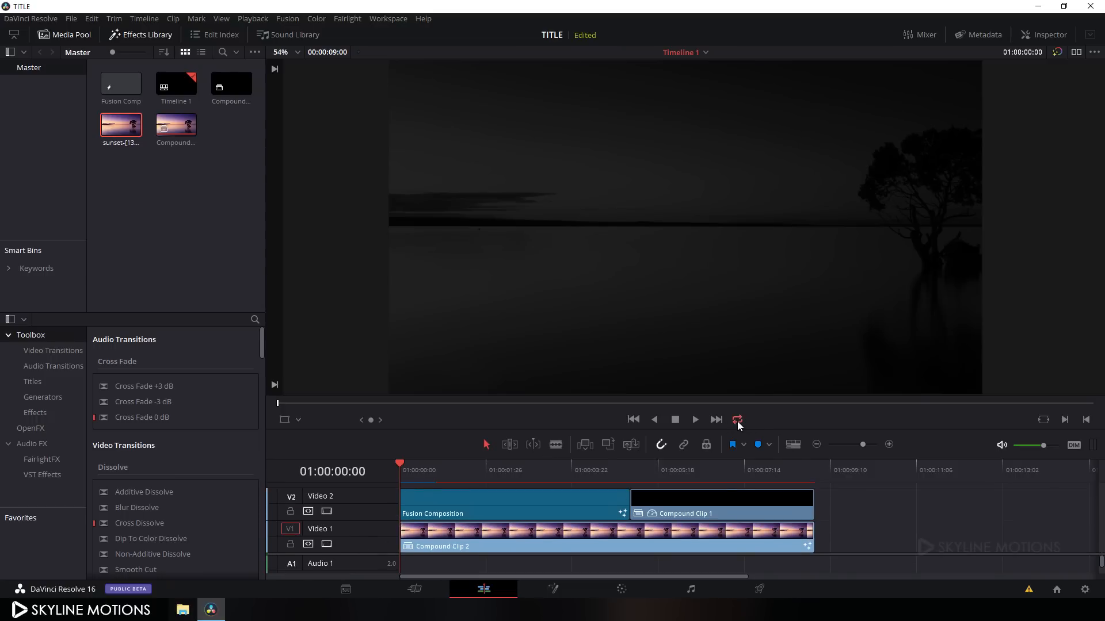
pyautogui.click(696, 420)
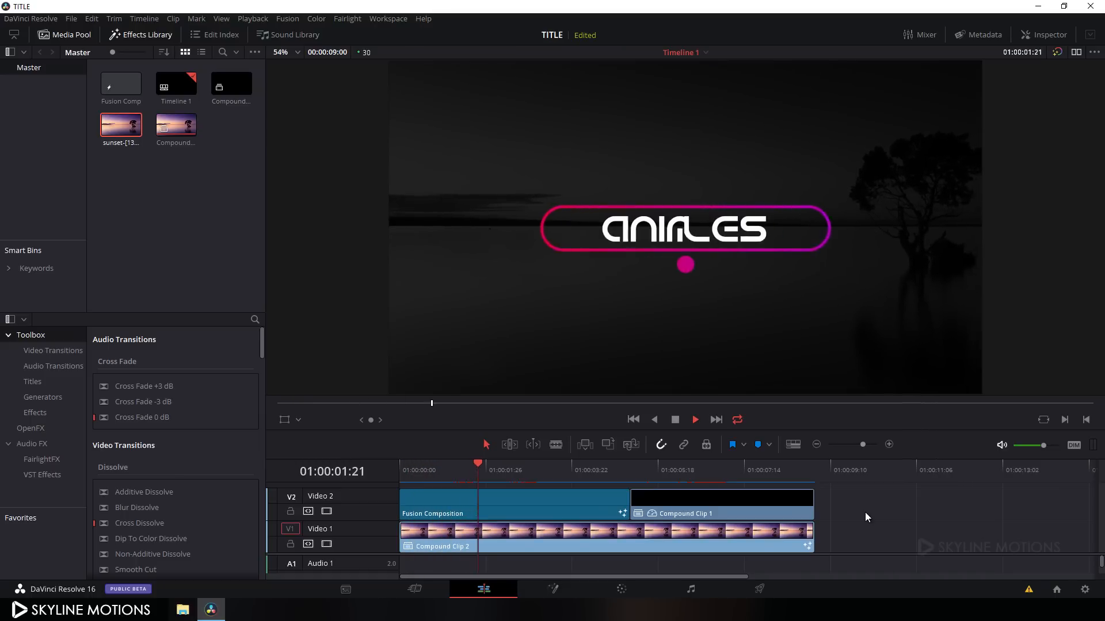